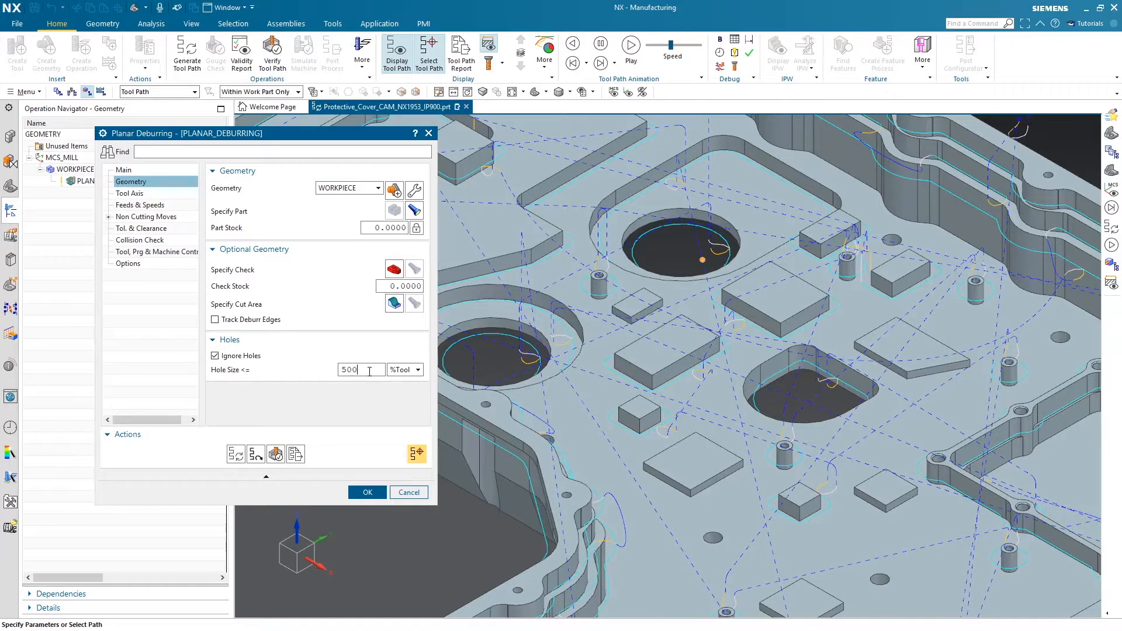
Generate the planar deburring tool path with holes up to 500 %Tool ignored, and accept the operation
{"action": "left_click", "coordinate": [236, 455]}
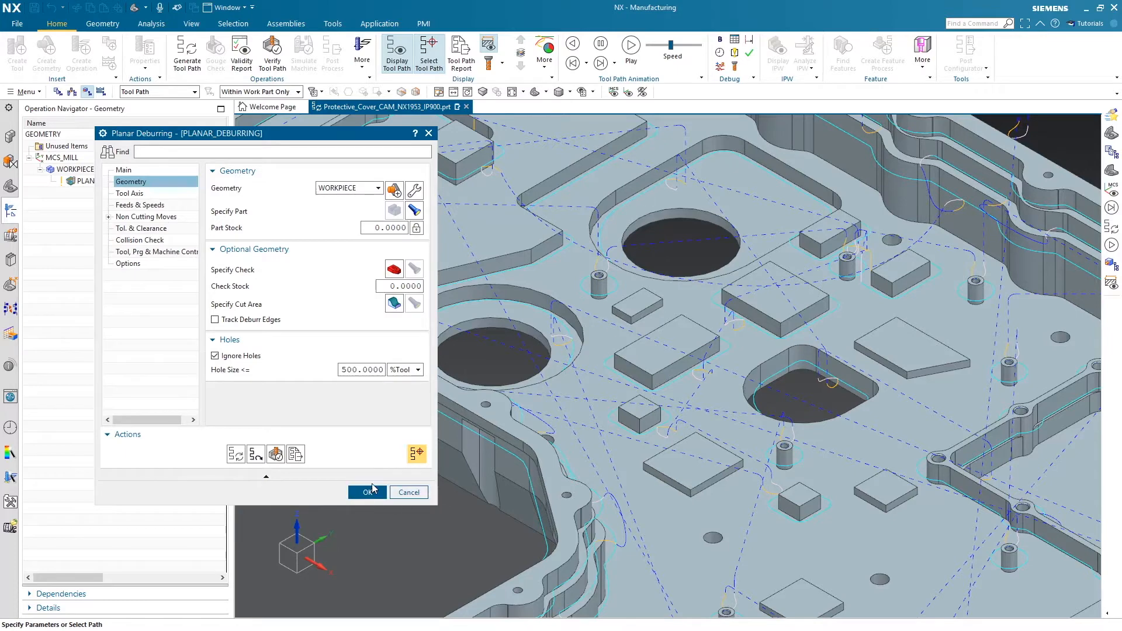
{"action": "left_click", "coordinate": [372, 494]}
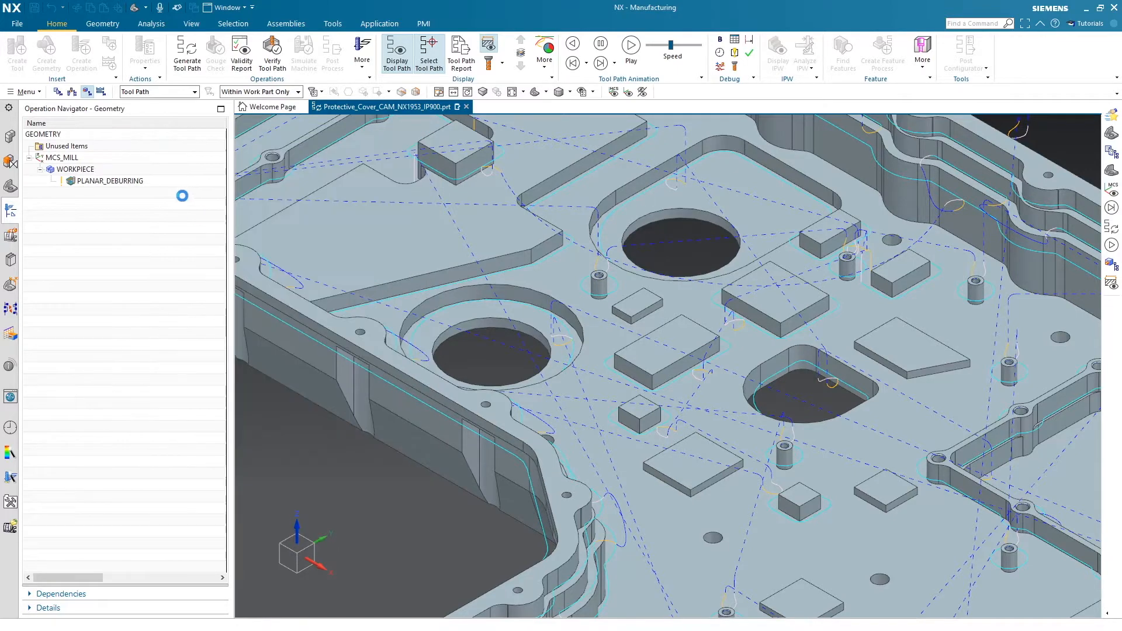
Copy the PLANAR_DEBURRING operation and paste the copy inside WORKPIECE
{"action": "left_click", "coordinate": [123, 199]}
{"action": "left_click", "coordinate": [121, 182]}
{"action": "right_click", "coordinate": [121, 180]}
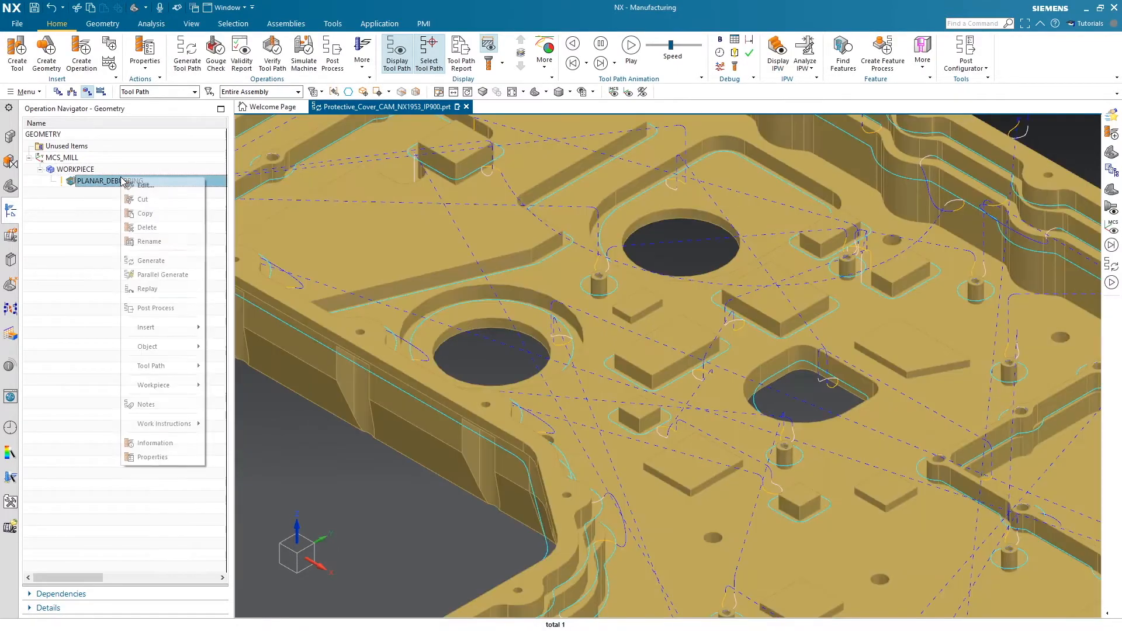
{"action": "left_click", "coordinate": [159, 213]}
{"action": "right_click", "coordinate": [80, 170]}
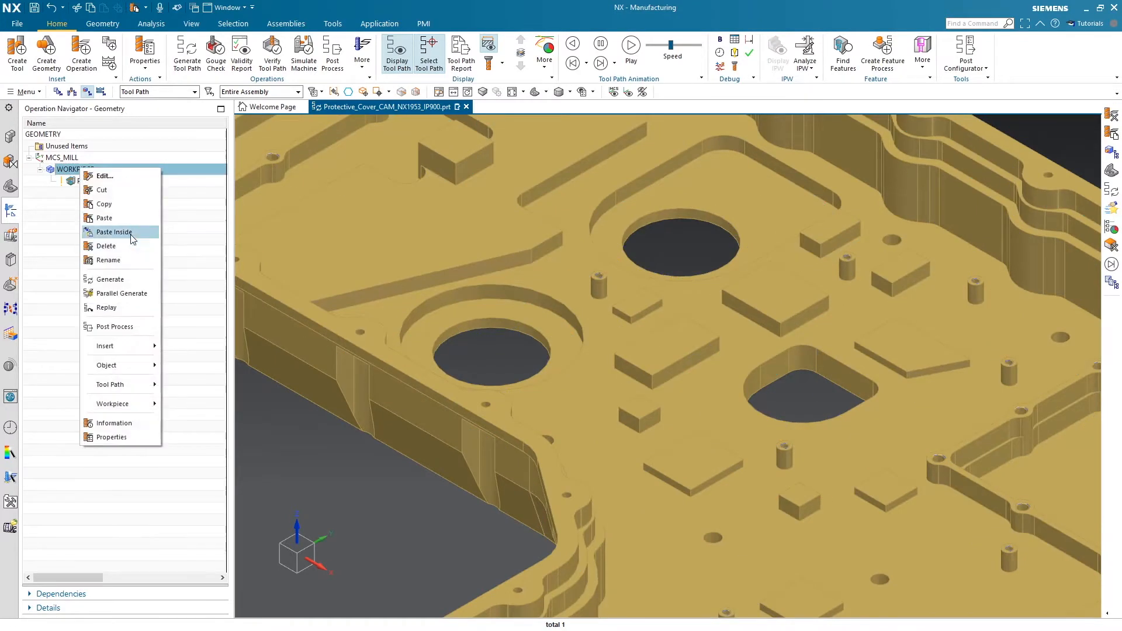
{"action": "left_click", "coordinate": [117, 232]}
Open the copied deburring operation for editing and set its tool axis to Specify Vector
{"action": "left_click", "coordinate": [141, 189]}
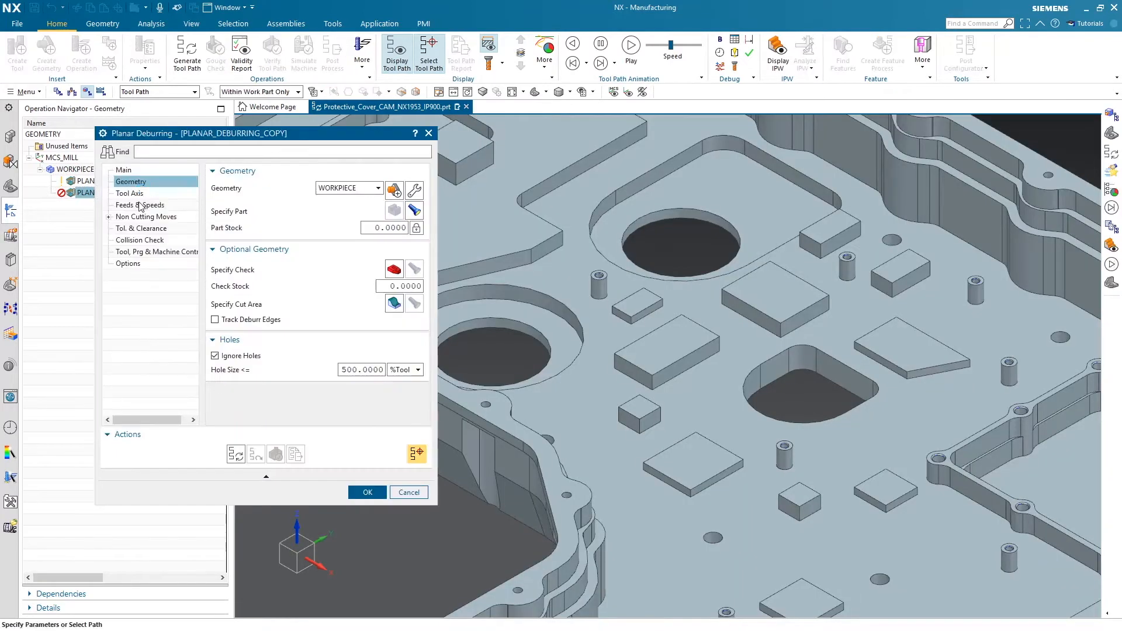
{"action": "left_click", "coordinate": [134, 193]}
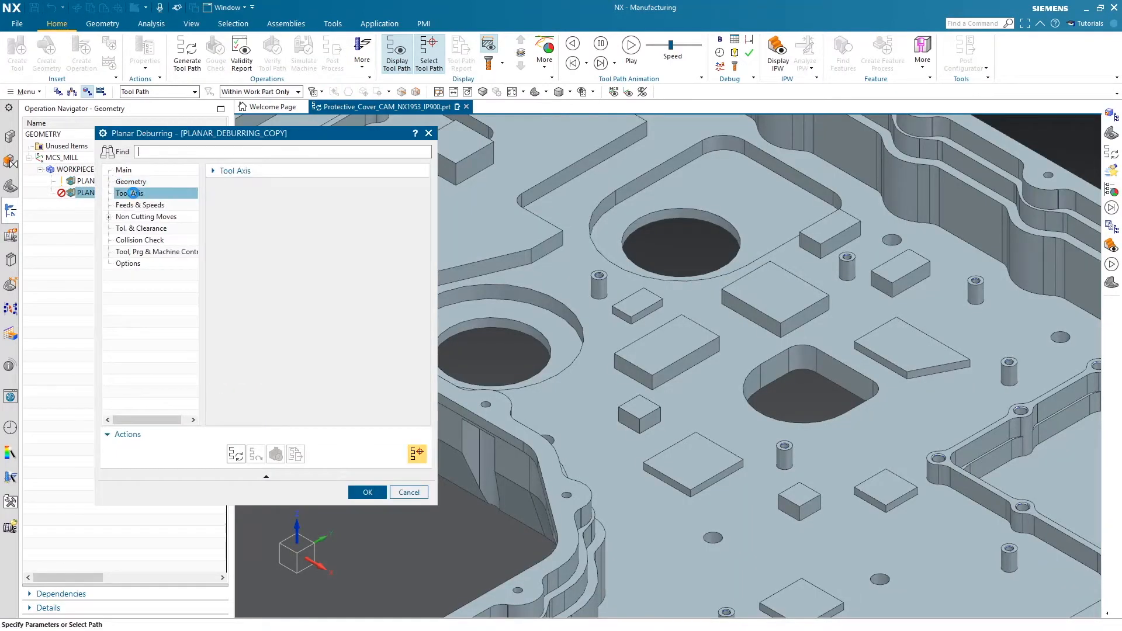
{"action": "left_click", "coordinate": [215, 171]}
{"action": "left_click", "coordinate": [385, 192]}
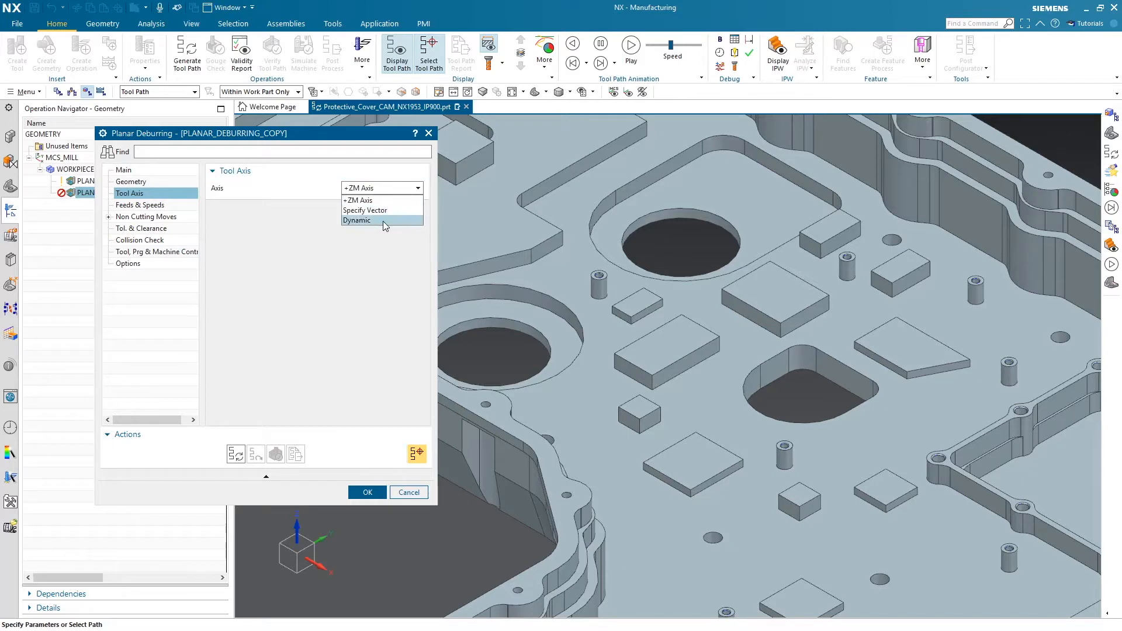
{"action": "left_click", "coordinate": [386, 210]}
{"action": "key", "text": "ctrl+f"}
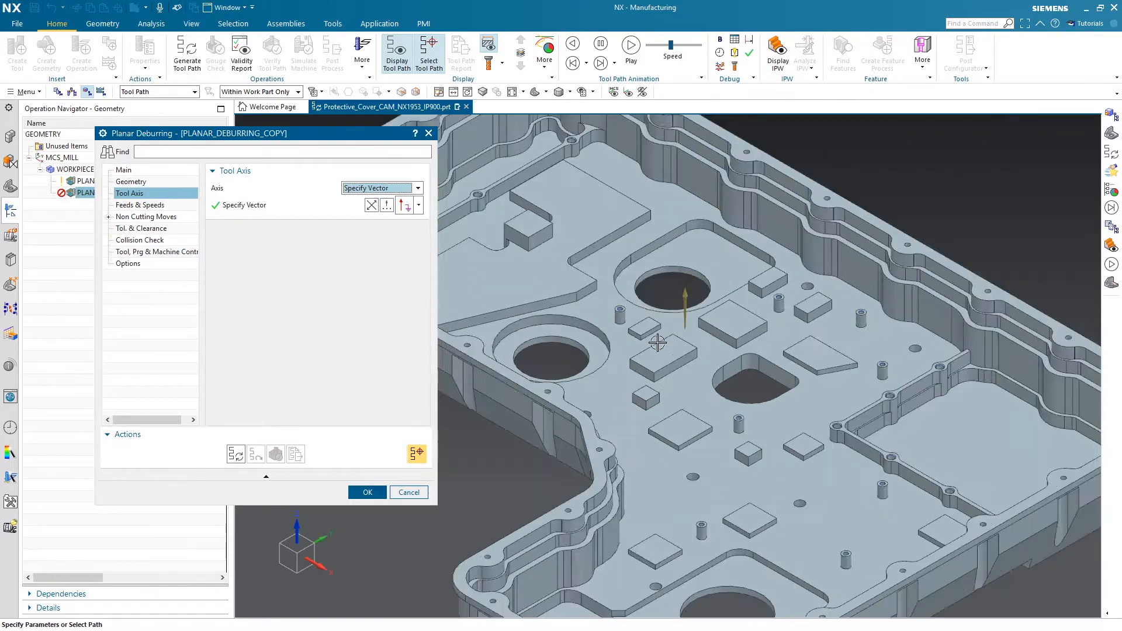
Define the tool axis as an inferred vector normal to the flat face on the cover's back side
{"action": "middle_click_drag", "start_coordinate": [588, 316], "coordinate": [561, 222]}
{"action": "left_click", "coordinate": [419, 205]}
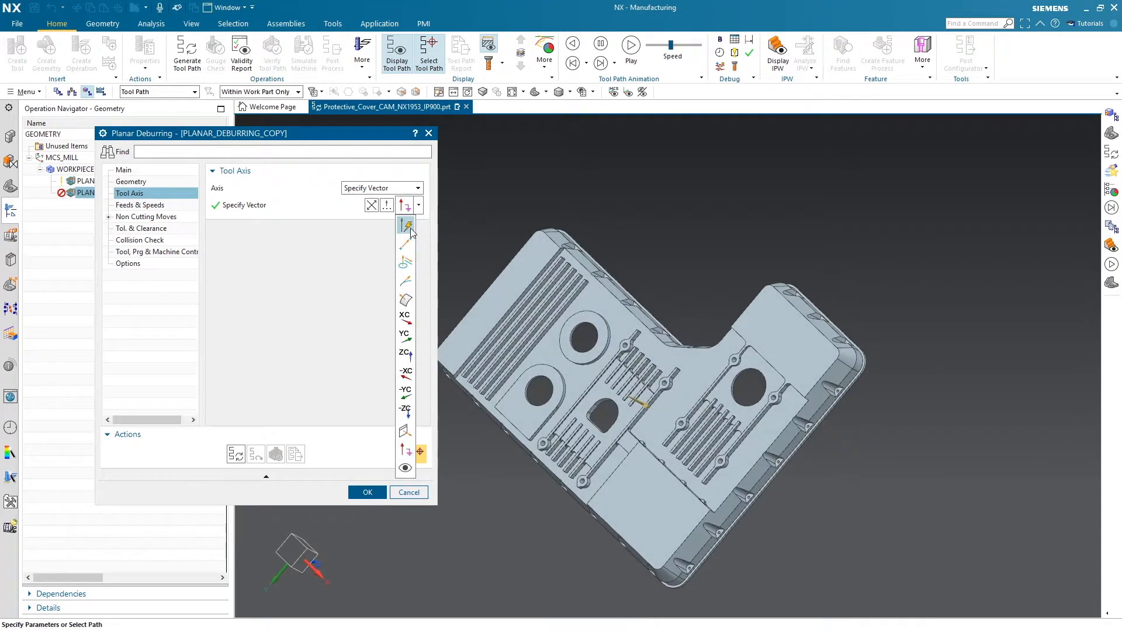
{"action": "left_click", "coordinate": [407, 227]}
{"action": "mouse_move", "coordinate": [616, 313]}
{"action": "middle_mouse_down"}
{"action": "mouse_move", "coordinate": [611, 289]}
{"action": "mouse_move", "coordinate": [623, 304]}
{"action": "middle_mouse_up"}
{"action": "left_click", "coordinate": [663, 336]}
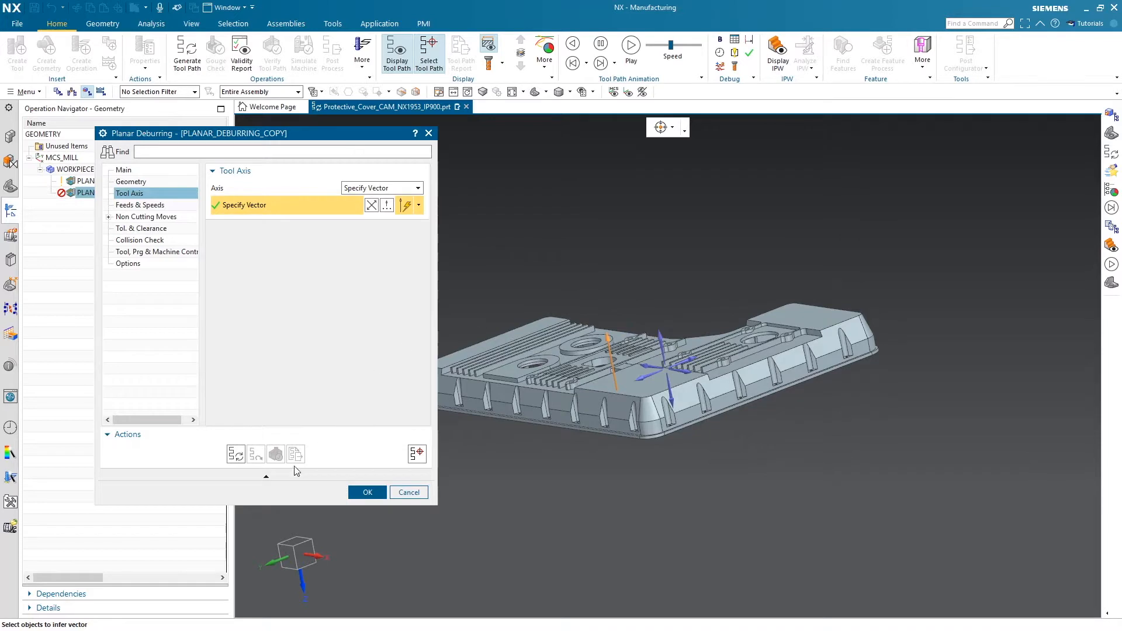
Generate the copied deburring operation's tool path and inspect it on the back side of the cover
{"action": "left_click", "coordinate": [236, 454]}
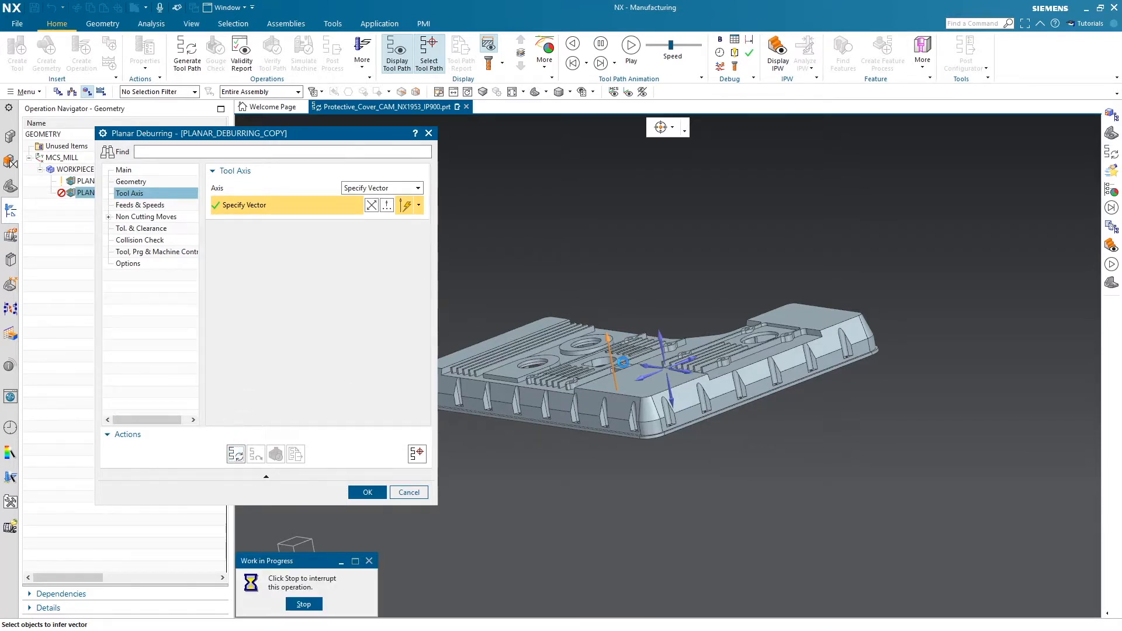
{"action": "left_click", "coordinate": [555, 345]}
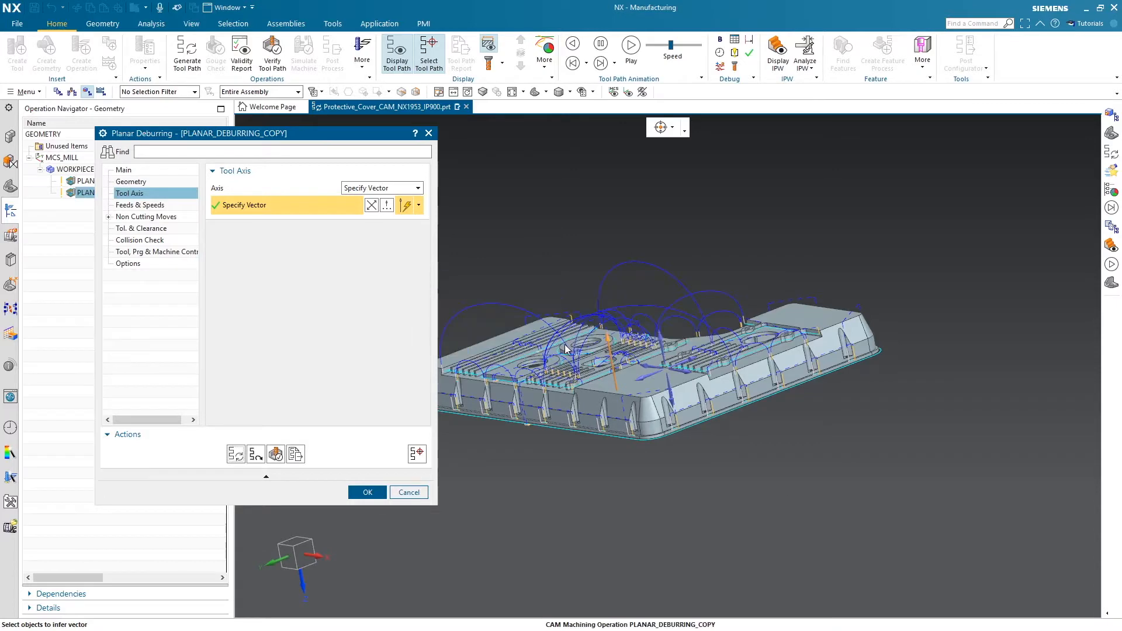
{"action": "middle_click_drag", "start_coordinate": [632, 353], "coordinate": [620, 429]}
{"action": "scroll", "coordinate": [592, 318], "scroll_direction": "up", "scroll_amount": 2}
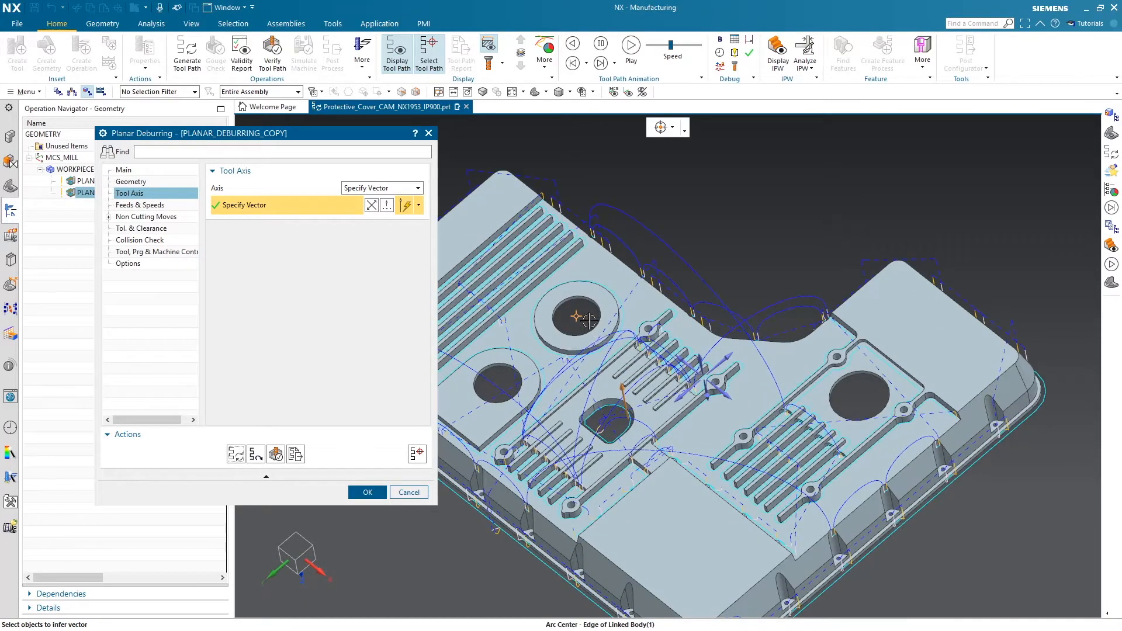
{"action": "middle_click_drag", "start_coordinate": [775, 375], "coordinate": [783, 354]}
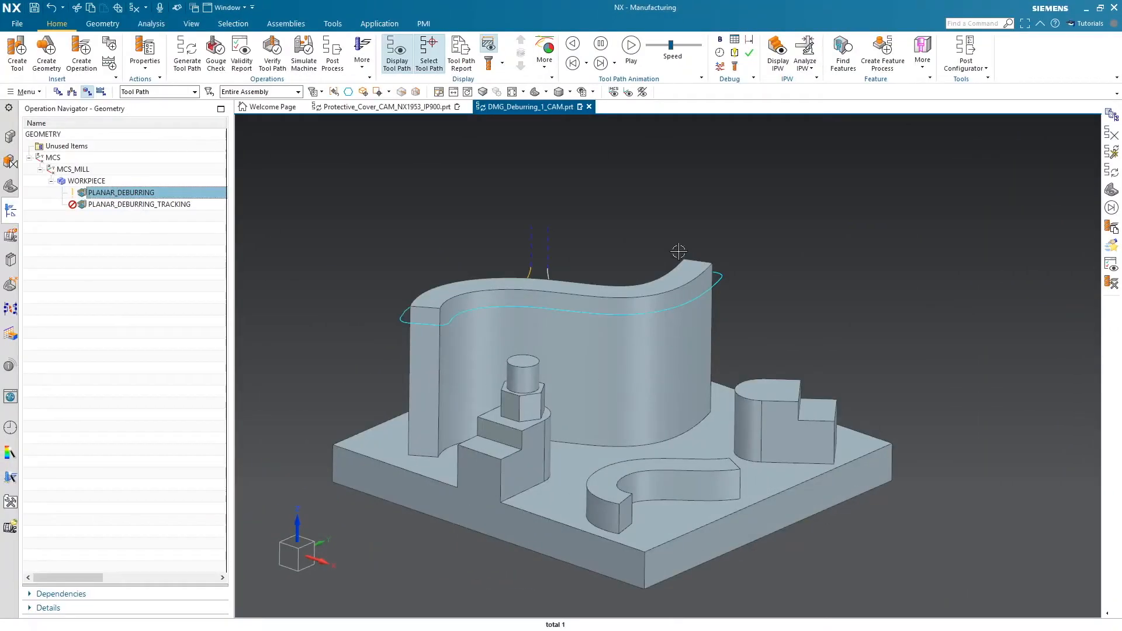
Generate the PLANAR_DEBURRING_TRACKING operation in DMG_Deburring_1_CAM.prt
{"action": "left_click", "coordinate": [147, 210]}
{"action": "right_click", "coordinate": [147, 209]}
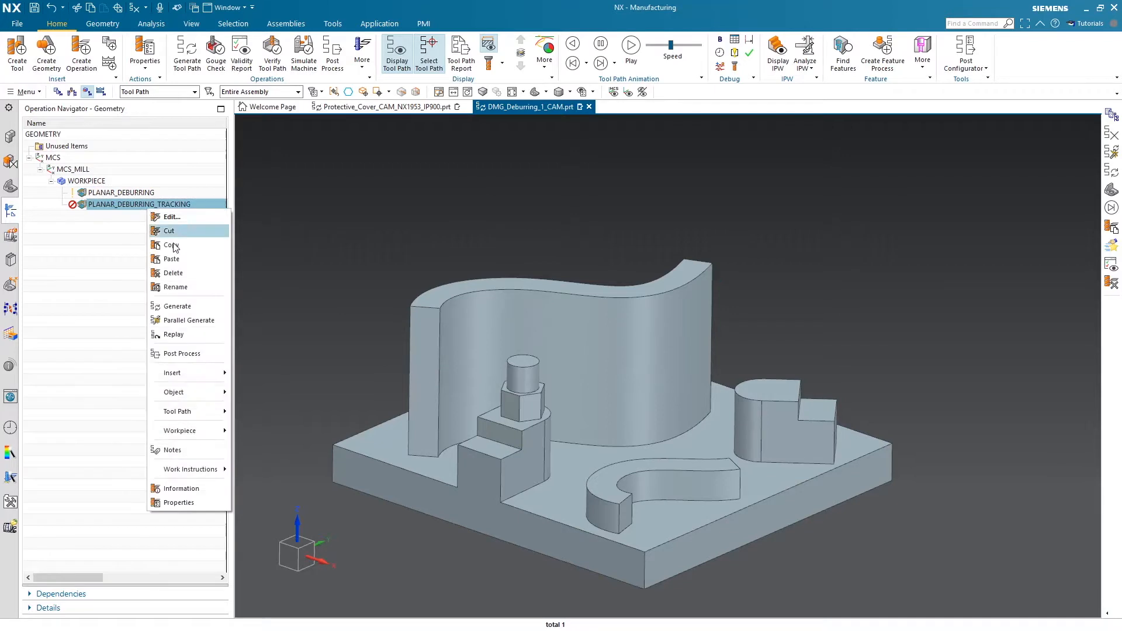
{"action": "left_click", "coordinate": [182, 307]}
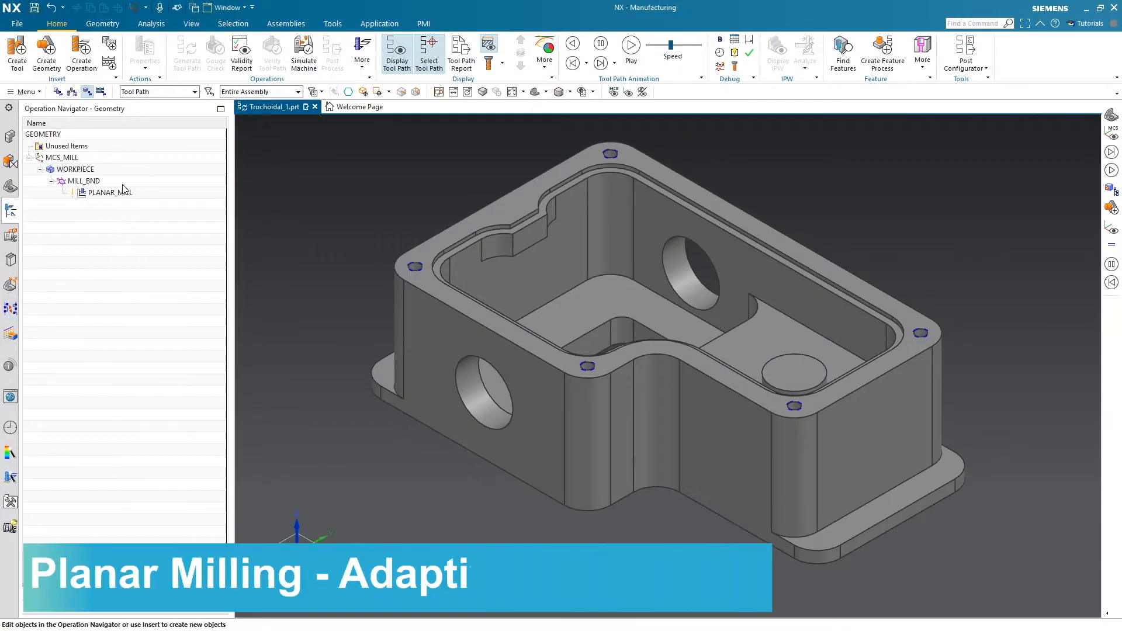
Open the PLANAR_MILL operation in Trochoidal_1.prt and change its cut pattern to Adaptive Milling
{"action": "left_click", "coordinate": [123, 193]}
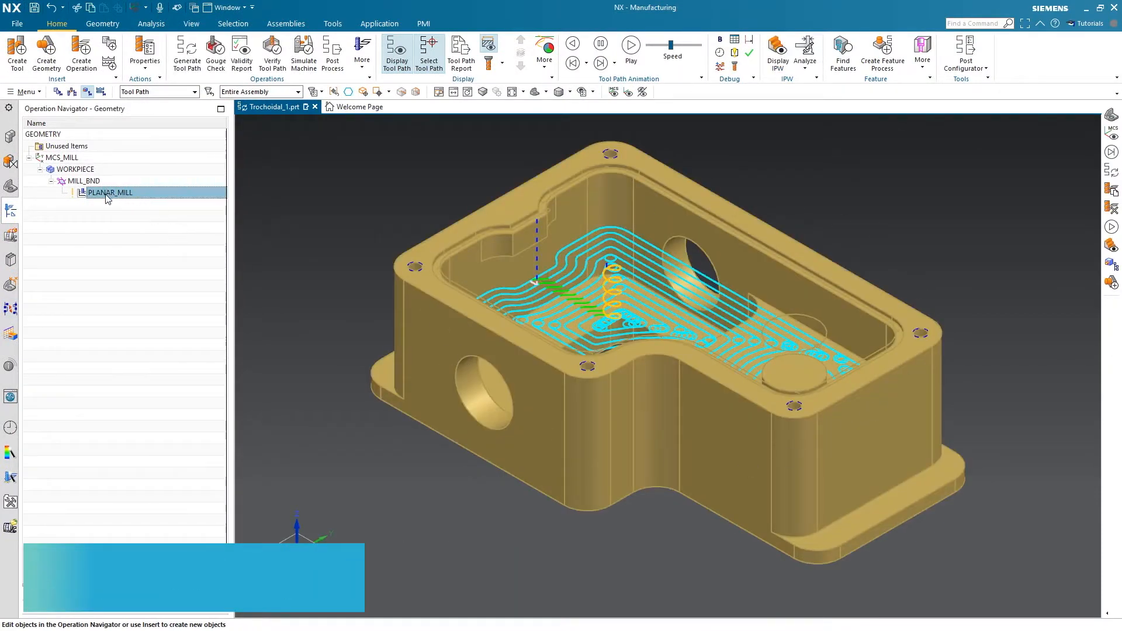
{"action": "double_click", "coordinate": [108, 194]}
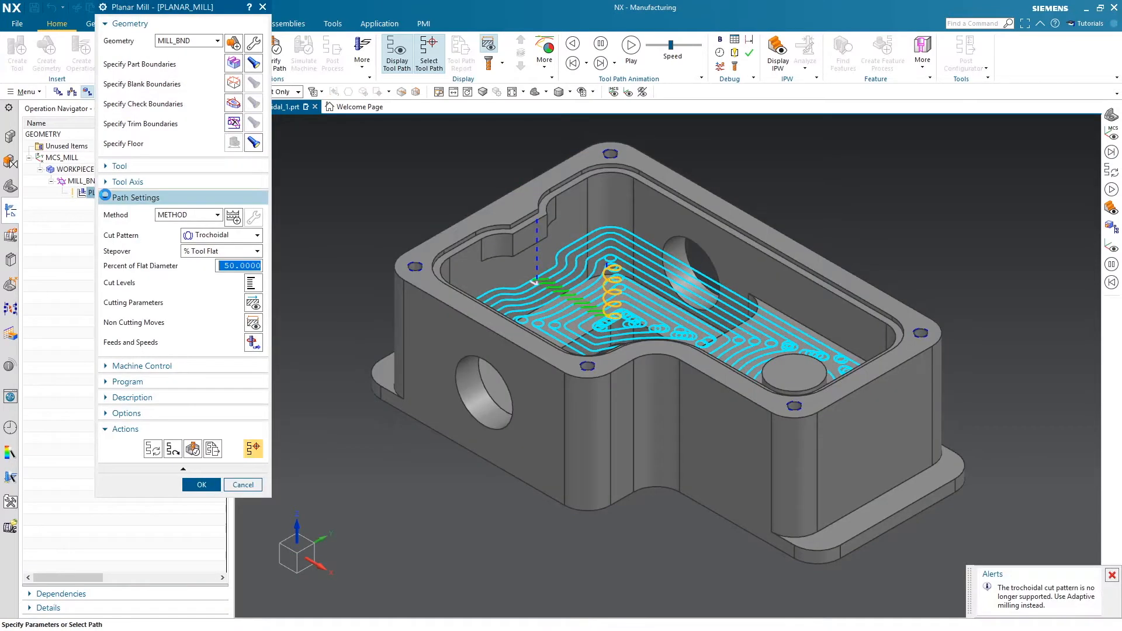
{"action": "left_click", "coordinate": [258, 235]}
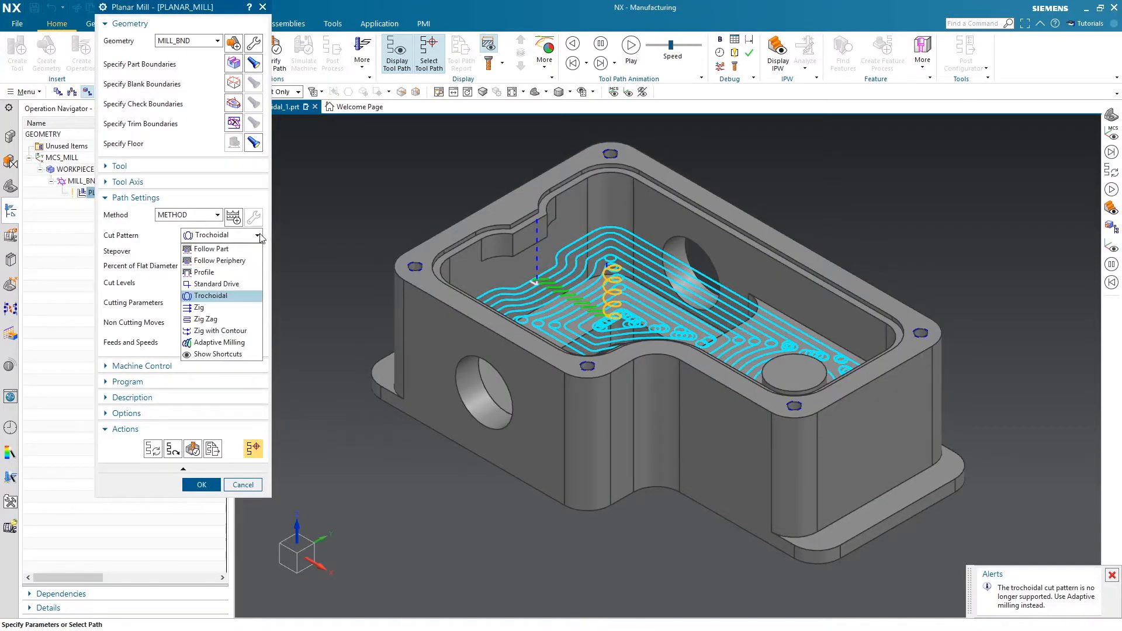
{"action": "left_click", "coordinate": [257, 344]}
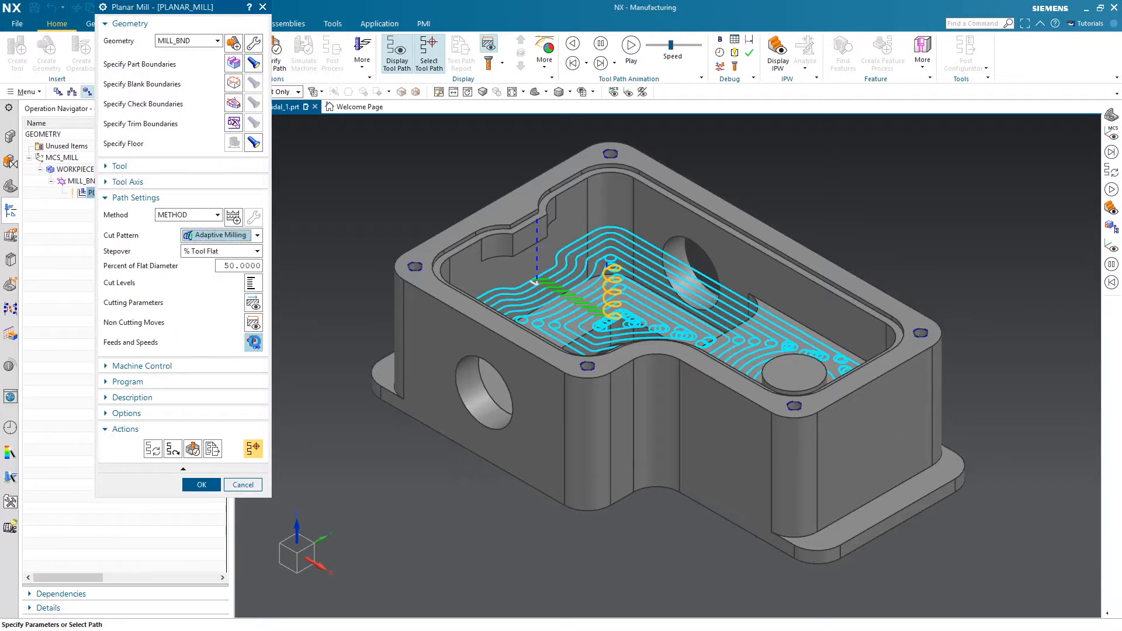
In the cutting parameters, set the minimum curvature radius to 1 mm and the low height transfer max length to 3000 %Tool
{"action": "left_click", "coordinate": [251, 305]}
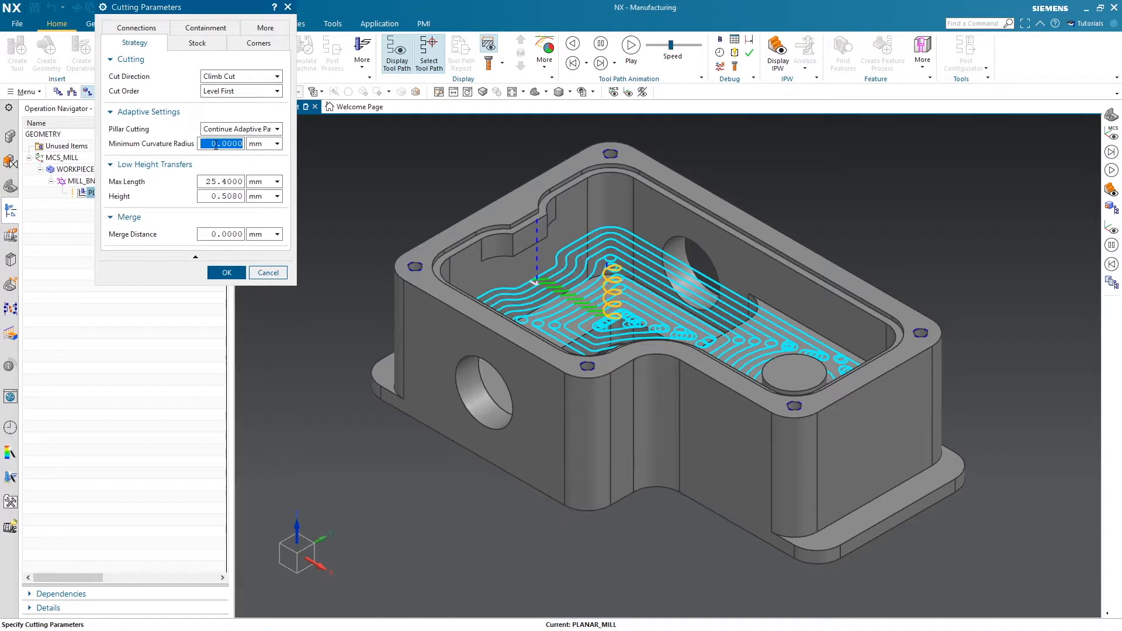
{"action": "type", "text": "1"}
{"action": "left_click", "coordinate": [229, 181]}
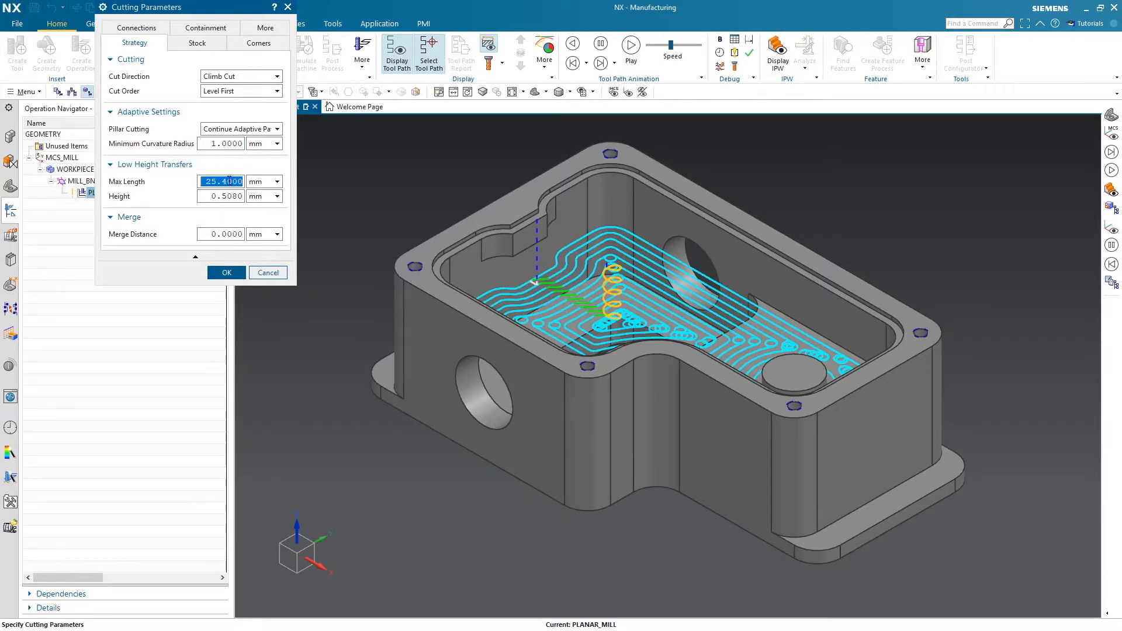
{"action": "type", "text": "3000"}
{"action": "left_click", "coordinate": [267, 182]}
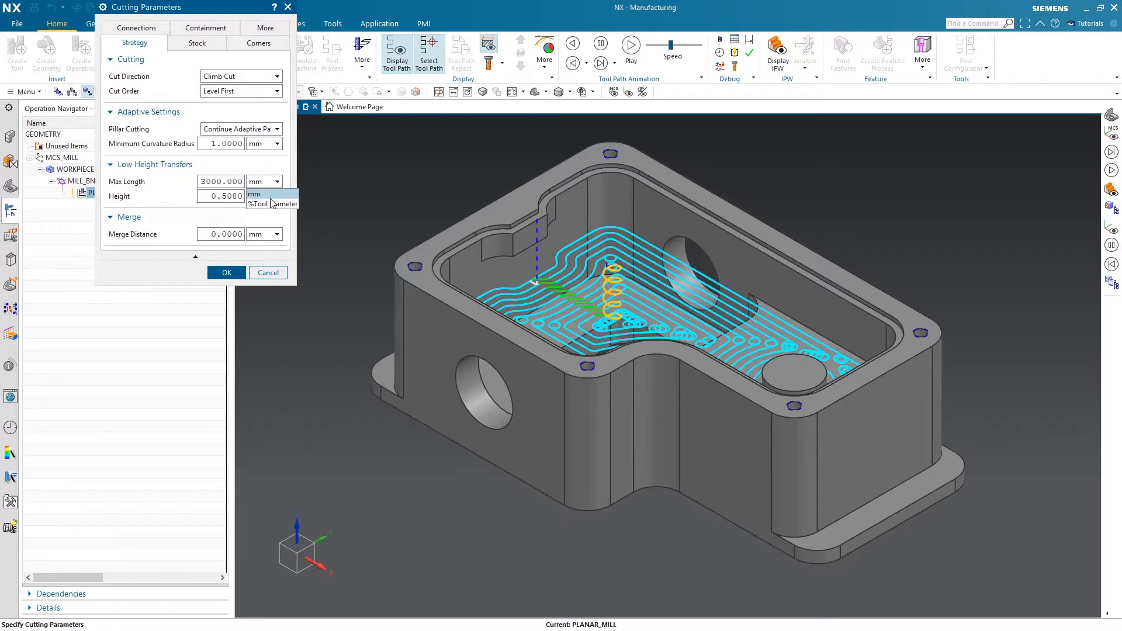
{"action": "left_click", "coordinate": [260, 217]}
Set the low height transfer height to 0.2 mm and generate the adaptive PLANAR_MILL tool path
{"action": "left_click", "coordinate": [240, 197]}
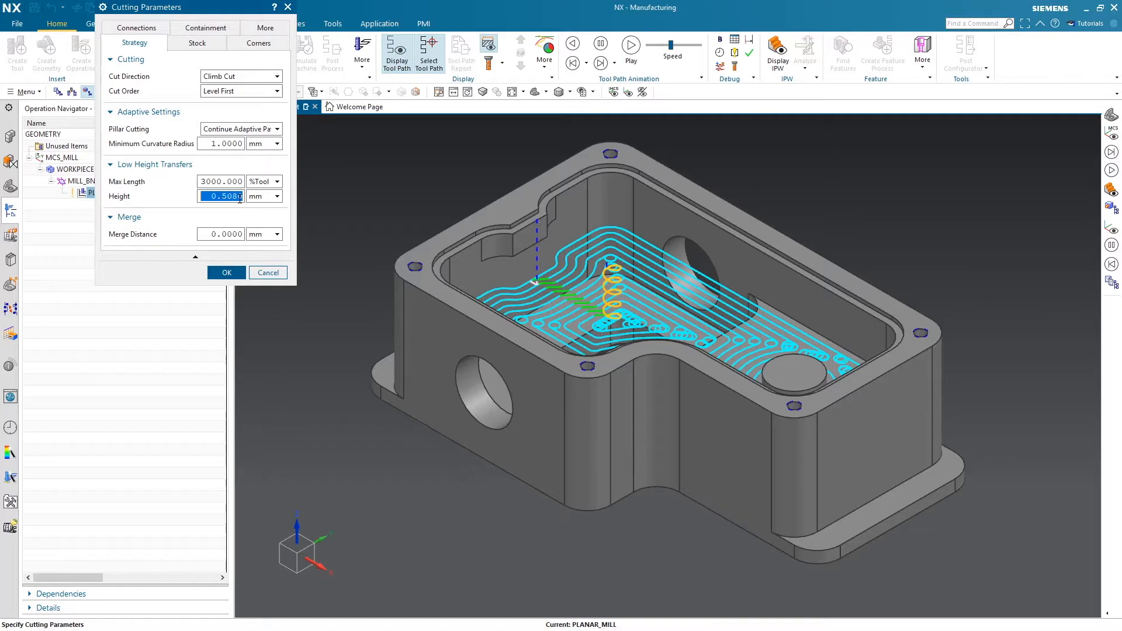
{"action": "type", "text": "0.2"}
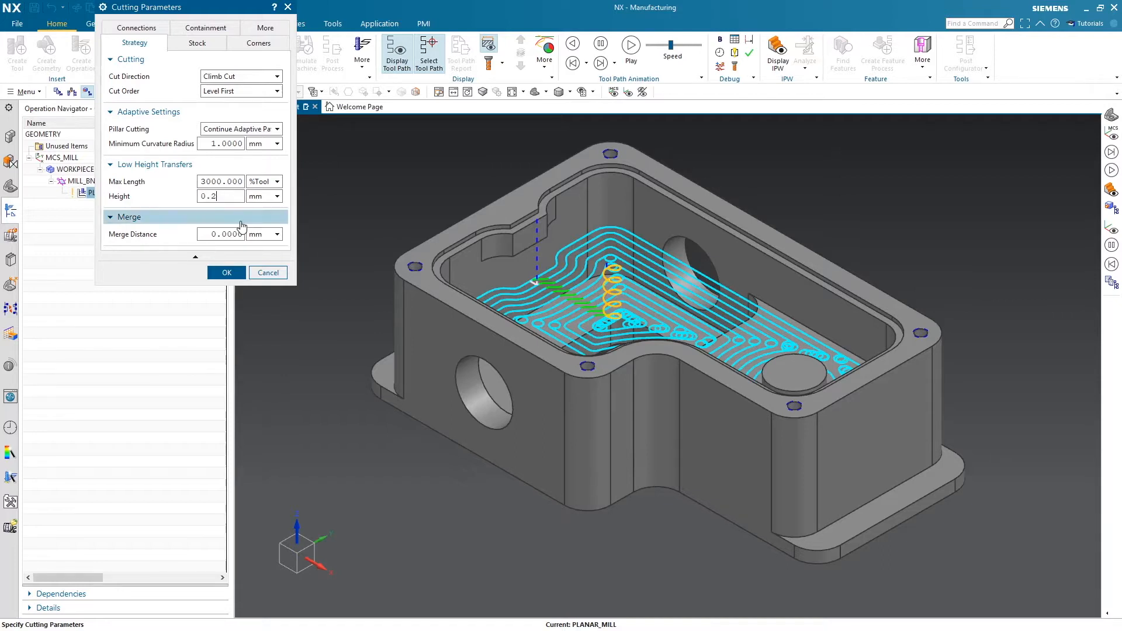
{"action": "left_click", "coordinate": [236, 273]}
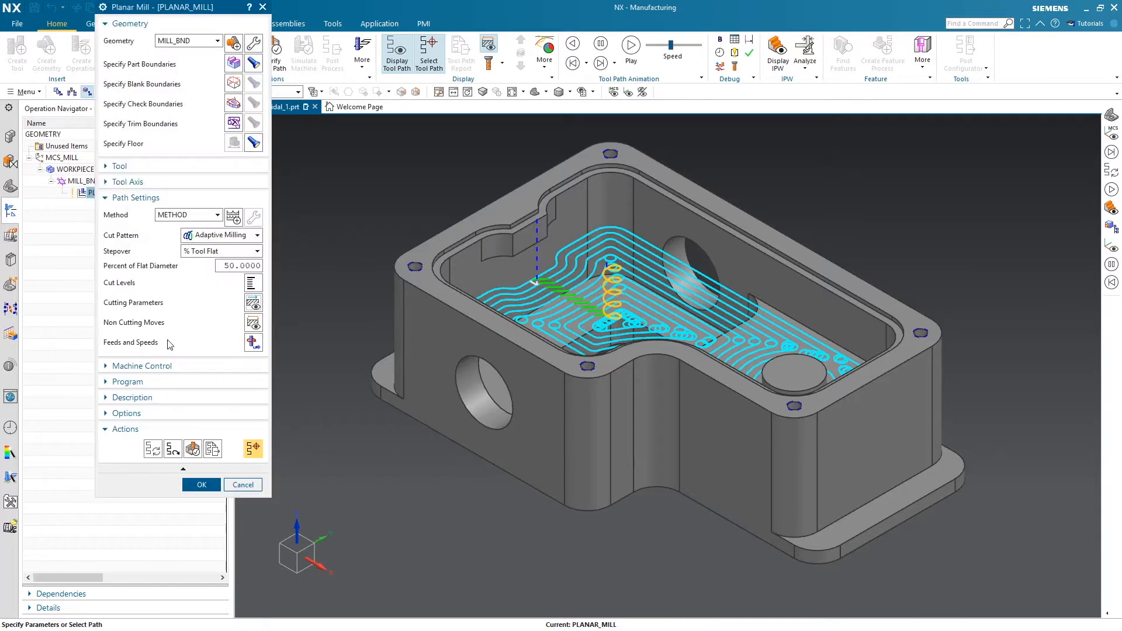
{"action": "left_click", "coordinate": [152, 448]}
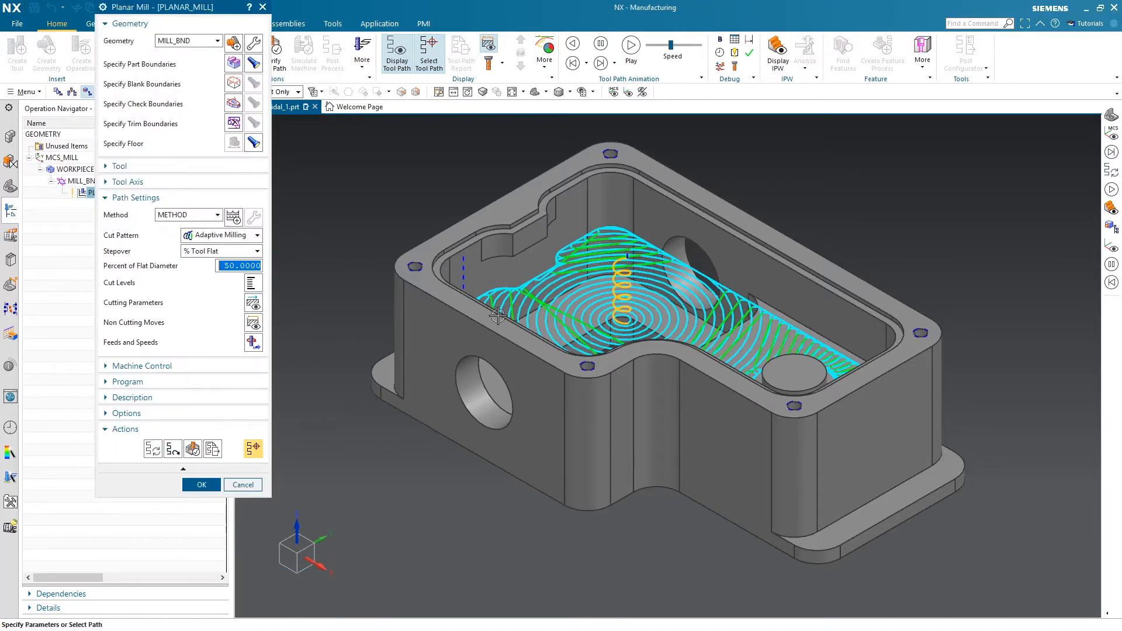
{"action": "scroll", "coordinate": [705, 276], "scroll_direction": "up", "scroll_amount": 3}
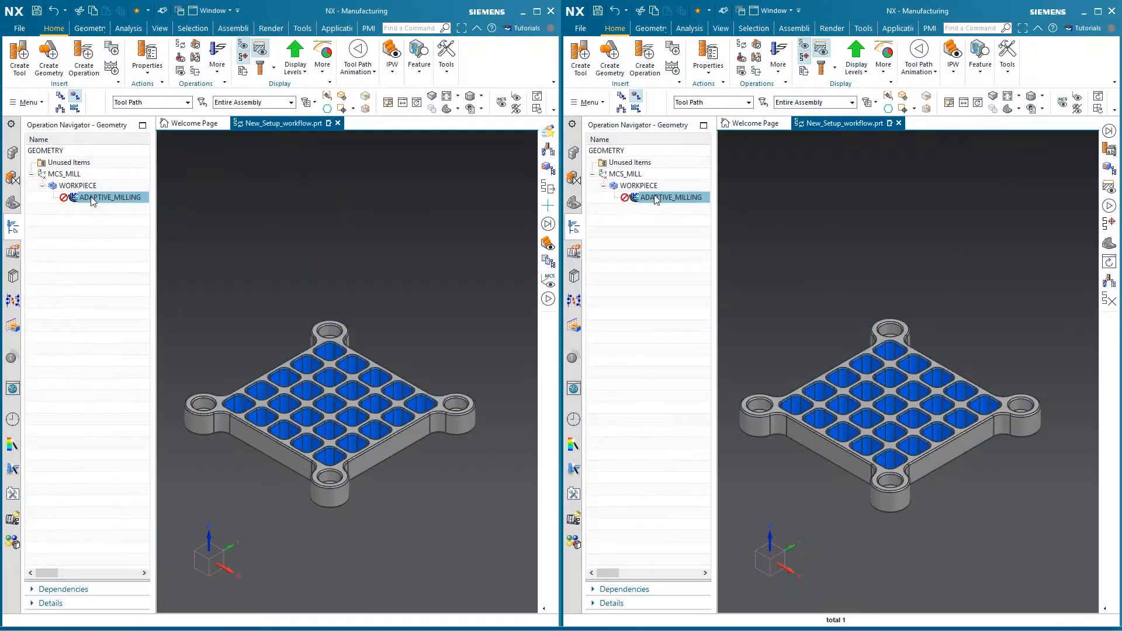
Generate the ADAPTIVE_MILLING operation in New_Setup_workflow.prt
{"action": "right_click", "coordinate": [93, 198]}
{"action": "left_click", "coordinate": [696, 278]}
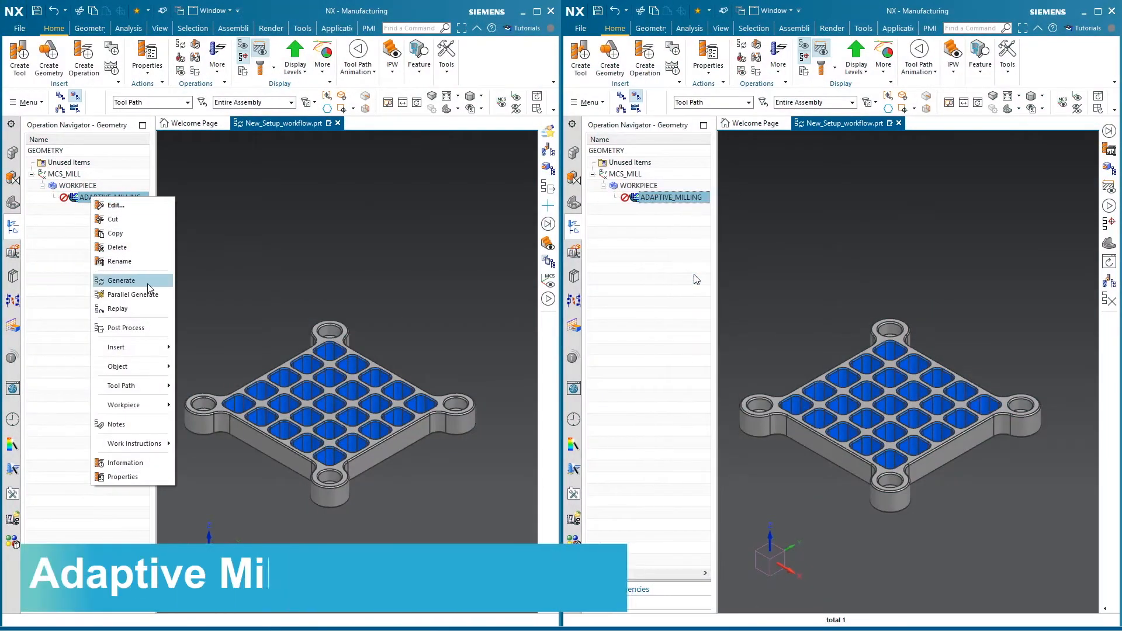
{"action": "left_click", "coordinate": [149, 283]}
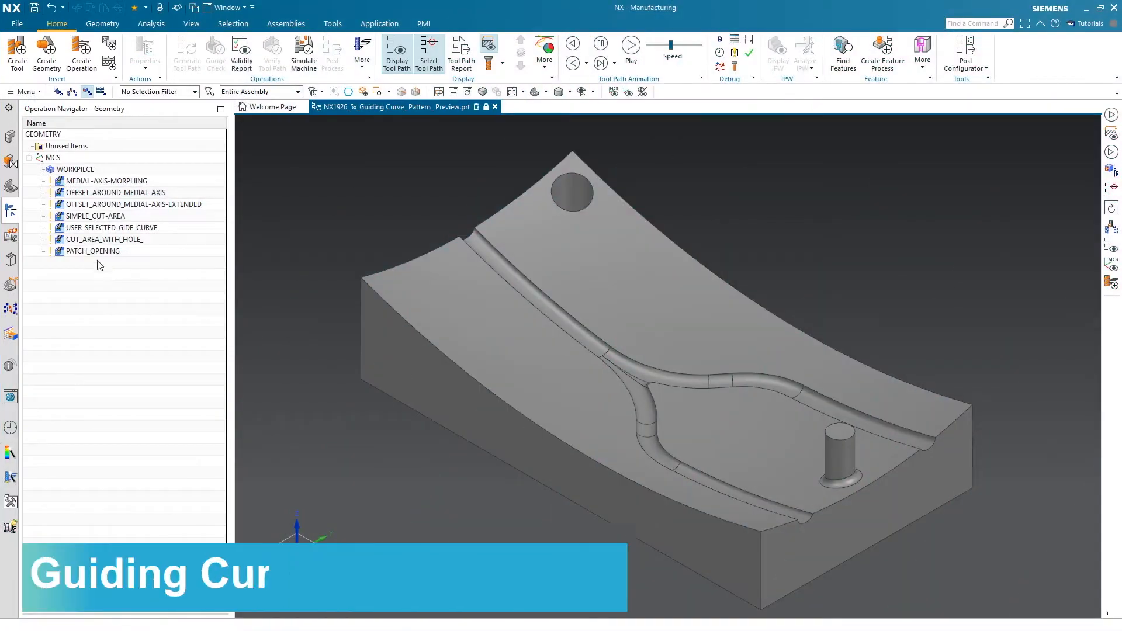
Open the PATCH_OPENING guiding curves operation, display its pattern preview and close the operation with its settings accepted
{"action": "left_click", "coordinate": [97, 251]}
{"action": "double_click", "coordinate": [97, 251]}
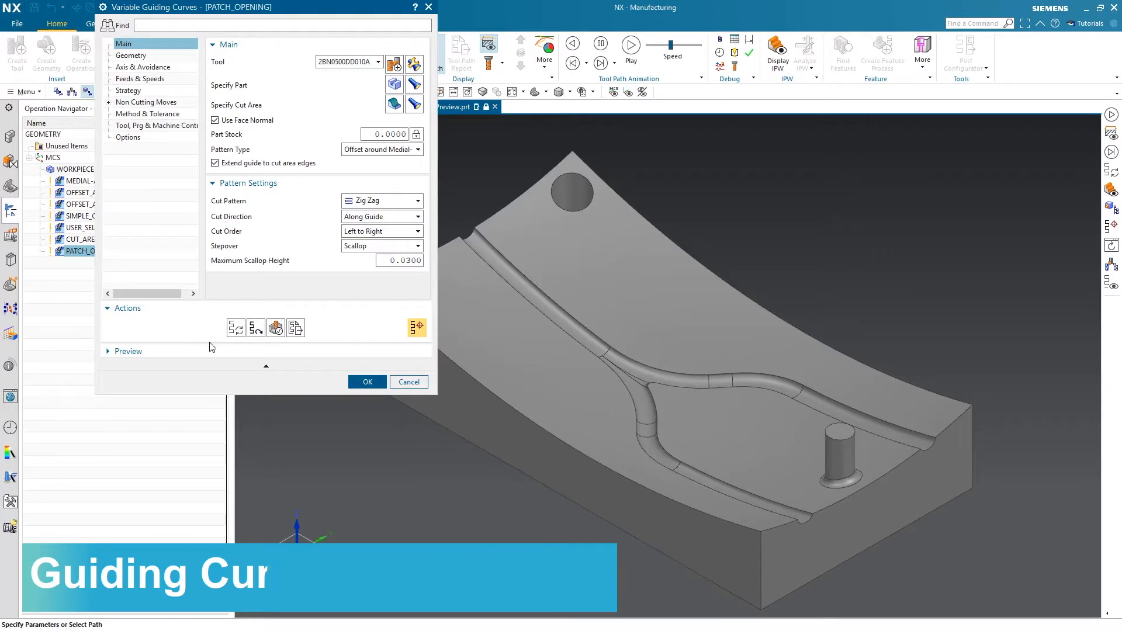
{"action": "left_click", "coordinate": [209, 350]}
{"action": "left_click", "coordinate": [415, 372]}
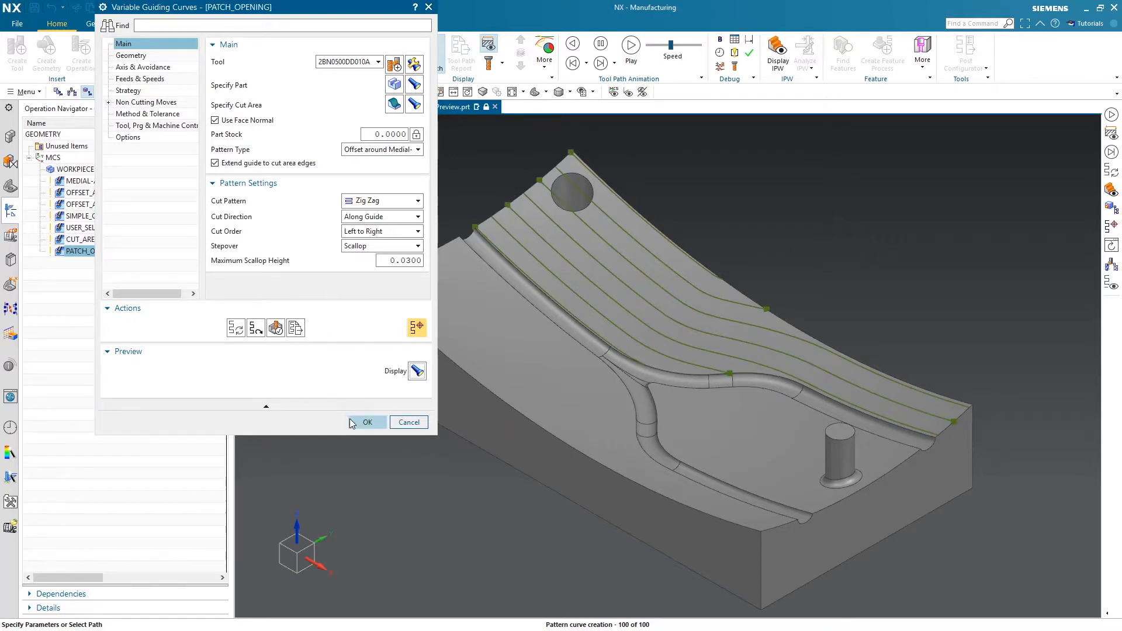
{"action": "left_click", "coordinate": [358, 422]}
Open the OFFSET_AROUND_MEDIAL-AXIS operation and display its pattern preview
{"action": "left_click", "coordinate": [102, 204]}
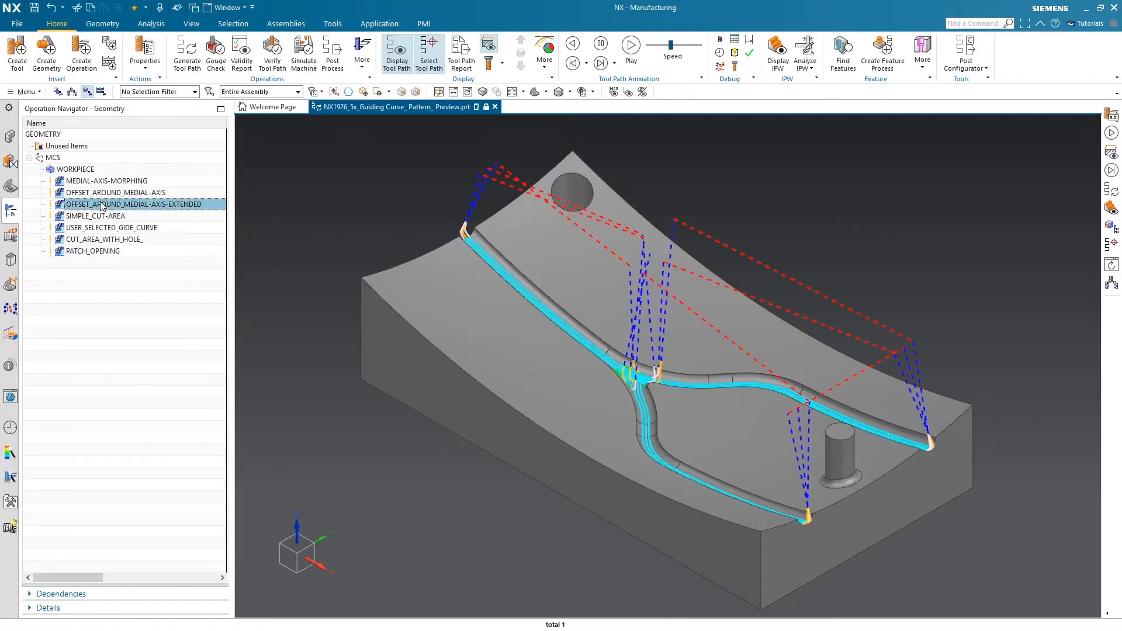
{"action": "left_click", "coordinate": [98, 193]}
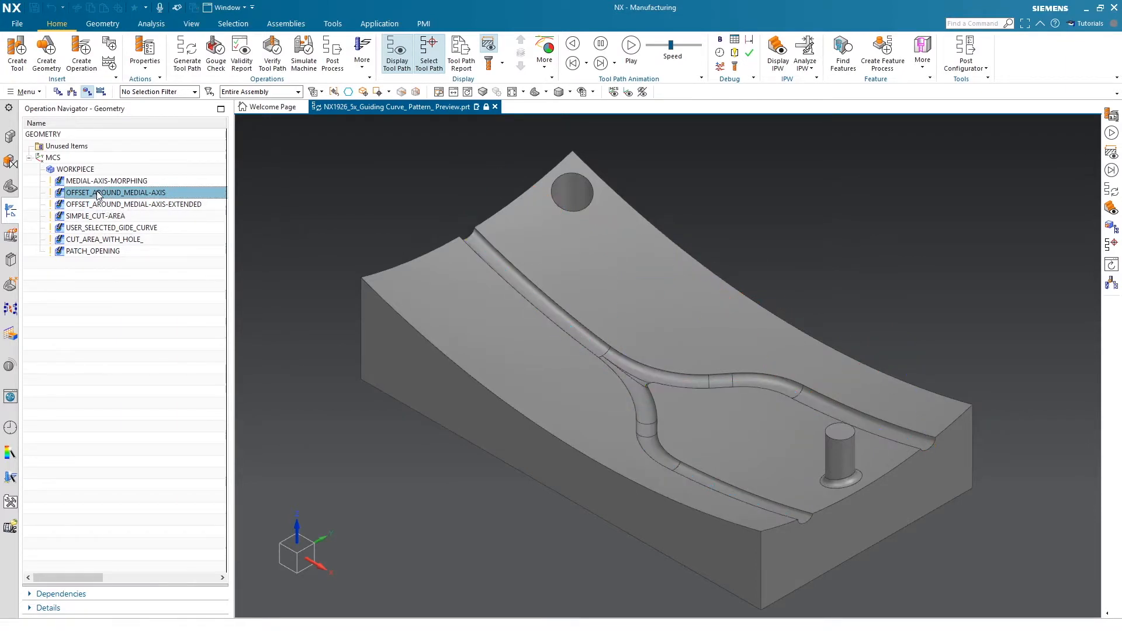
{"action": "left_click", "coordinate": [209, 351]}
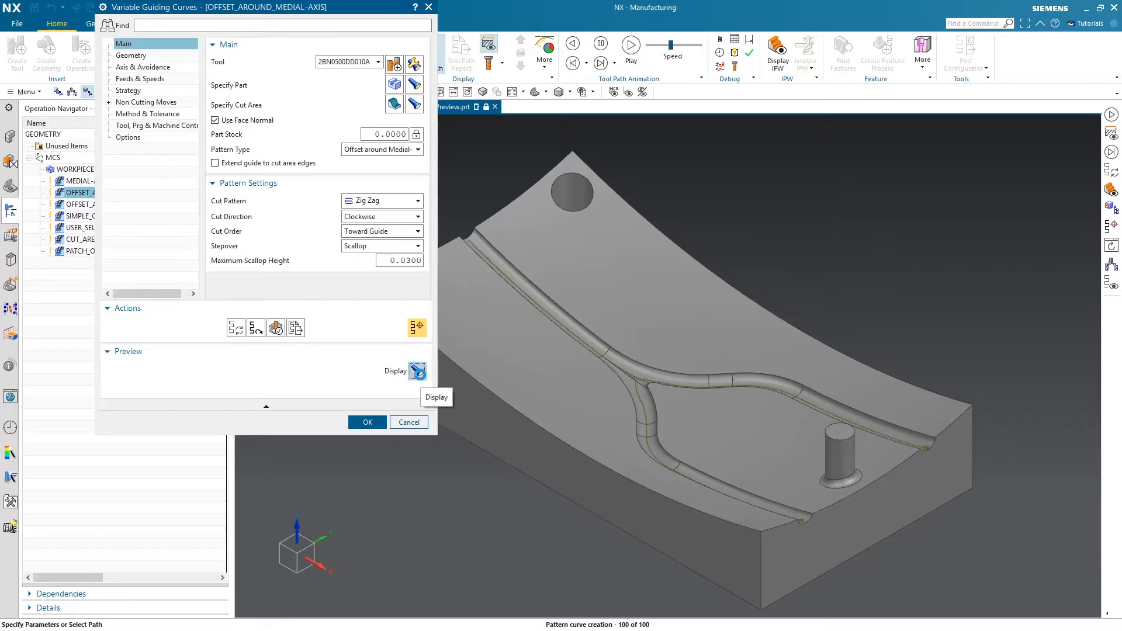
Examine the OFFSET_AROUND_MEDIAL-AXIS pattern preview where the channels of the part branch
{"action": "scroll", "coordinate": [660, 374], "scroll_direction": "up", "scroll_amount": 3}
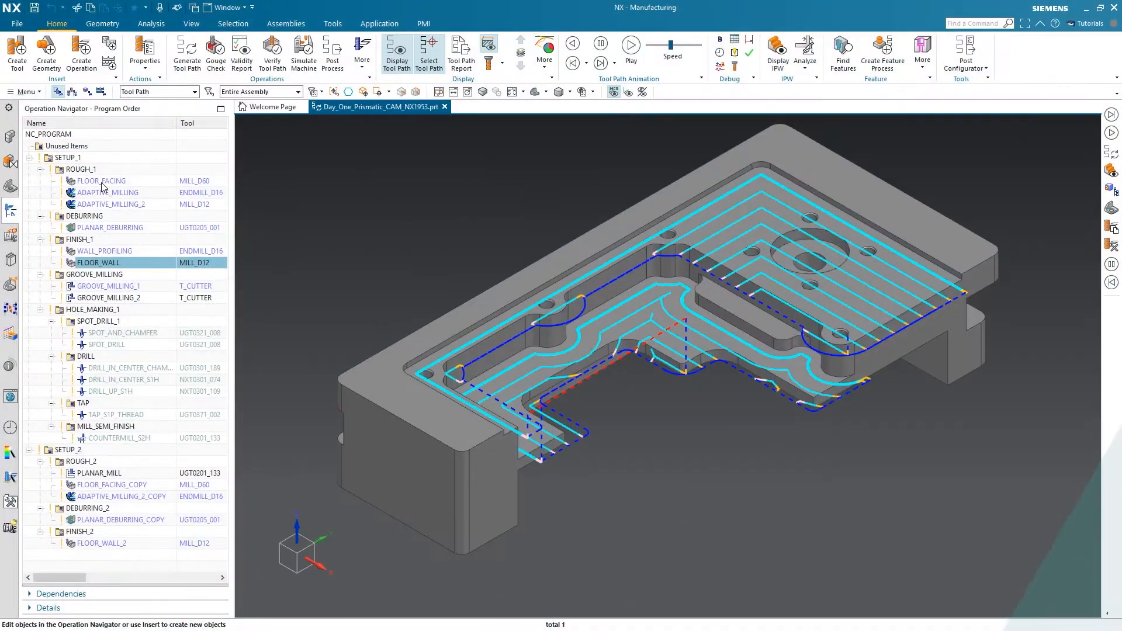
Try the Use Final Floor Stock Same As Part option in the FLOOR_FACING operation and discard the change
{"action": "left_click", "coordinate": [102, 182]}
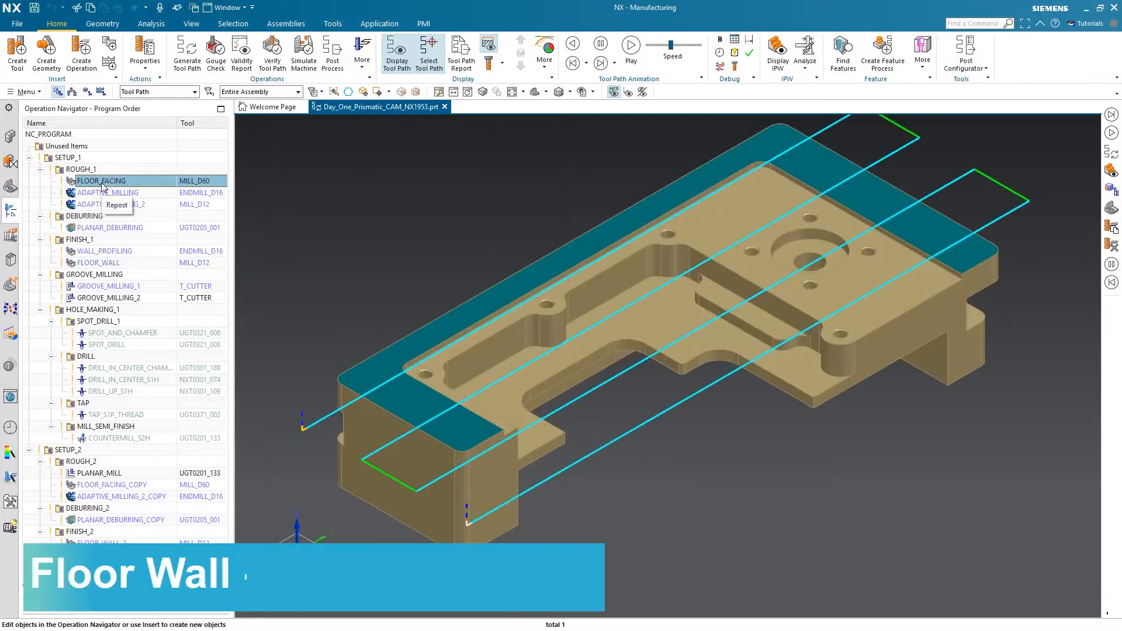
{"action": "double_click", "coordinate": [102, 182]}
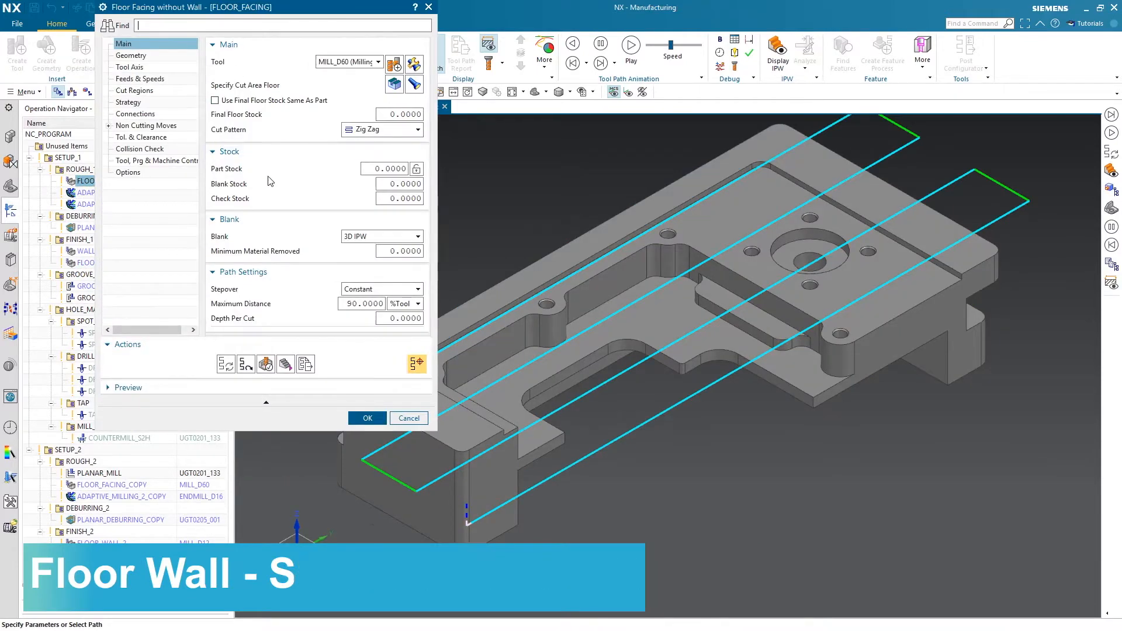
{"action": "left_click", "coordinate": [216, 100]}
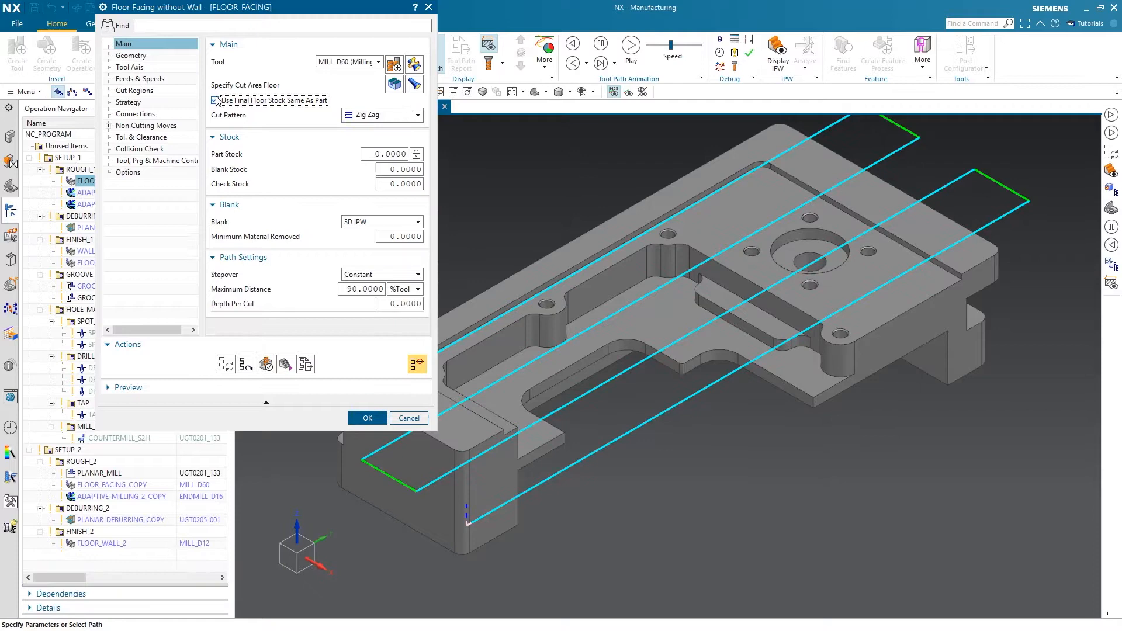
{"action": "left_click", "coordinate": [409, 417]}
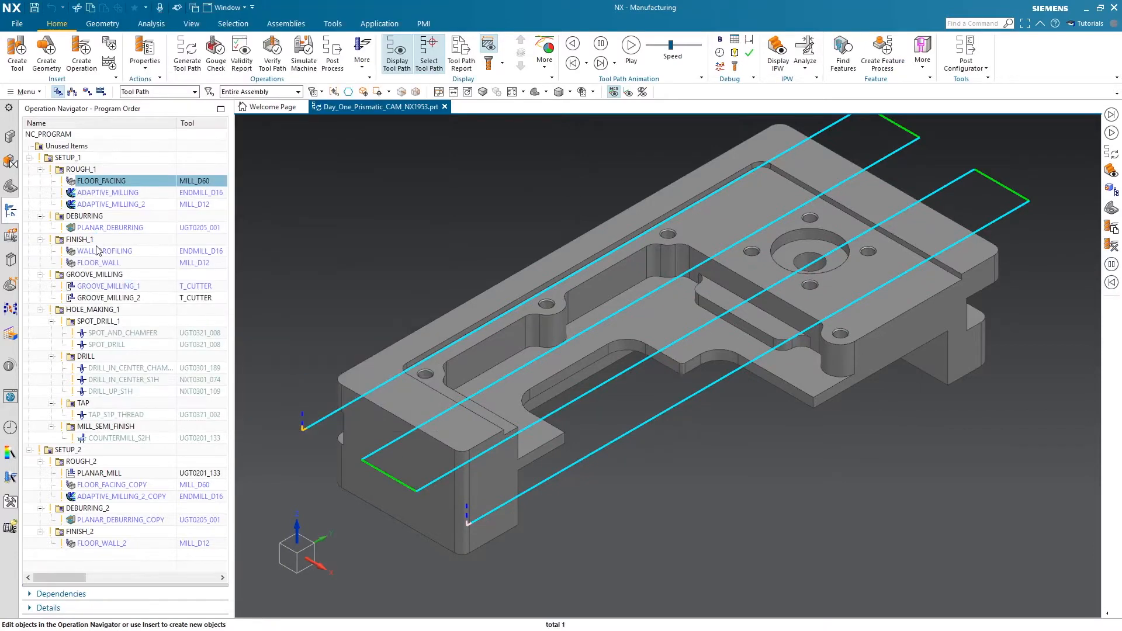
Review the wall stock settings of the WALL_PROFILING operation and close it without changes
{"action": "double_click", "coordinate": [102, 252]}
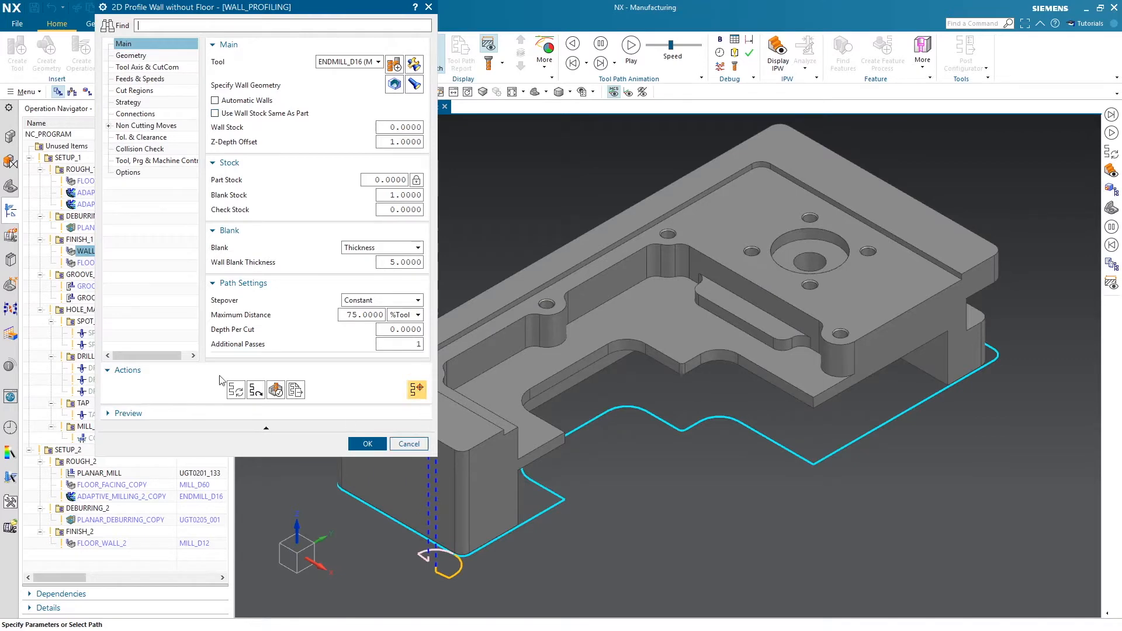
{"action": "left_click", "coordinate": [410, 443]}
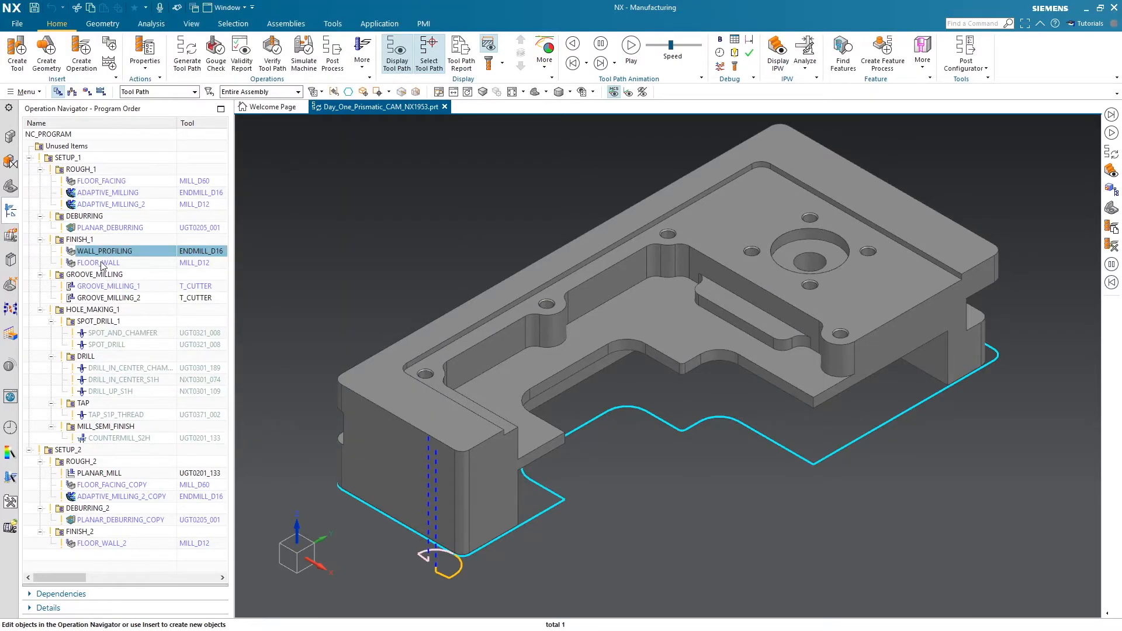
Make FLOOR_WALL use the part stock for both final floor and wall stock, accept the settings and start a parallel generation
{"action": "double_click", "coordinate": [98, 262]}
{"action": "left_click", "coordinate": [215, 102]}
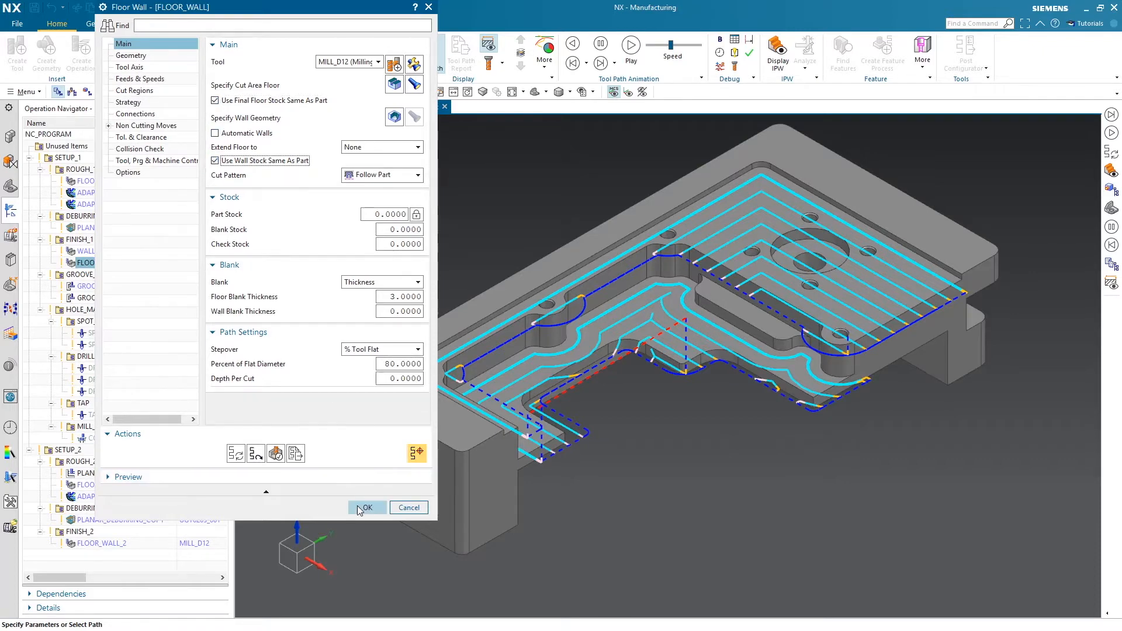
{"action": "left_click", "coordinate": [367, 507]}
{"action": "right_click", "coordinate": [111, 264]}
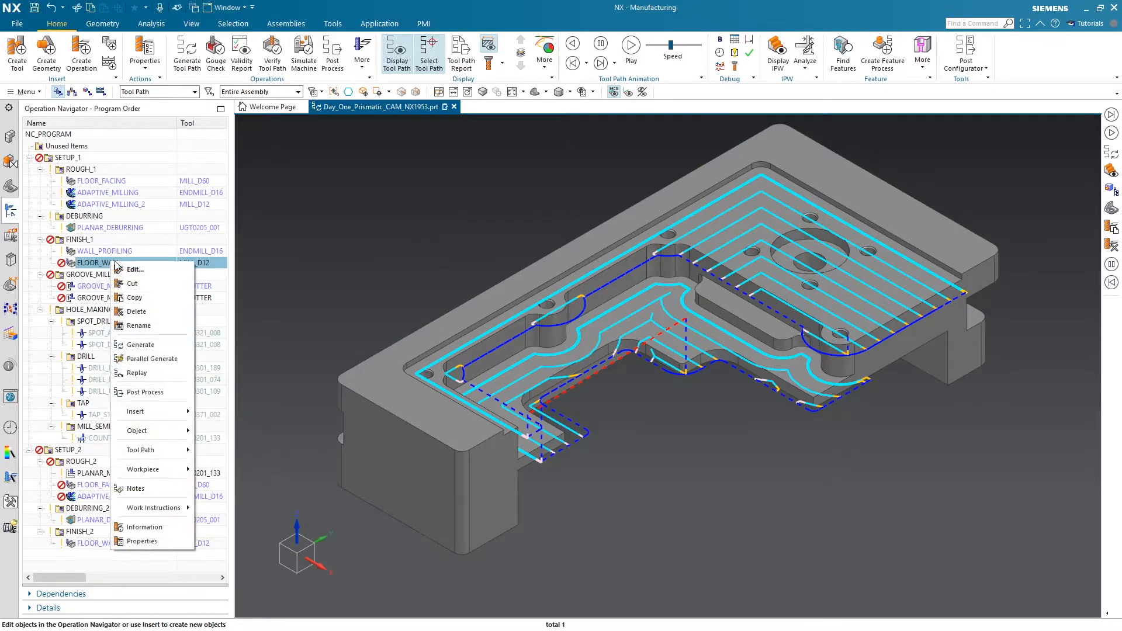
{"action": "left_click", "coordinate": [169, 355]}
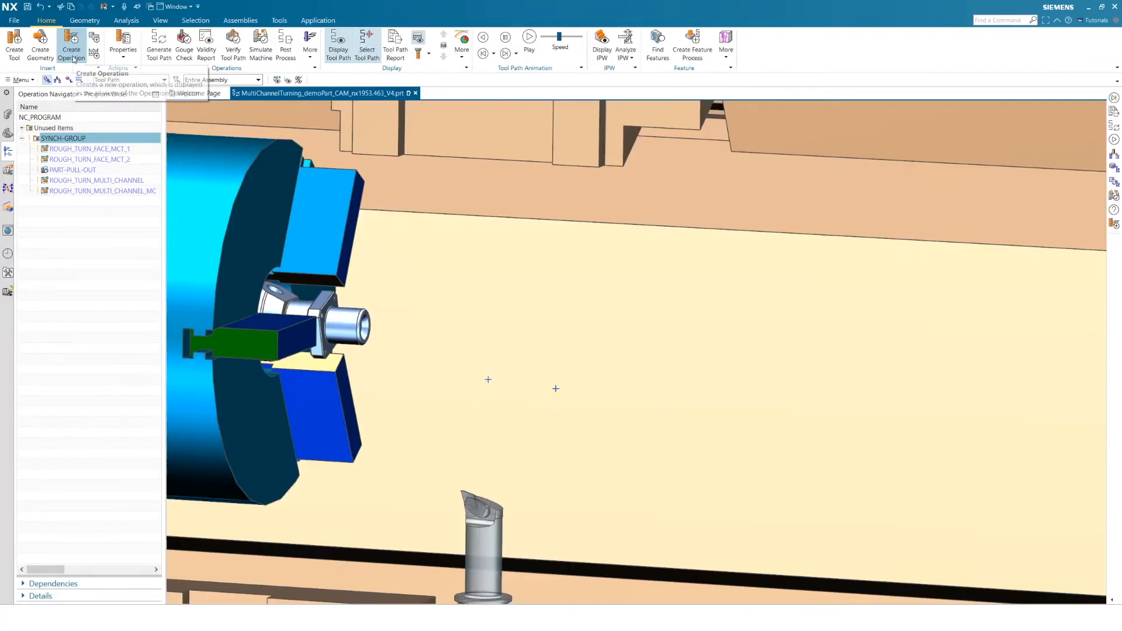
Start creating a turning operation and inspect the multi-channel rough turning subtype
{"action": "left_click", "coordinate": [72, 52]}
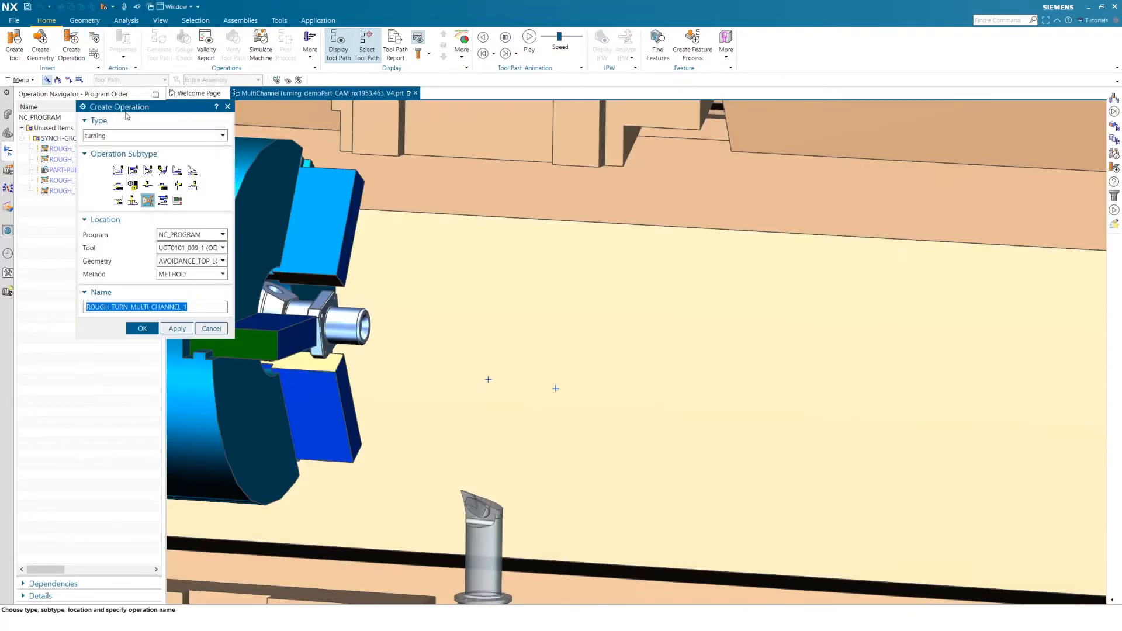
{"action": "left_click", "coordinate": [102, 136]}
{"action": "mouse_move", "coordinate": [151, 207]}
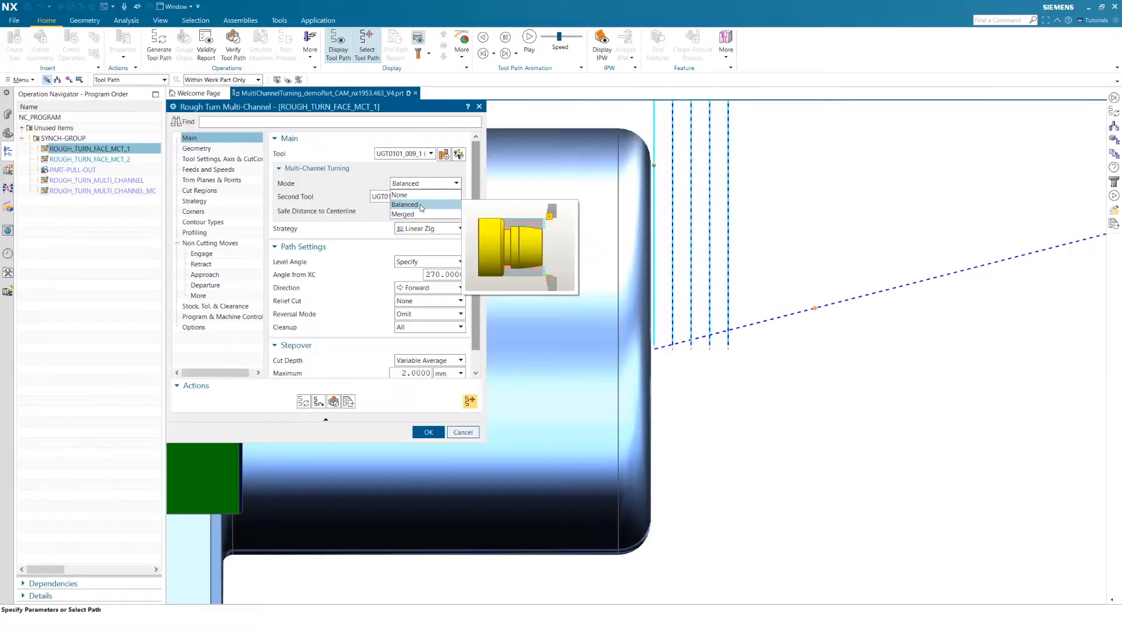
Choose Balanced as the multi-channel turning mode in the ROUGH_TURN_FACE_MCT_1 operation
{"action": "left_click", "coordinate": [421, 206]}
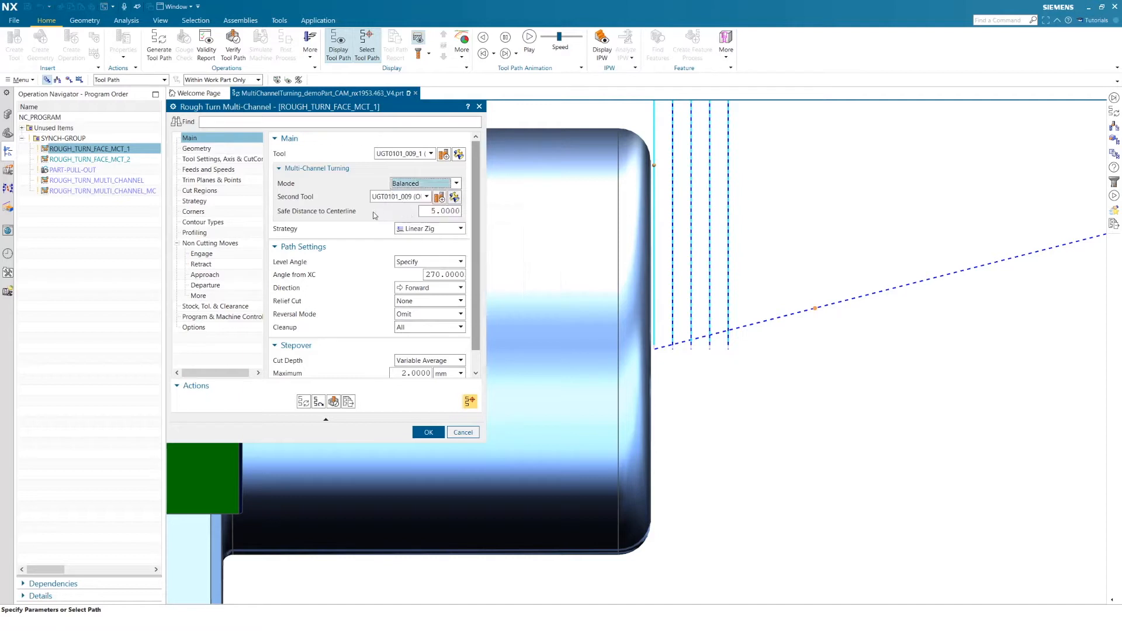
{"action": "mouse_move", "coordinate": [337, 213]}
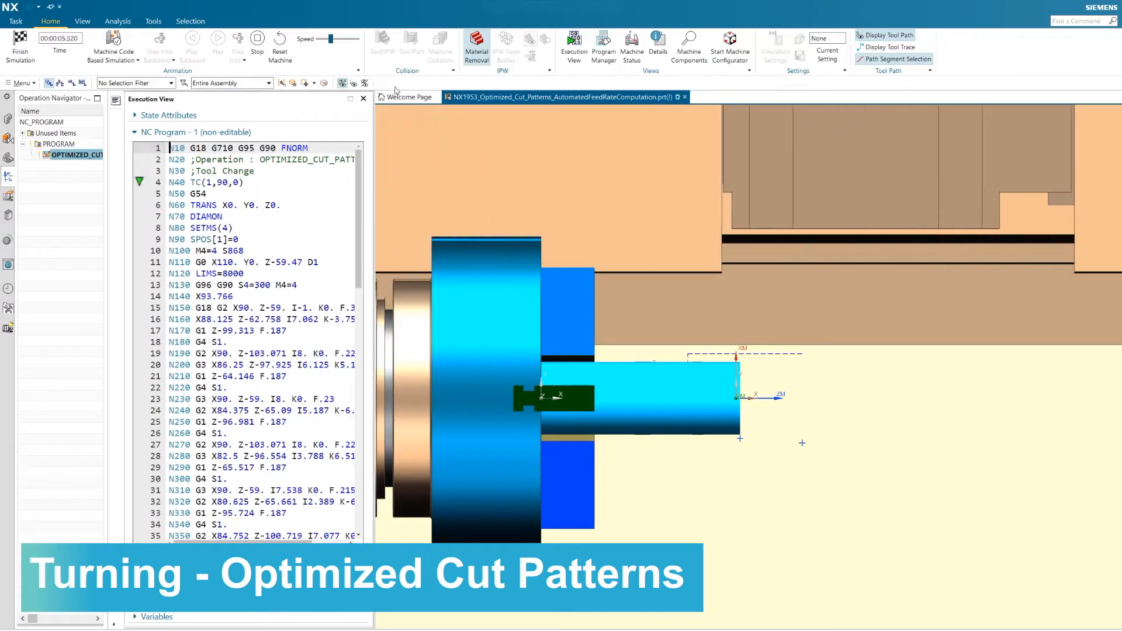
Watch the machine simulation of the optimized cut pattern groove close up, varying the animation speed and slowing it to the minimum
{"action": "left_click", "coordinate": [337, 40]}
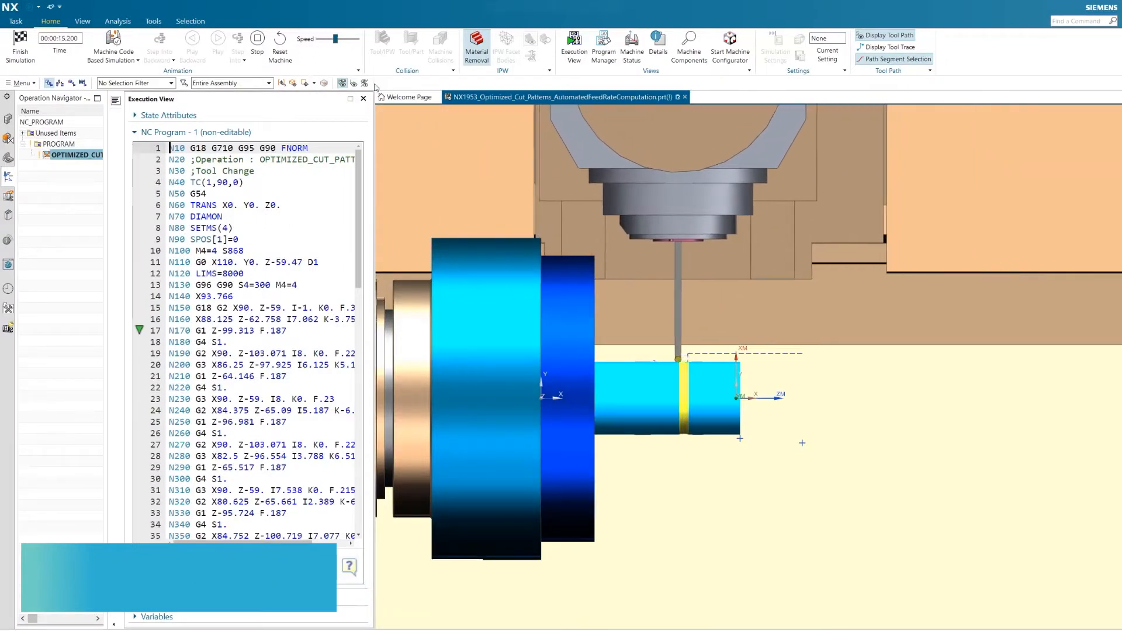
{"action": "scroll", "coordinate": [671, 376], "scroll_direction": "up", "scroll_amount": 6}
{"action": "scroll", "coordinate": [673, 349], "scroll_direction": "up", "scroll_amount": 3}
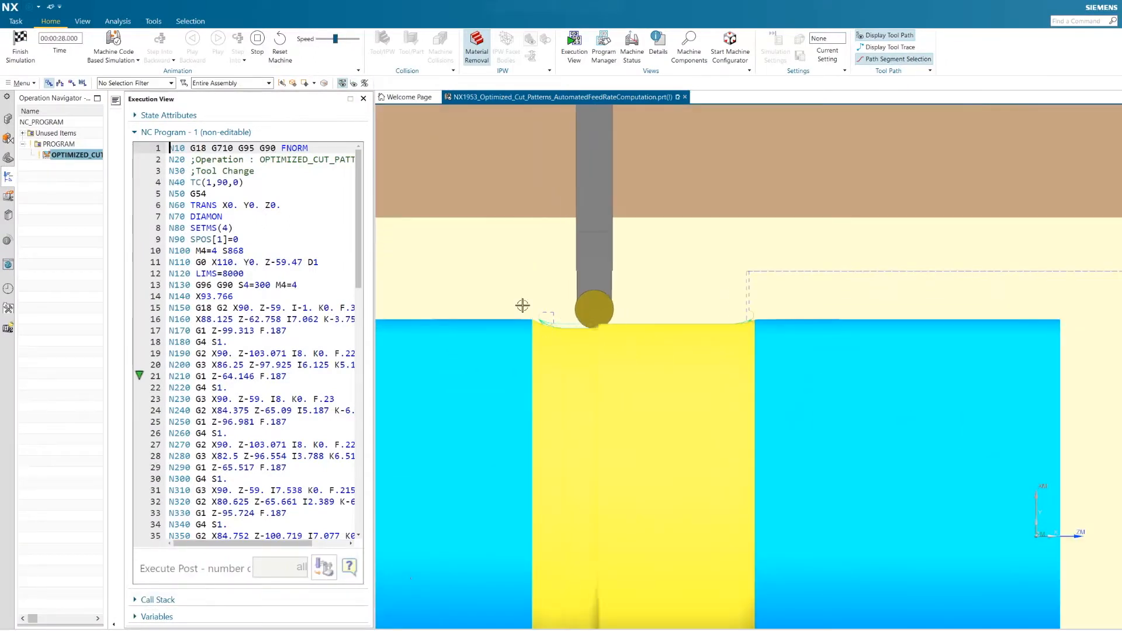
{"action": "left_click", "coordinate": [343, 41]}
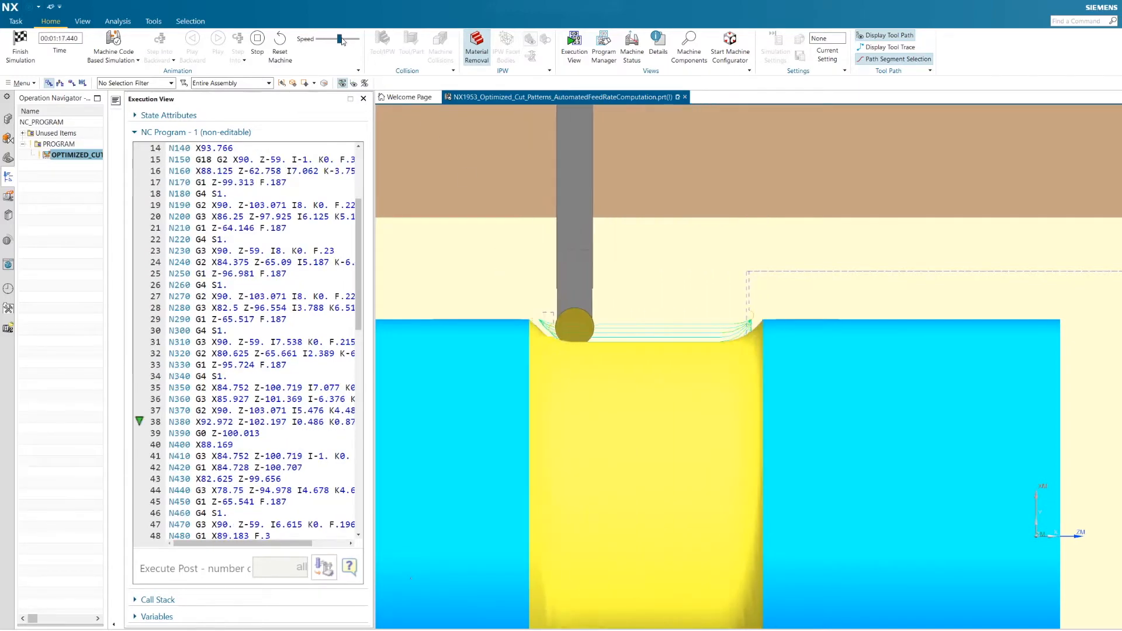
{"action": "left_click", "coordinate": [314, 41]}
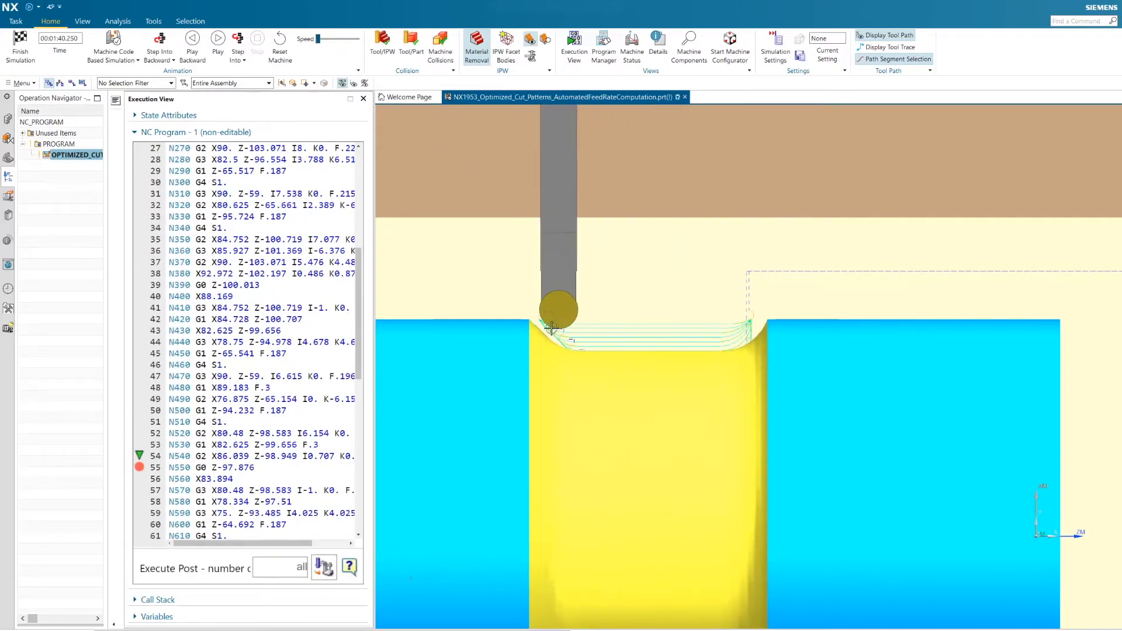
Resume the paused groove simulation and examine how the cutter follows the curved groove wall
{"action": "scroll", "coordinate": [530, 336], "scroll_direction": "up", "scroll_amount": 5}
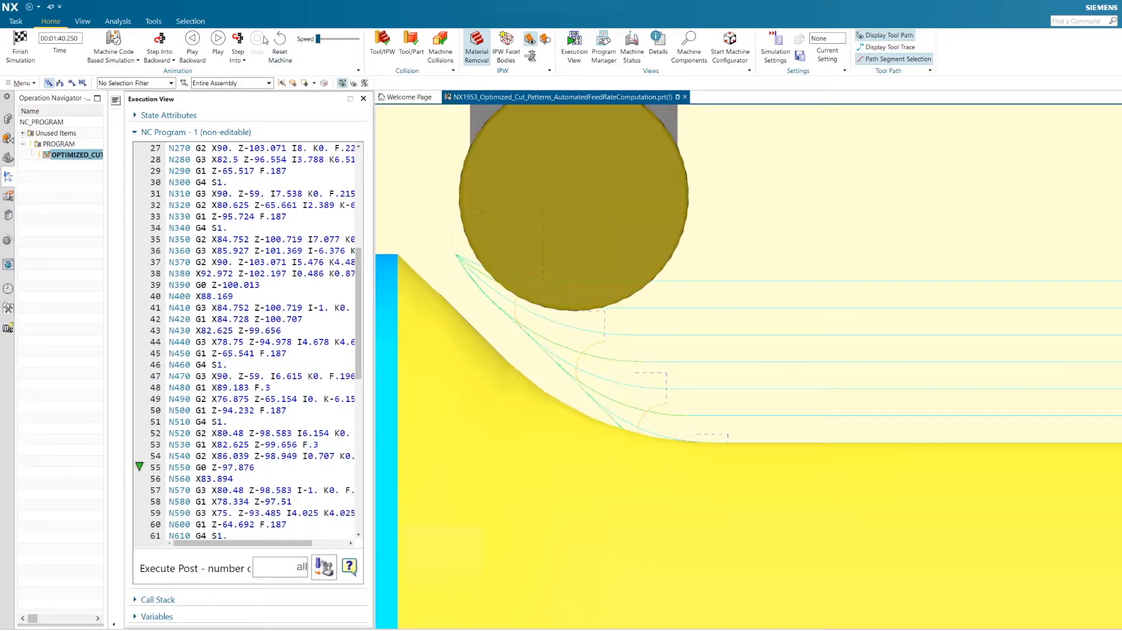
{"action": "left_click", "coordinate": [220, 42]}
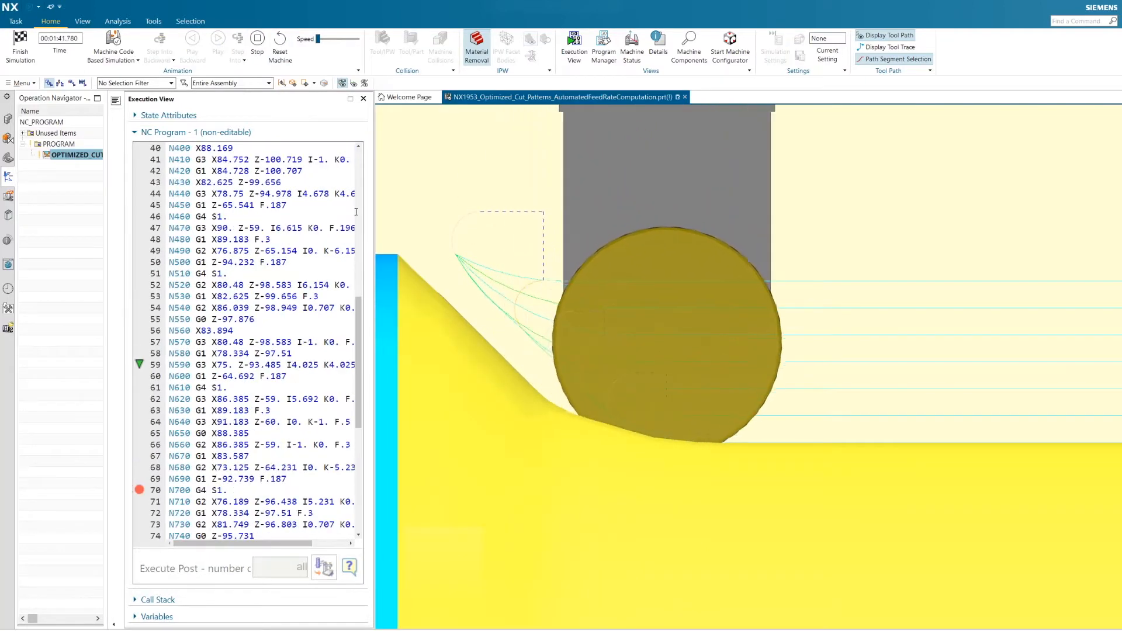
{"action": "scroll", "coordinate": [587, 438], "scroll_direction": "down", "scroll_amount": 4}
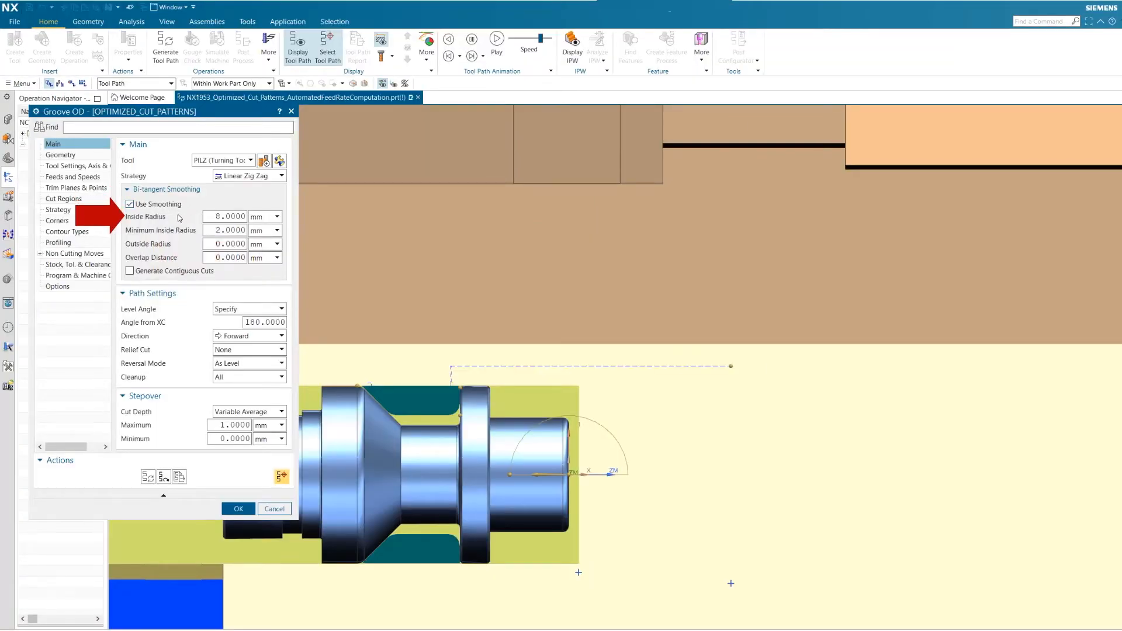
Open the FEED_RATE_OPTIMIZATION operation and review its feeds and speeds, including the automatic feed rate from chip thickness
{"action": "mouse_move", "coordinate": [159, 223]}
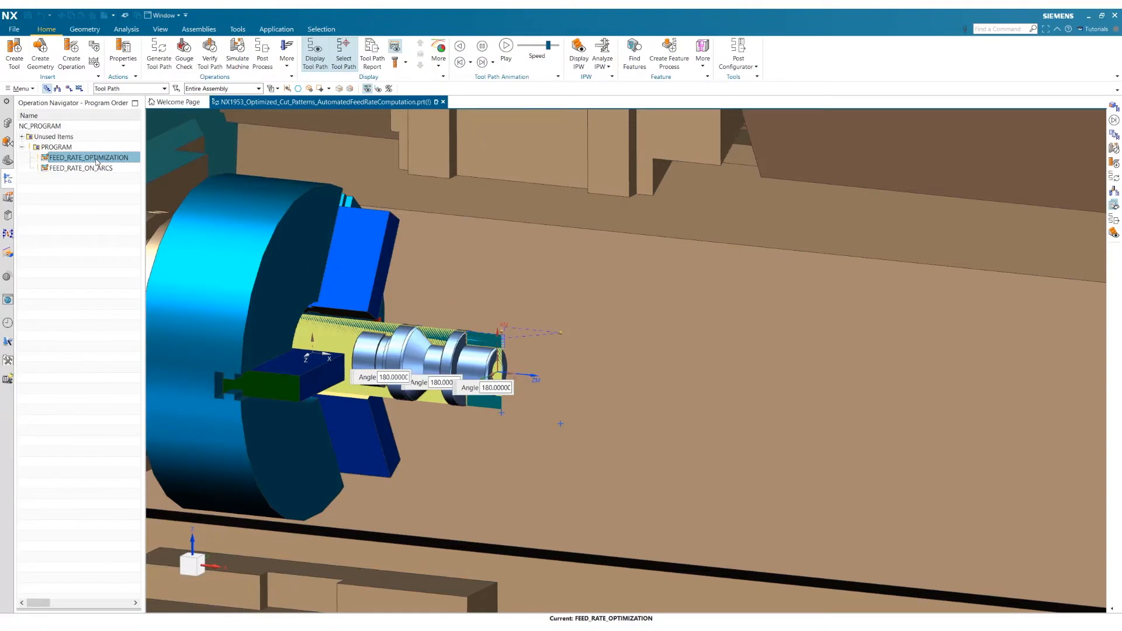
{"action": "double_click", "coordinate": [97, 162]}
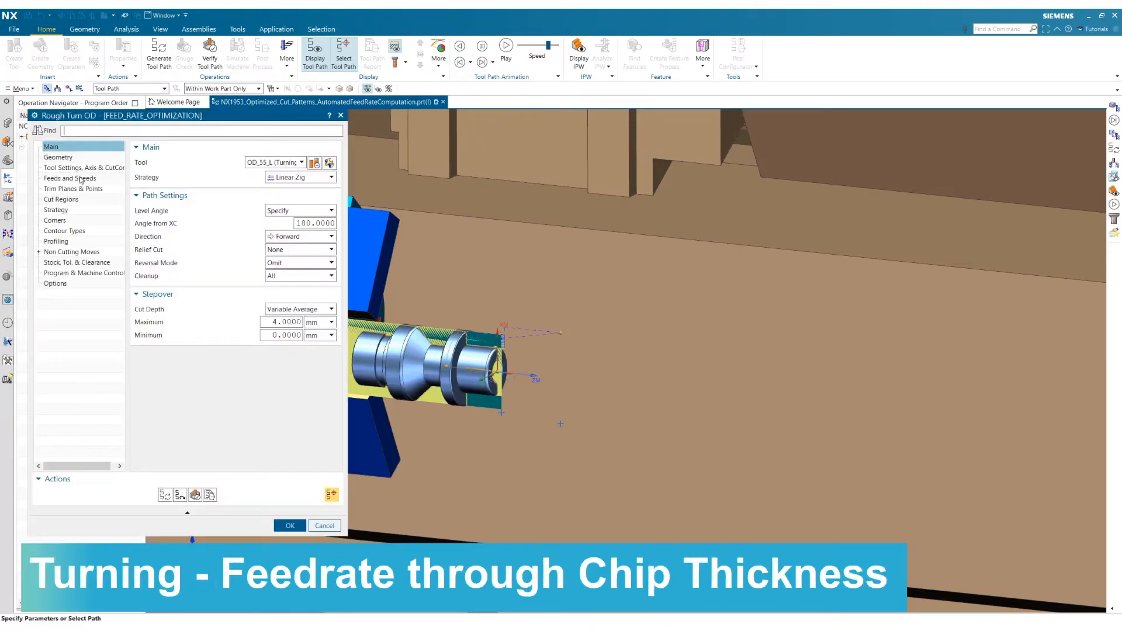
{"action": "left_click", "coordinate": [80, 178]}
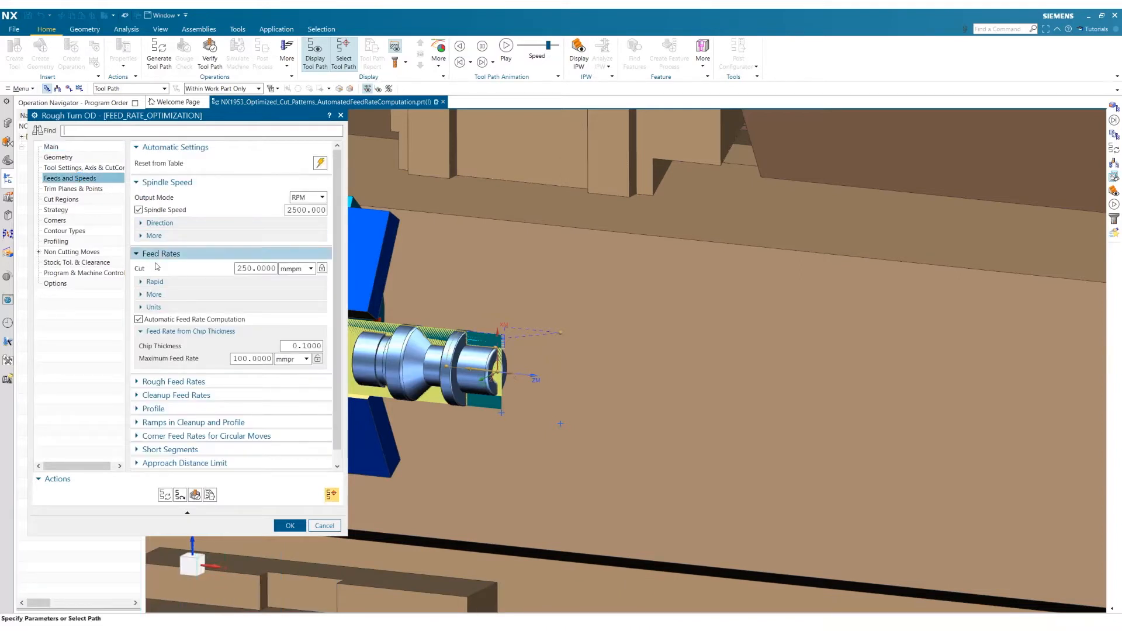
{"action": "mouse_move", "coordinate": [182, 328]}
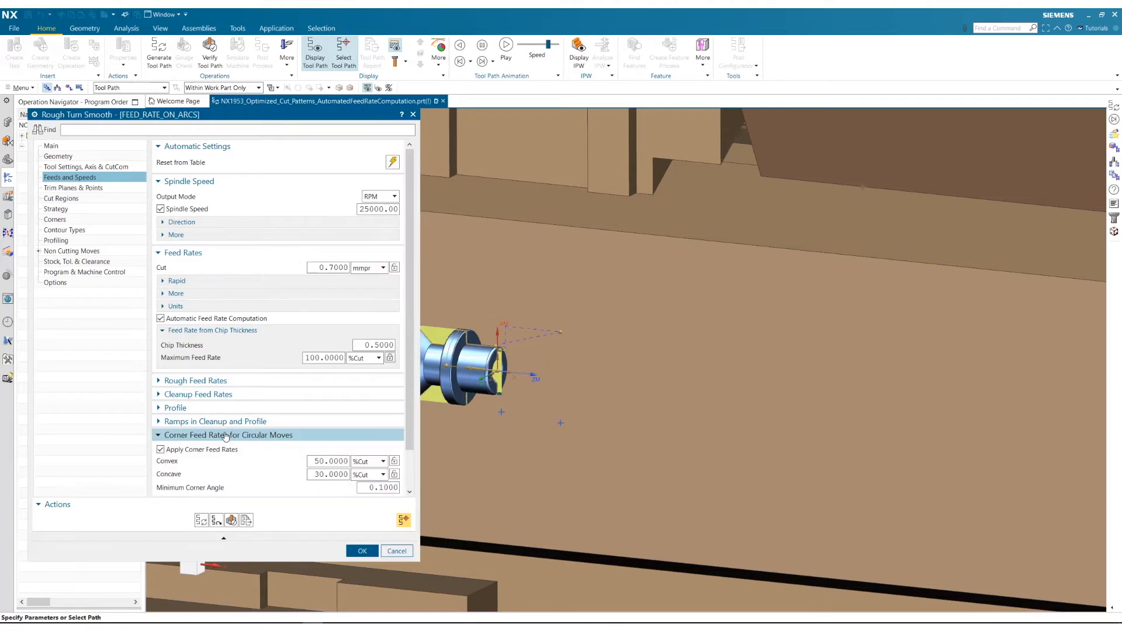
{"action": "mouse_move", "coordinate": [173, 453]}
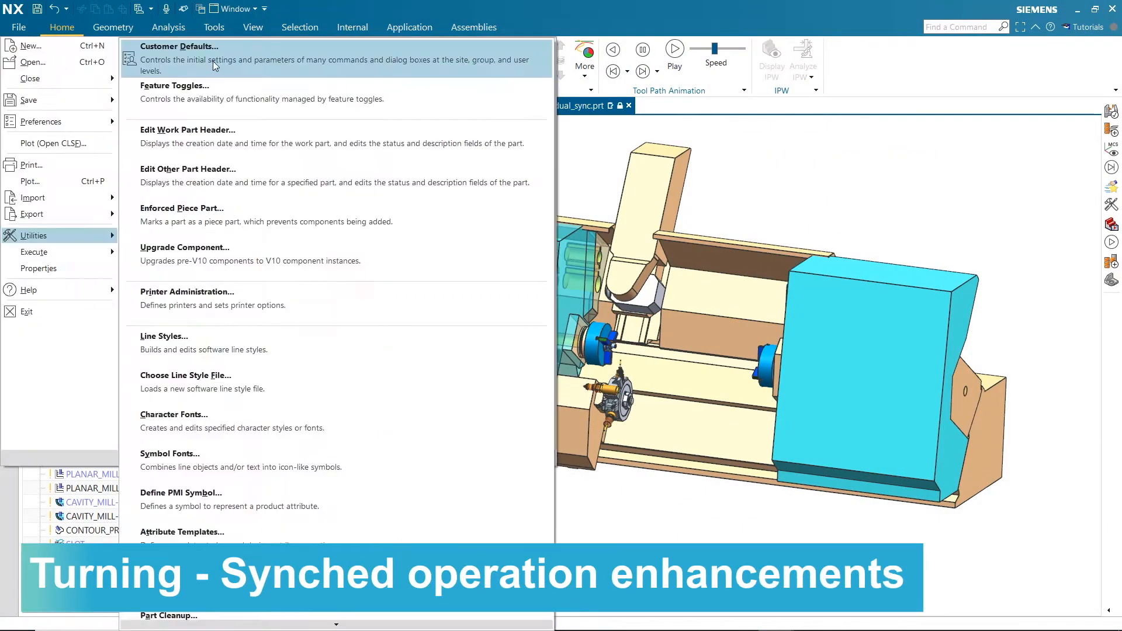
Examine the Initialize Simulation option of the Synchronization Manager in the Simulation & Visualization customer defaults
{"action": "left_click", "coordinate": [213, 61]}
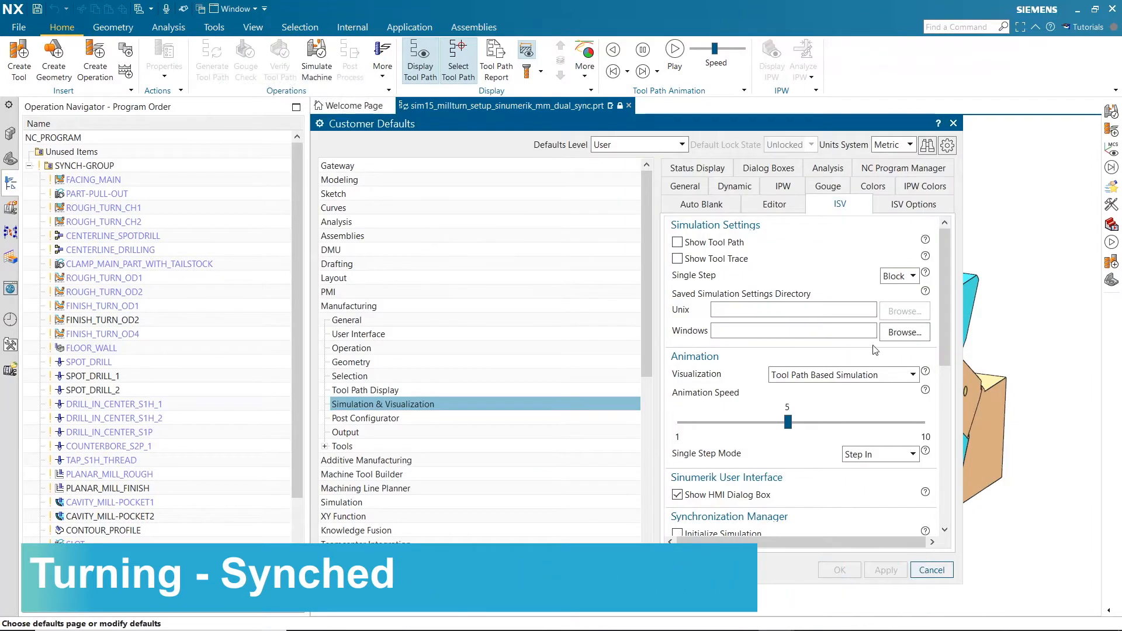
{"action": "left_click_drag", "start_coordinate": [948, 331], "coordinate": [955, 403]}
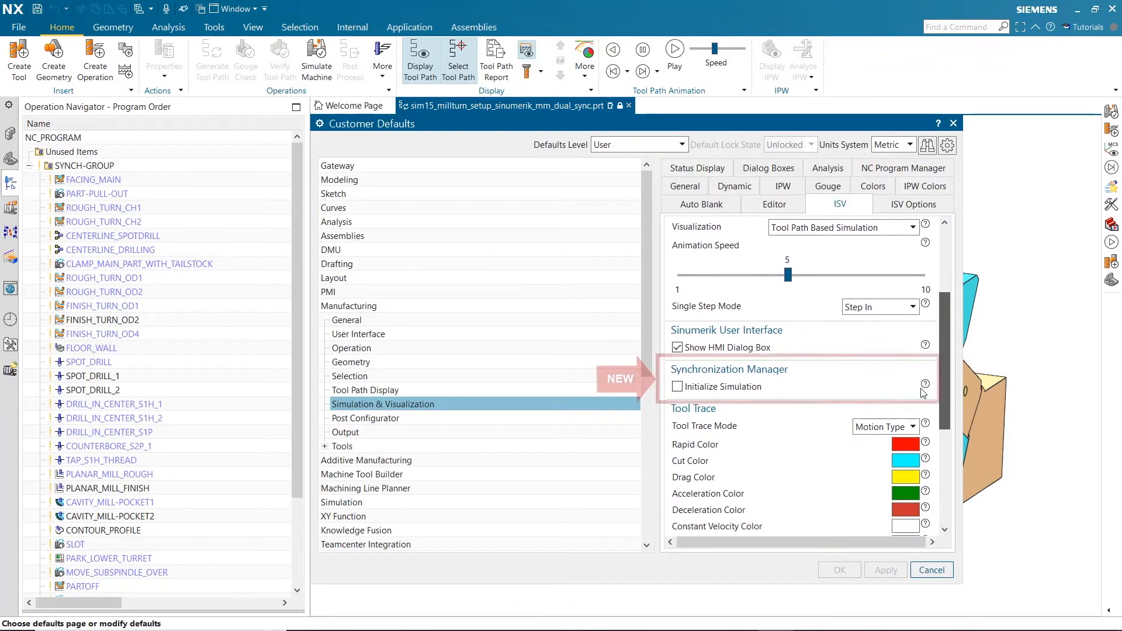
{"action": "left_click", "coordinate": [812, 388]}
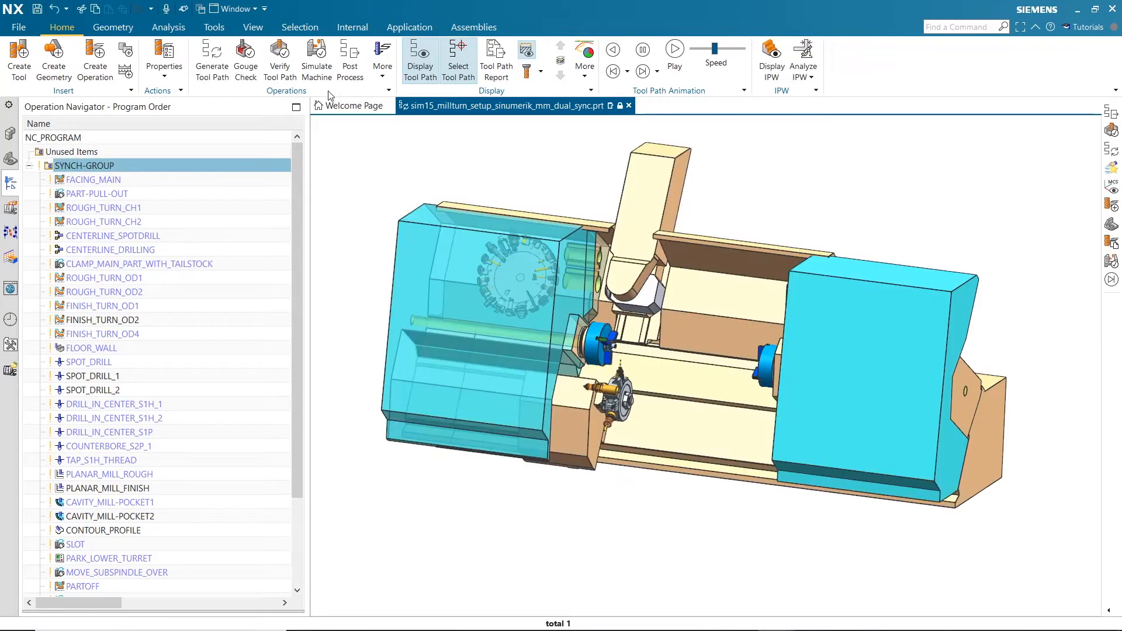
Open the postprocess settings for SYNCH-GROUP
{"action": "left_click", "coordinate": [343, 85]}
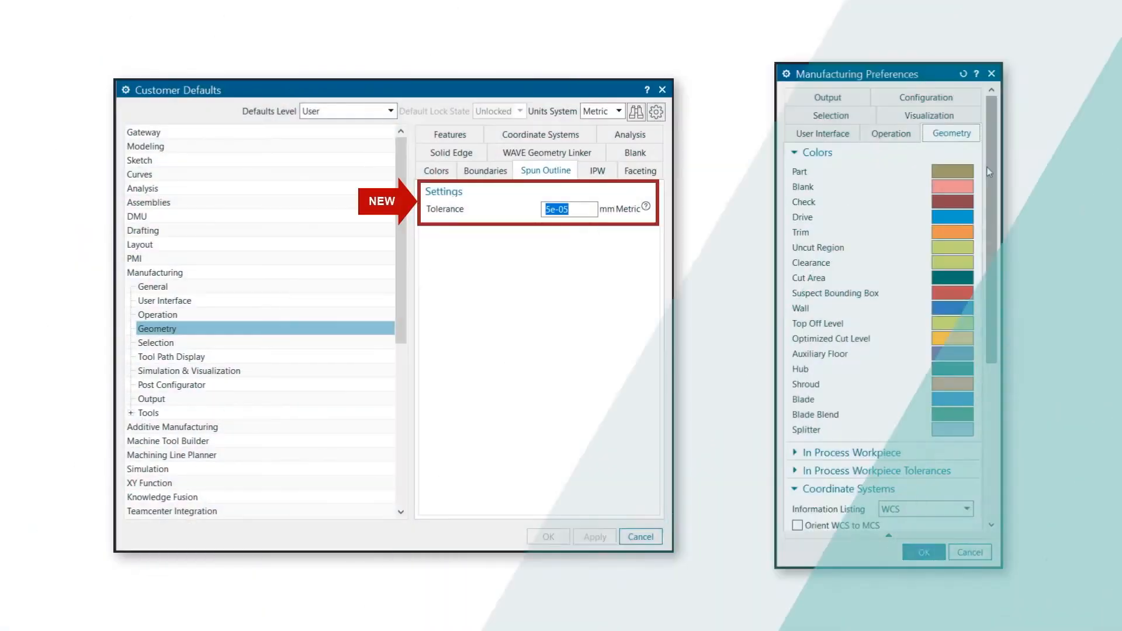
Find the Spun Outline tolerance in the Manufacturing Preferences
{"action": "left_click_drag", "start_coordinate": [988, 163], "coordinate": [992, 303]}
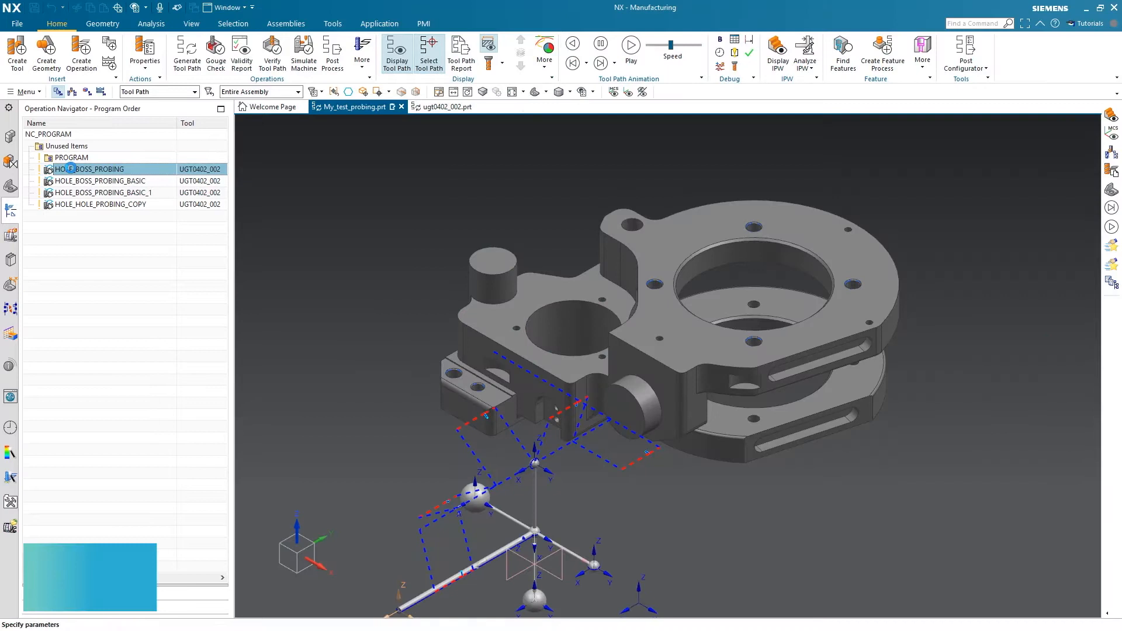
Open the Rotary_Point_Vector_Move sub-operation of the first hole boss probing operation and list its available expressions
{"action": "double_click", "coordinate": [70, 169]}
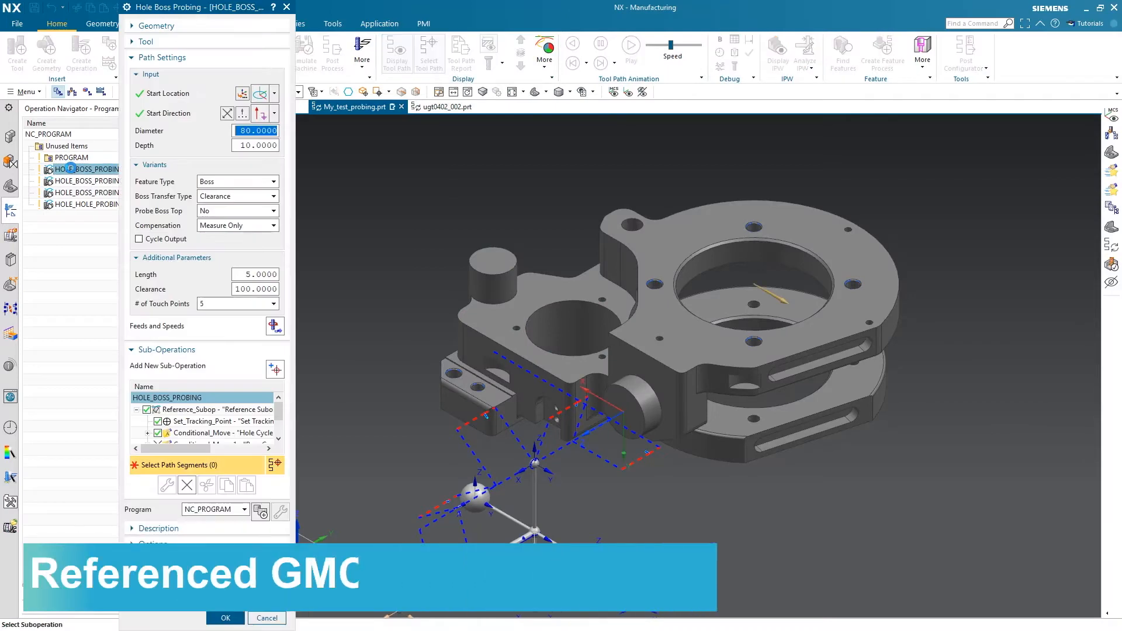
{"action": "scroll", "coordinate": [165, 425], "scroll_direction": "down", "scroll_amount": 2}
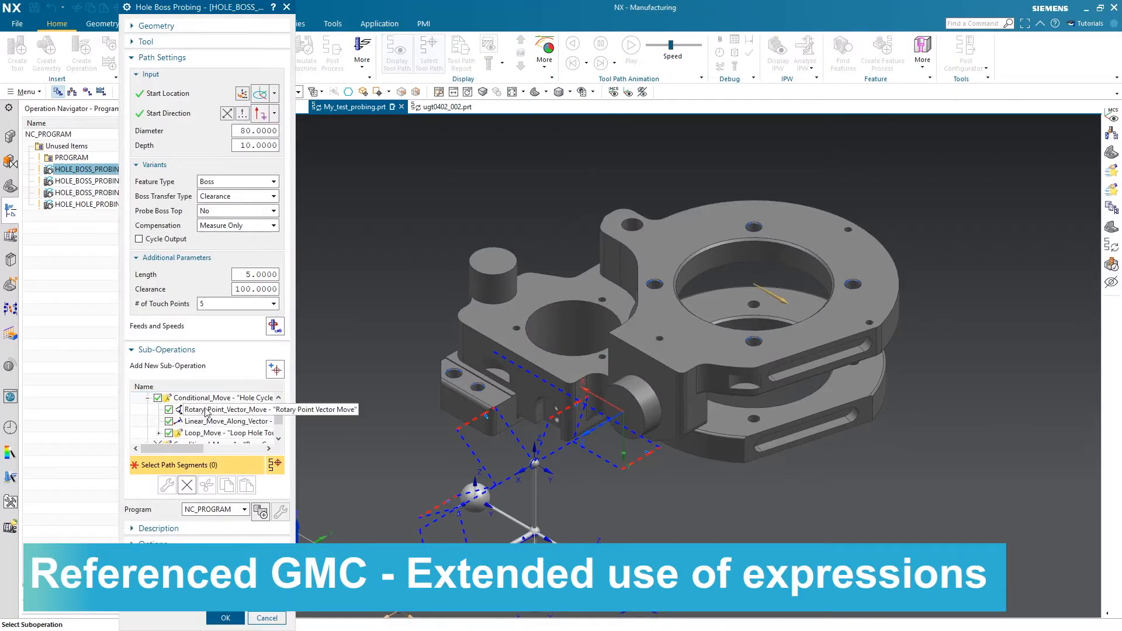
{"action": "scroll", "coordinate": [206, 427], "scroll_direction": "up", "scroll_amount": 2}
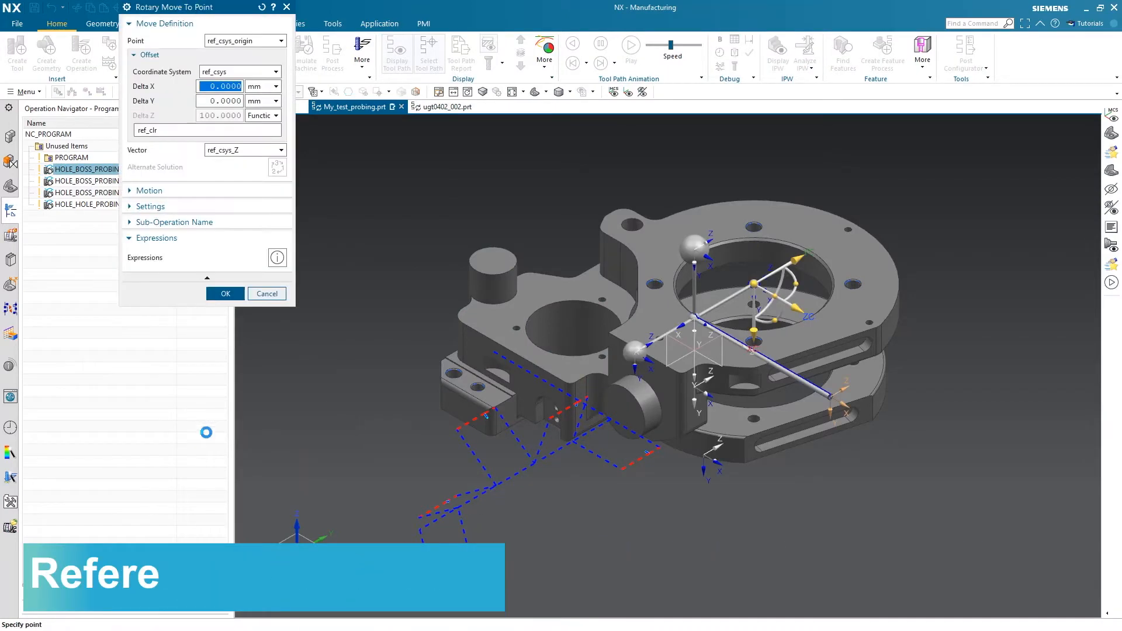
{"action": "left_click", "coordinate": [275, 258]}
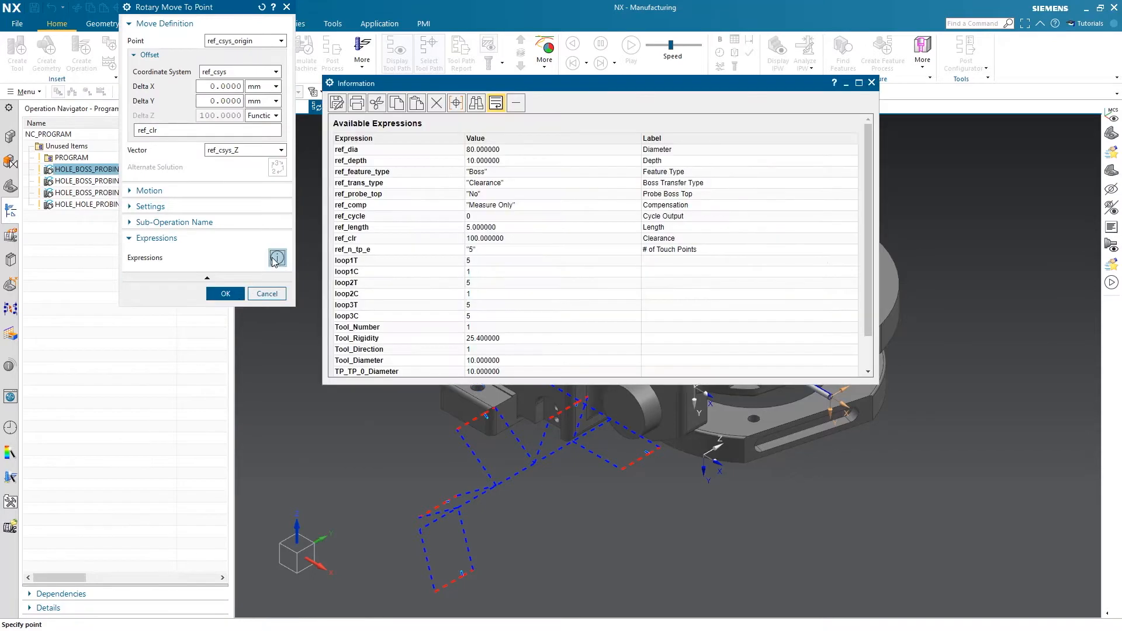
Set the Delta Z offset of the rotary move to the expression ref_clr+tool_diameter and accept the sub-operation
{"action": "left_click_drag", "start_coordinate": [467, 361], "coordinate": [492, 359]}
{"action": "left_click", "coordinate": [238, 133]}
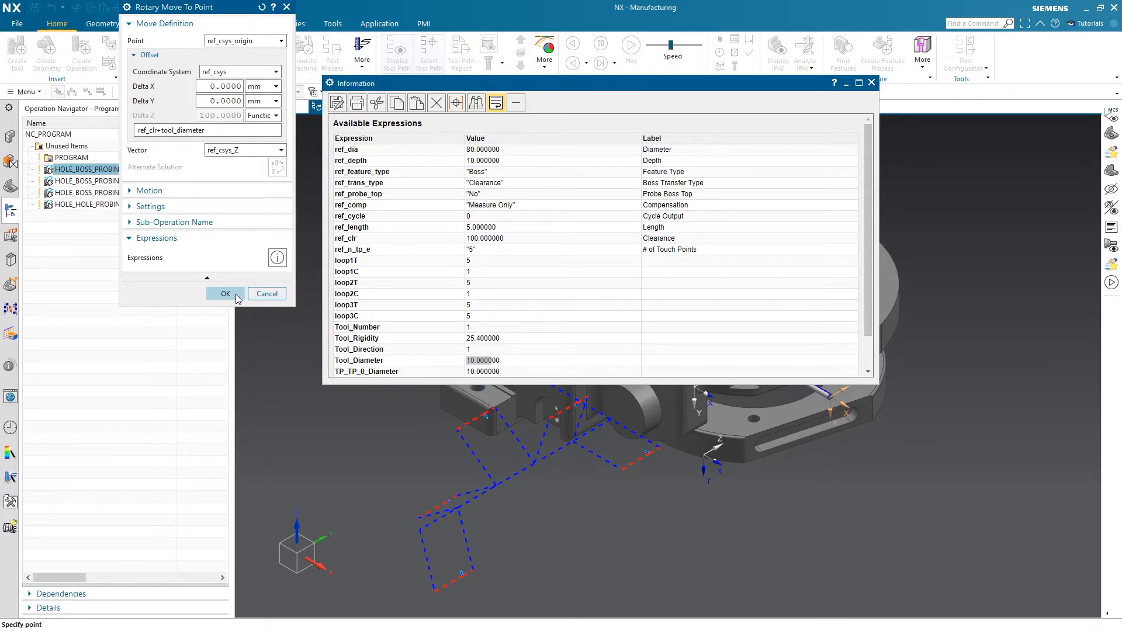
{"action": "left_click", "coordinate": [225, 294]}
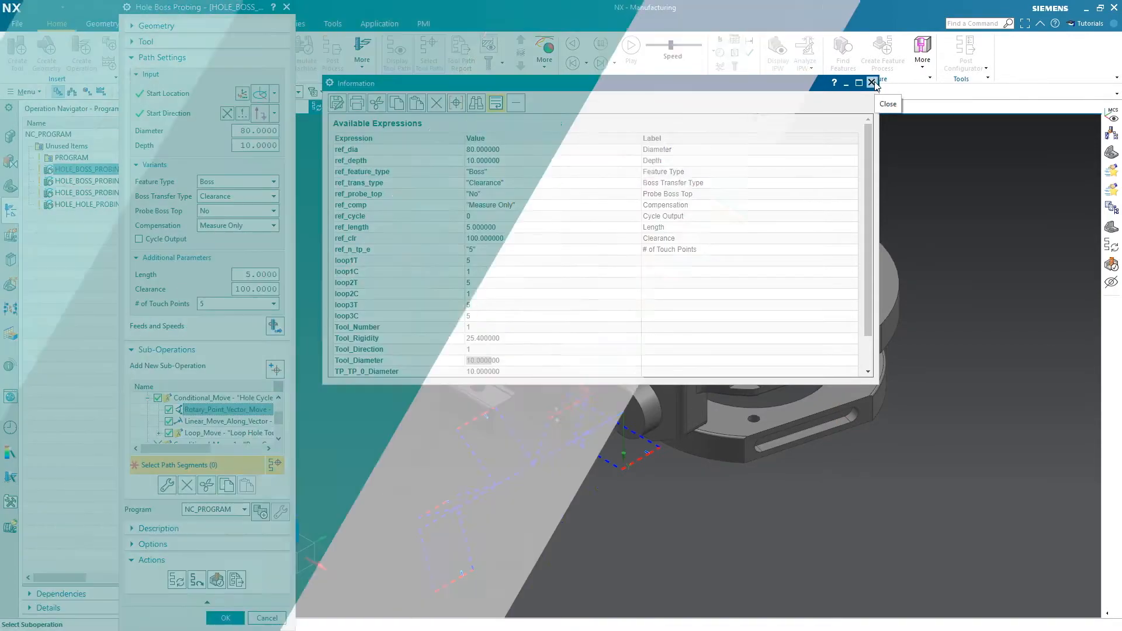
Select all machining features of the transmission part and run Create Feature Process on them
{"action": "scroll", "coordinate": [127, 360], "scroll_direction": "down", "scroll_amount": 10}
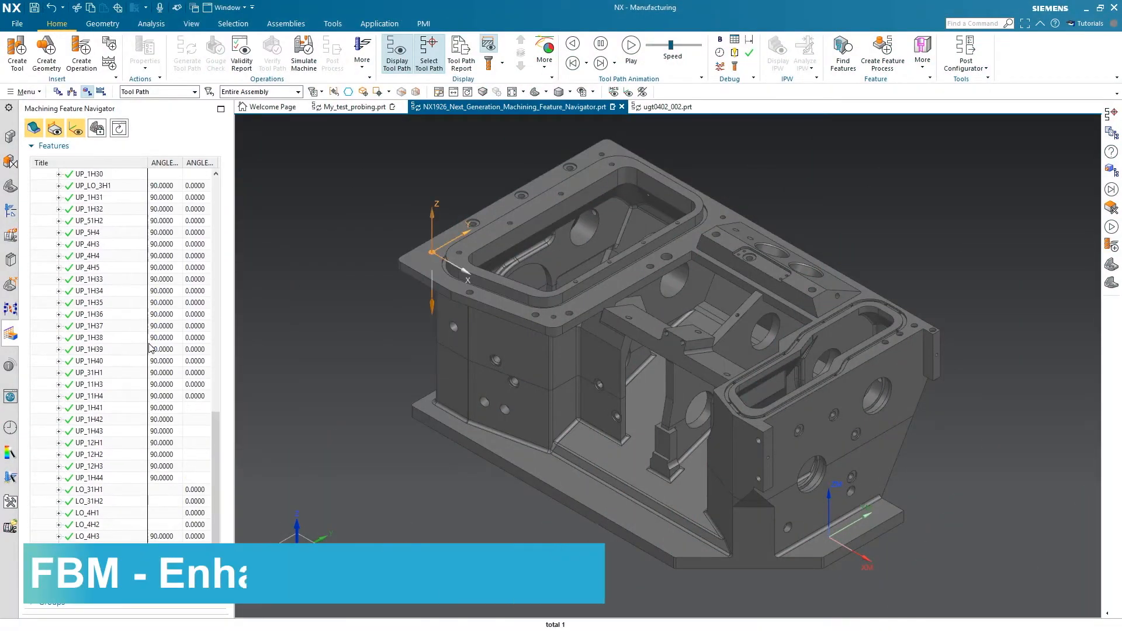
{"action": "left_click", "coordinate": [104, 559], "text": "shift"}
{"action": "right_click", "coordinate": [90, 401]}
{"action": "left_click", "coordinate": [137, 423]}
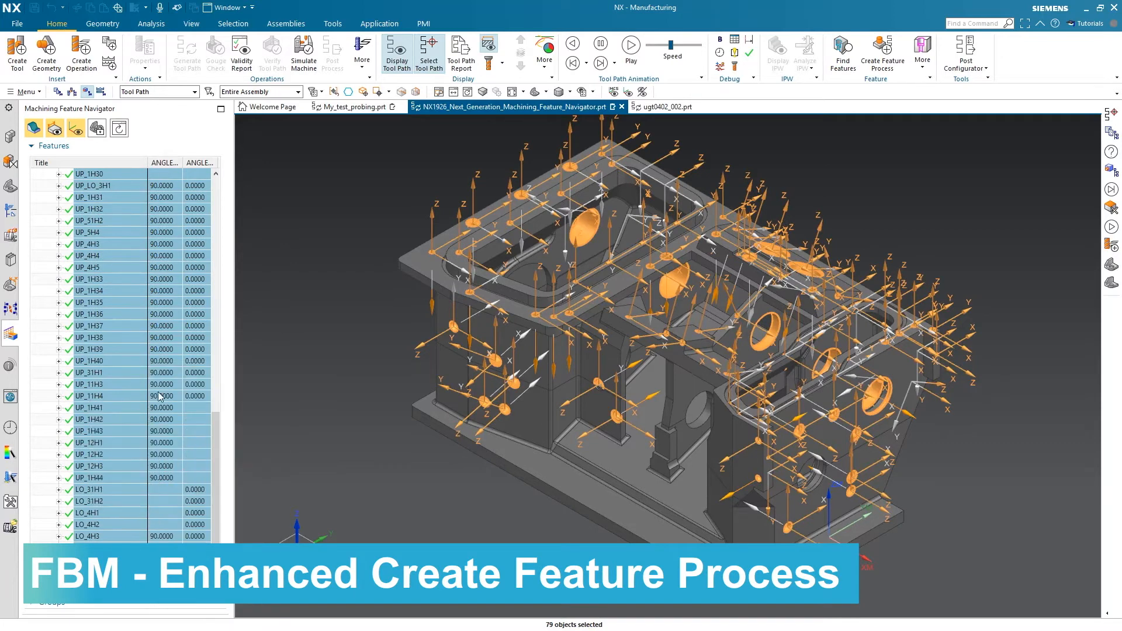
{"action": "left_click", "coordinate": [237, 214]}
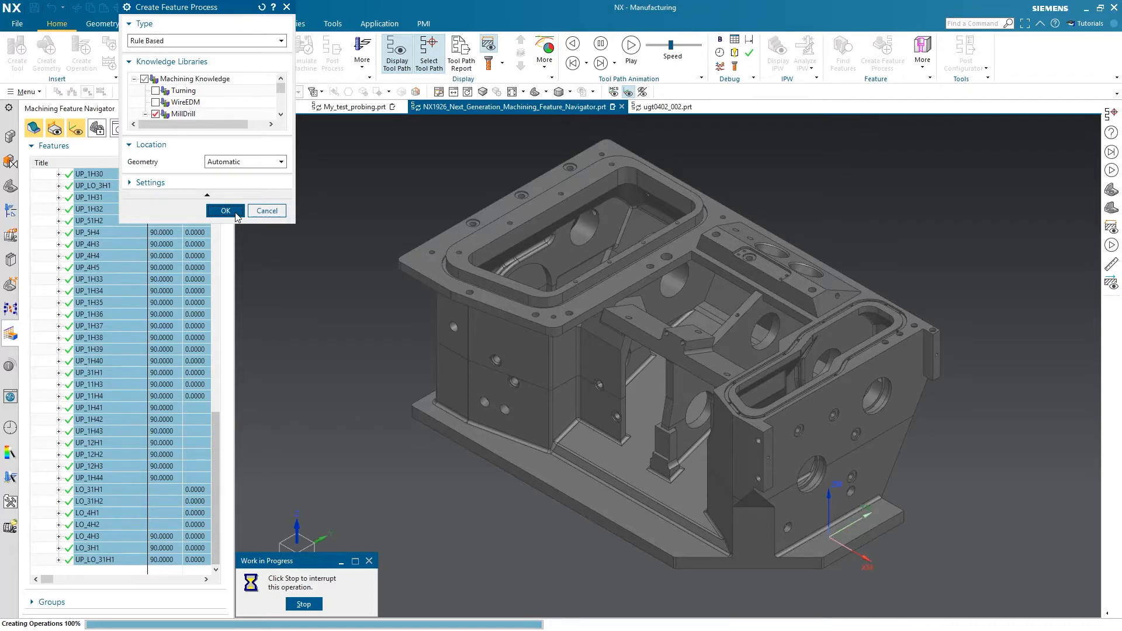
Expand all groups in the geometry view of the Operation Navigator and review the operations under each workpiece
{"action": "left_click", "coordinate": [12, 214]}
{"action": "right_click", "coordinate": [39, 203]}
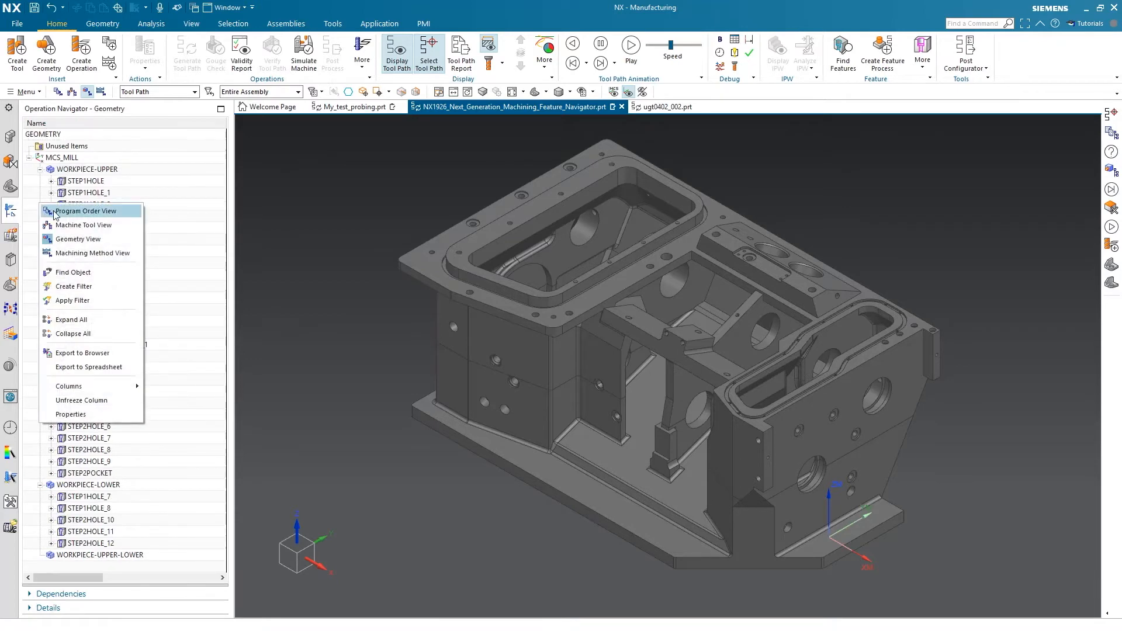
{"action": "left_click", "coordinate": [117, 320]}
{"action": "scroll", "coordinate": [196, 344], "scroll_direction": "up", "scroll_amount": 20}
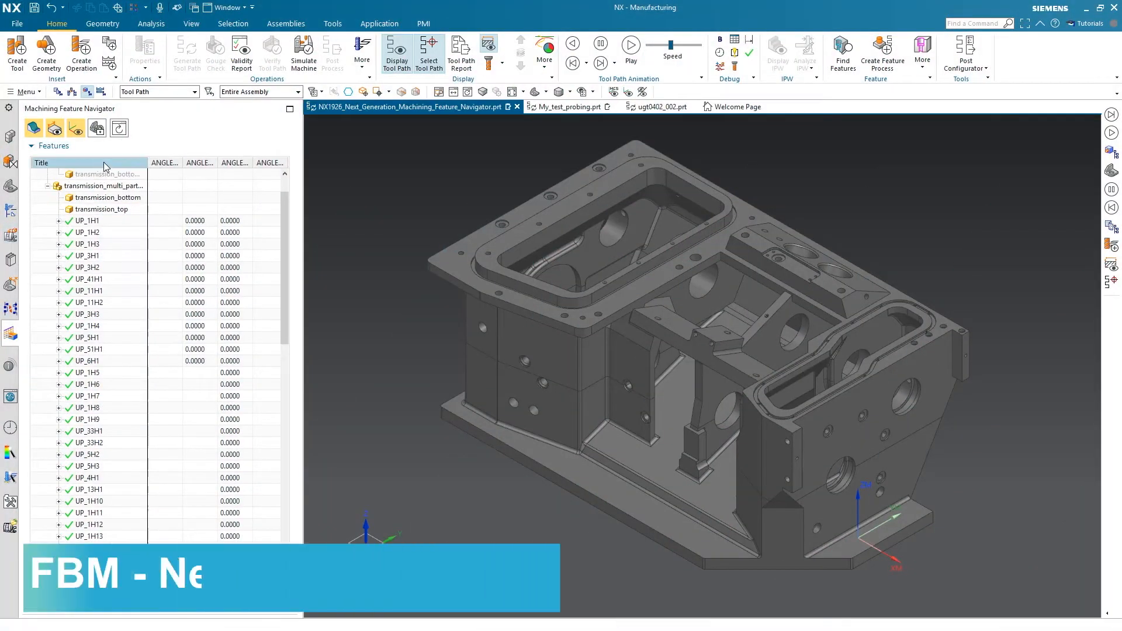
Expand the feature navigator's geometry groups through MCS_MILL down to the WORKPIECE-UPPER hole groups
{"action": "left_click", "coordinate": [105, 607]}
{"action": "left_click", "coordinate": [36, 486]}
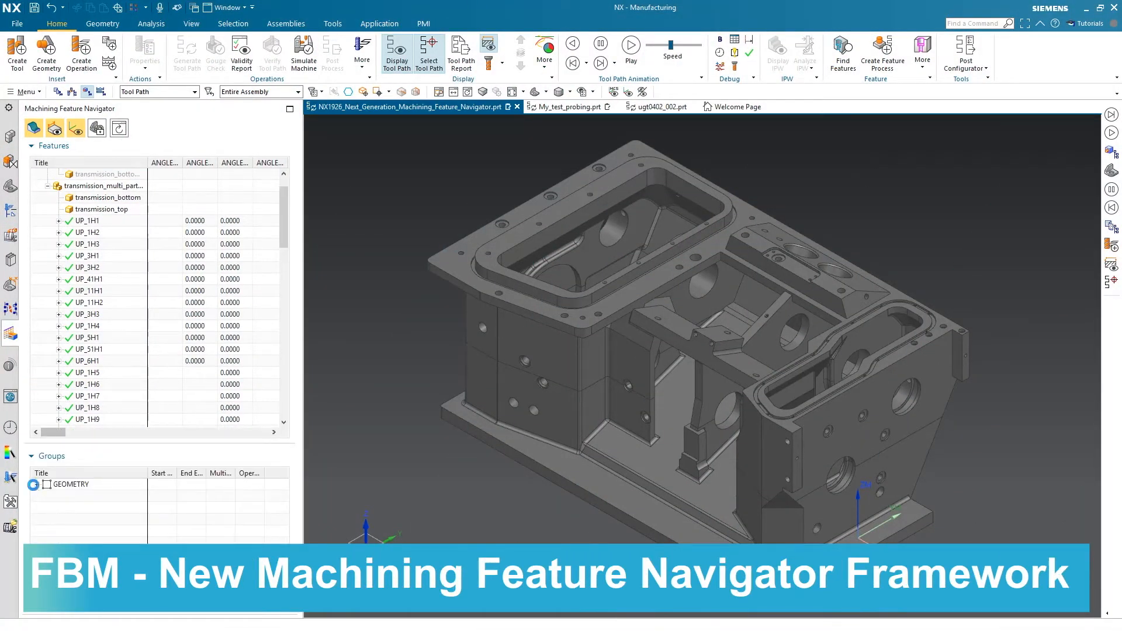
{"action": "left_click", "coordinate": [49, 508]}
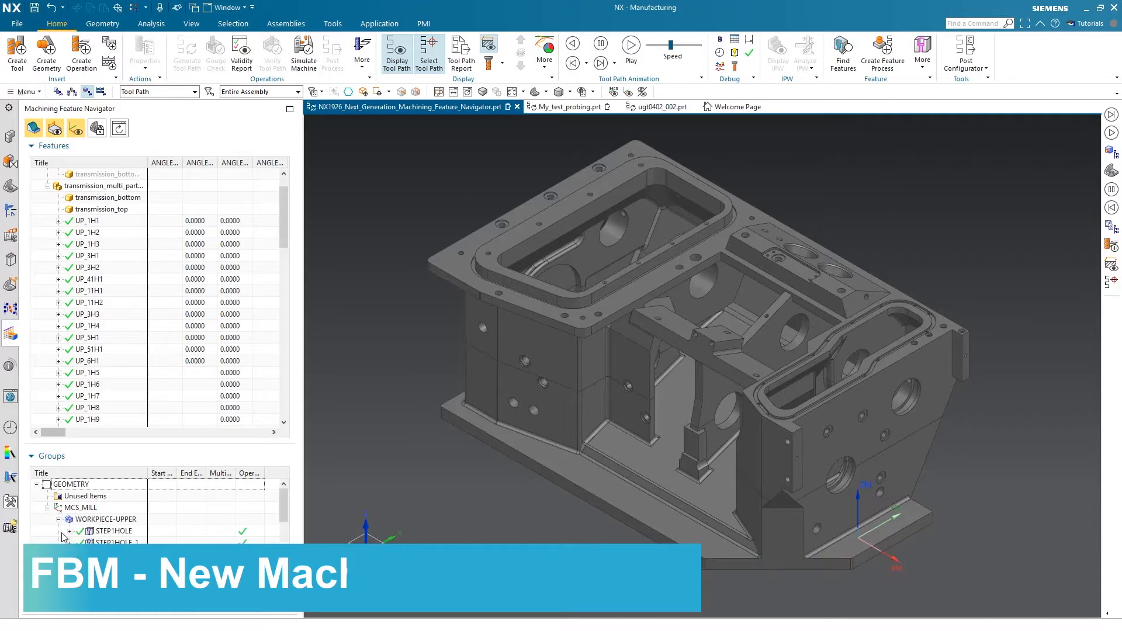
{"action": "left_click", "coordinate": [59, 520]}
Highlight the features of STEP1HOLE, STEP1HOLE_1, STEP1HOLE_2 and STEP1HOLE_4 on the model and collapse the groups list
{"action": "left_click", "coordinate": [112, 531]}
{"action": "left_click", "coordinate": [107, 544]}
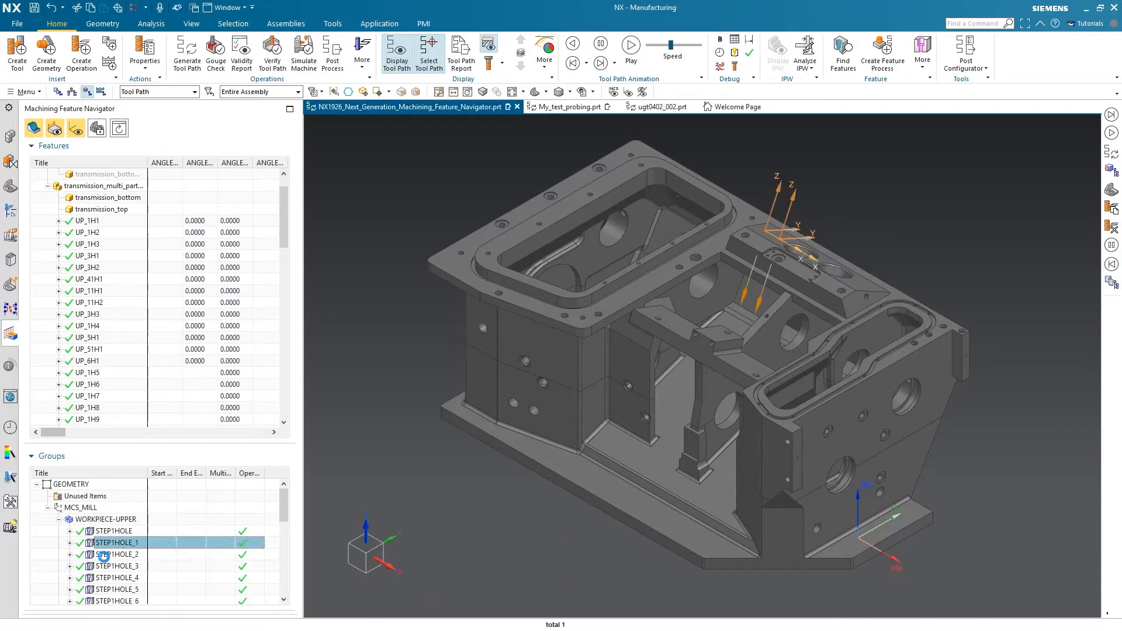
{"action": "left_click", "coordinate": [104, 557]}
{"action": "left_click", "coordinate": [104, 582]}
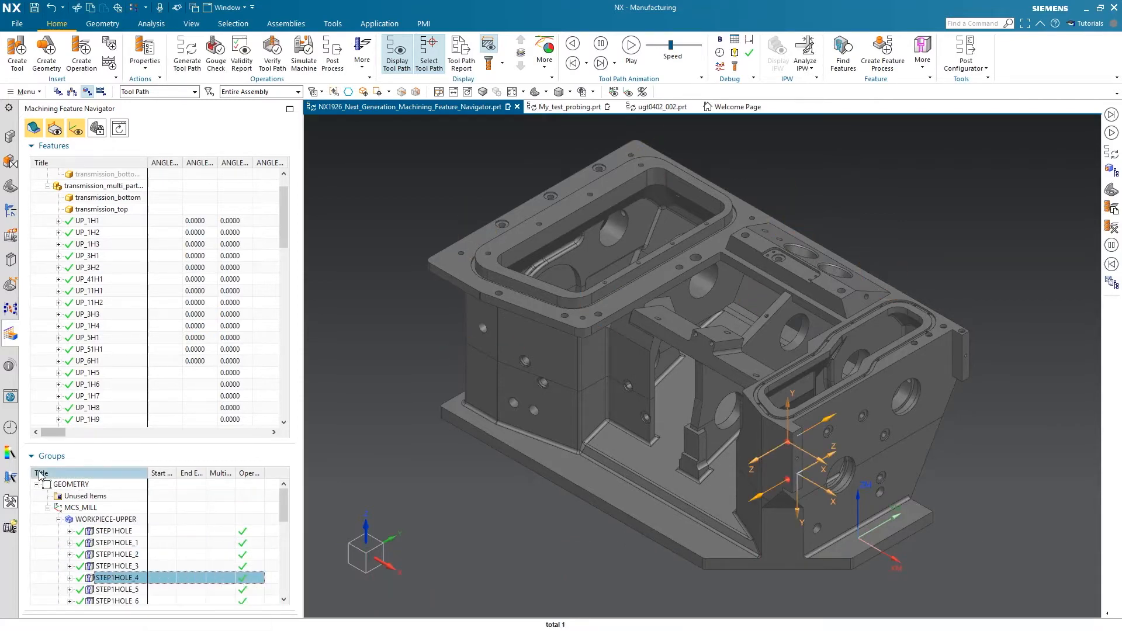
{"action": "left_click", "coordinate": [32, 456]}
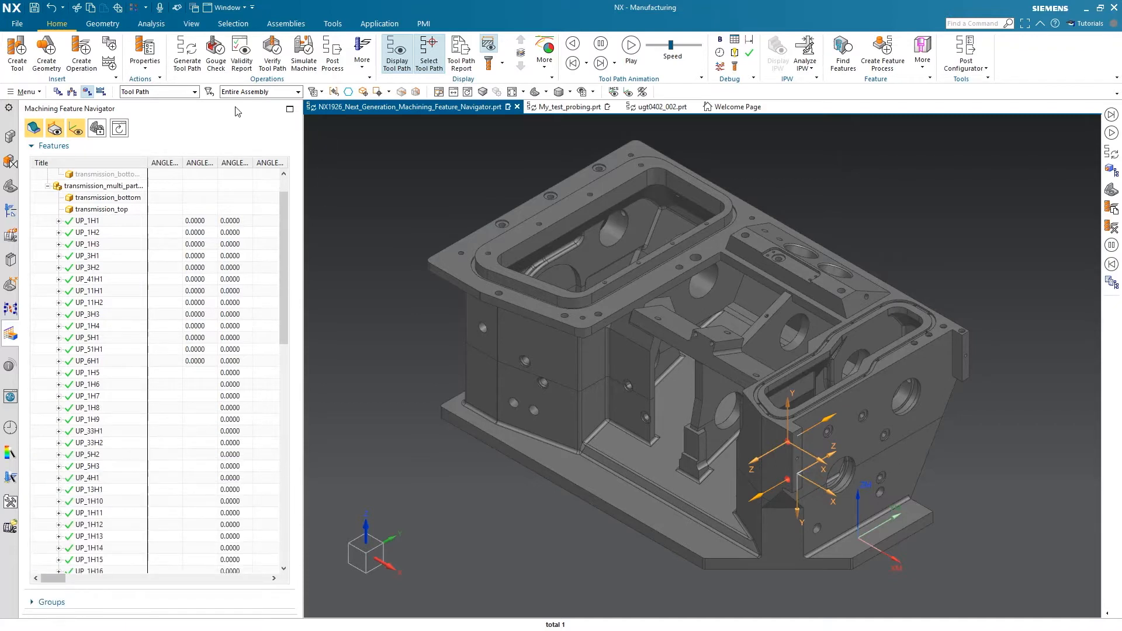
Hide the feature coordinate systems while selecting UP_1H3 and UP_41H1, and show them again
{"action": "left_click", "coordinate": [76, 129]}
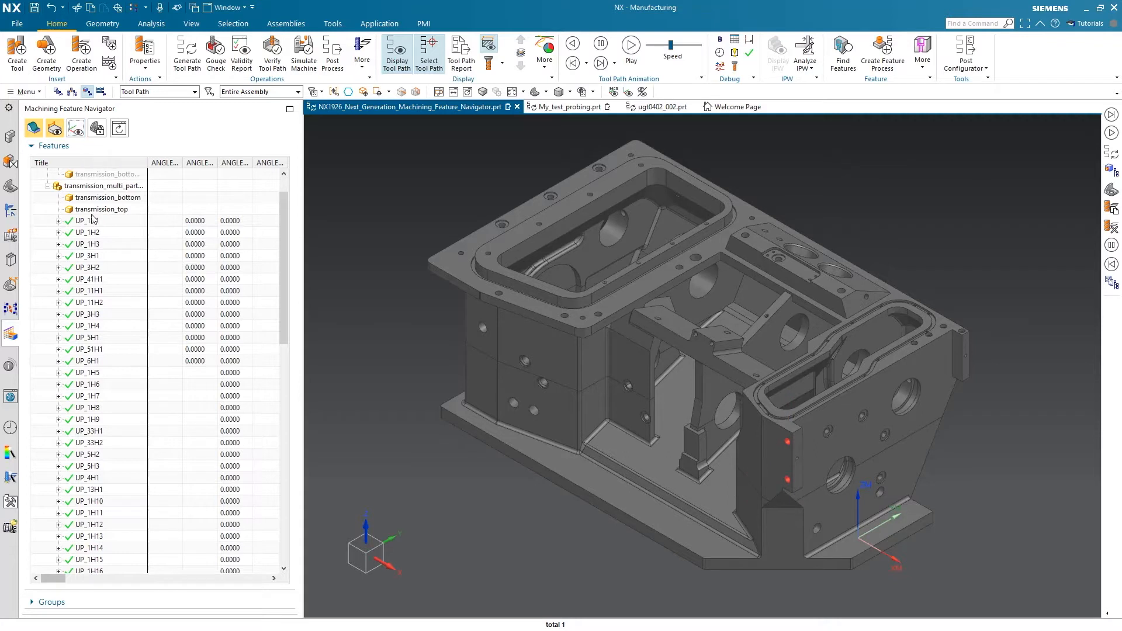
{"action": "left_click", "coordinate": [86, 245]}
{"action": "left_click", "coordinate": [87, 279]}
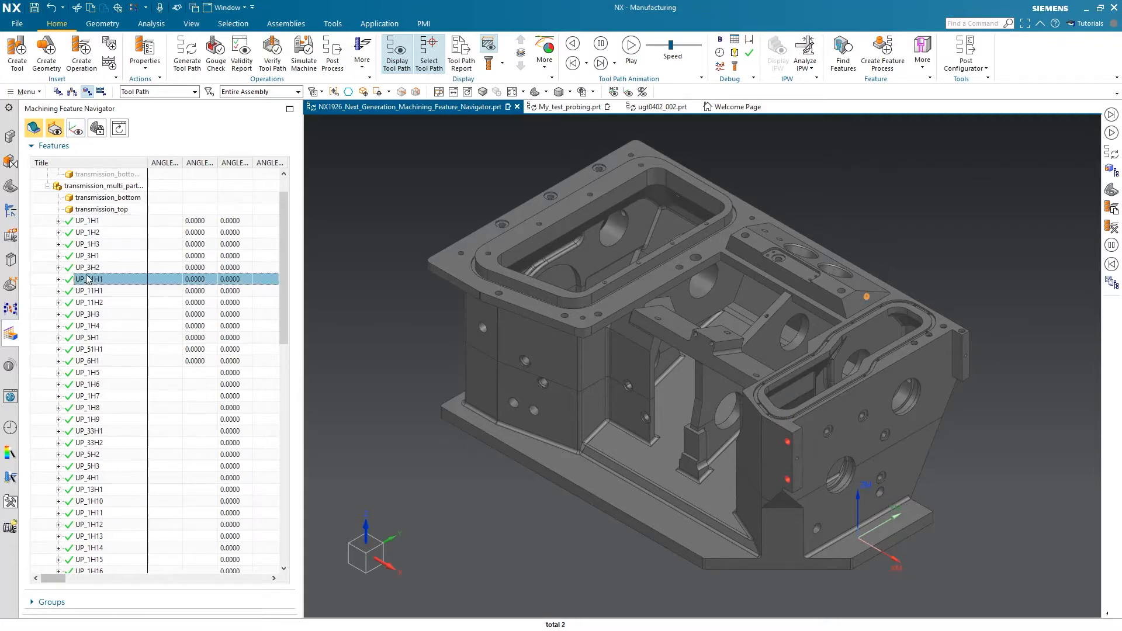
{"action": "left_click", "coordinate": [76, 129]}
Configure the feature columns so that DIAMETER_1 comes directly after Overridden and before ANGLE_BOTTOM_1
{"action": "right_click", "coordinate": [97, 160]}
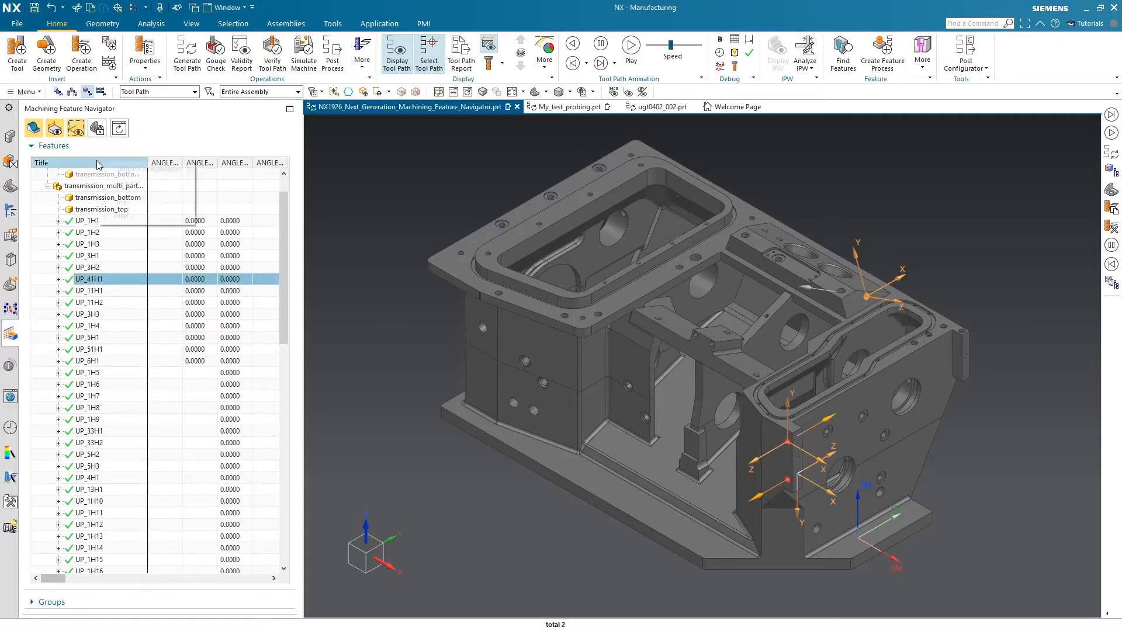
{"action": "mouse_move", "coordinate": [164, 169]}
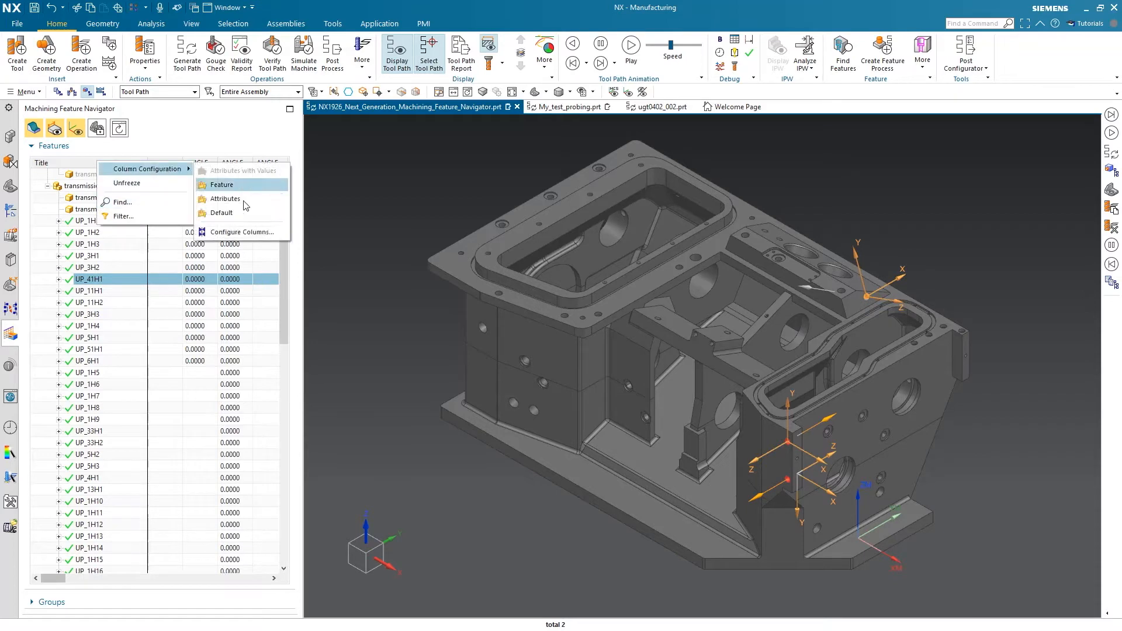
{"action": "left_click", "coordinate": [244, 232]}
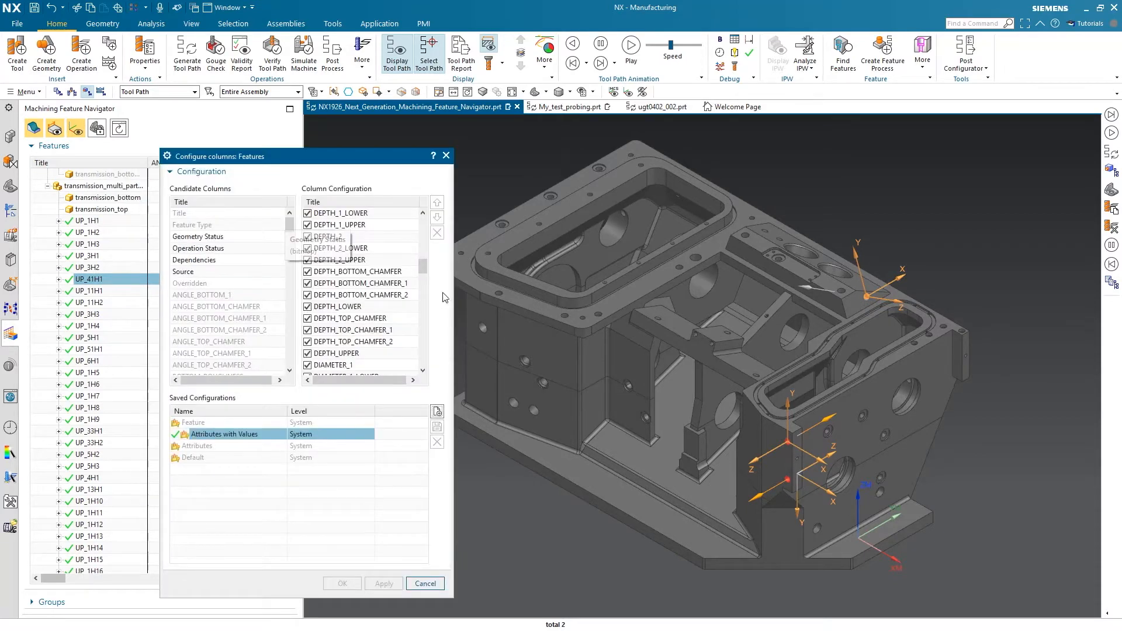
{"action": "left_click_drag", "start_coordinate": [333, 367], "coordinate": [361, 246]}
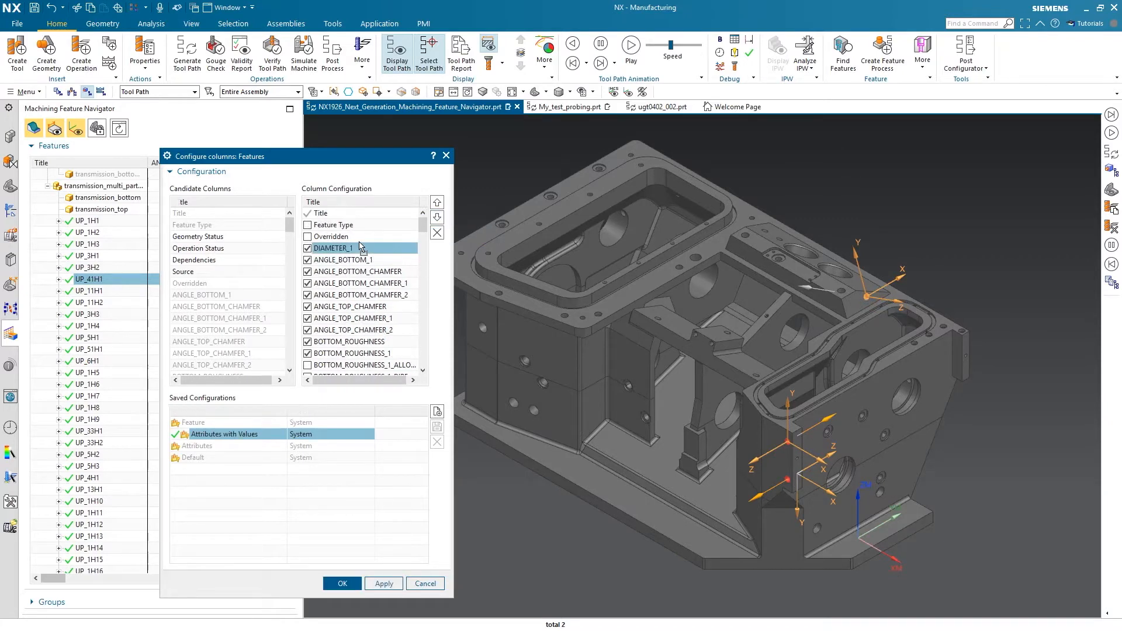
{"action": "left_click", "coordinate": [343, 584]}
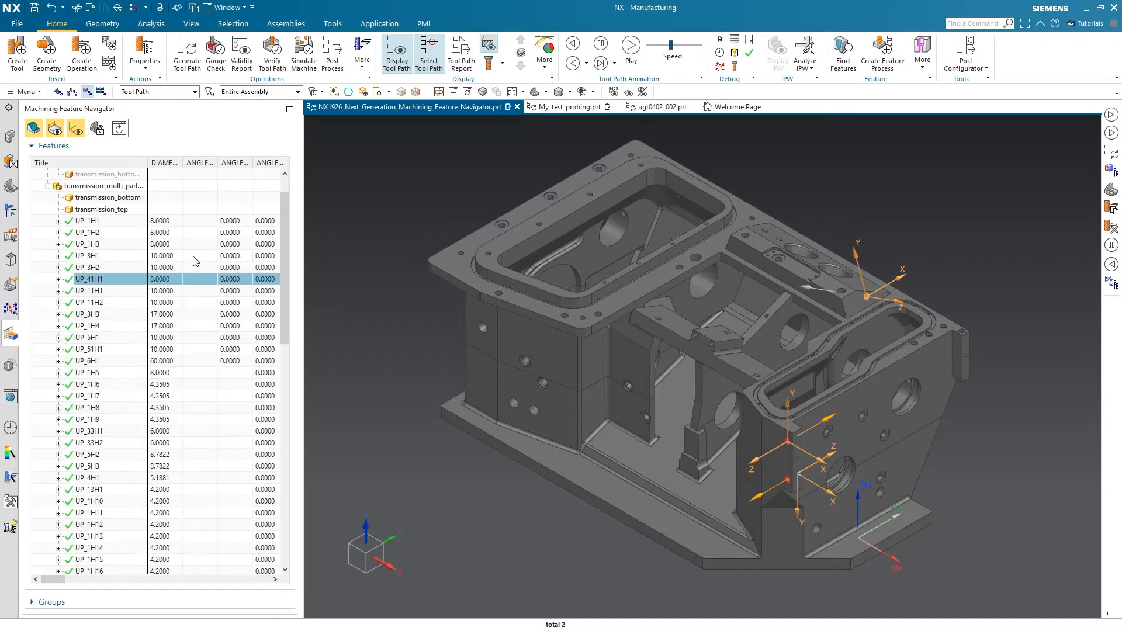
Filter the feature list for DIAMETER_1 equal to 10 and clear the filter again
{"action": "right_click", "coordinate": [168, 165]}
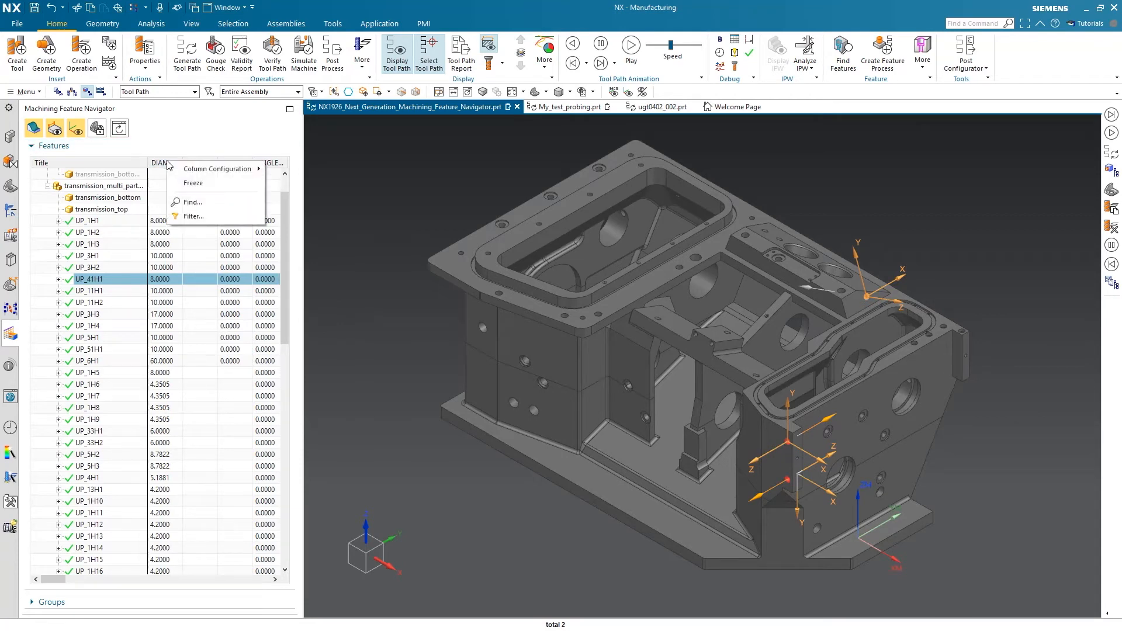
{"action": "left_click", "coordinate": [194, 217]}
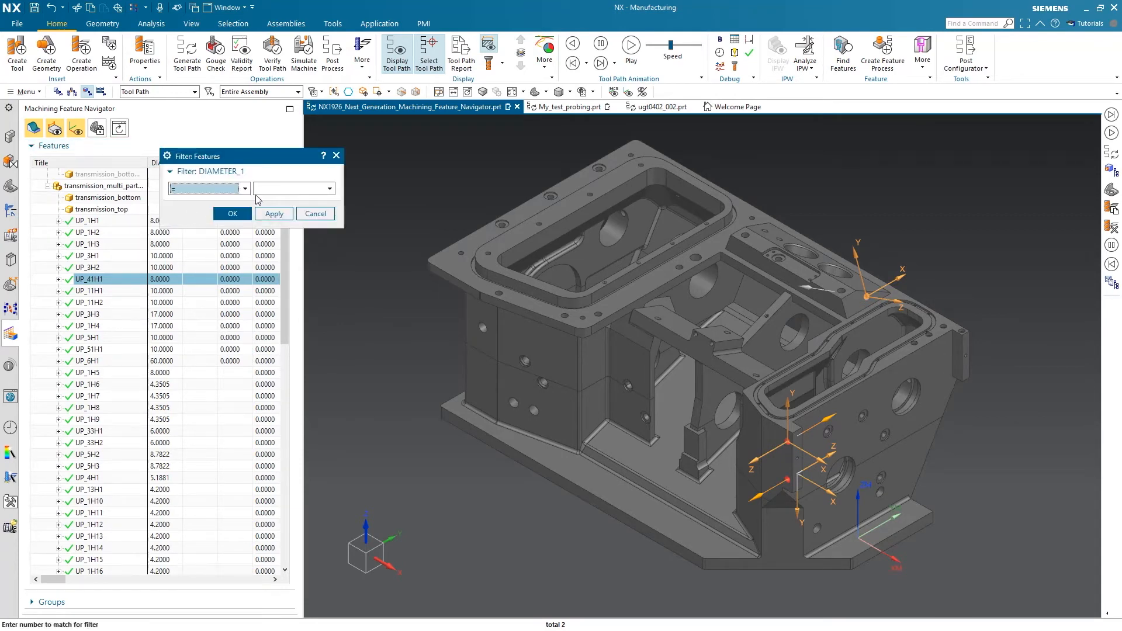
{"action": "left_click", "coordinate": [259, 189]}
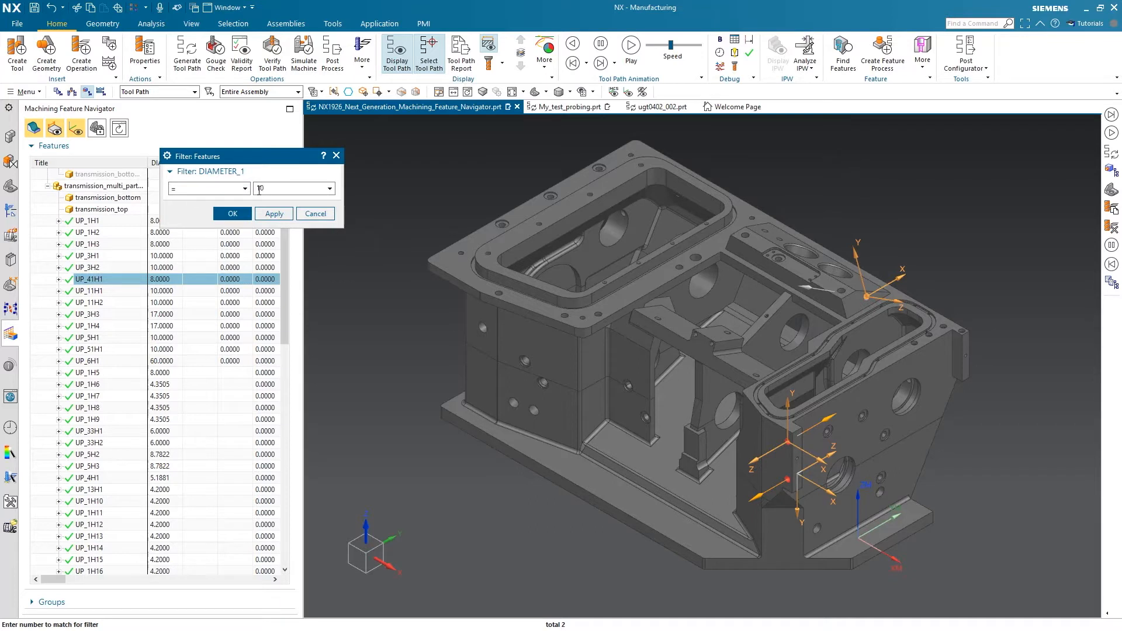
{"action": "left_click", "coordinate": [232, 213]}
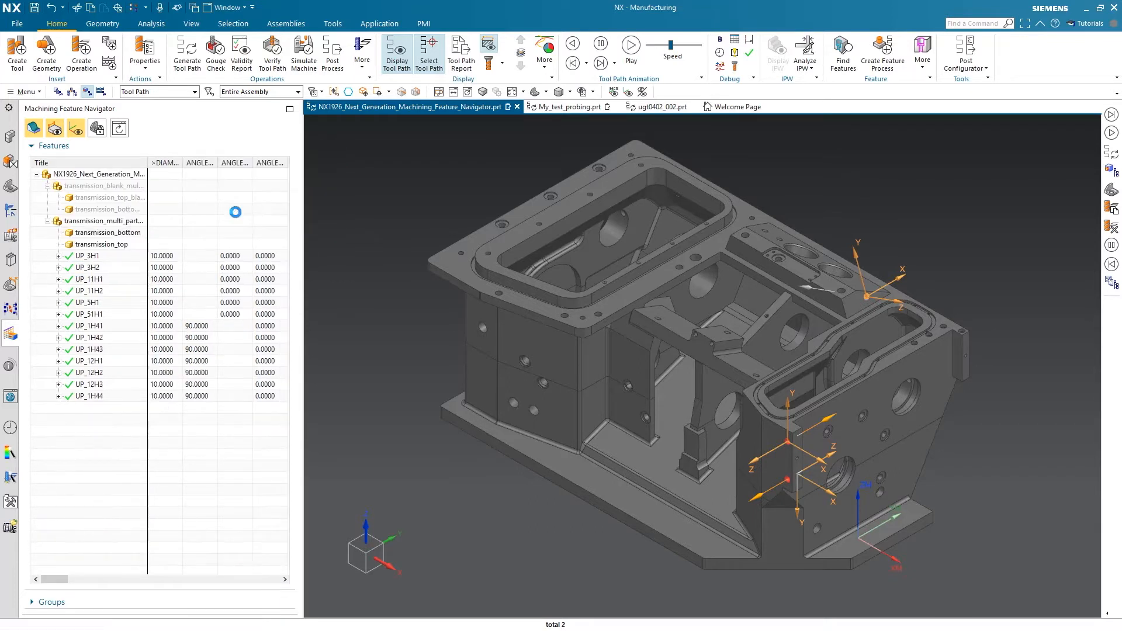
{"action": "right_click", "coordinate": [144, 163]}
{"action": "left_click", "coordinate": [181, 230]}
Search the feature titles for 10 with Show Features Only and Highlight All, and close the search
{"action": "right_click", "coordinate": [143, 167]}
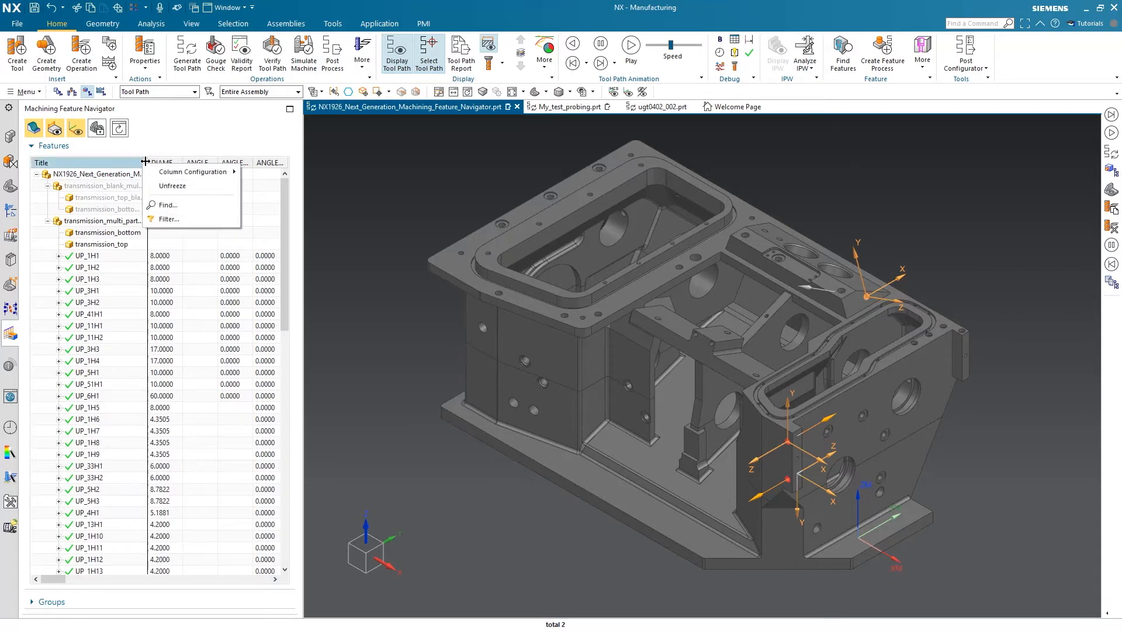
{"action": "left_click", "coordinate": [186, 220]}
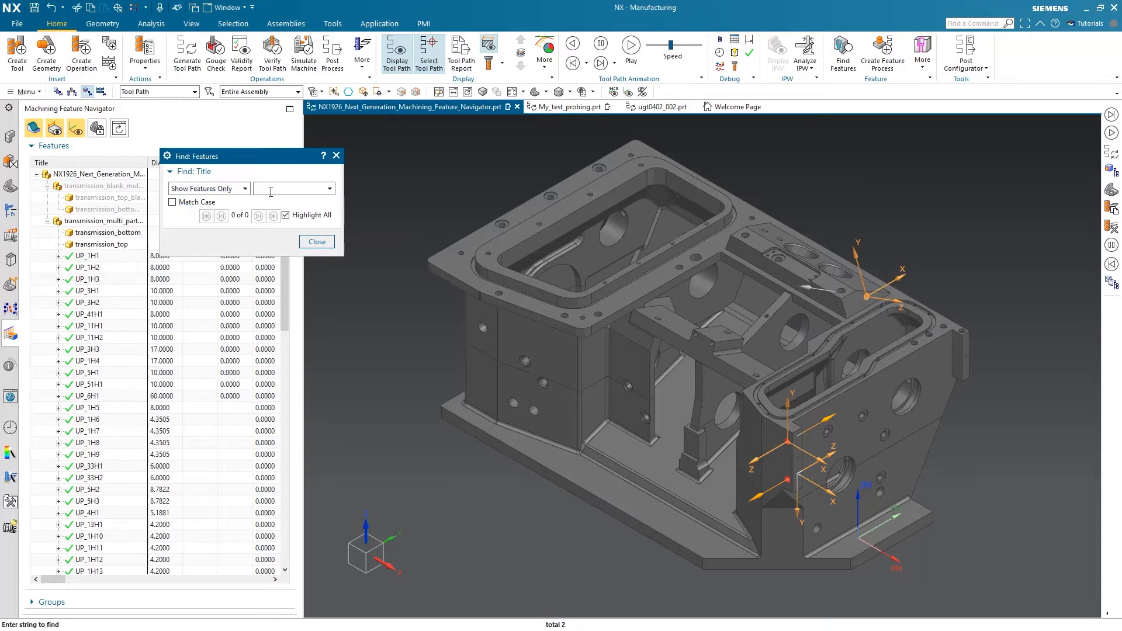
{"action": "type", "text": "10"}
{"action": "key", "text": "Return"}
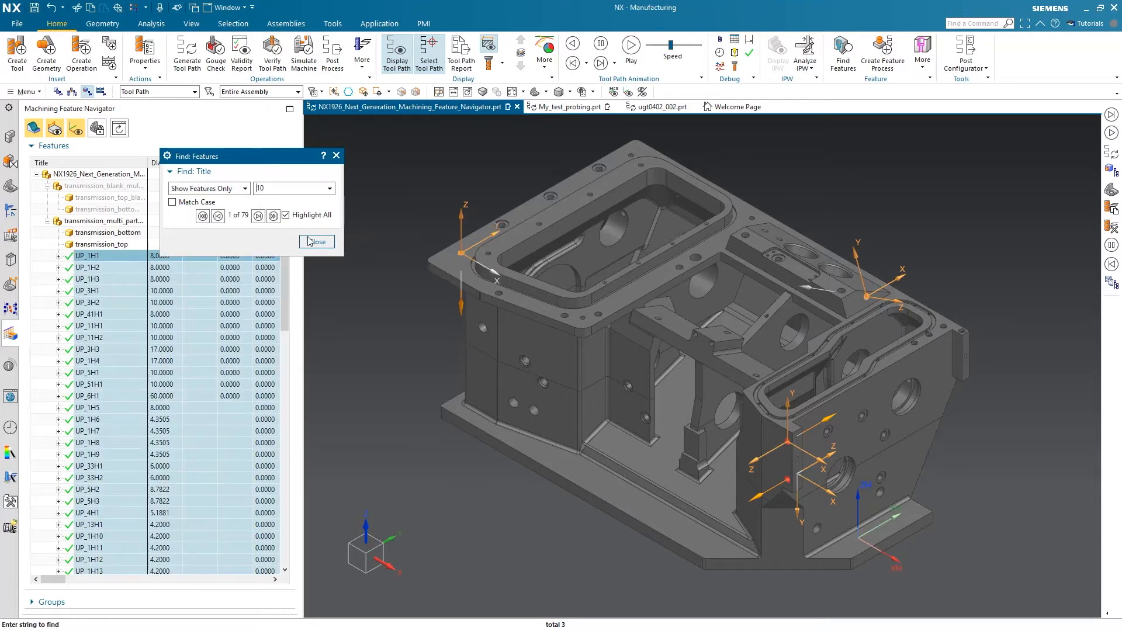
{"action": "left_click", "coordinate": [317, 242]}
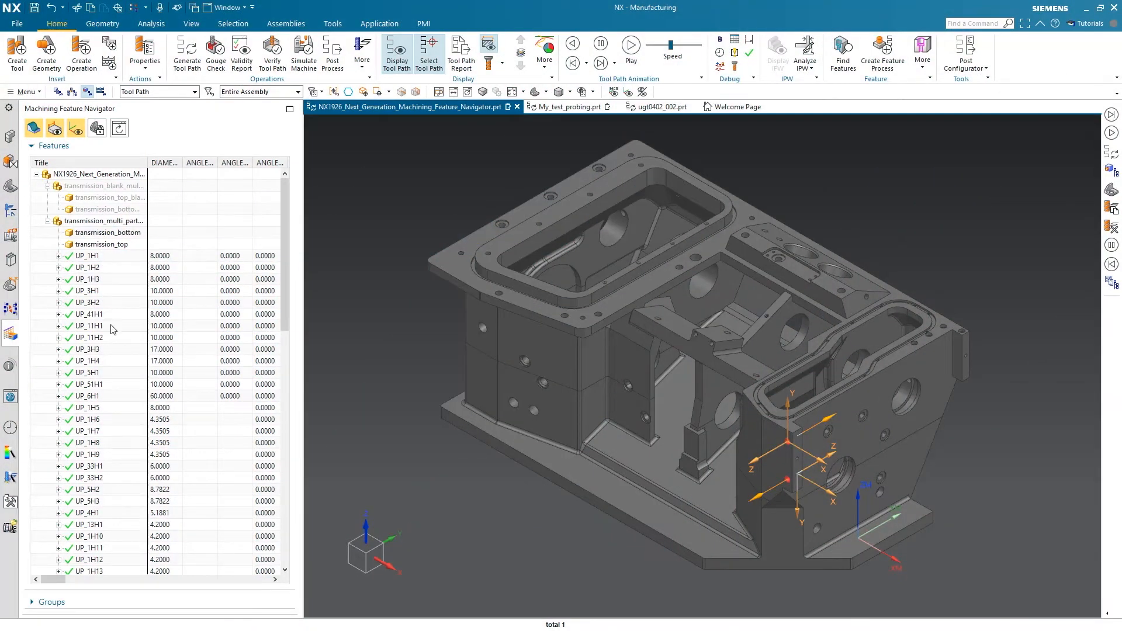
Examine the attribute tooltips of several hole features, including UP_1H1, UP_33H1, UP_1H23 and UP_1H39
{"action": "mouse_move", "coordinate": [99, 257]}
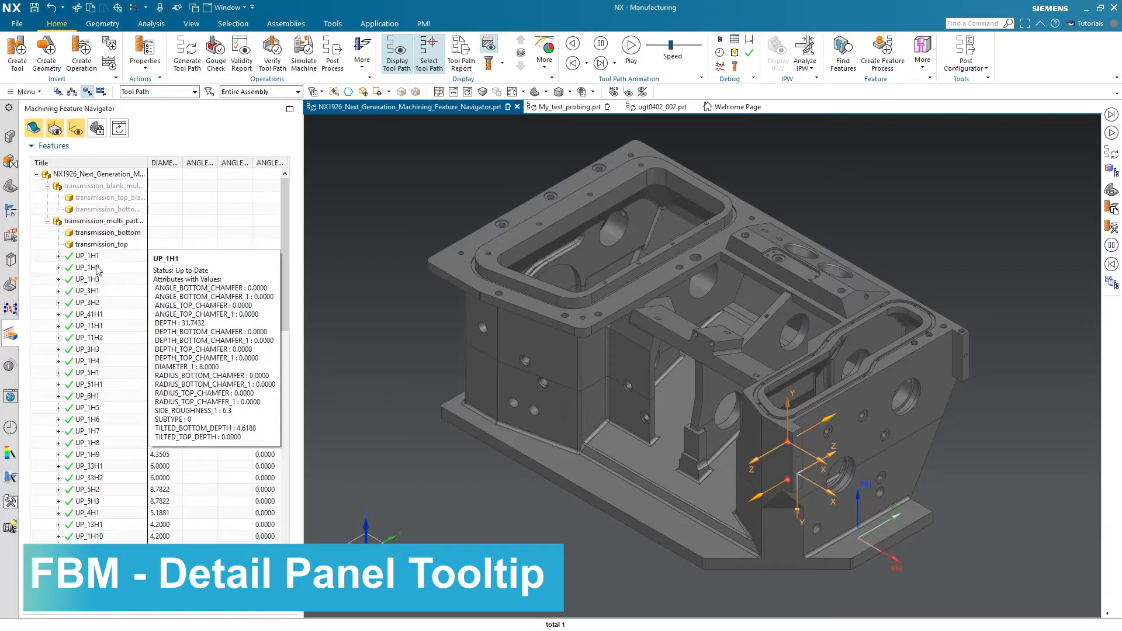
{"action": "mouse_move", "coordinate": [99, 467]}
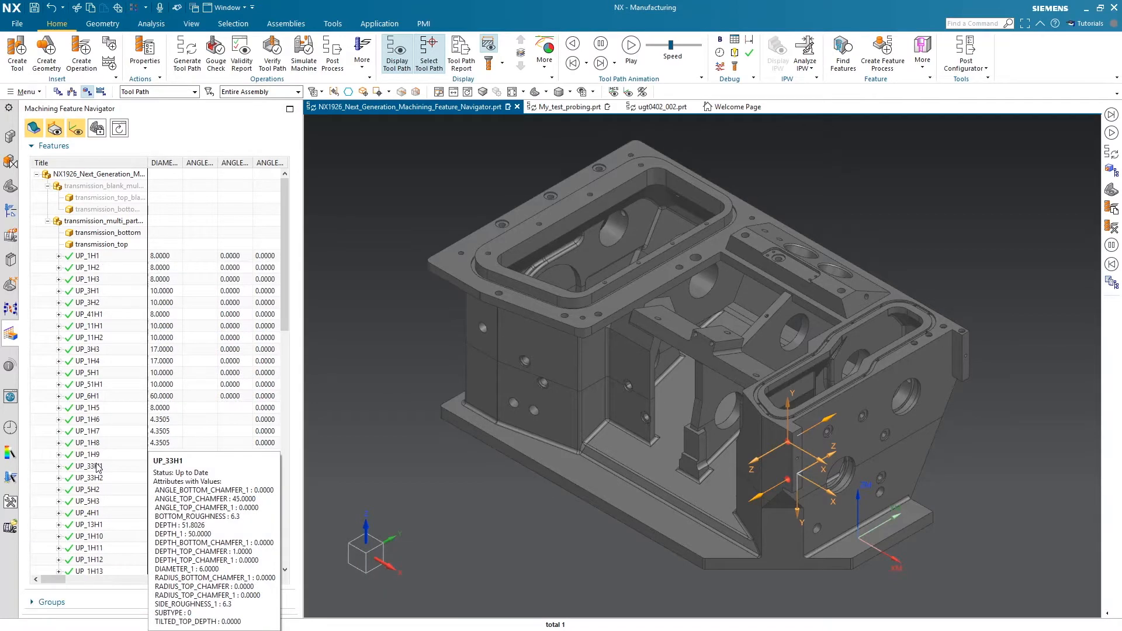
{"action": "scroll", "coordinate": [117, 450], "scroll_direction": "down", "scroll_amount": 15}
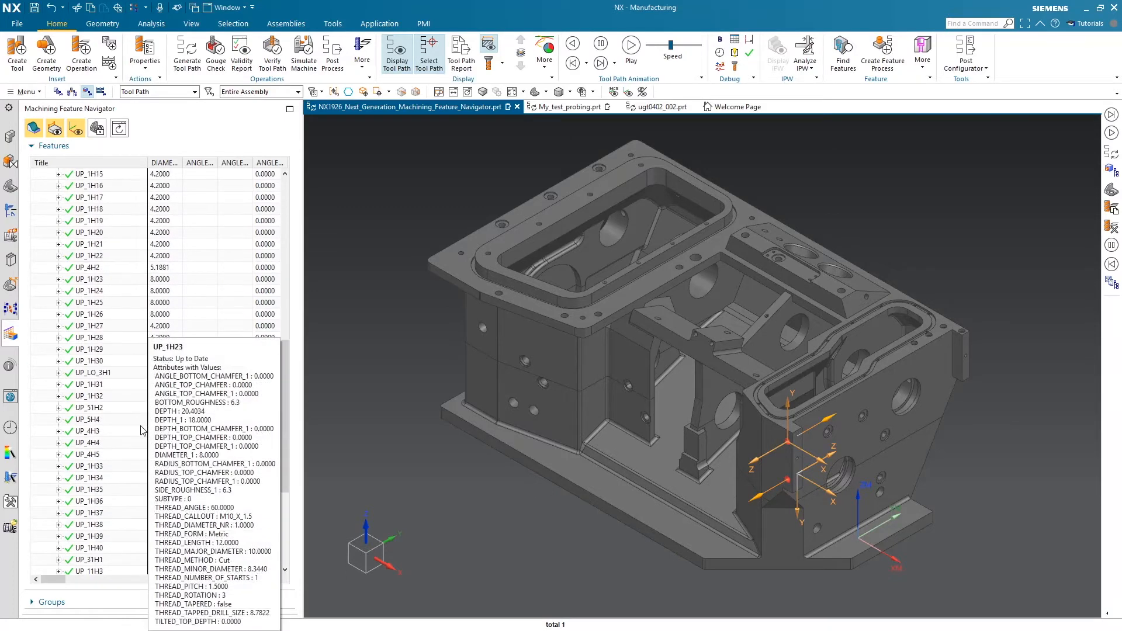
{"action": "mouse_move", "coordinate": [98, 432]}
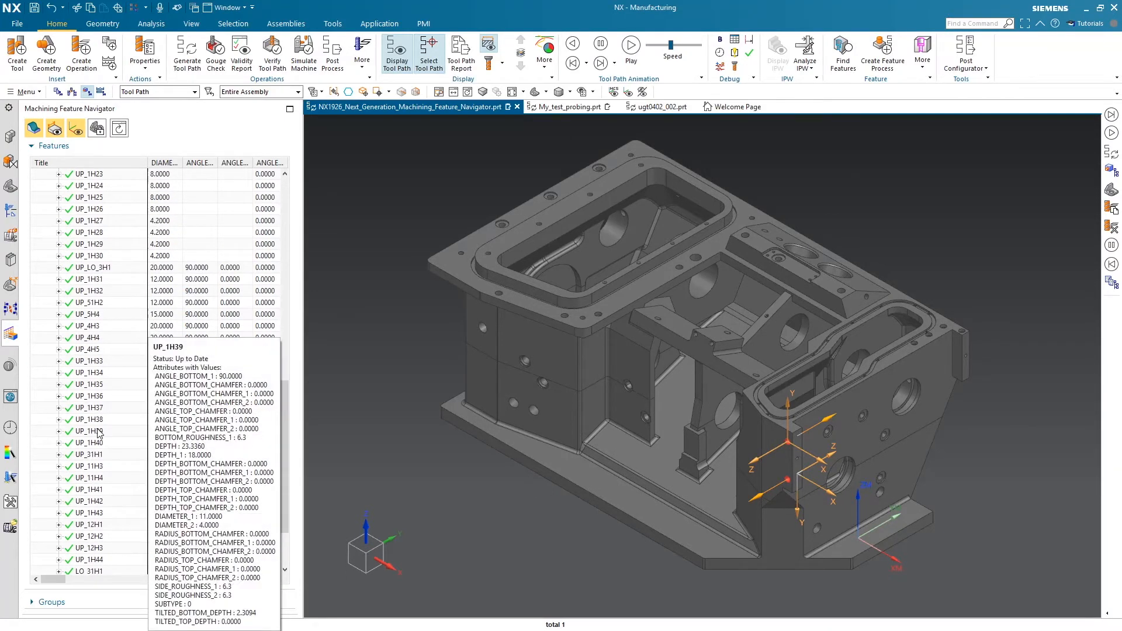
{"action": "mouse_move", "coordinate": [89, 364]}
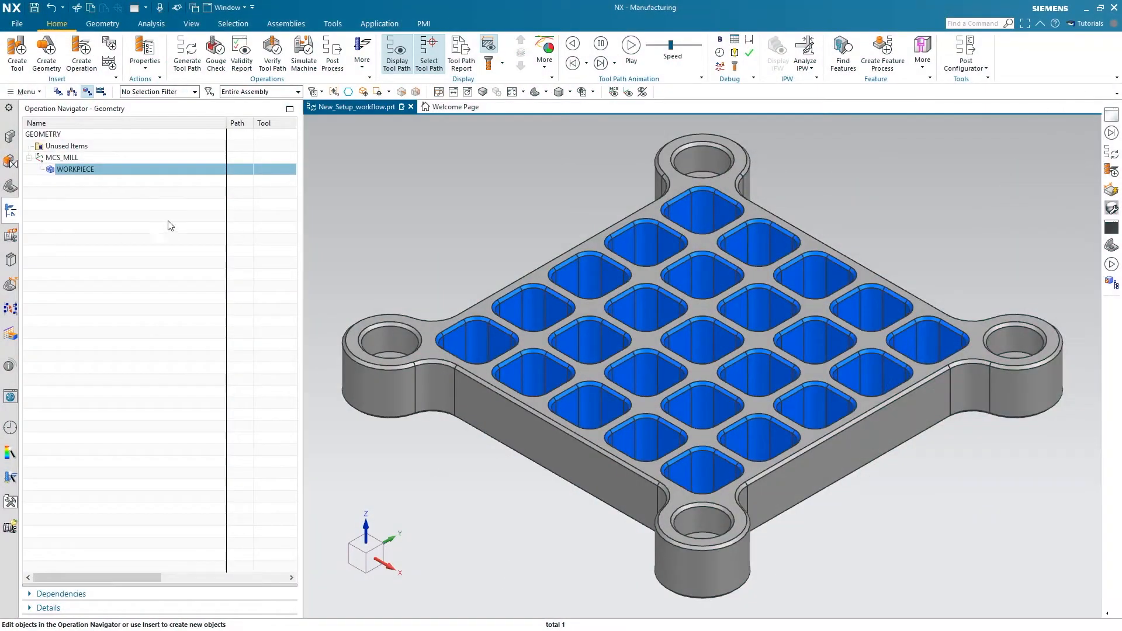
Specify the solid body of the grid plate as the part geometry of WORKPIECE
{"action": "double_click", "coordinate": [113, 169]}
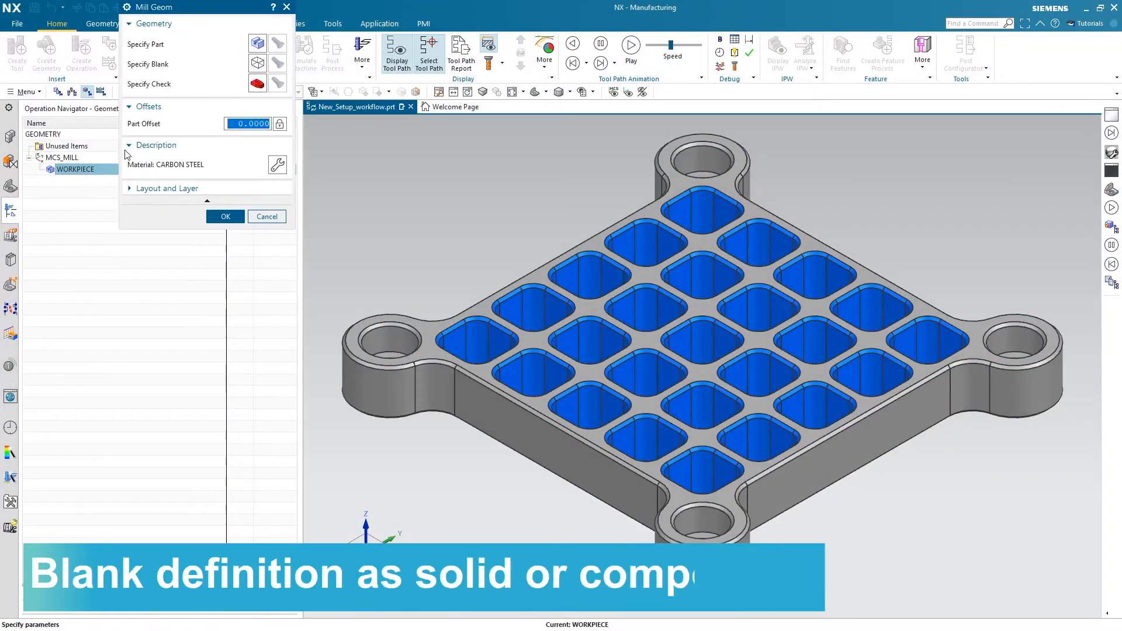
{"action": "left_click", "coordinate": [262, 50]}
{"action": "left_click", "coordinate": [596, 333]}
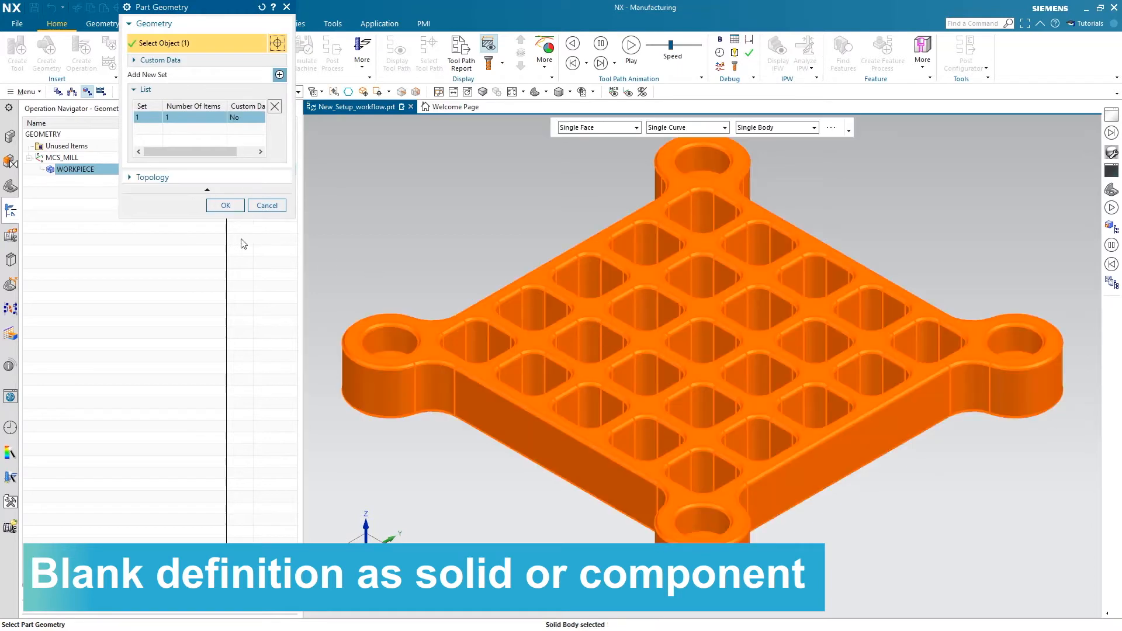
{"action": "left_click", "coordinate": [225, 206]}
{"action": "left_click", "coordinate": [226, 215]}
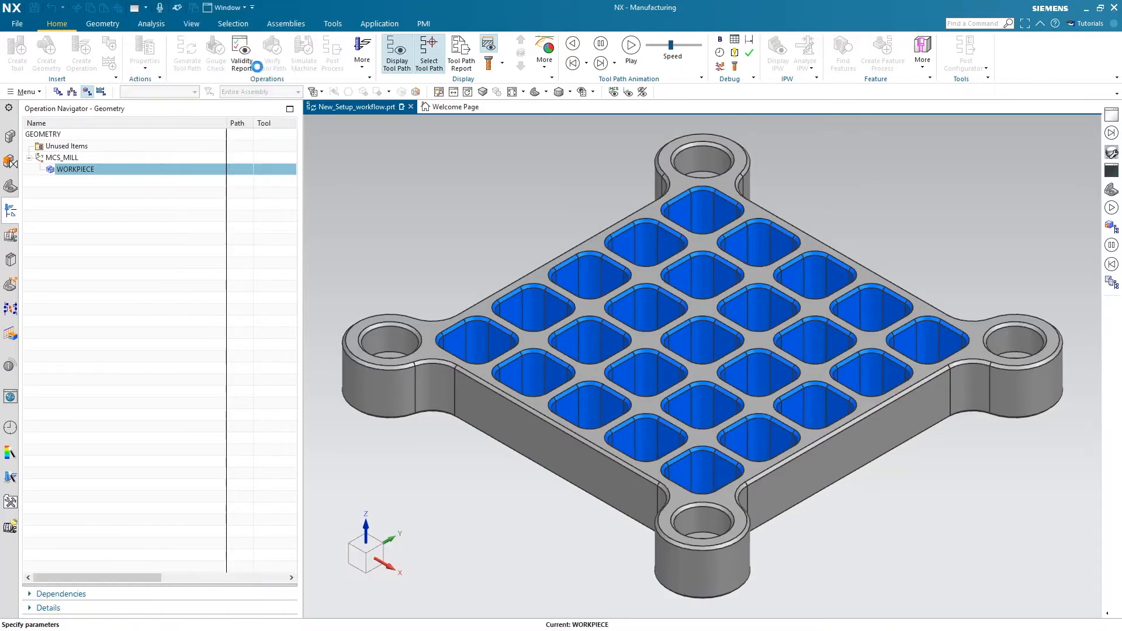
Define the blank as a bounding block that inherits the design data, with the Z+ position set to 1 mm
{"action": "left_click", "coordinate": [204, 29]}
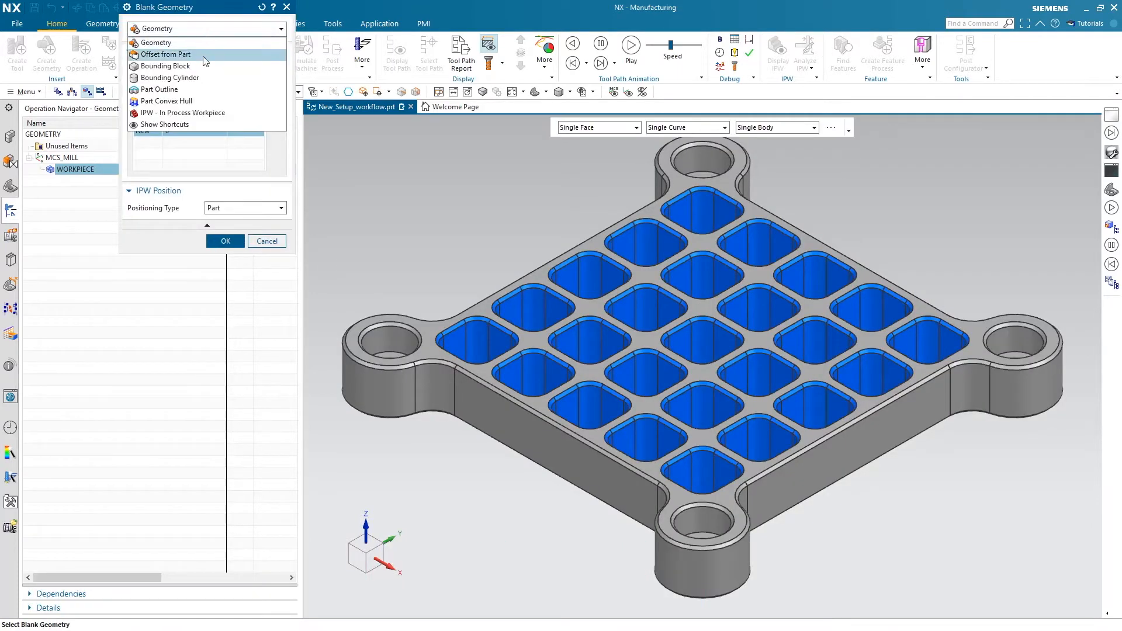
{"action": "left_click", "coordinate": [202, 67]}
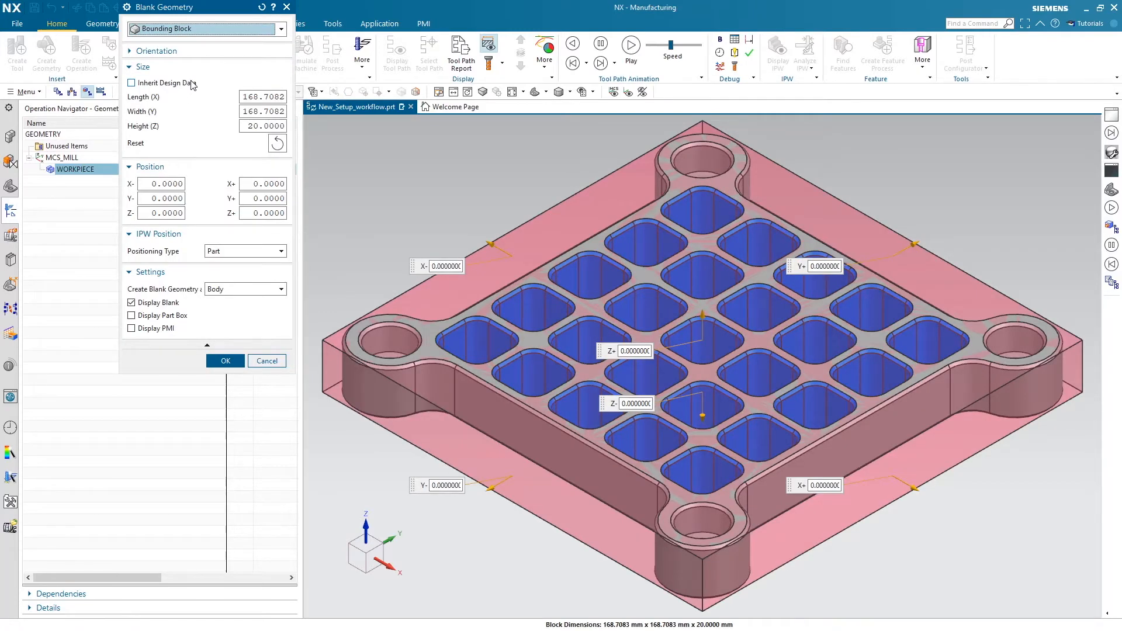
{"action": "left_click", "coordinate": [192, 84]}
{"action": "left_click", "coordinate": [274, 194]}
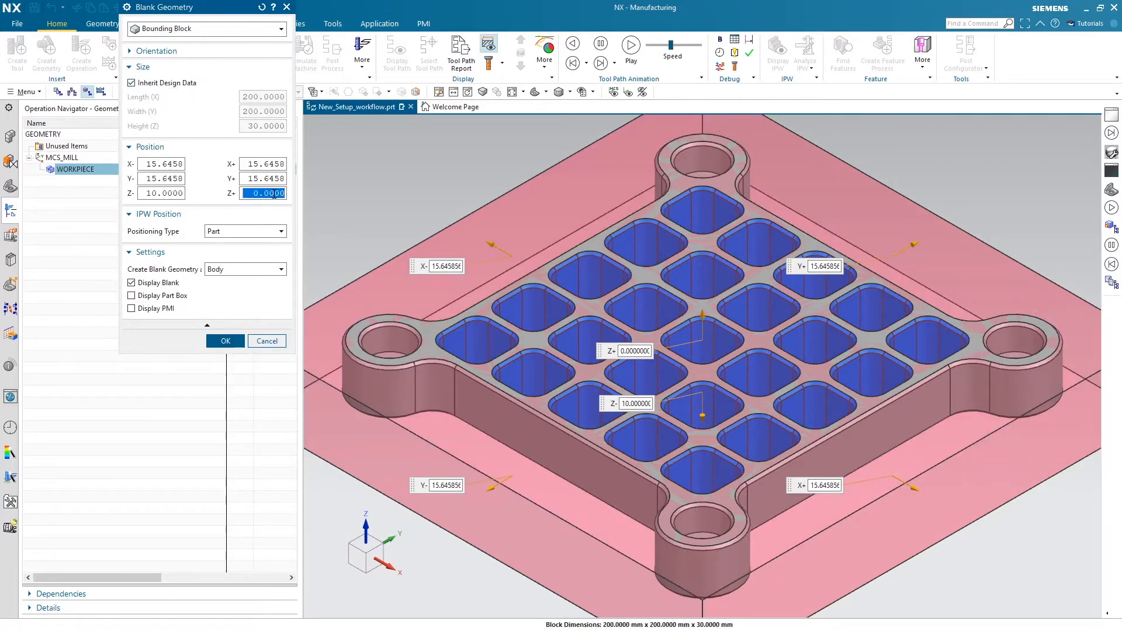
{"action": "type", "text": "1"}
{"action": "key", "text": "Return"}
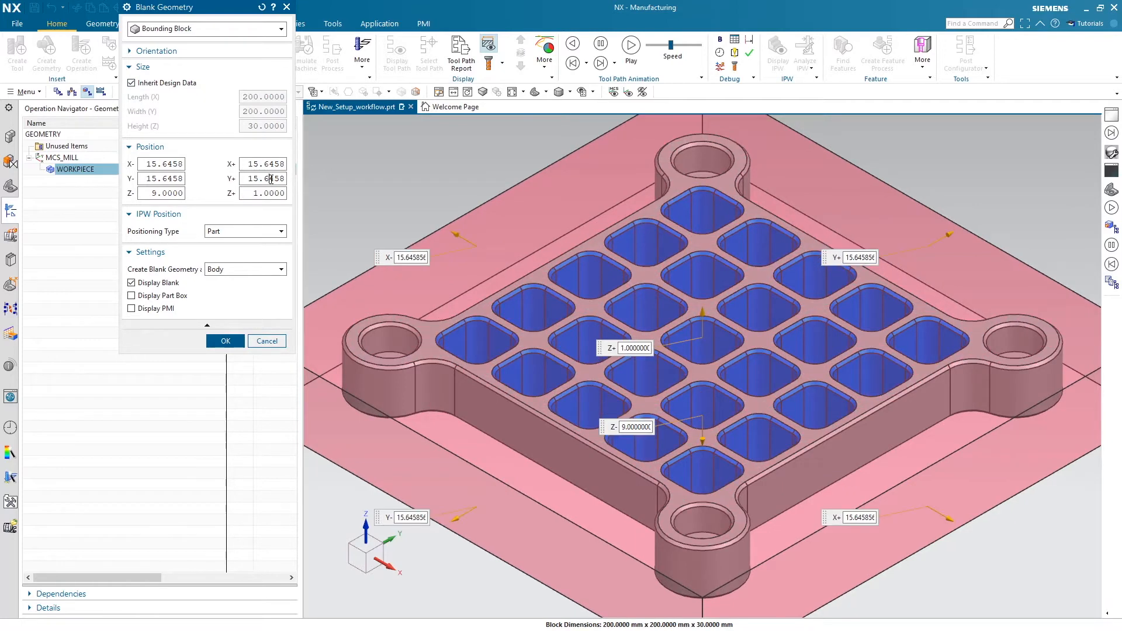
Turn on Display Part Box and Display PMI for the blank and accept the WORKPIECE geometry
{"action": "left_click", "coordinate": [161, 297]}
{"action": "left_click", "coordinate": [157, 310]}
{"action": "left_click", "coordinate": [219, 342]}
{"action": "key", "text": "Return"}
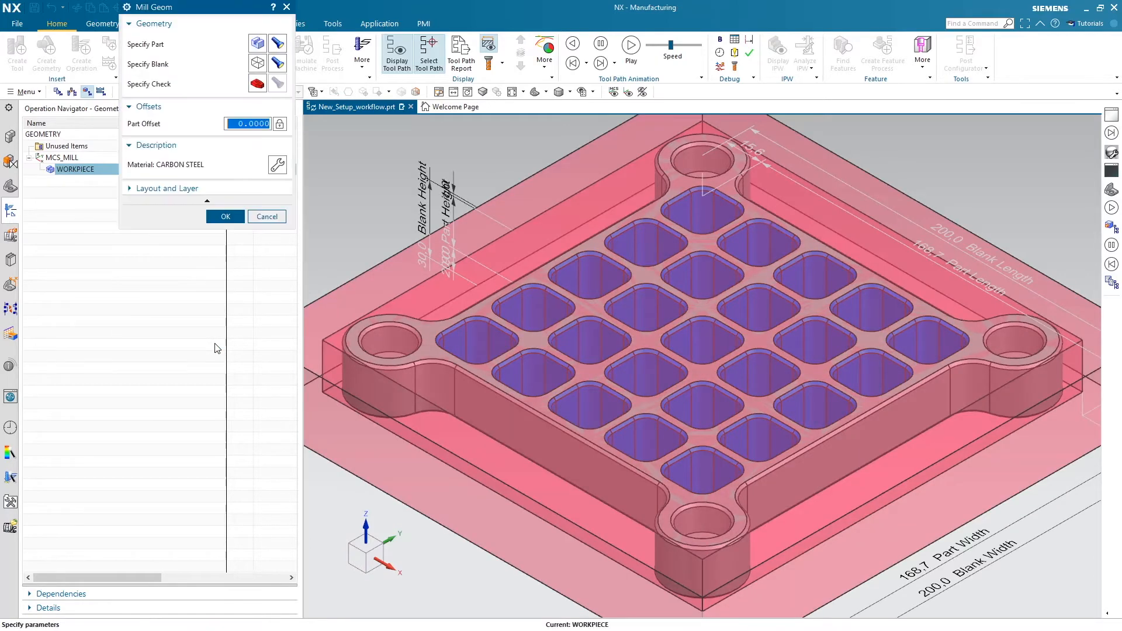
{"action": "left_click", "coordinate": [226, 216]}
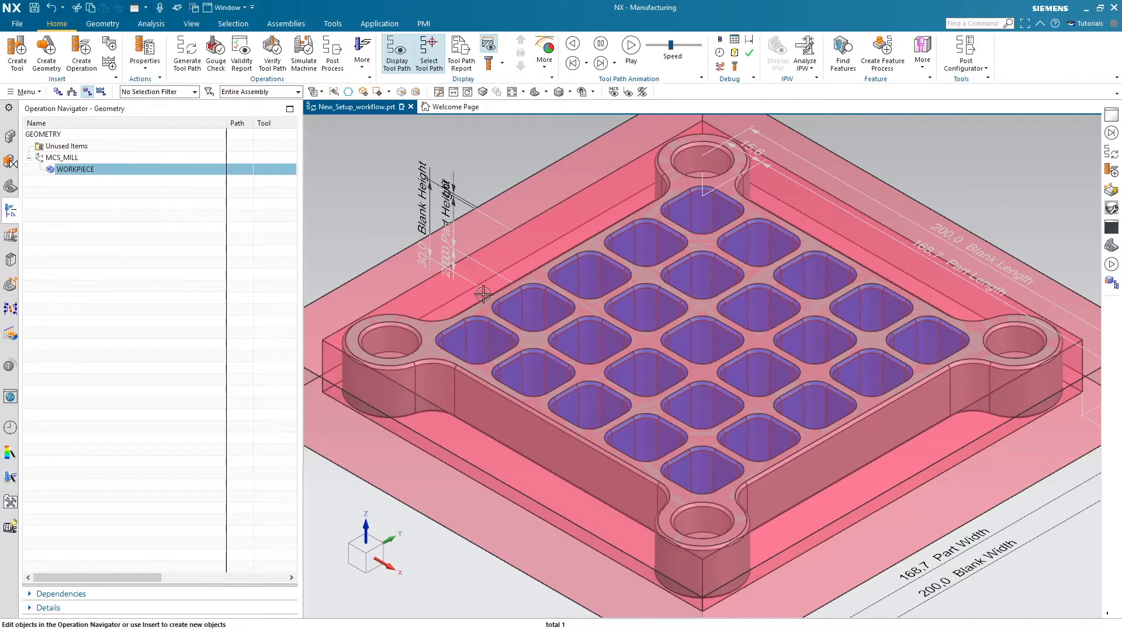
Examine the PMI offset dimensions between the part box and the blank near the block's lower corners
{"action": "scroll", "coordinate": [579, 293], "scroll_direction": "down", "scroll_amount": 3}
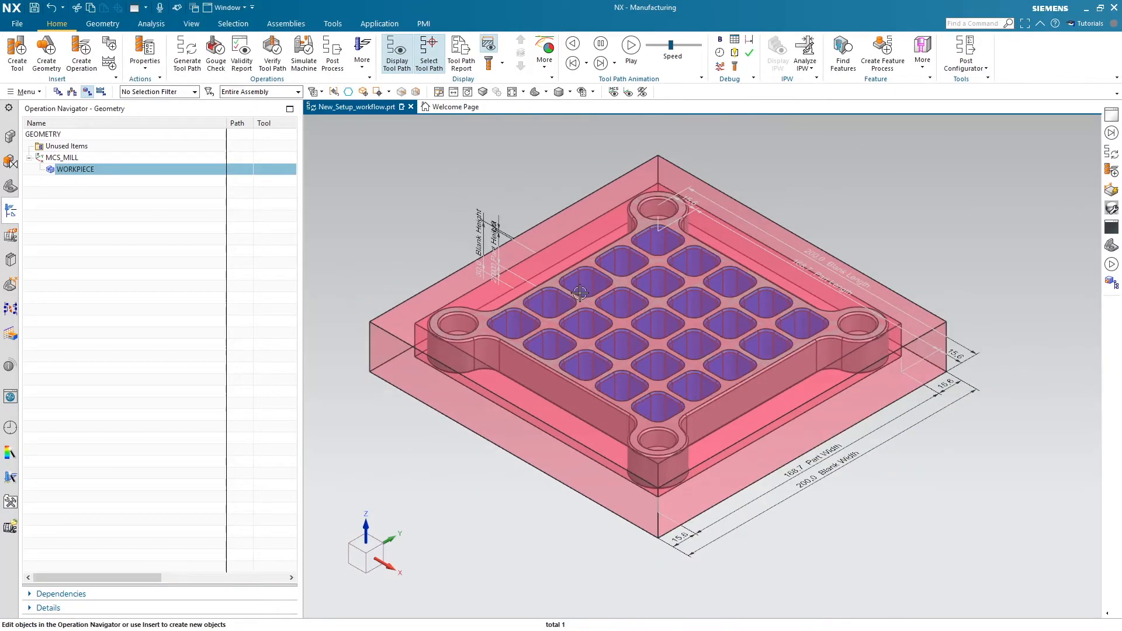
{"action": "left_click", "coordinate": [680, 540]}
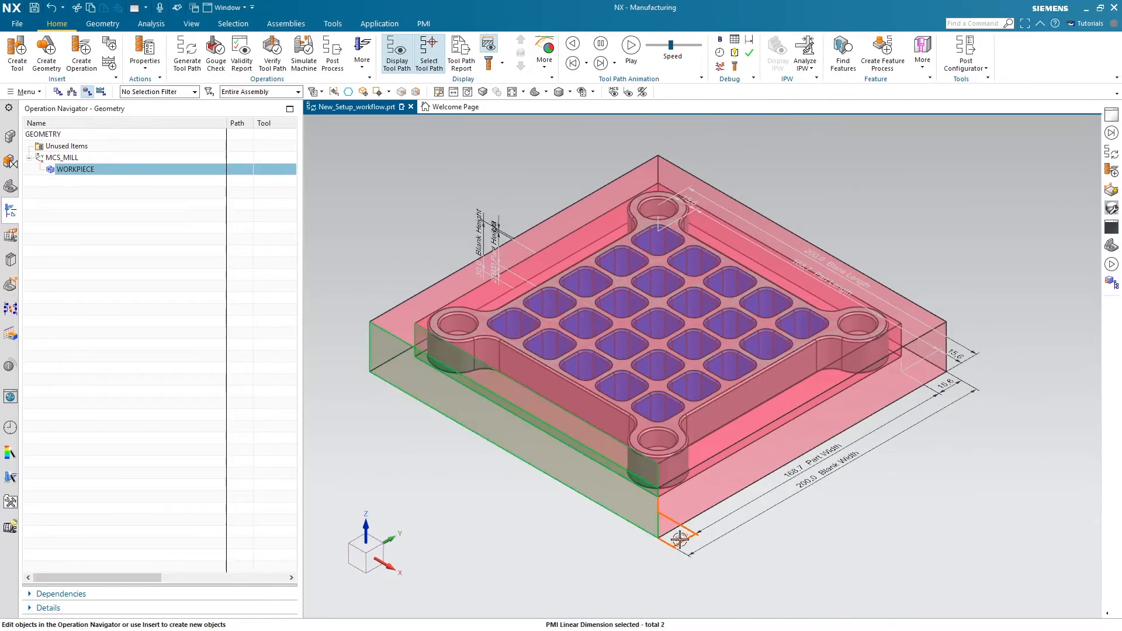
{"action": "key", "text": "Escape"}
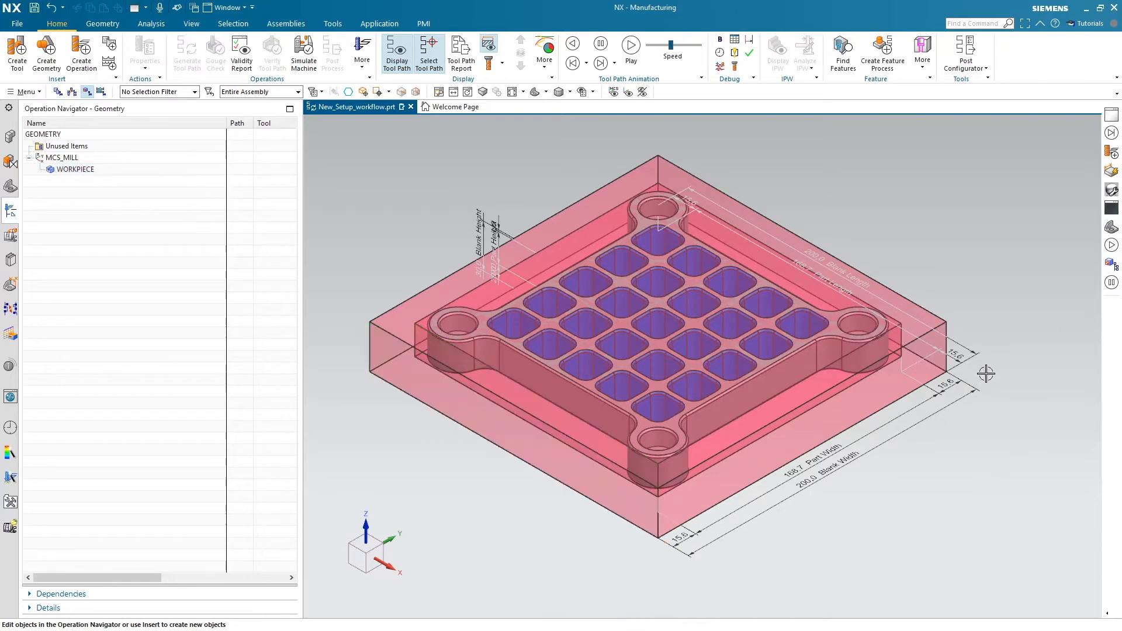
{"action": "left_click", "coordinate": [952, 387]}
{"action": "key", "text": "Escape"}
Hide the Blank and Part Box bounding bodies in the CAM workpiece feature group
{"action": "left_click", "coordinate": [18, 193]}
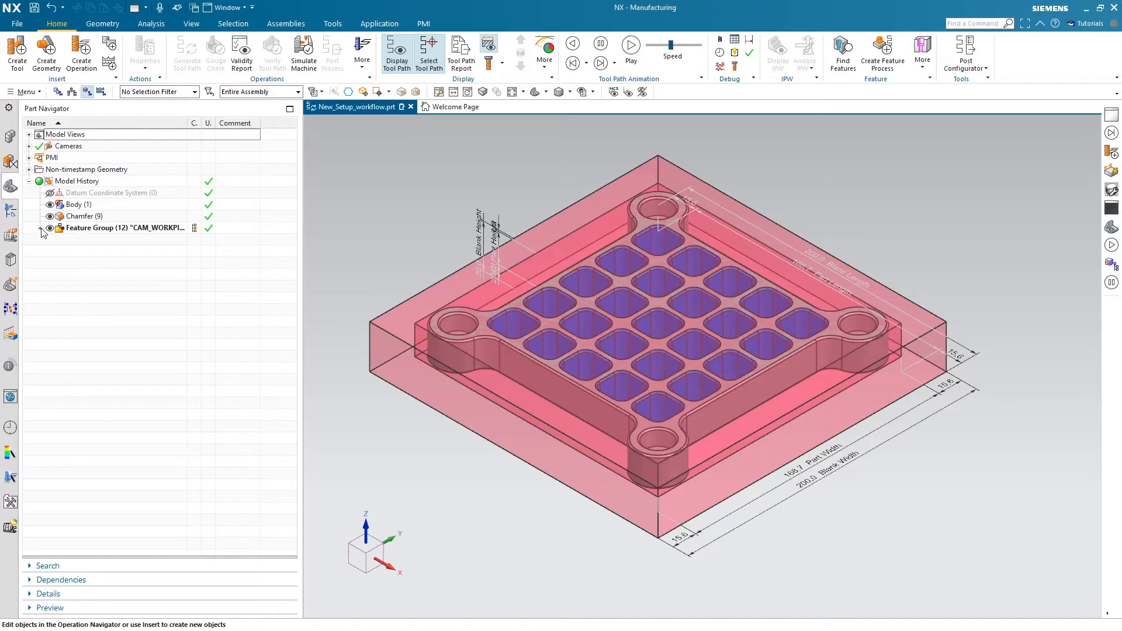
{"action": "left_click", "coordinate": [41, 228]}
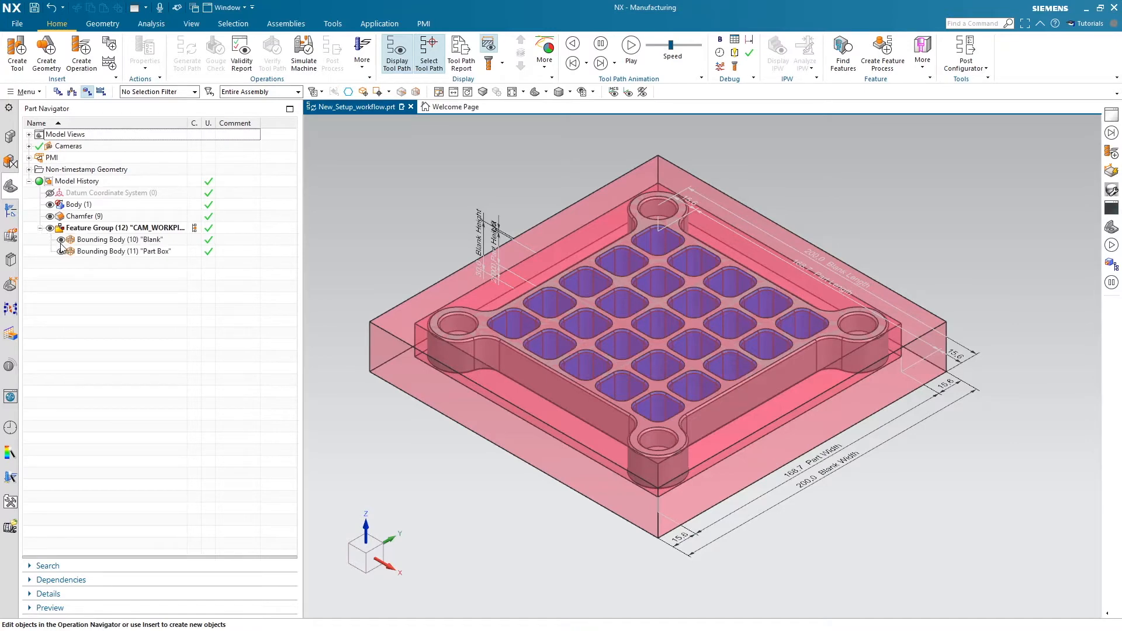
{"action": "left_click", "coordinate": [60, 239]}
{"action": "left_click", "coordinate": [61, 250]}
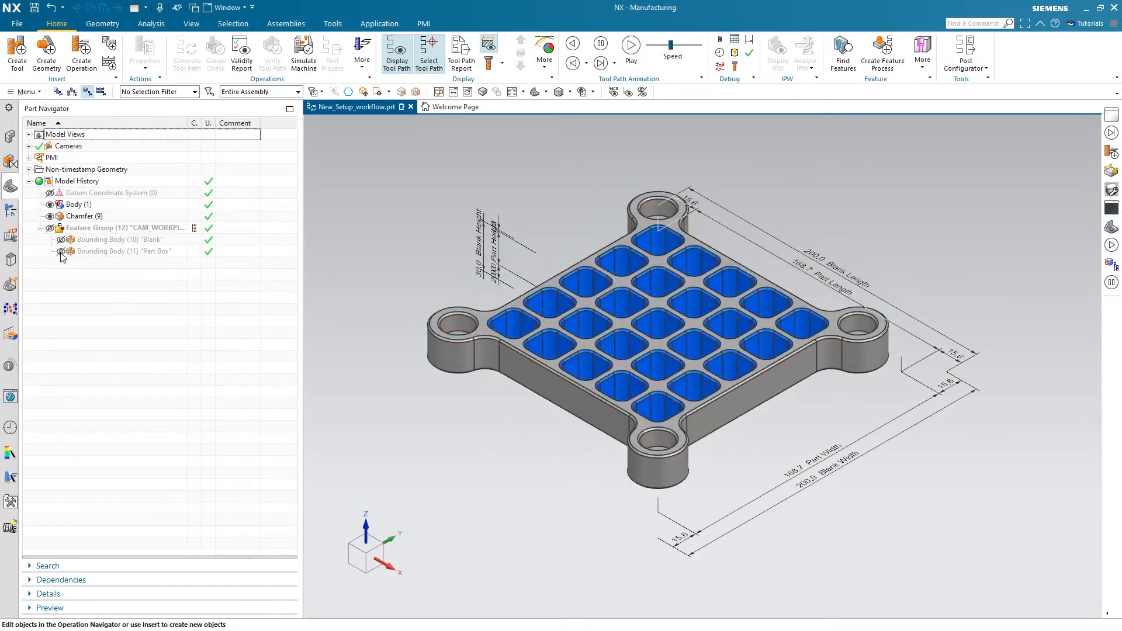
Hide all linear PMI dimensions of the part and blank
{"action": "left_click", "coordinate": [29, 159]}
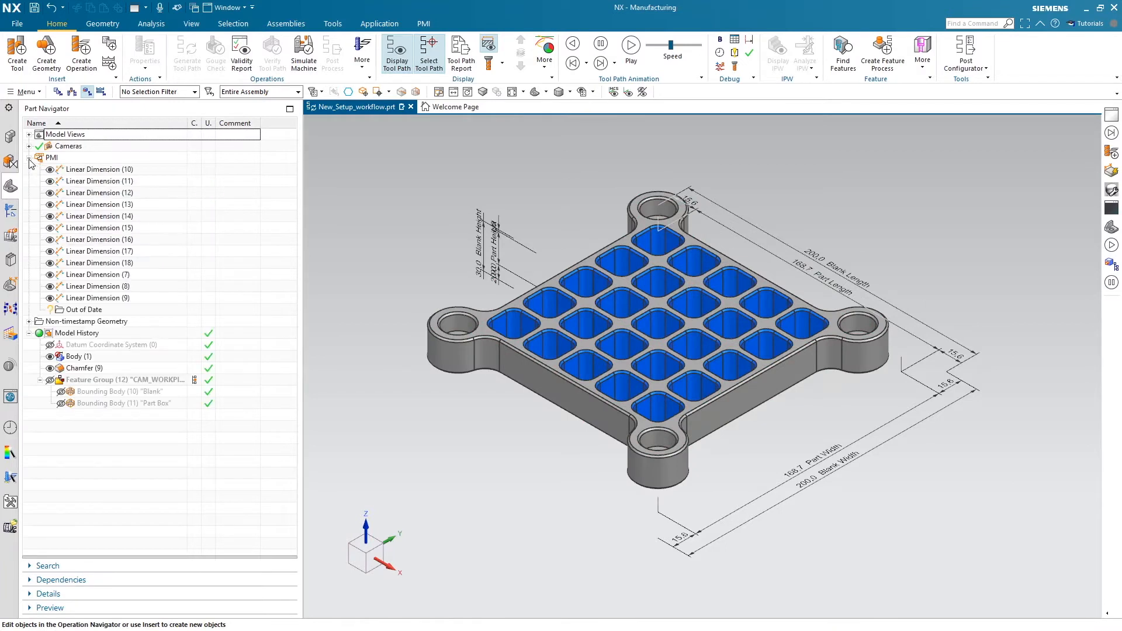
{"action": "left_click", "coordinate": [114, 170]}
{"action": "left_click", "coordinate": [80, 298], "text": "shift"}
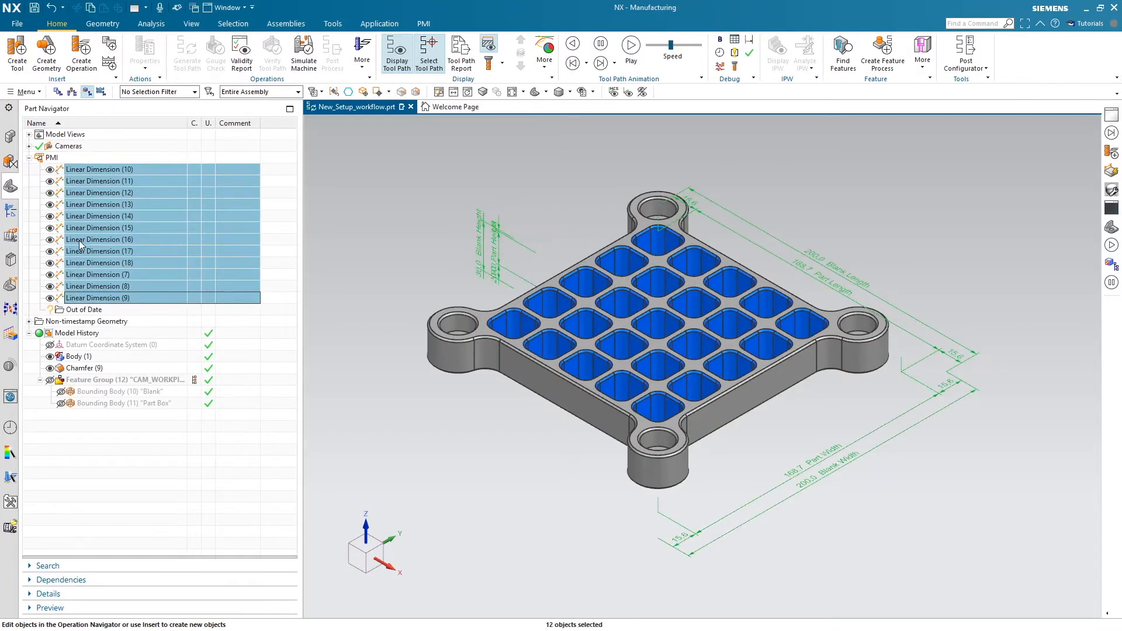
{"action": "right_click", "coordinate": [79, 244]}
{"action": "left_click", "coordinate": [89, 249]}
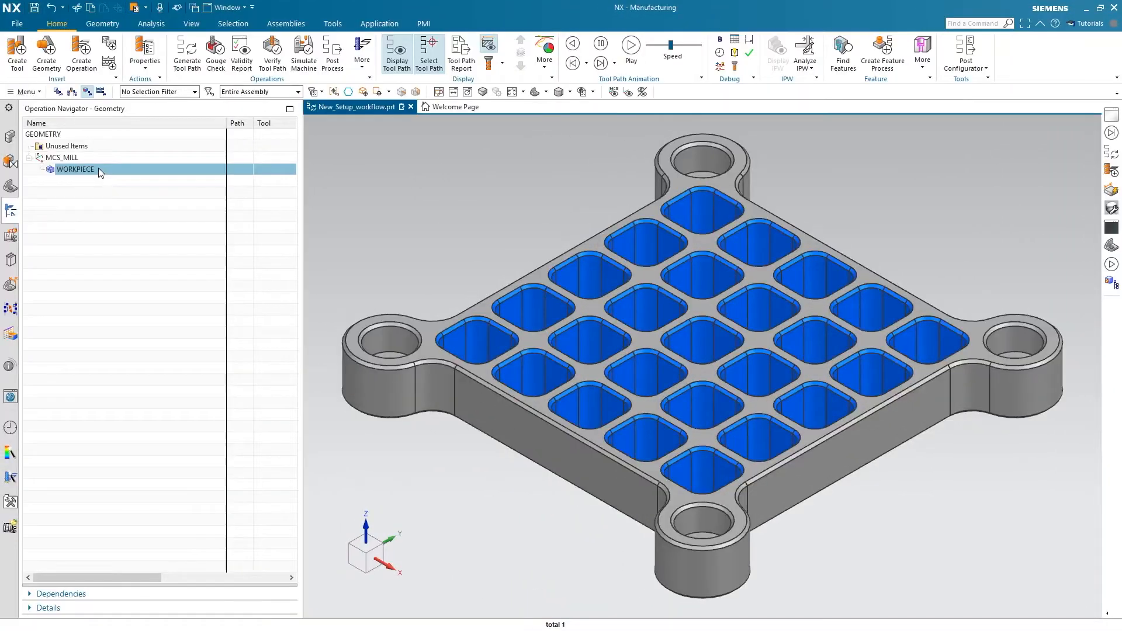
Edit WORKPIECE and specify the grid plate's body as its part geometry
{"action": "double_click", "coordinate": [88, 168]}
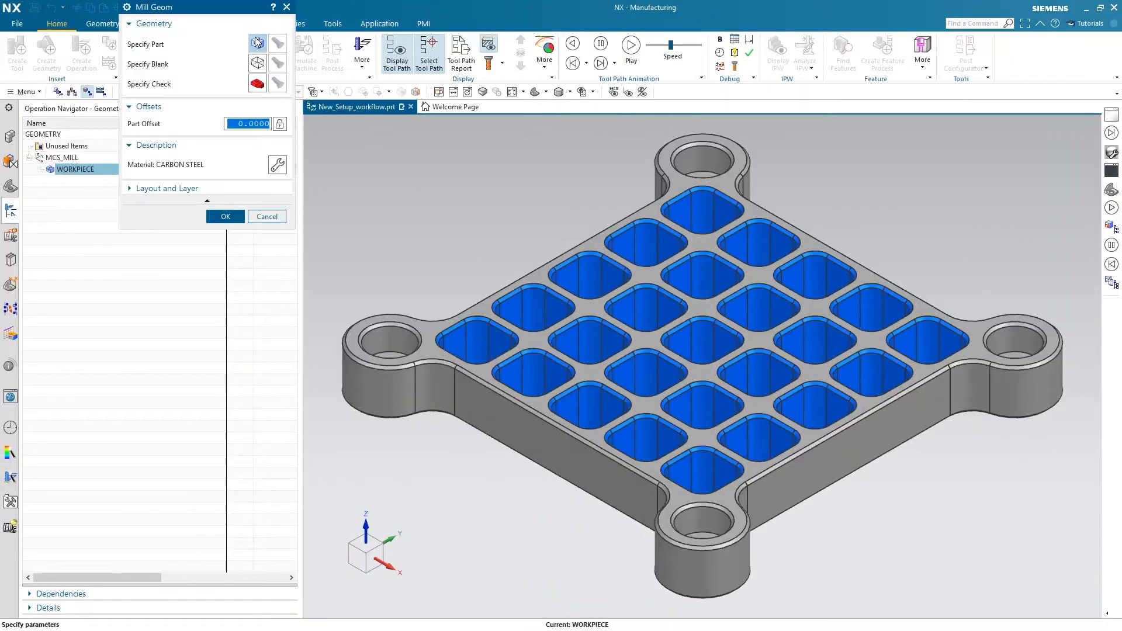
{"action": "left_click", "coordinate": [257, 42]}
{"action": "left_click", "coordinate": [224, 207]}
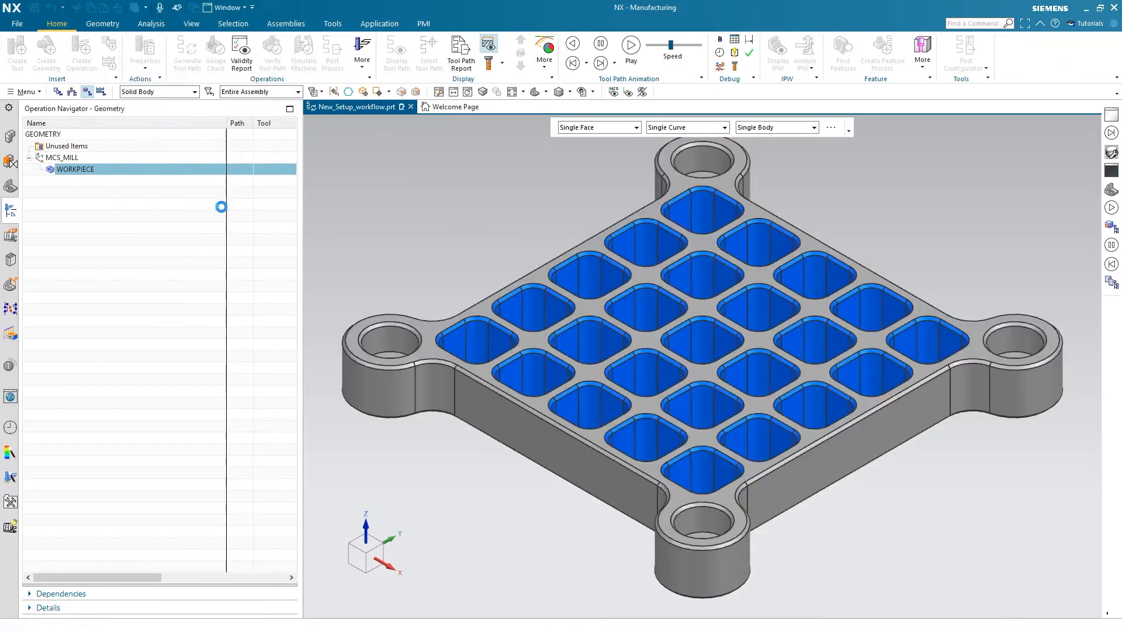
{"action": "left_click", "coordinate": [222, 209]}
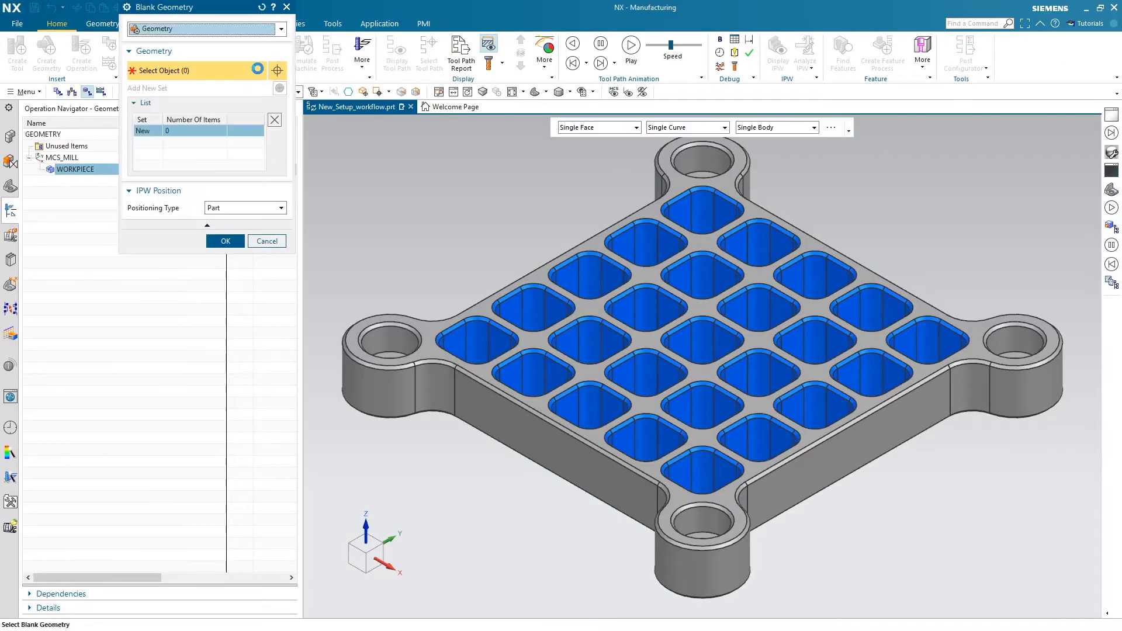
Define the blank as a bounding block 220 mm long, 210 mm wide and 35 mm high, with the Z+ position at 5 mm
{"action": "left_click", "coordinate": [207, 30]}
{"action": "left_click", "coordinate": [202, 64]}
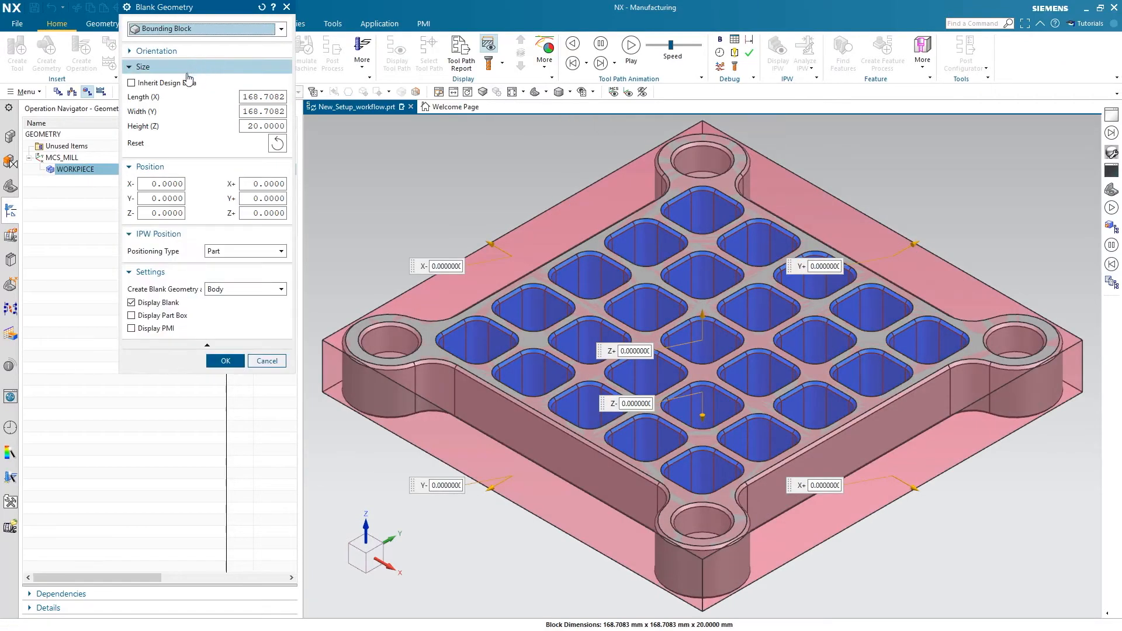
{"action": "left_click", "coordinate": [258, 97]}
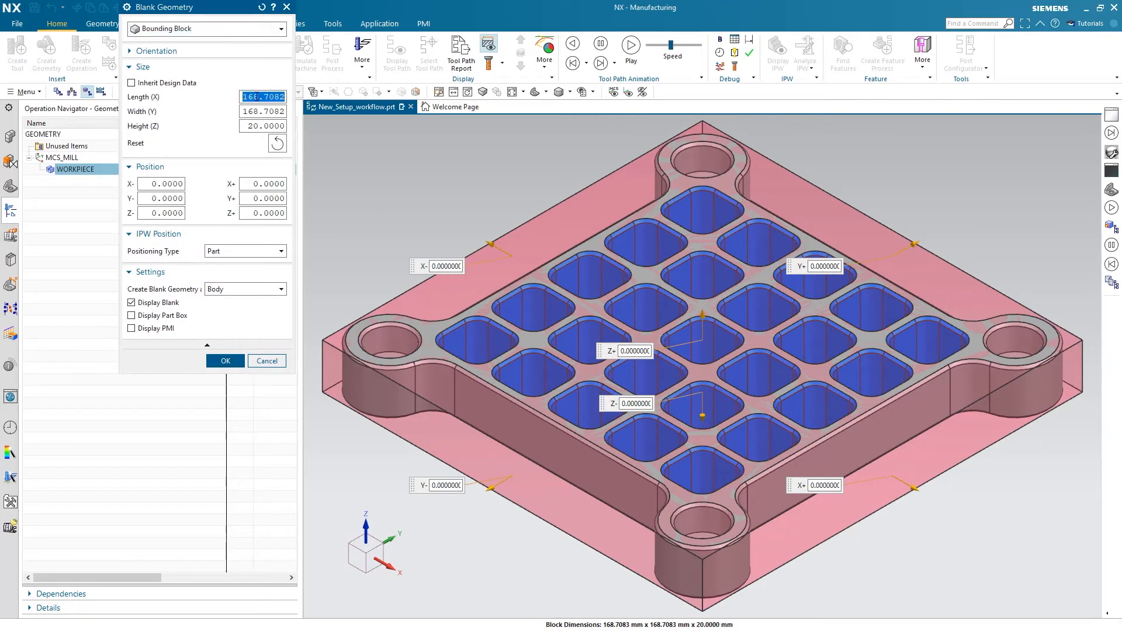
{"action": "type", "text": "220"}
{"action": "key", "text": "Tab"}
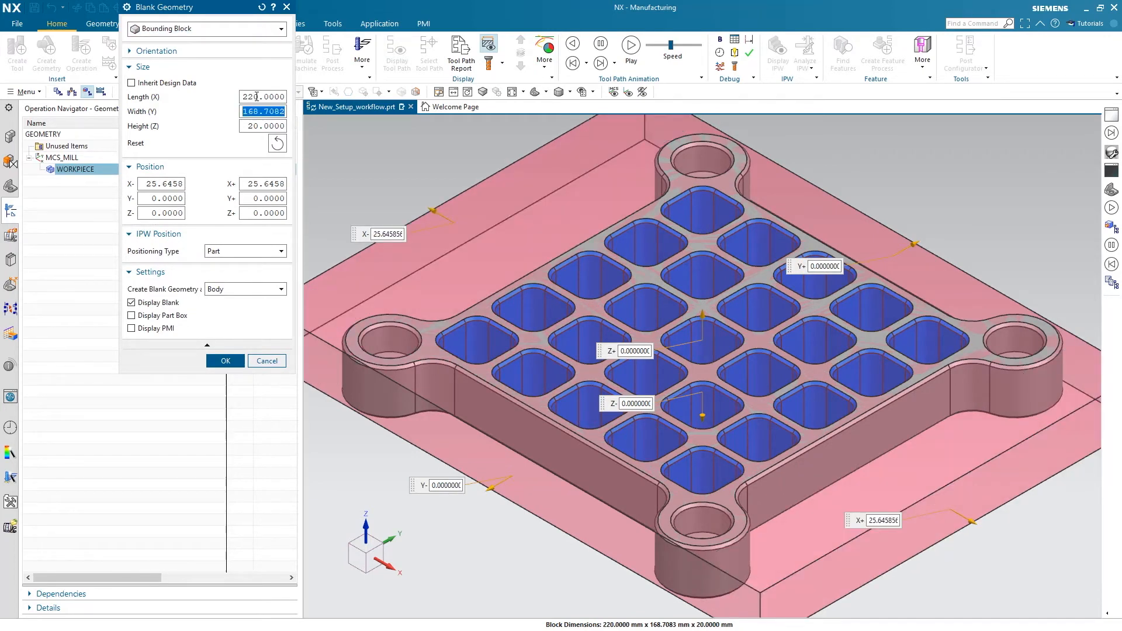
{"action": "type", "text": "210"}
{"action": "key", "text": "Tab"}
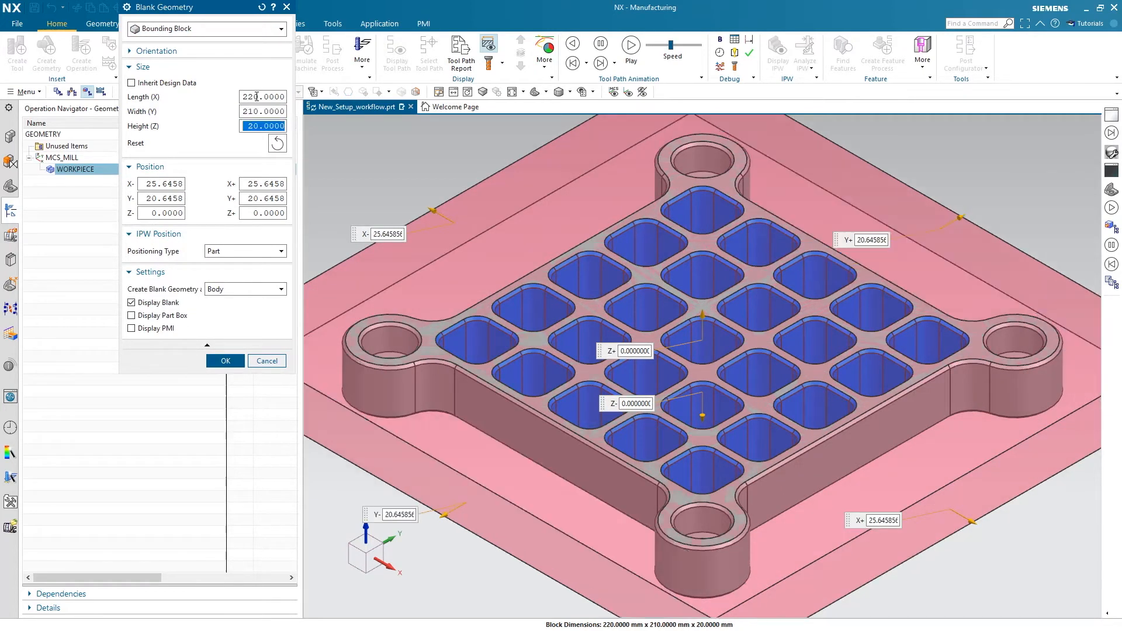
{"action": "type", "text": "35"}
{"action": "key", "text": "Return"}
{"action": "left_click", "coordinate": [265, 213]}
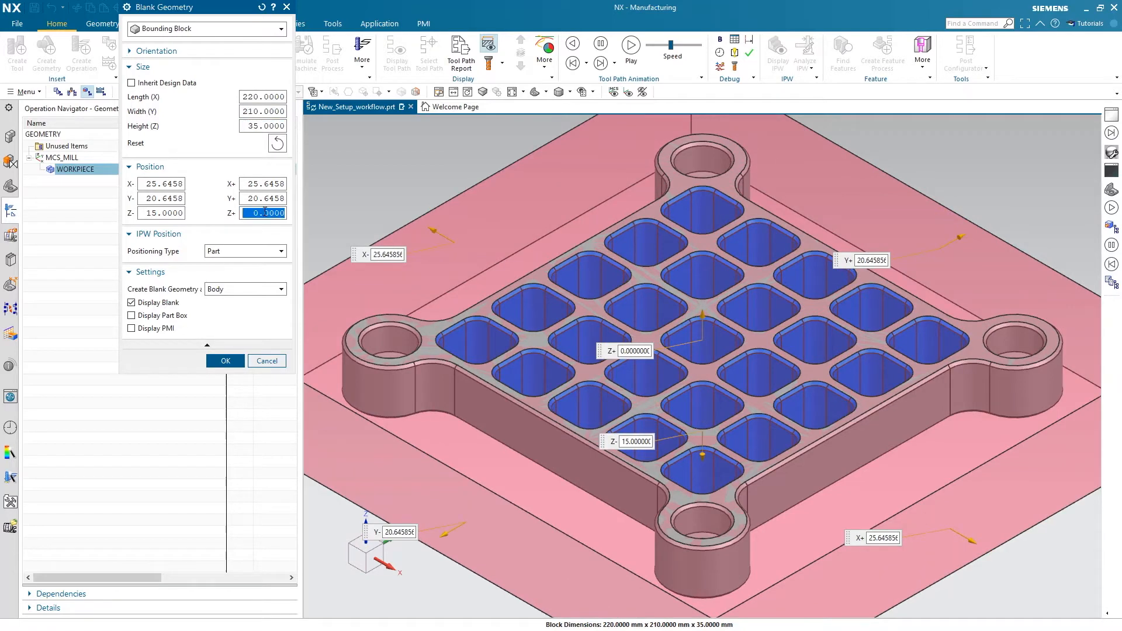
{"action": "type", "text": "5"}
{"action": "key", "text": "Return"}
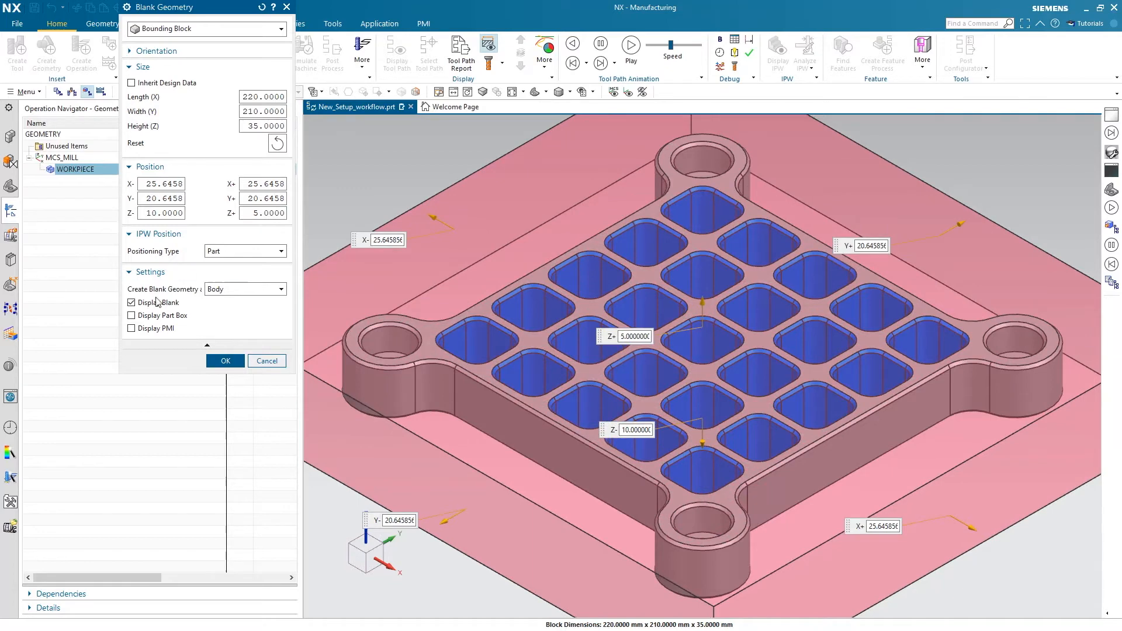
Create the blank geometry as a Component with Display Part Box and Display PMI enabled, and accept the WORKPIECE geometry
{"action": "left_click", "coordinate": [233, 293]}
{"action": "left_click", "coordinate": [231, 311]}
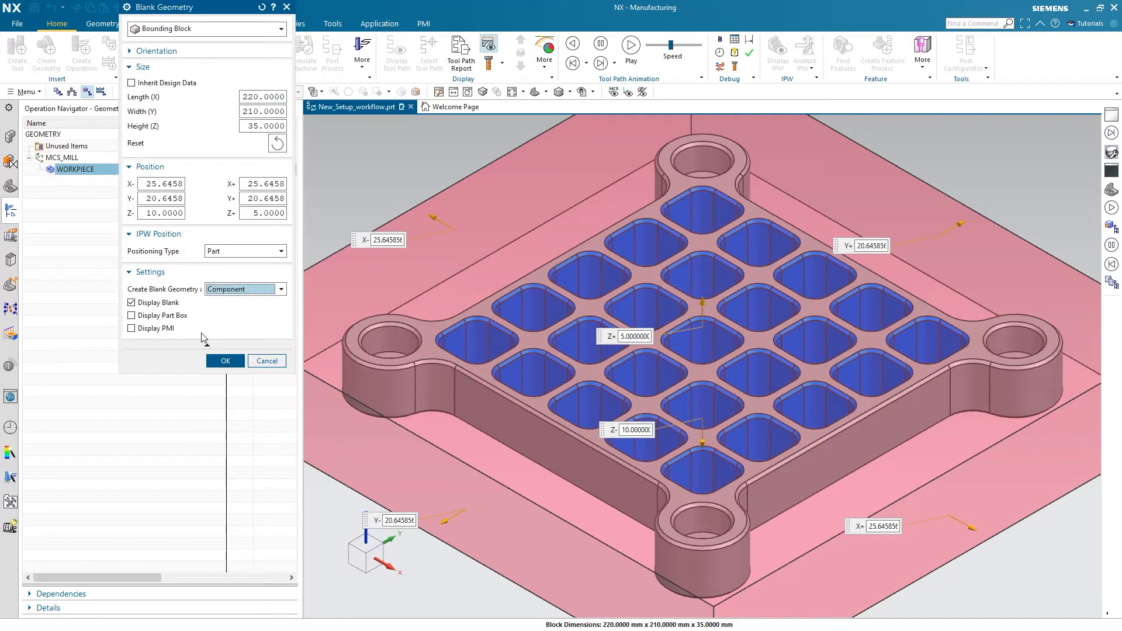
{"action": "left_click", "coordinate": [156, 328]}
{"action": "left_click", "coordinate": [176, 316]}
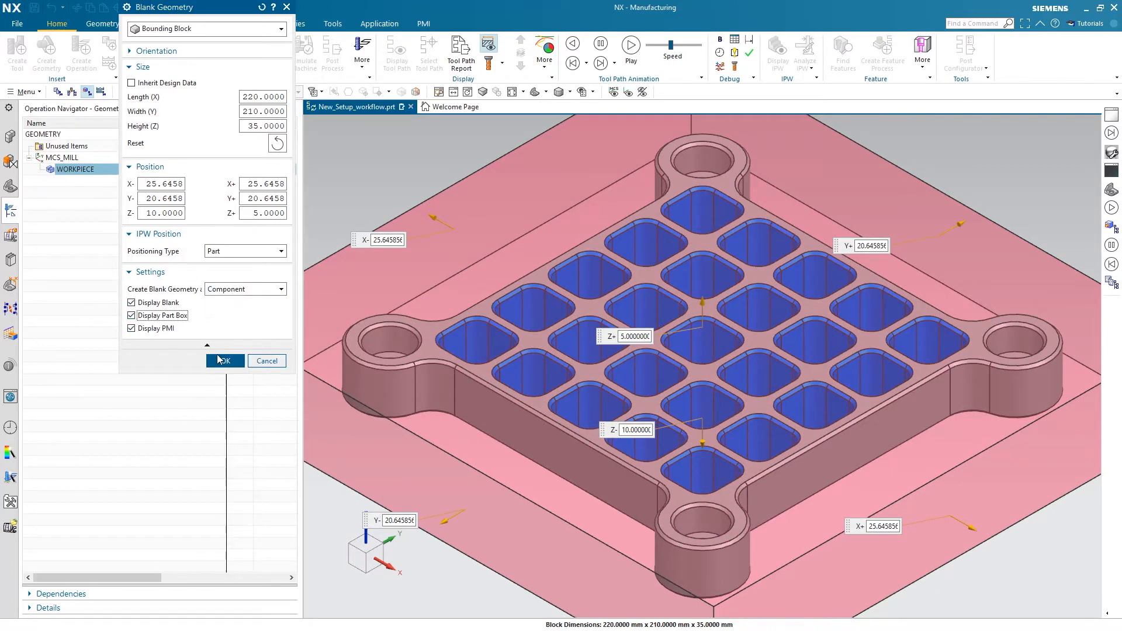
{"action": "left_click", "coordinate": [221, 359]}
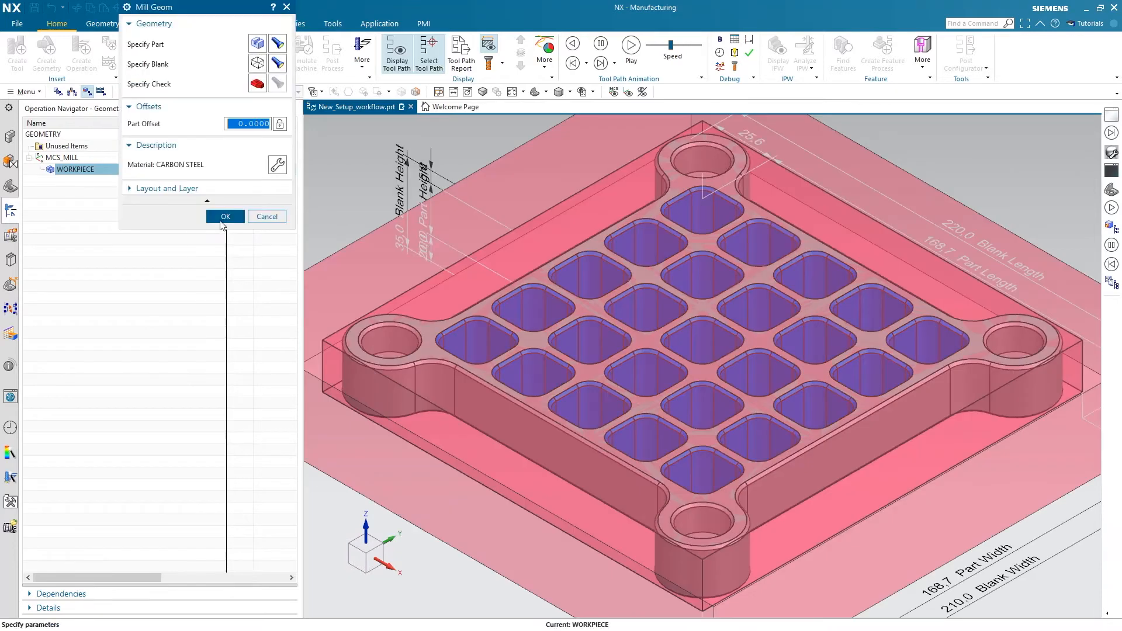
{"action": "left_click", "coordinate": [221, 222]}
Examine the assembly structure of New_Setup_workflow and its New_Setup_workflow_blank1 component
{"action": "scroll", "coordinate": [458, 306], "scroll_direction": "down", "scroll_amount": 2}
{"action": "scroll", "coordinate": [488, 292], "scroll_direction": "up", "scroll_amount": 1}
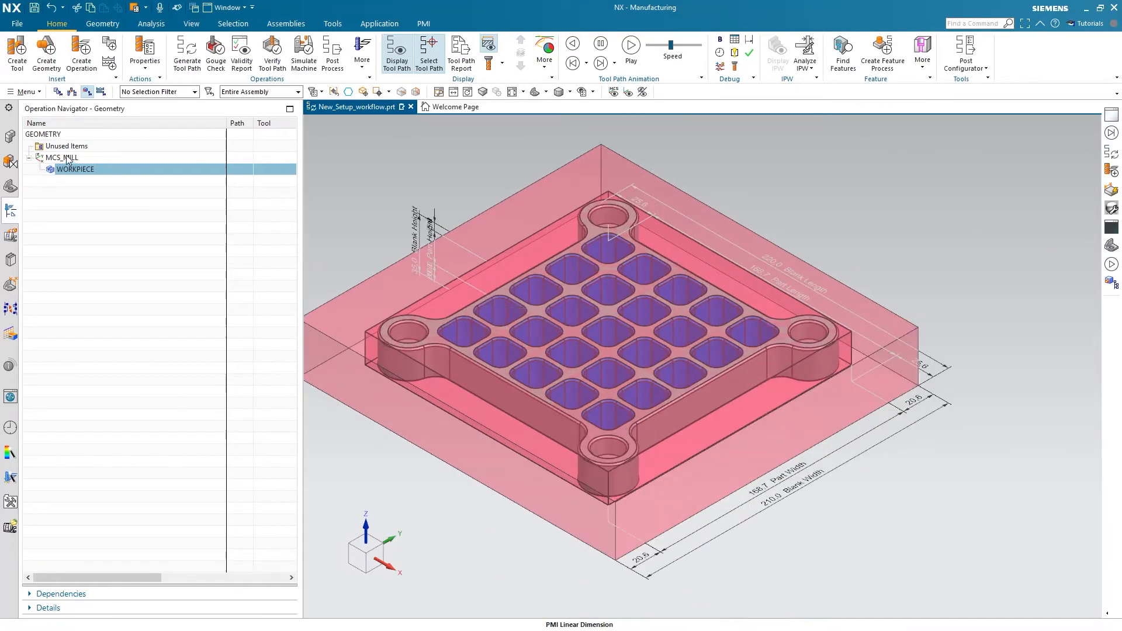
{"action": "left_click", "coordinate": [10, 137]}
{"action": "left_click", "coordinate": [118, 158]}
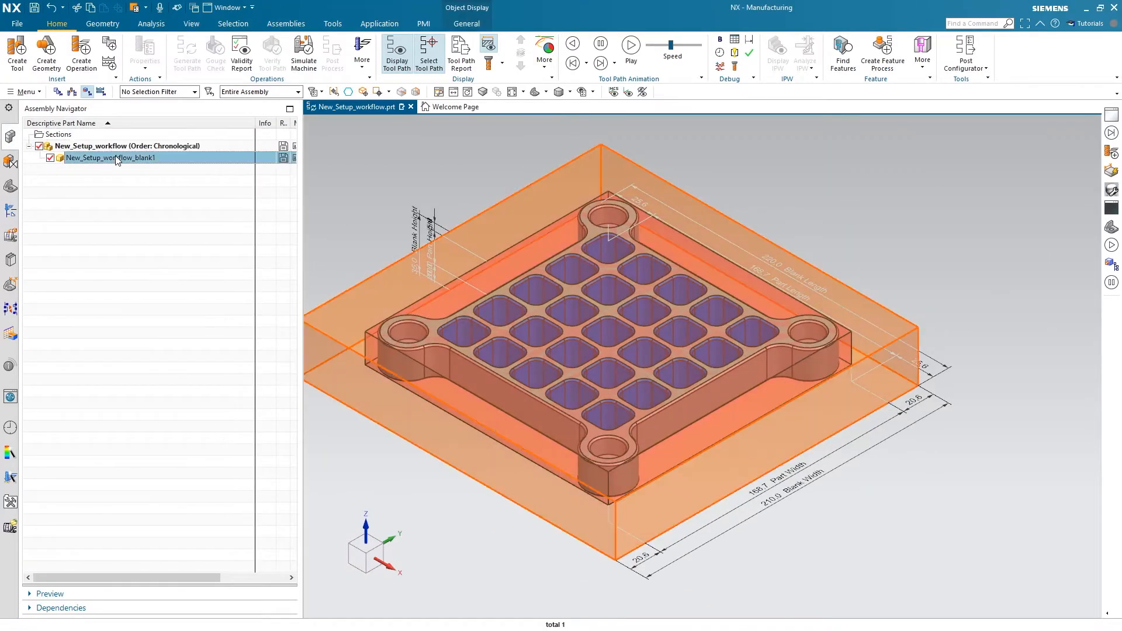
{"action": "left_click", "coordinate": [64, 133]}
{"action": "left_click", "coordinate": [71, 157]}
{"action": "right_click", "coordinate": [74, 150]}
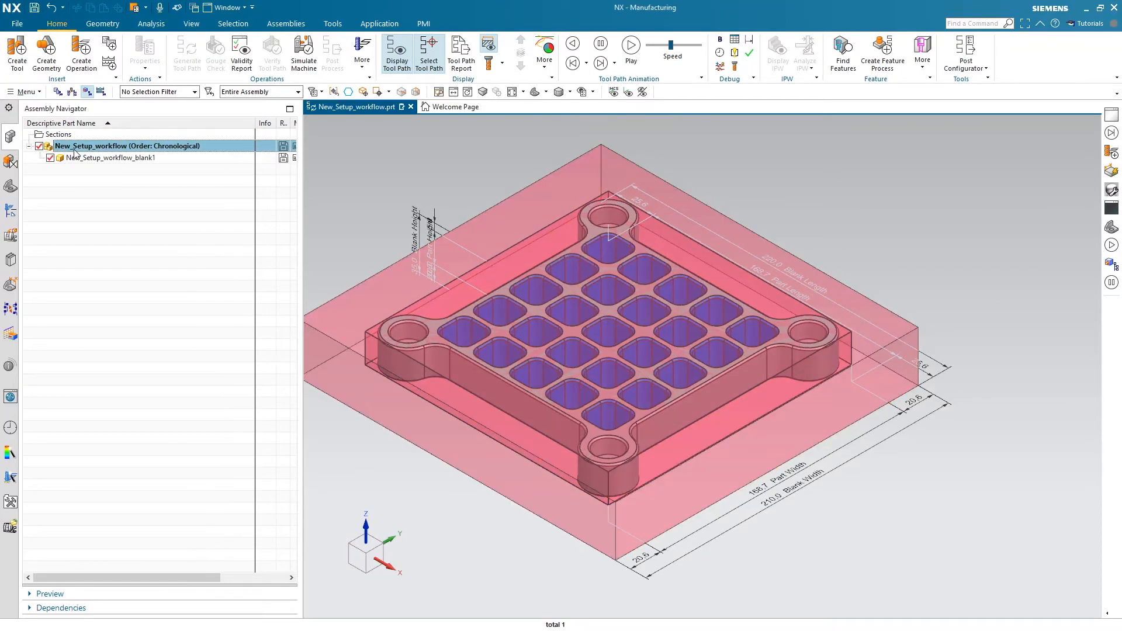
{"action": "left_click", "coordinate": [121, 278]}
{"action": "left_click", "coordinate": [146, 28]}
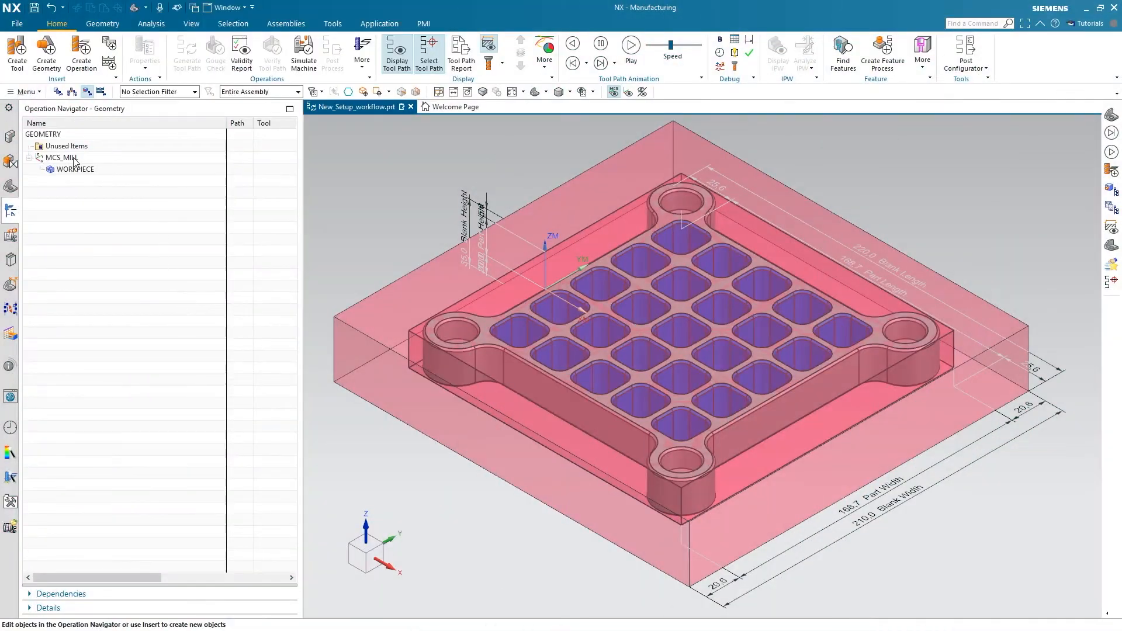
Edit MCS_MILL with the origin located on the blank, trying a side face, top corners and finally the top edge midpoint on the -X side
{"action": "double_click", "coordinate": [61, 158]}
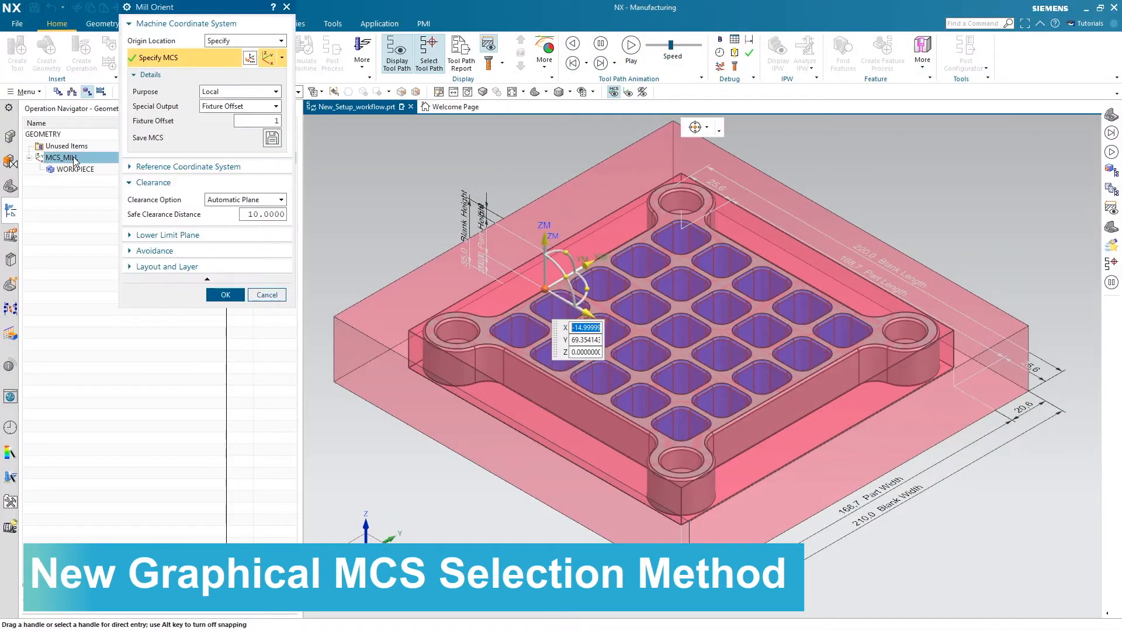
{"action": "left_click", "coordinate": [256, 43]}
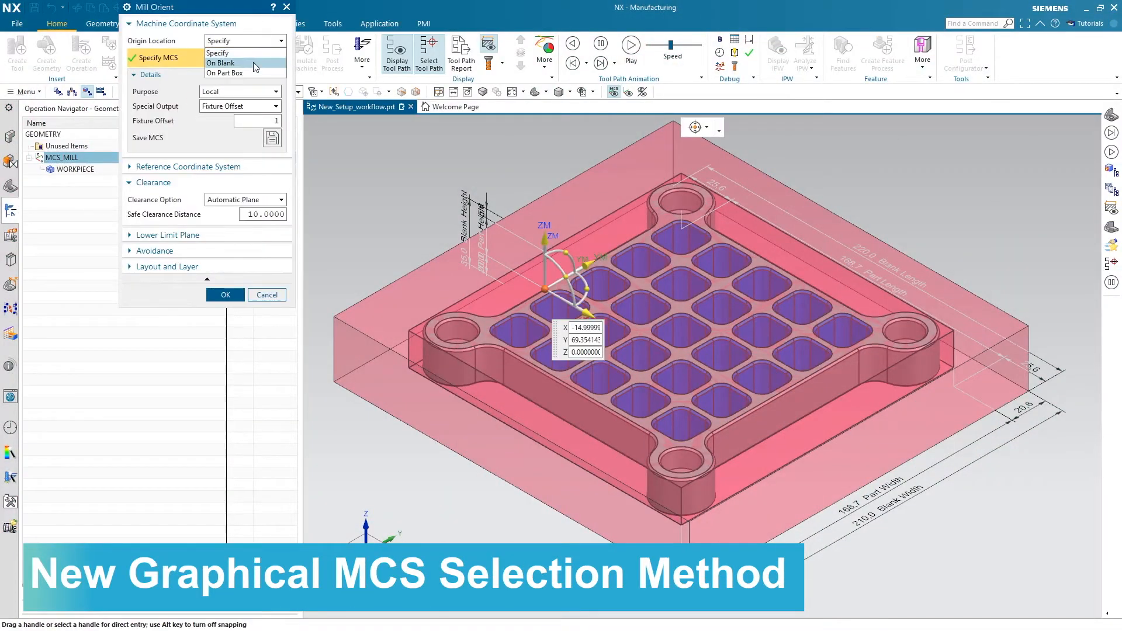
{"action": "left_click", "coordinate": [254, 61]}
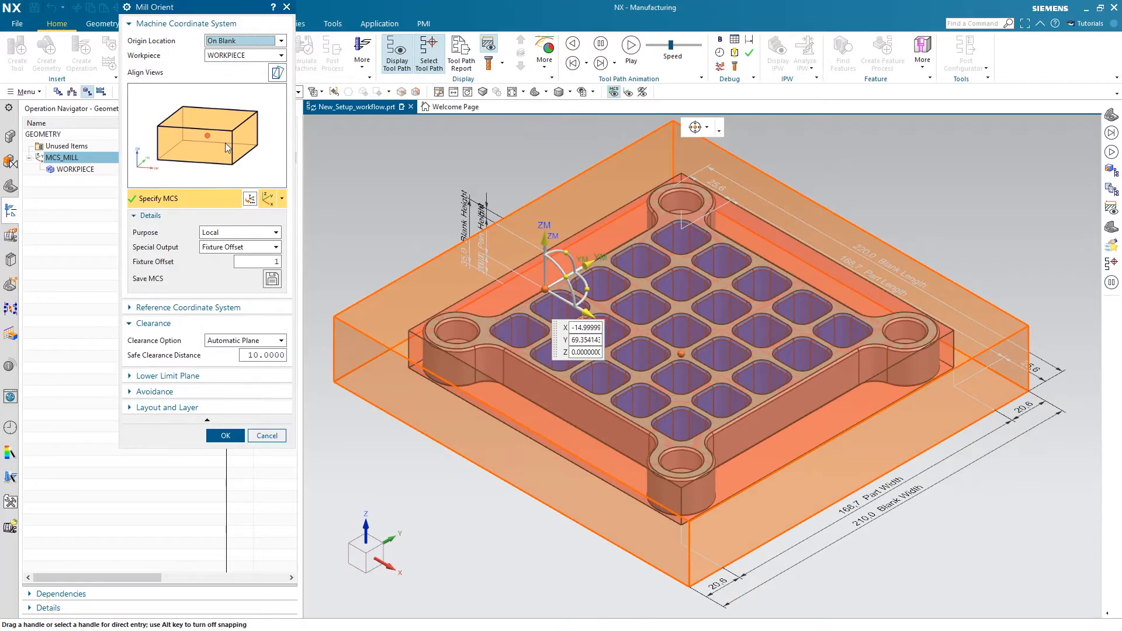
{"action": "left_click", "coordinate": [244, 139]}
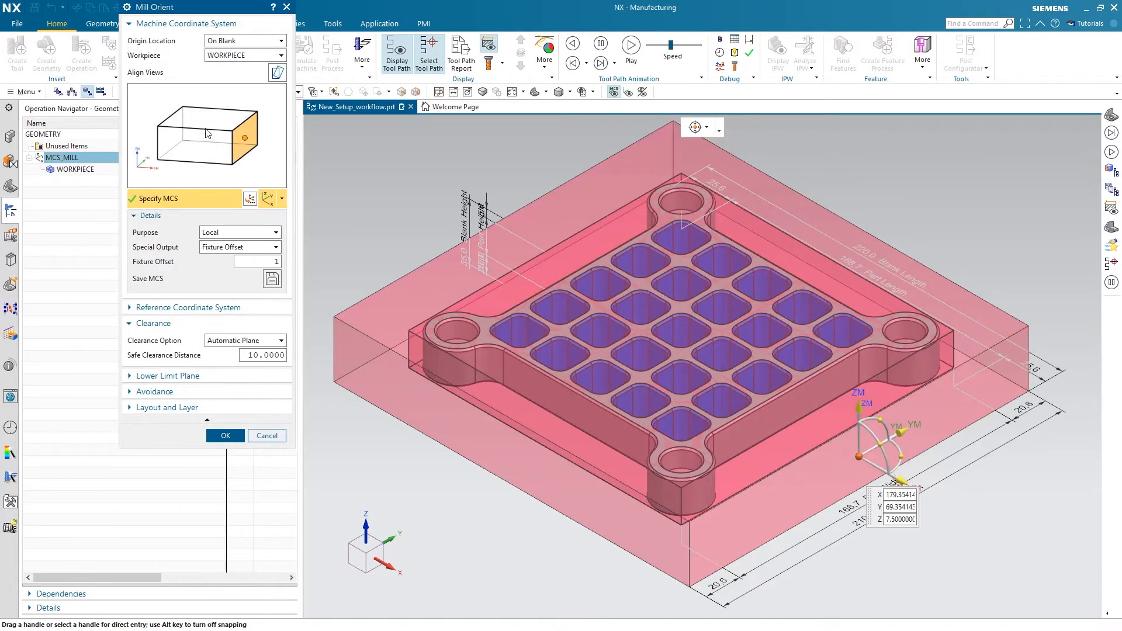
{"action": "left_click", "coordinate": [231, 131]}
{"action": "left_click", "coordinate": [182, 107]}
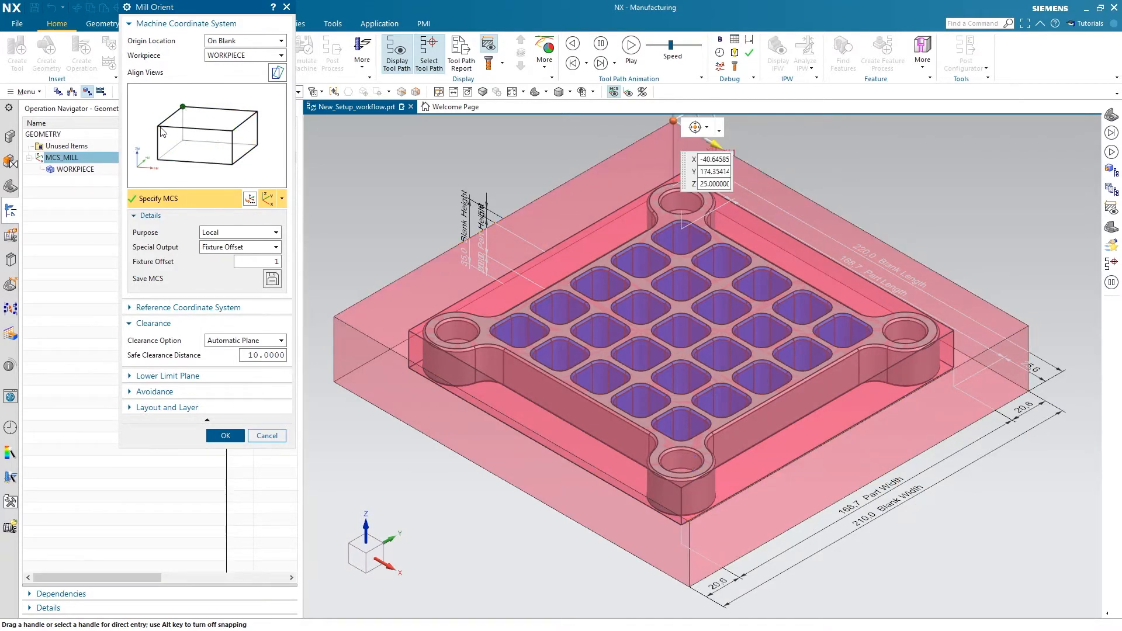
{"action": "left_click", "coordinate": [159, 126]}
{"action": "left_click", "coordinate": [169, 117]}
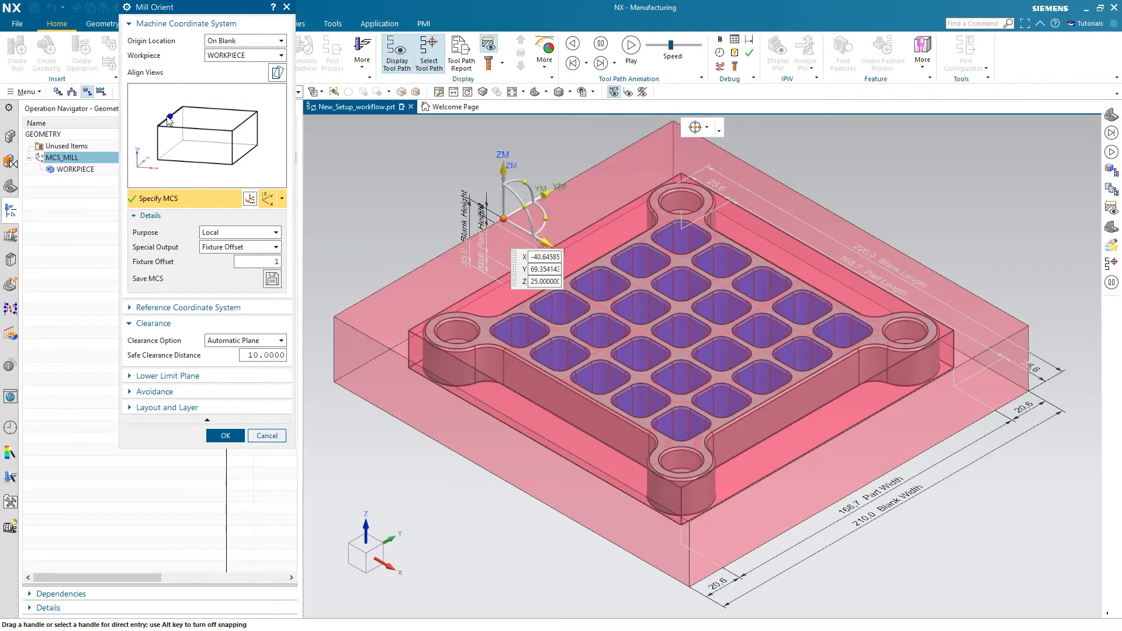
Relocate the MCS_MILL origin to the part box, trying a bottom corner and the bottom face, and accept the top face centre
{"action": "left_click", "coordinate": [240, 41]}
{"action": "left_click", "coordinate": [238, 74]}
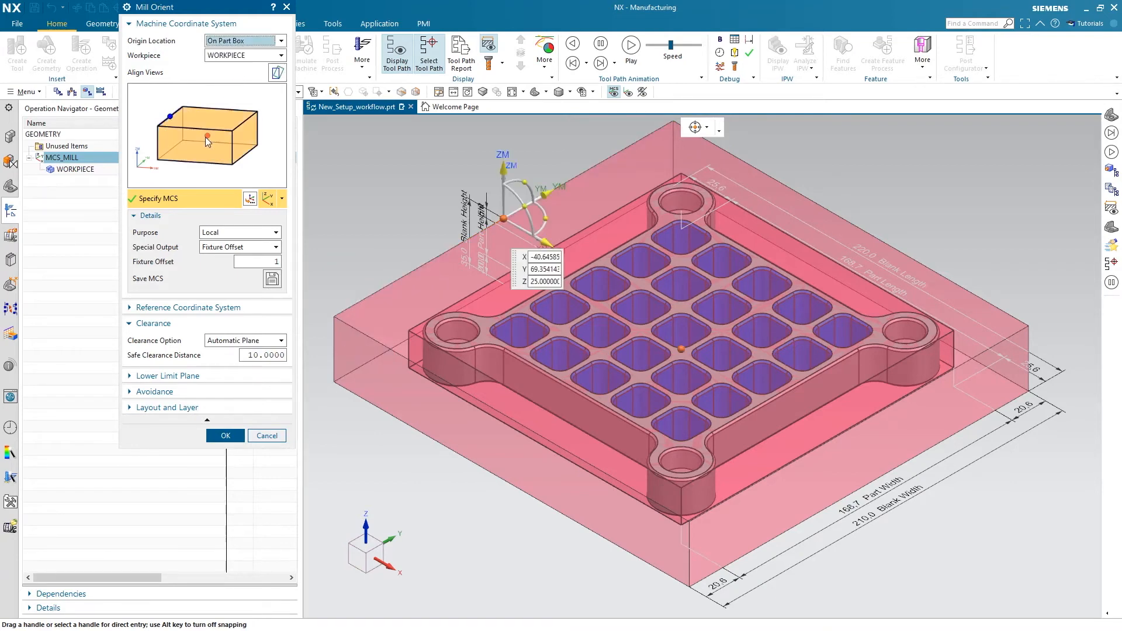
{"action": "left_click", "coordinate": [159, 159]}
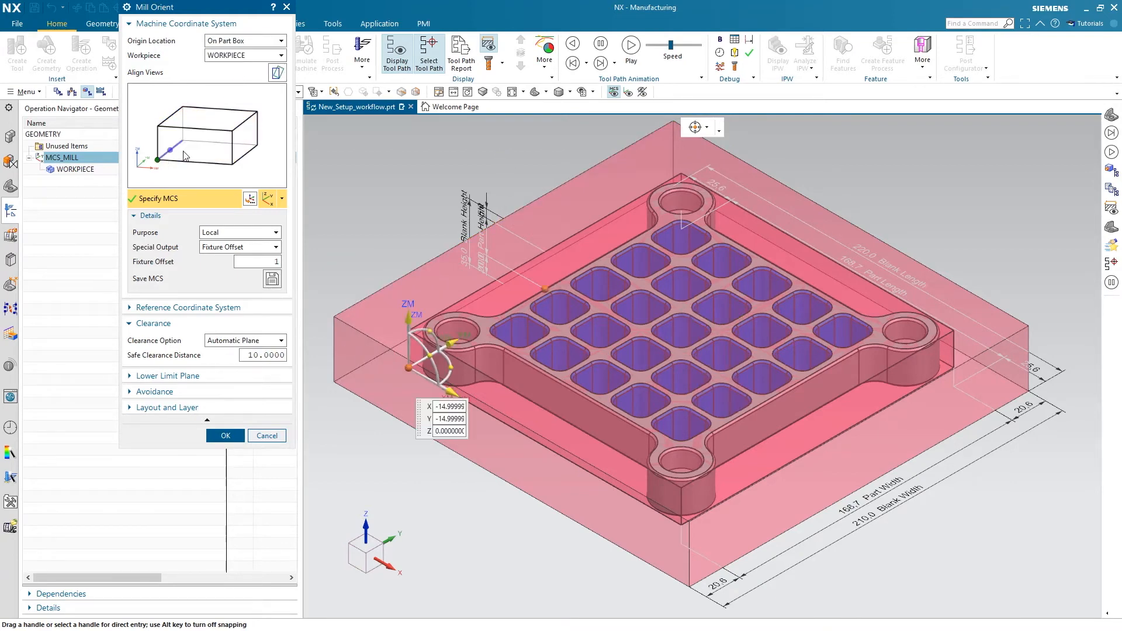
{"action": "left_click", "coordinate": [211, 152]}
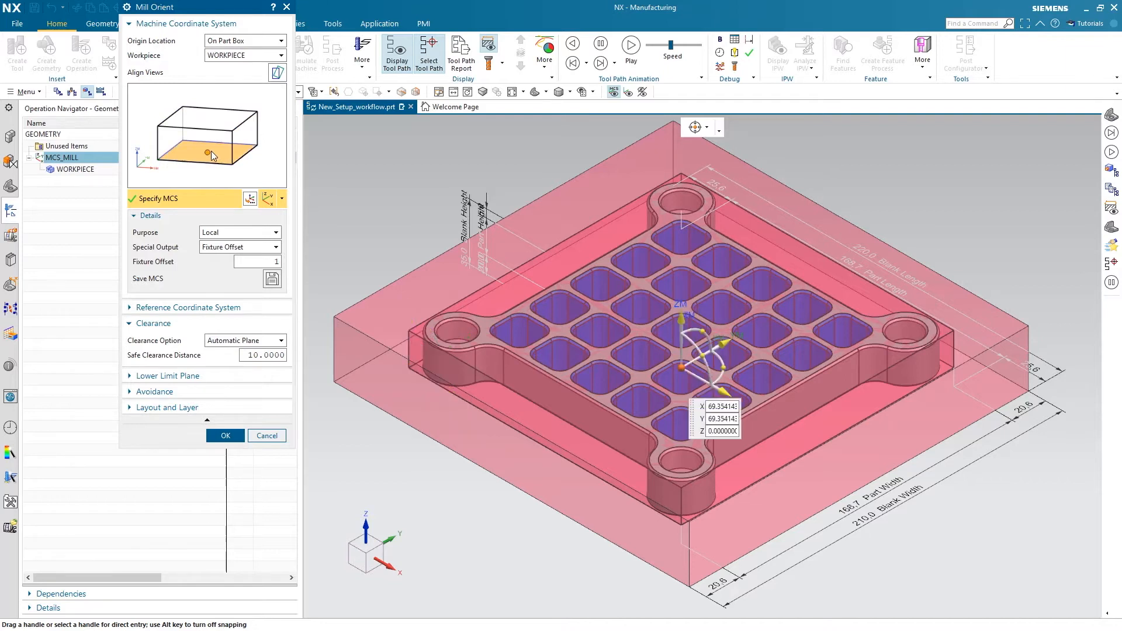
{"action": "left_click", "coordinate": [211, 119]}
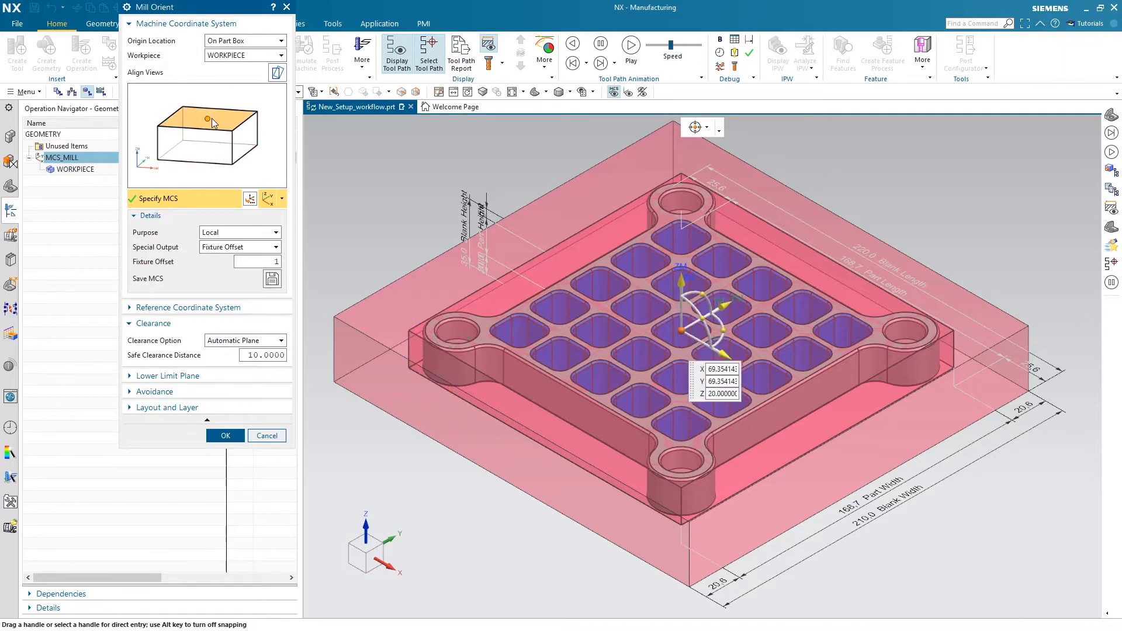
{"action": "left_click", "coordinate": [225, 435]}
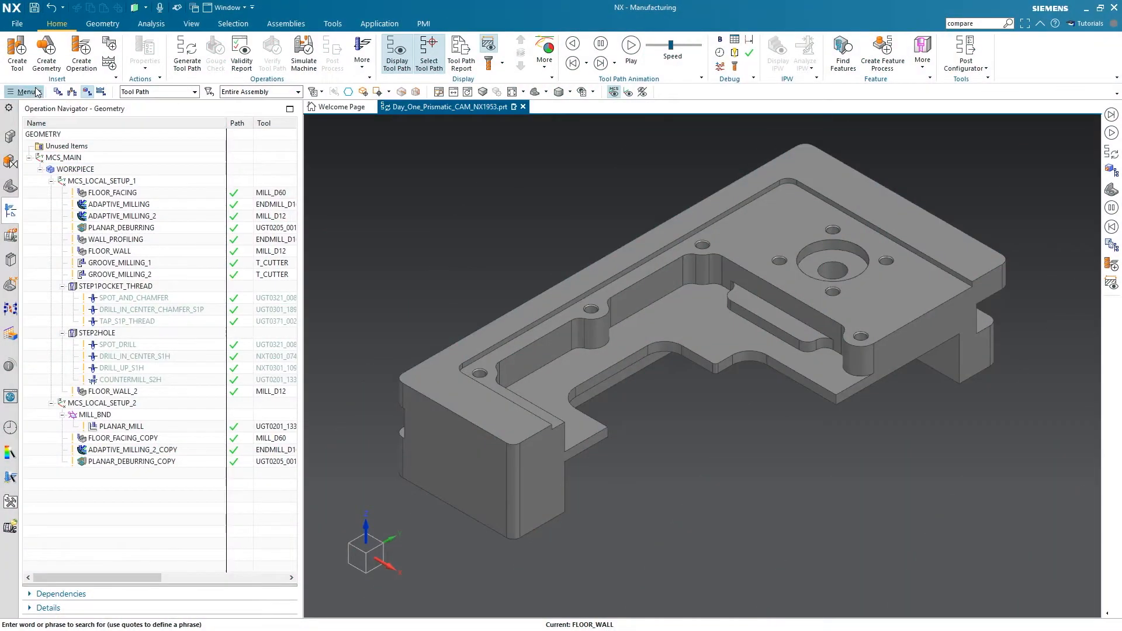
Compare the parameters of the ADAPTIVE_MILLING operation with those of ADAPTIVE_MILLING_2 in the work part using Compare Objects
{"action": "left_click", "coordinate": [34, 91]}
{"action": "mouse_move", "coordinate": [28, 177]}
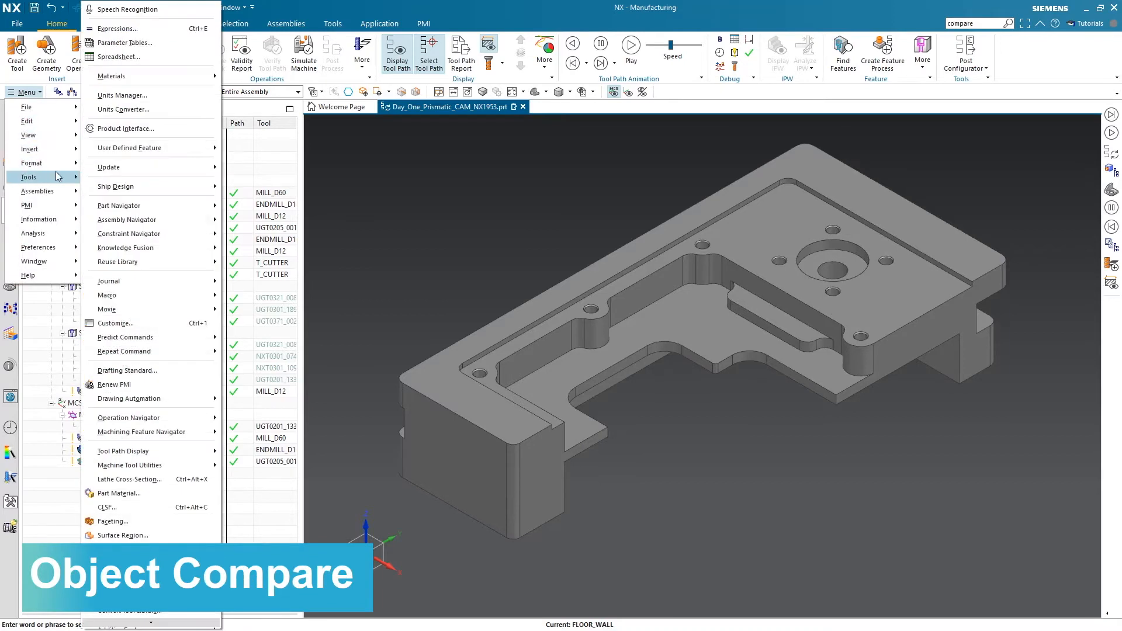
{"action": "left_click", "coordinate": [159, 561]}
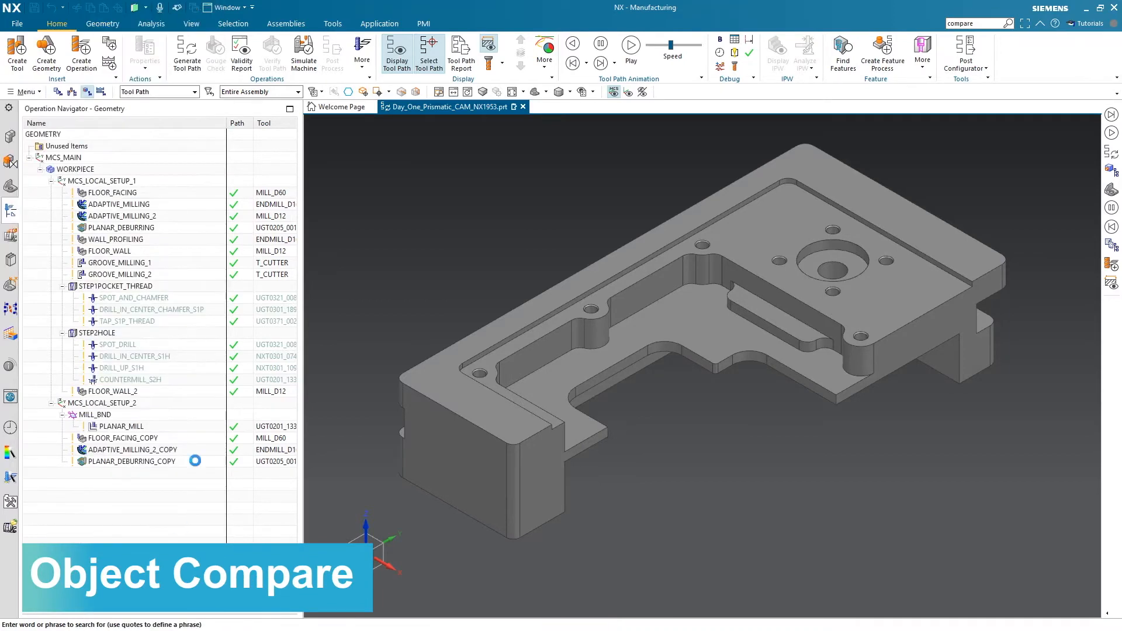
{"action": "left_click", "coordinate": [342, 44]}
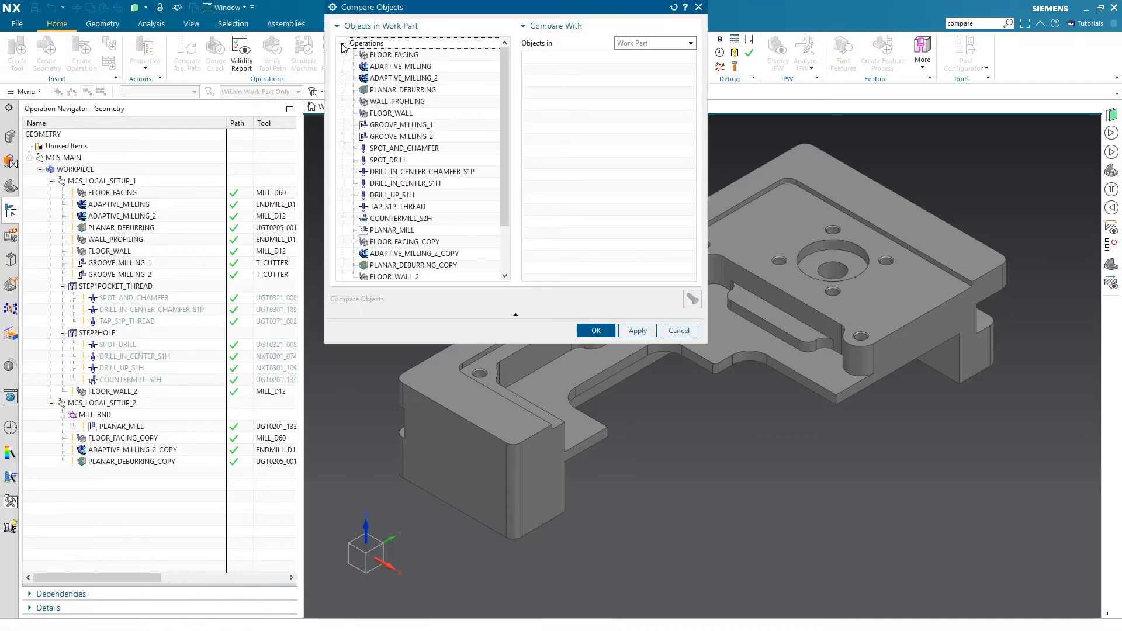
{"action": "left_click", "coordinate": [383, 68]}
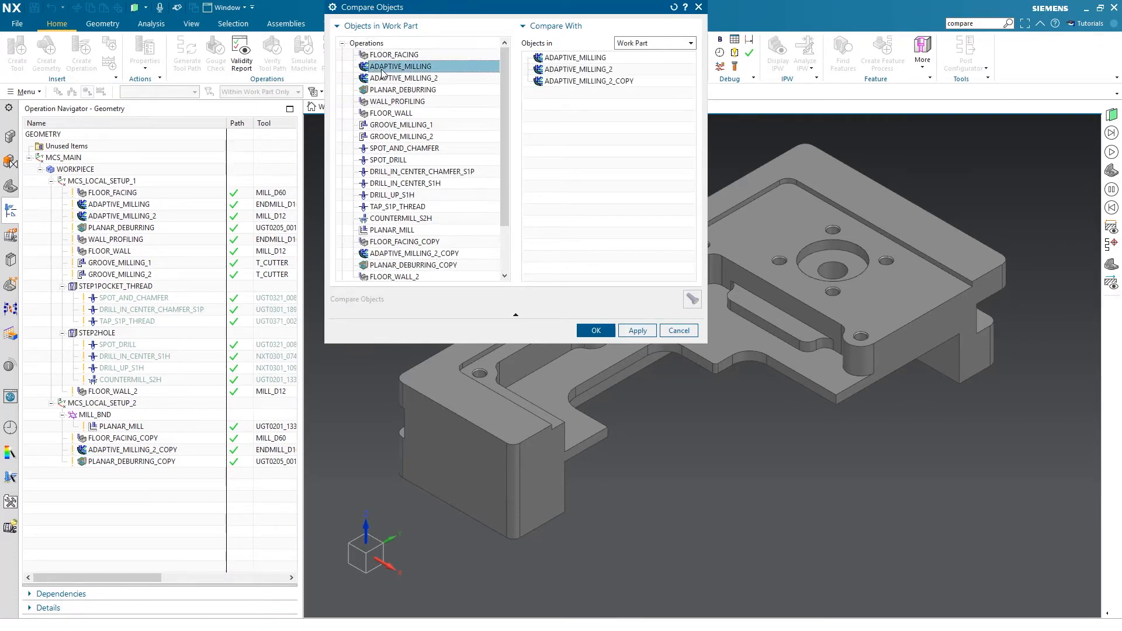
{"action": "left_click", "coordinate": [600, 72]}
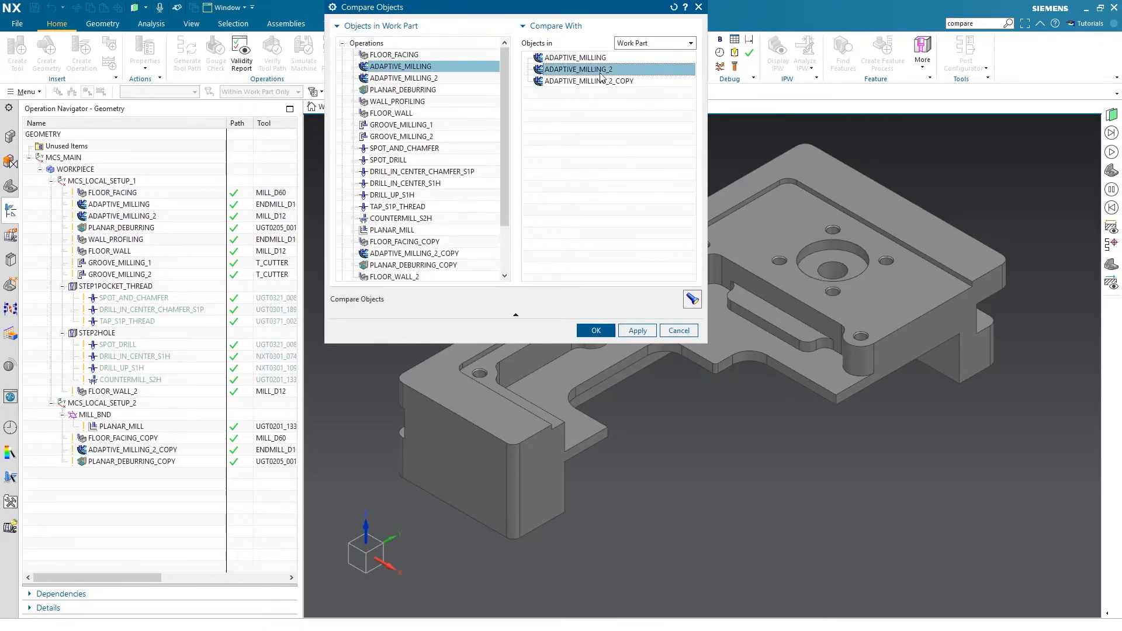
{"action": "left_click", "coordinate": [693, 299]}
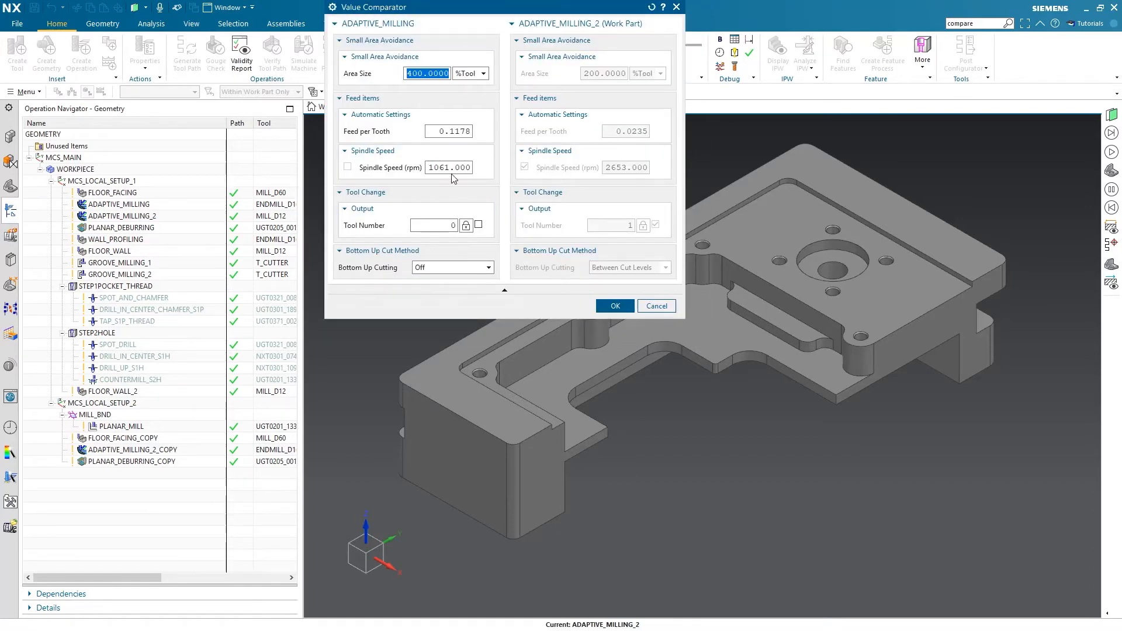
{"action": "left_click", "coordinate": [615, 306]}
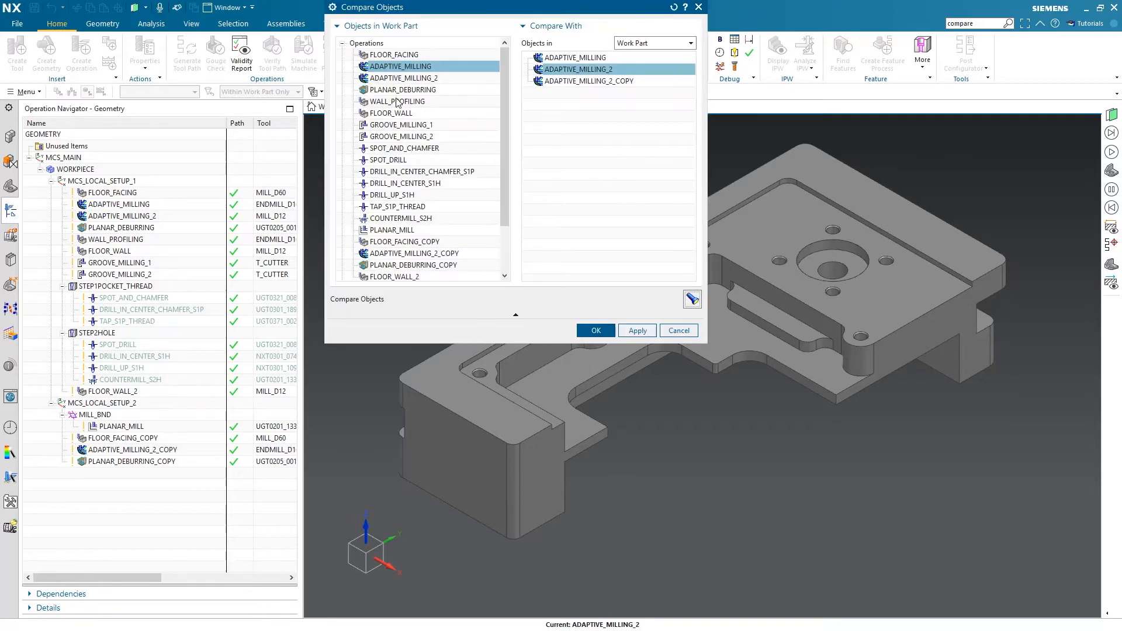
Compare the parameters of the FLOOR_FACING operation with those of FLOOR_FACING_COPY in the work part
{"action": "left_click", "coordinate": [395, 56]}
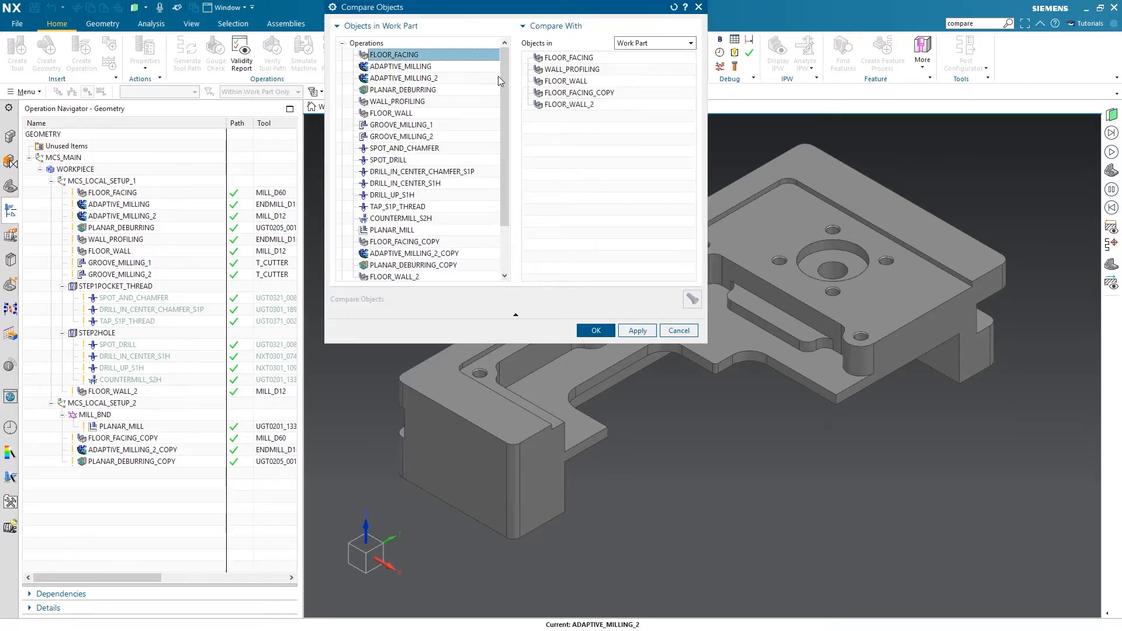
{"action": "left_click", "coordinate": [563, 92]}
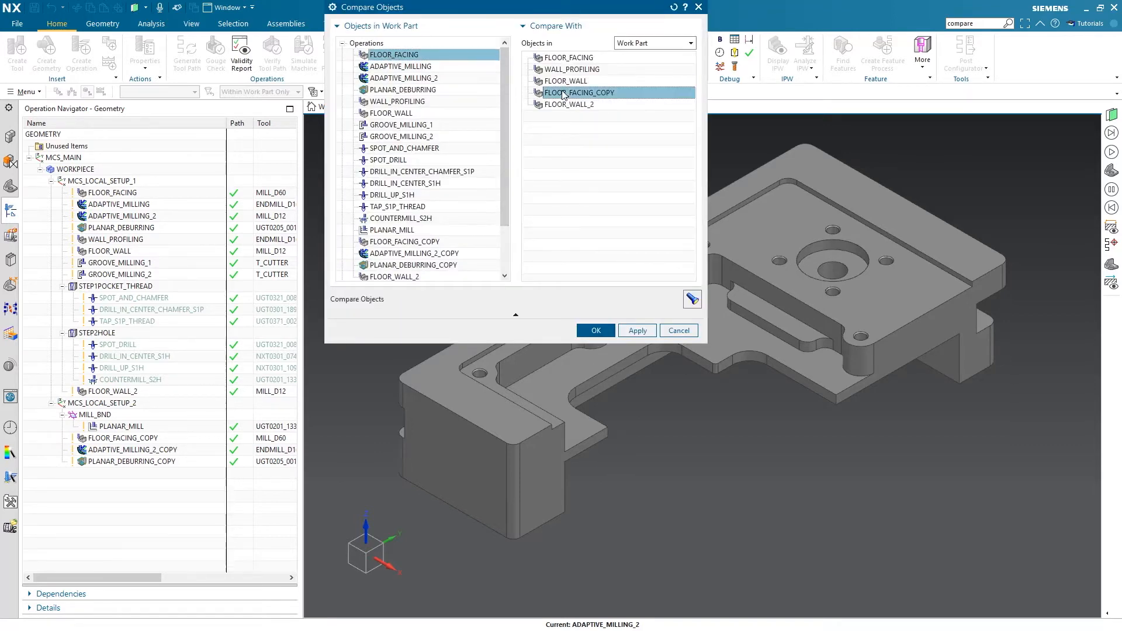
{"action": "left_click", "coordinate": [694, 301]}
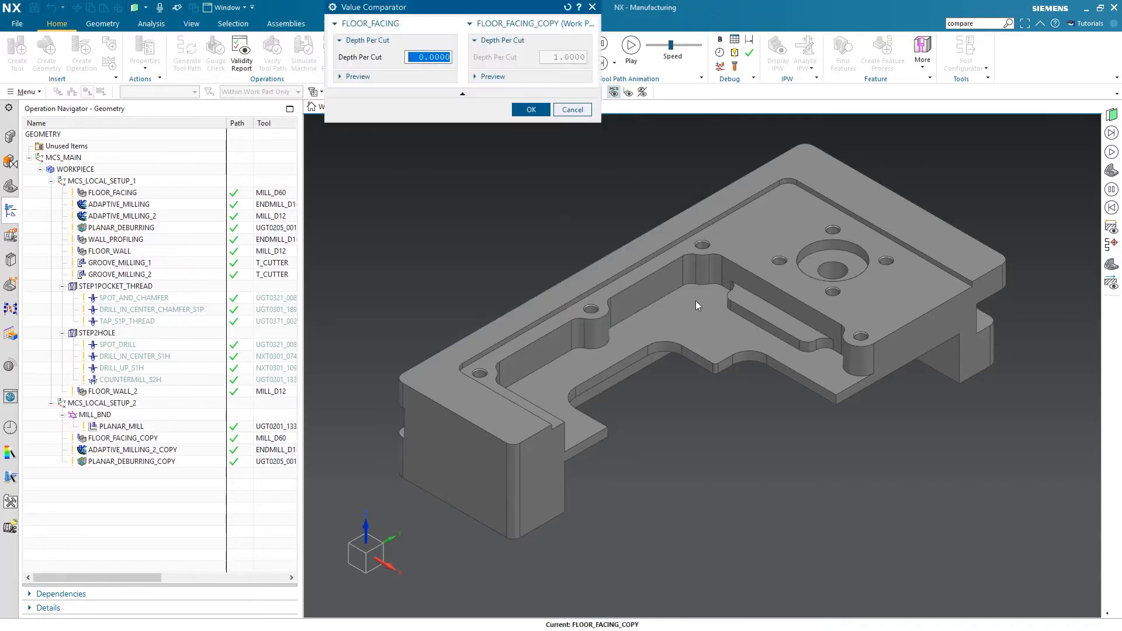
{"action": "left_click", "coordinate": [533, 111]}
Compare the parameters of the FLOOR_FACING operation with those of FLOOR_WALL in the work part
{"action": "left_click", "coordinate": [570, 81]}
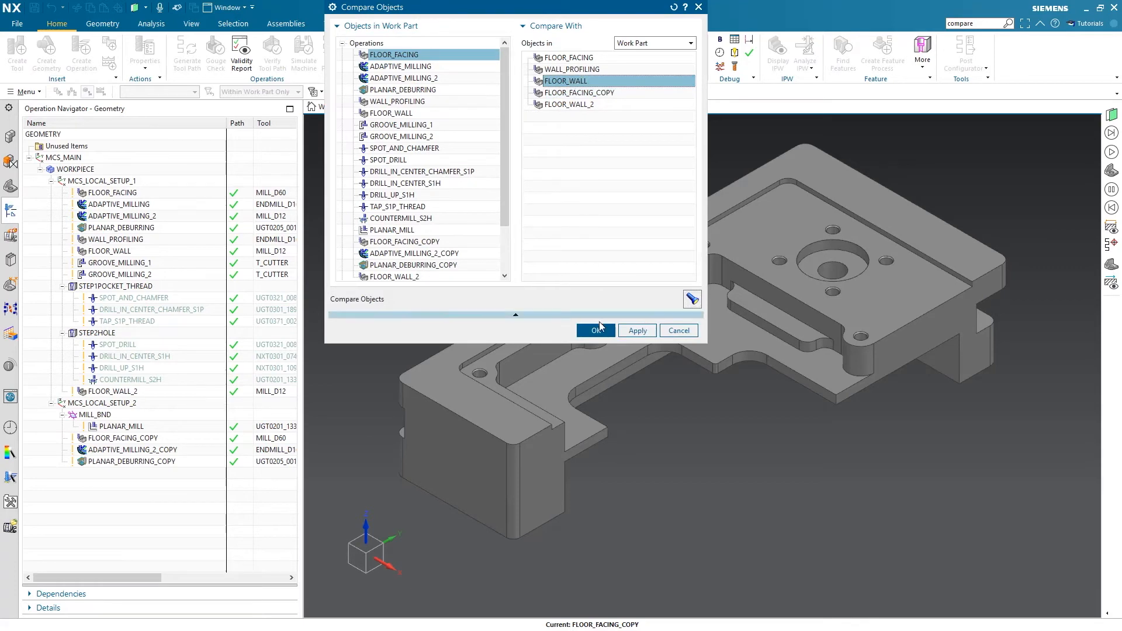
{"action": "left_click", "coordinate": [686, 301]}
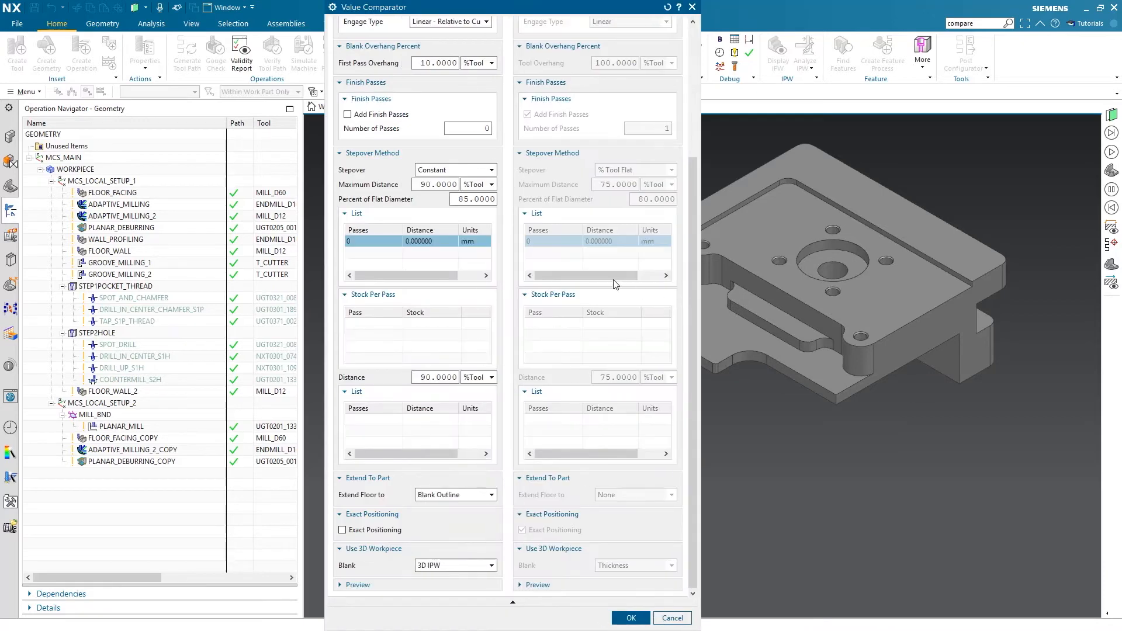
{"action": "left_click", "coordinate": [632, 617]}
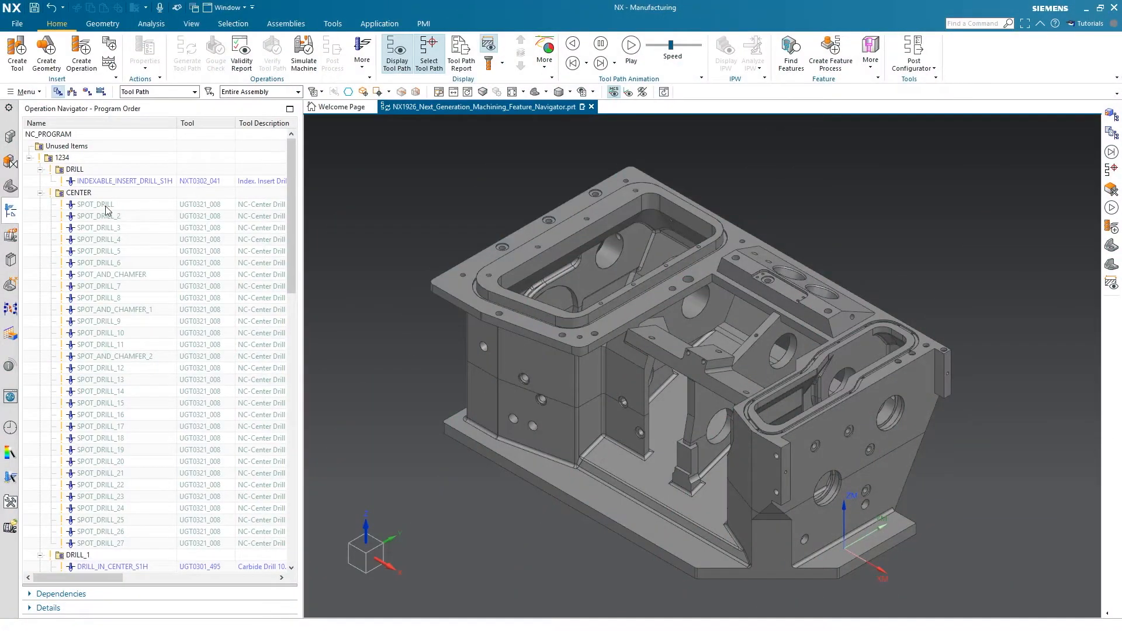
Mass edit all operations in the CENTER group, from SPOT_DRILL to SPOT_DRILL_27, setting the top offset distance to 0.5
{"action": "left_click", "coordinate": [107, 204]}
{"action": "left_click", "coordinate": [99, 543], "text": "shift"}
{"action": "right_click", "coordinate": [131, 404]}
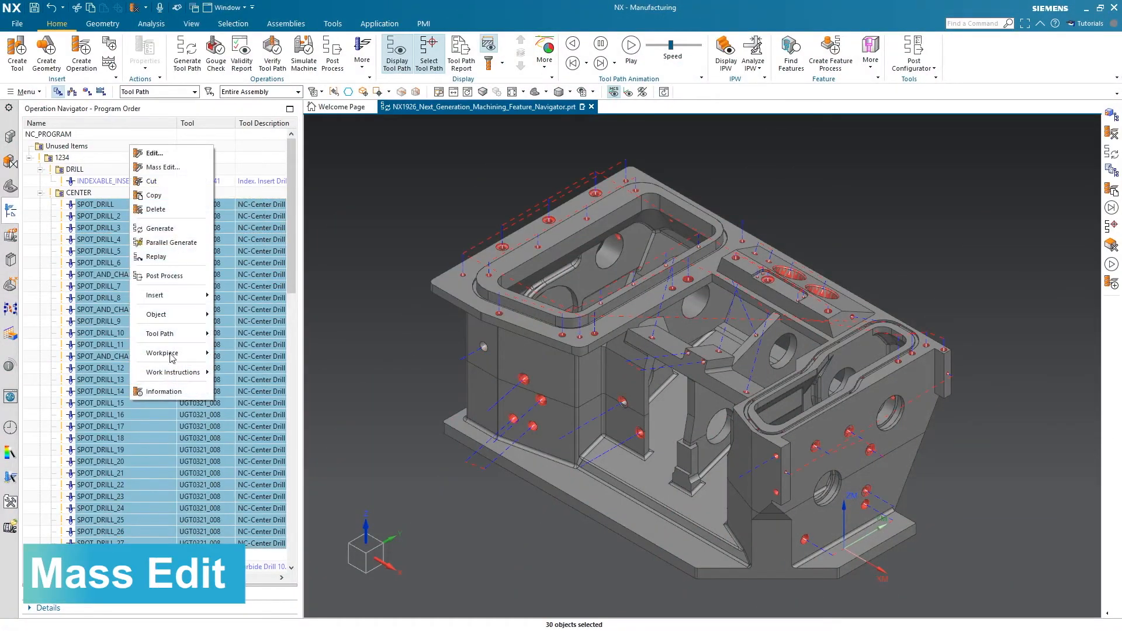
{"action": "left_click", "coordinate": [198, 169]}
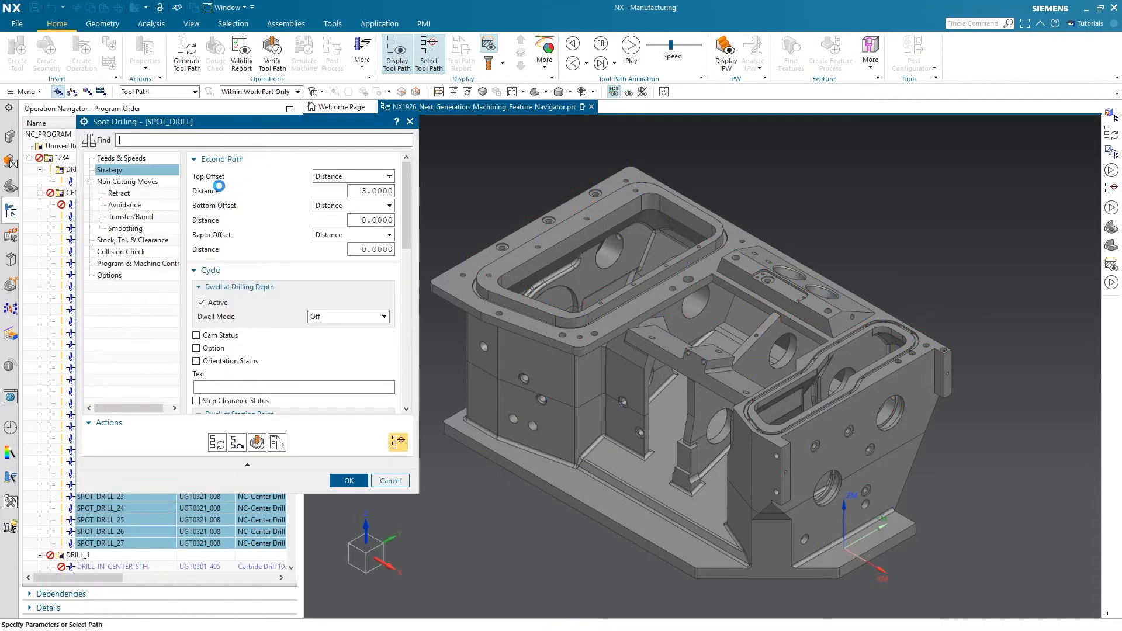
{"action": "double_click", "coordinate": [387, 190]}
{"action": "type", "text": "0.5"}
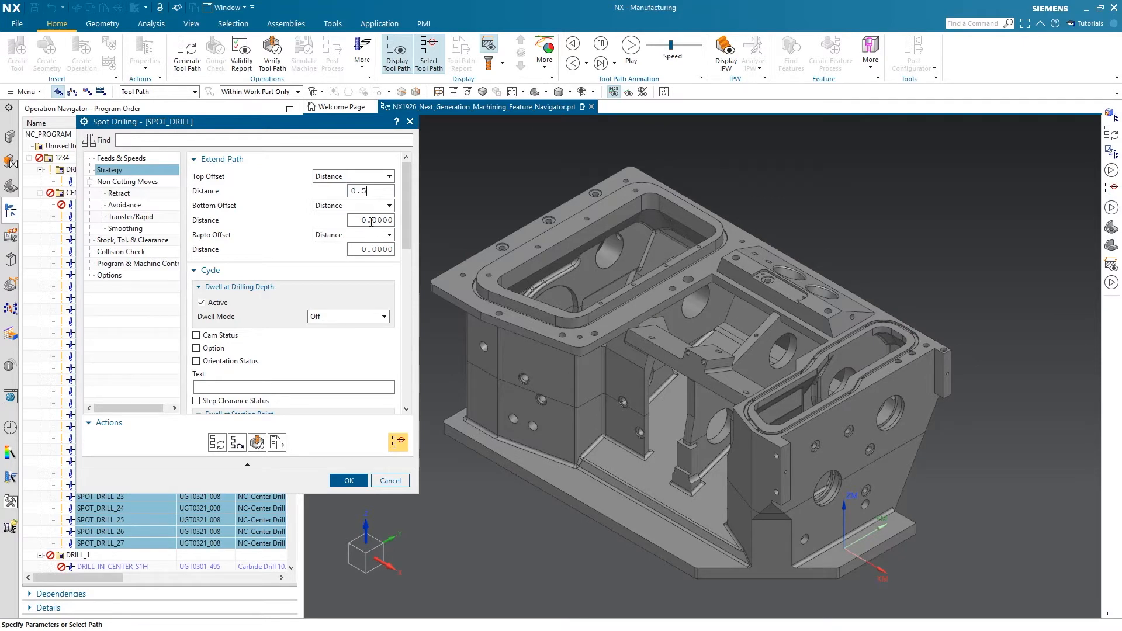
{"action": "left_click", "coordinate": [349, 480]}
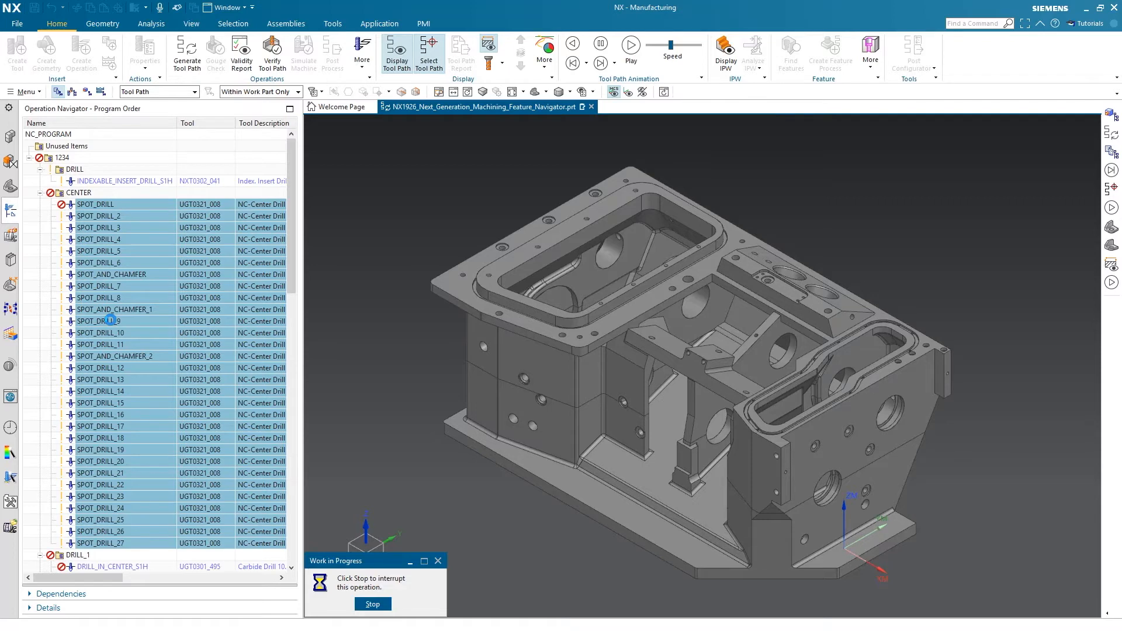
Open SPOT_DRILL_9 and check the top offset distance in its strategy settings
{"action": "double_click", "coordinate": [112, 321]}
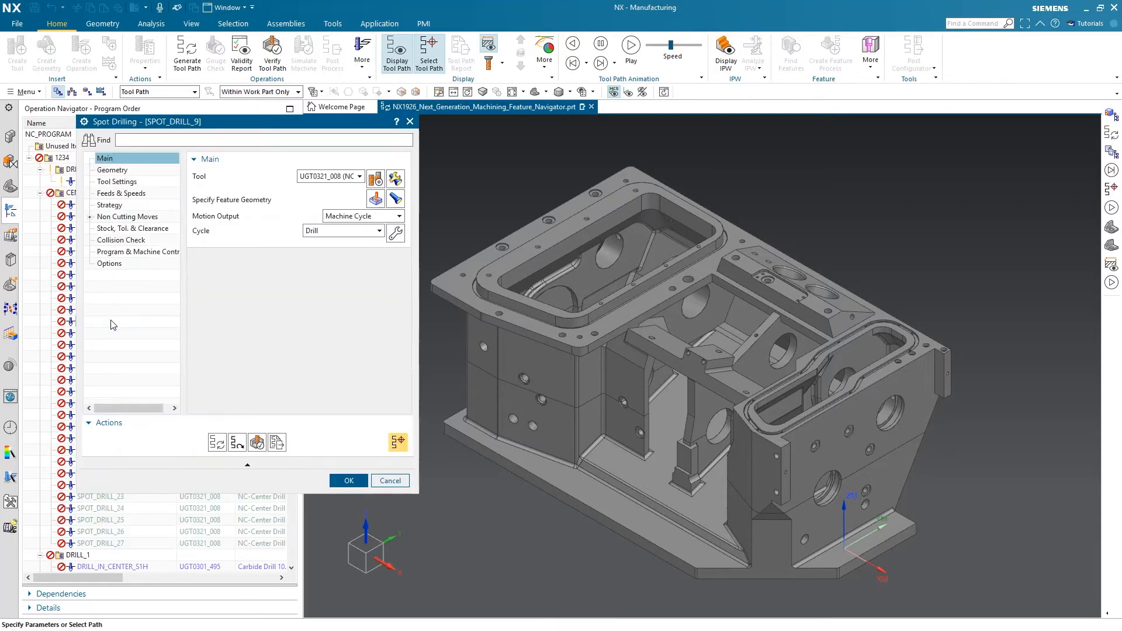
{"action": "left_click", "coordinate": [113, 206]}
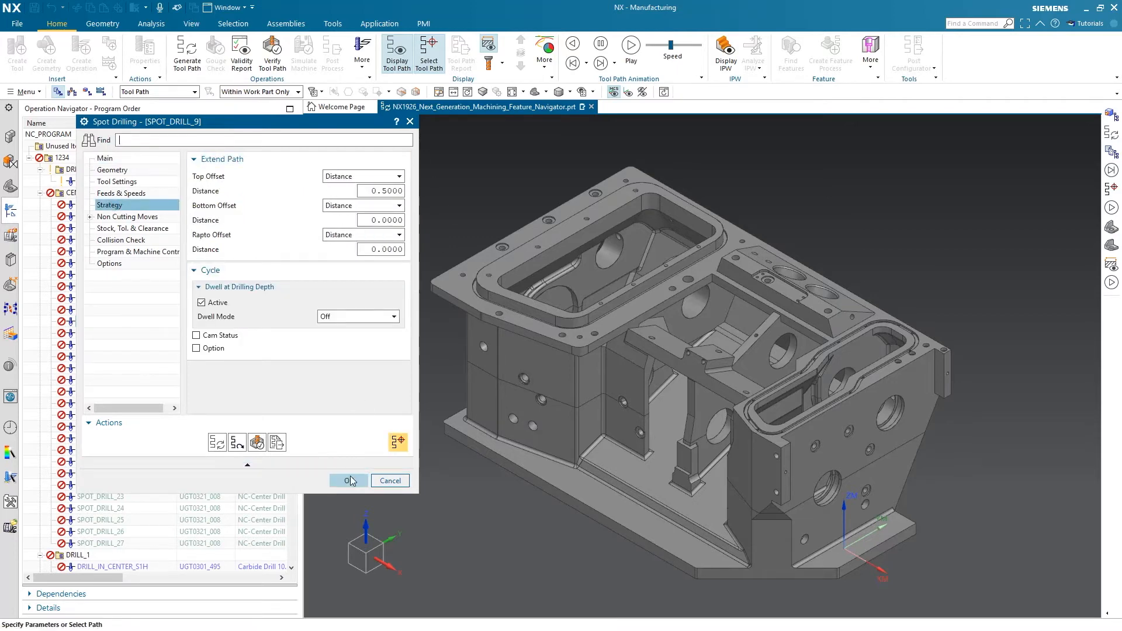
{"action": "left_click", "coordinate": [349, 480]}
Mass edit the five COUNTERMILL operations in the MILL_SEMI_FINISH group, setting their cut pattern to Helical/Spiral
{"action": "scroll", "coordinate": [167, 426], "scroll_direction": "down", "scroll_amount": 15}
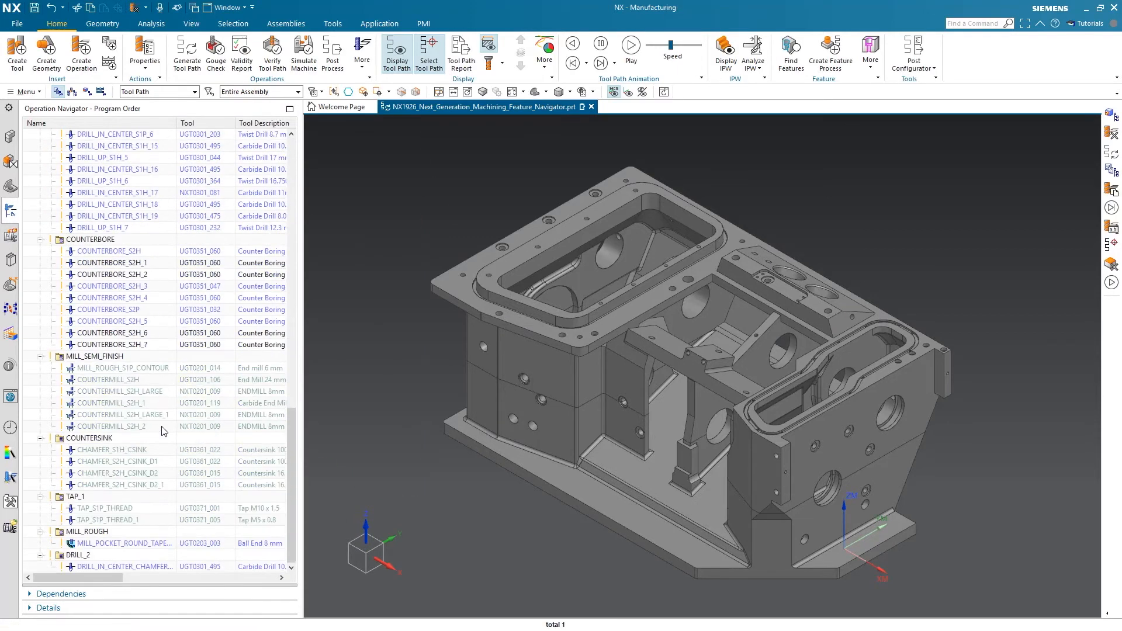
{"action": "left_click", "coordinate": [139, 381]}
{"action": "left_click", "coordinate": [121, 427], "text": "shift"}
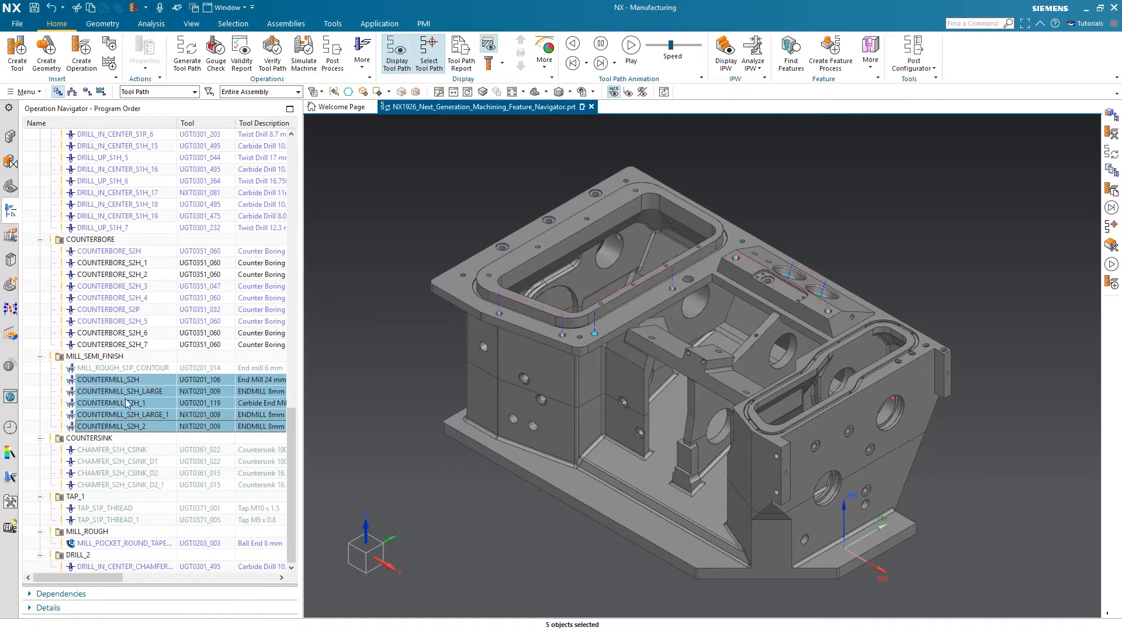
{"action": "right_click", "coordinate": [126, 403]}
{"action": "left_click", "coordinate": [184, 168]}
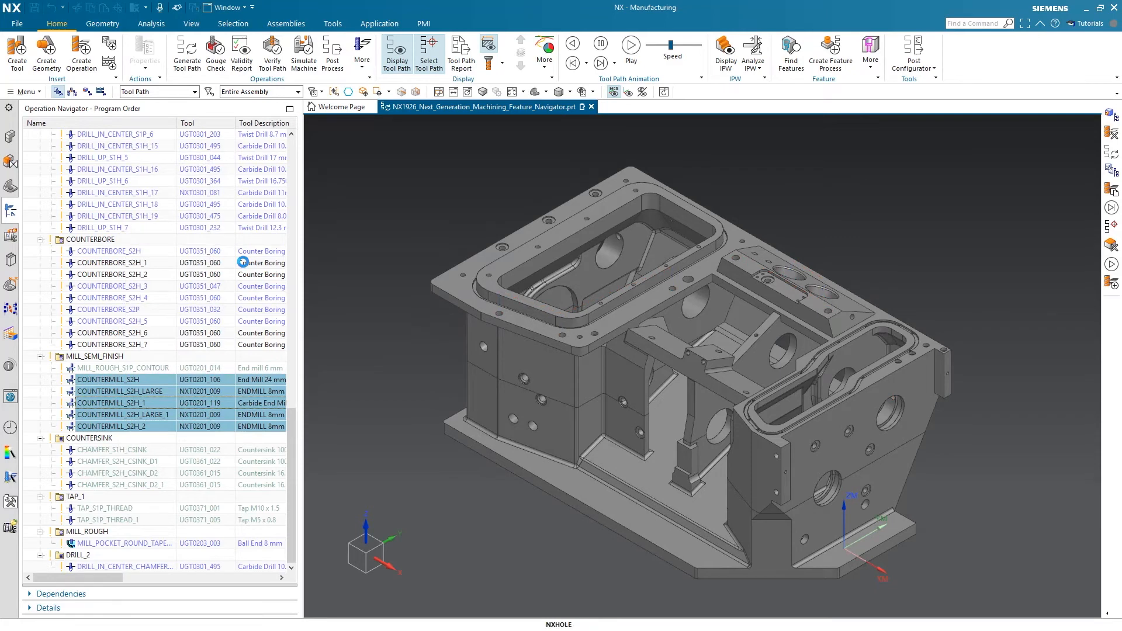
{"action": "left_click", "coordinate": [350, 182]}
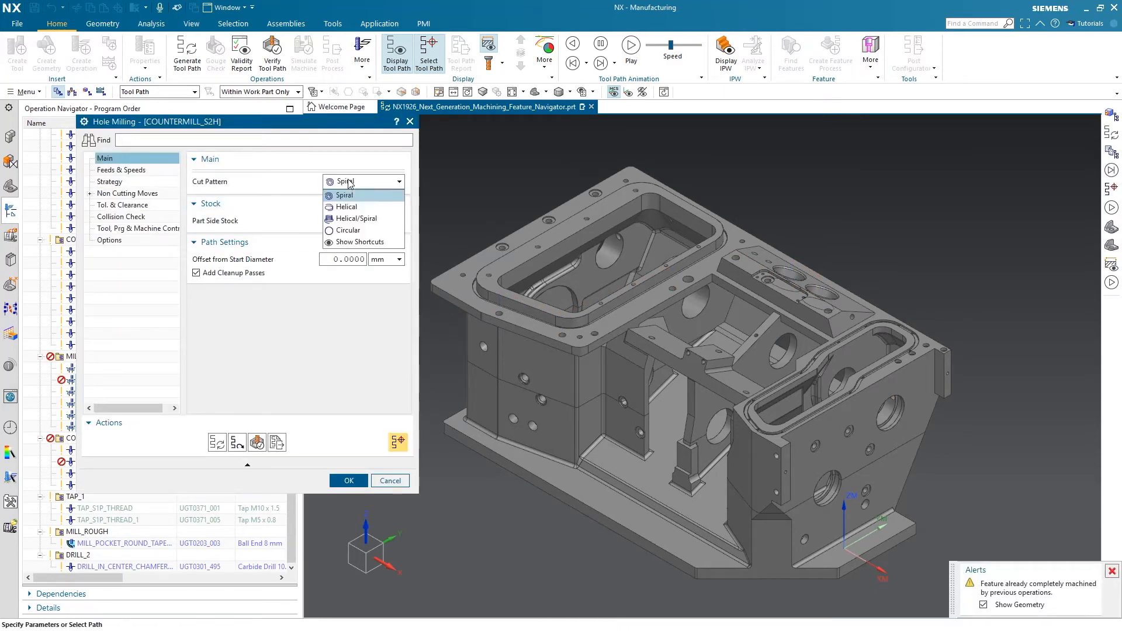
{"action": "left_click", "coordinate": [361, 214]}
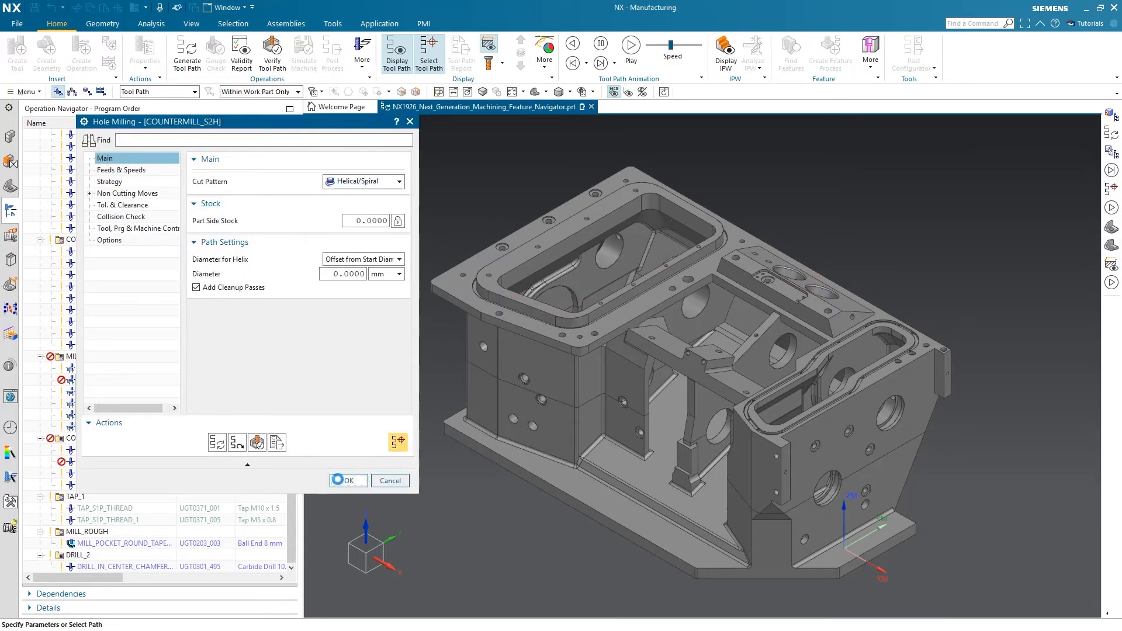
Apply the Helical/Spiral mass edit to the COUNTERMILL operations and check the cut pattern in COUNTERMILL_S2H
{"action": "left_click", "coordinate": [349, 480]}
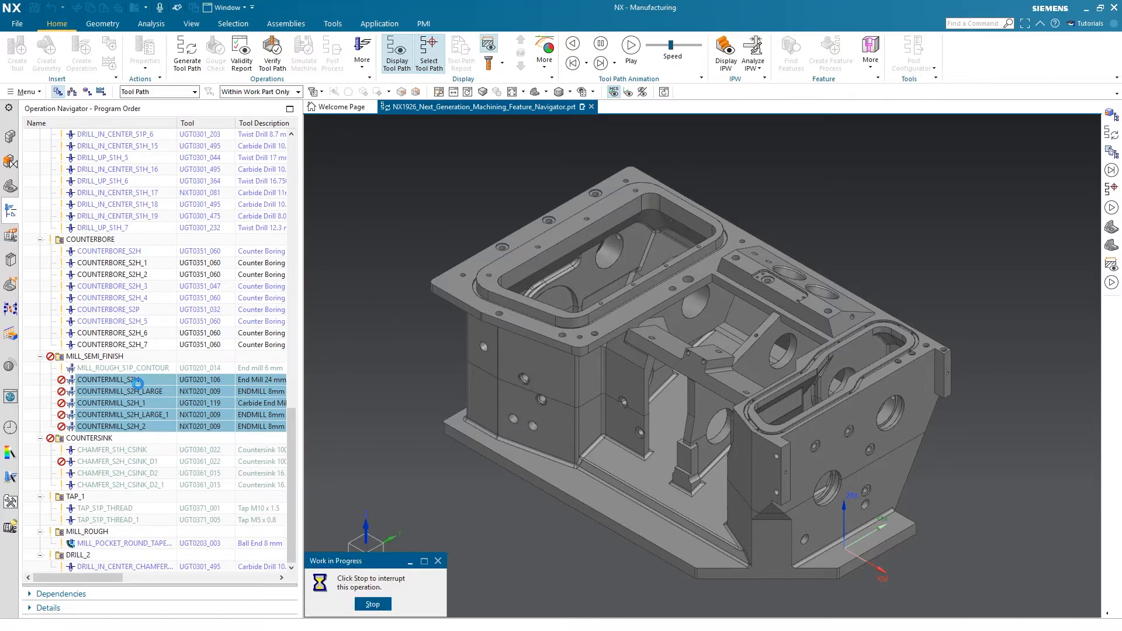
{"action": "double_click", "coordinate": [139, 381]}
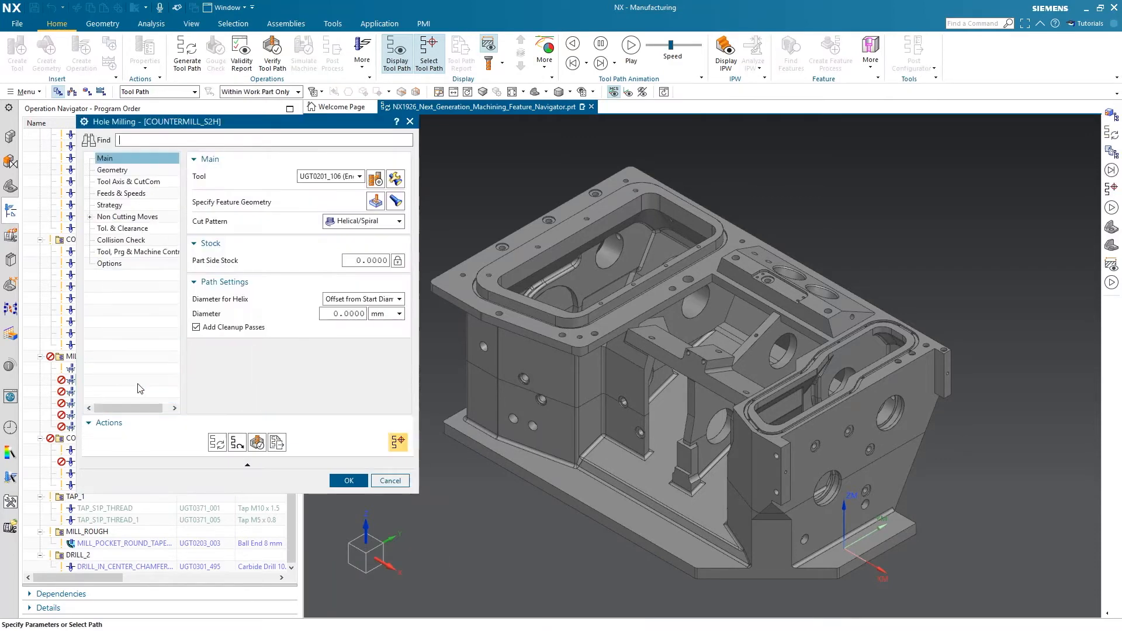
{"action": "left_click", "coordinate": [355, 482]}
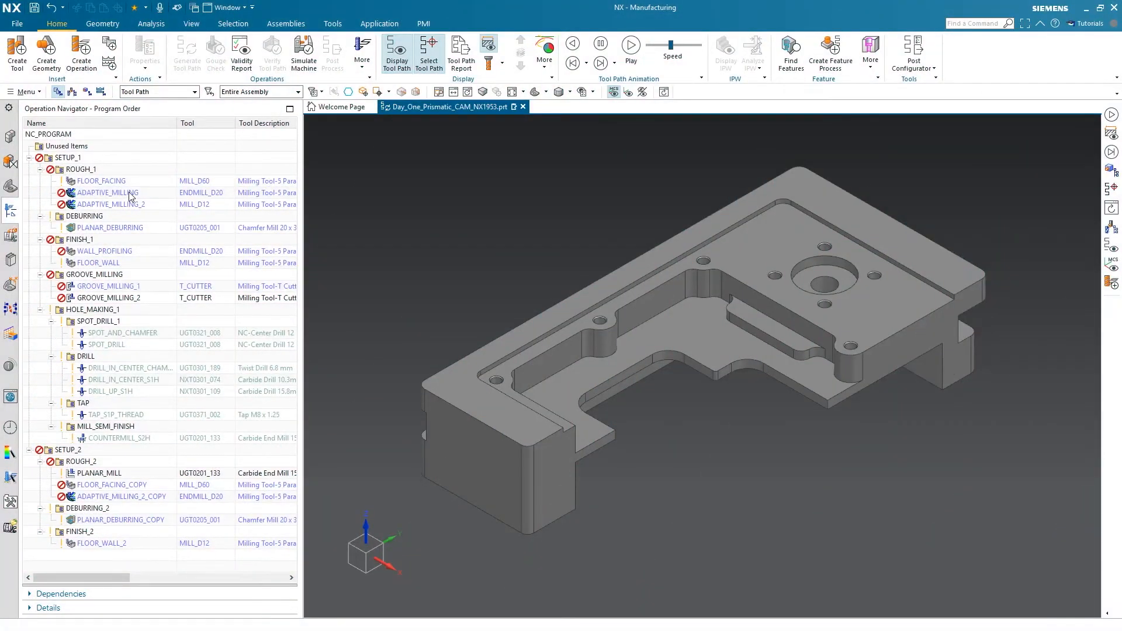
Open the ENDMILL_D20 tool of the ADAPTIVE_MILLING operation and set its relief diameter to 19.8 and relief length to 10
{"action": "left_click", "coordinate": [128, 192]}
{"action": "double_click", "coordinate": [128, 192]}
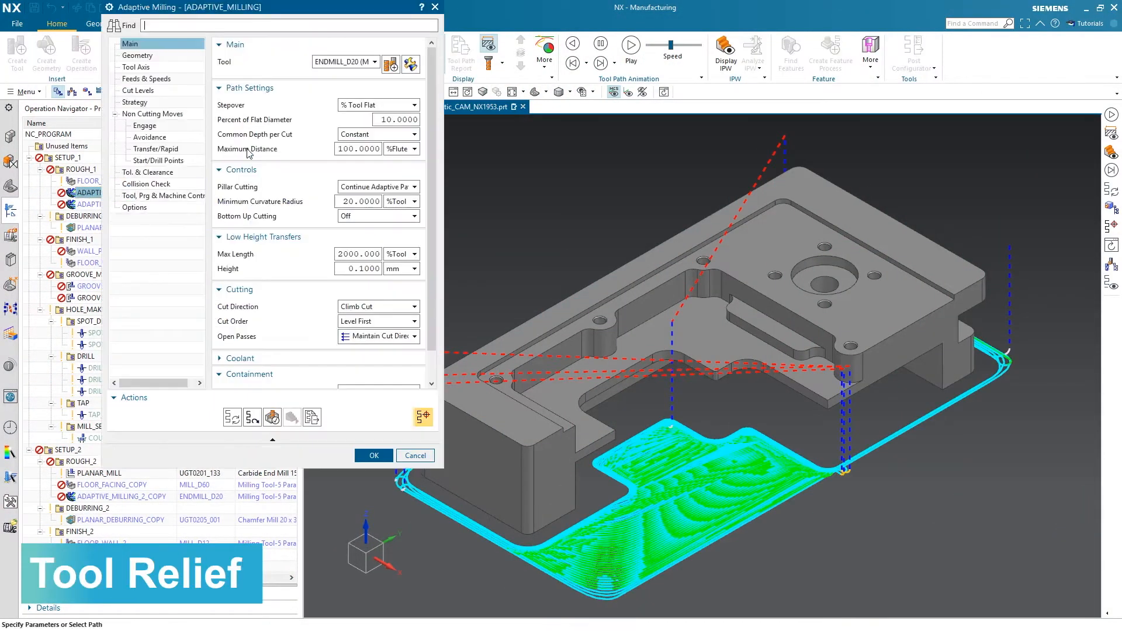
{"action": "left_click", "coordinate": [412, 62]}
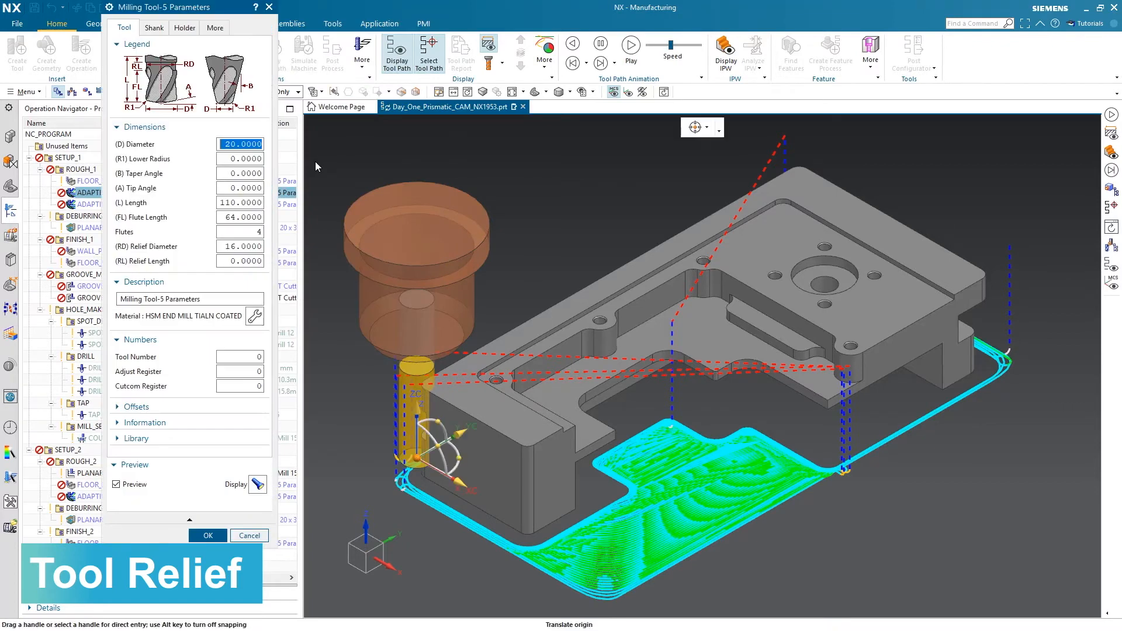
{"action": "left_click", "coordinate": [238, 251]}
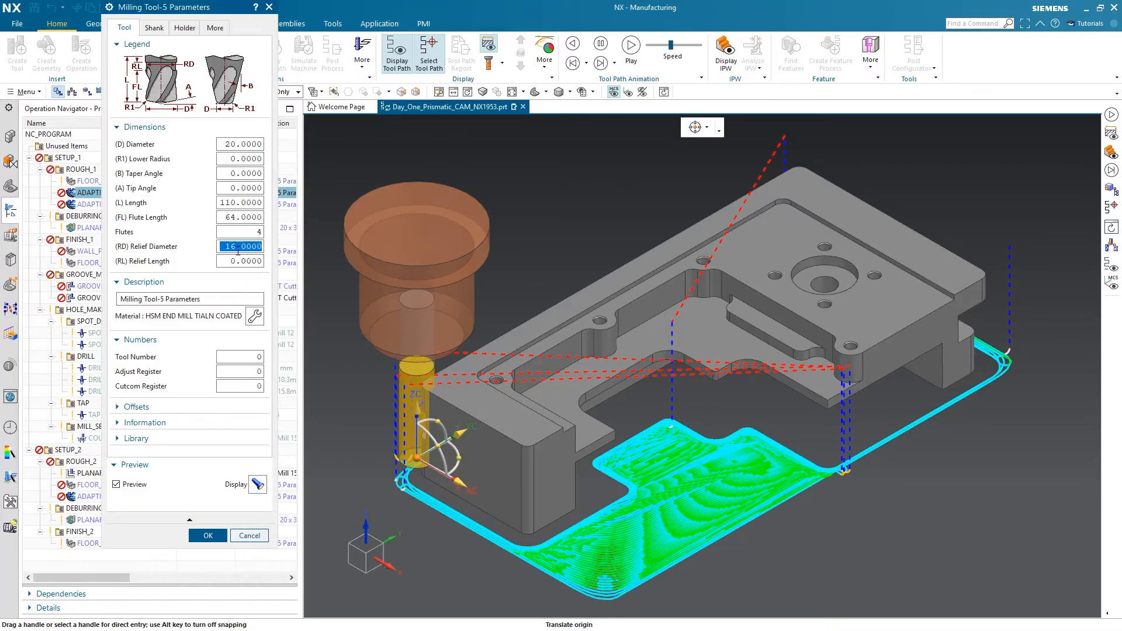
{"action": "type", "text": "19.8"}
{"action": "left_click", "coordinate": [235, 259]}
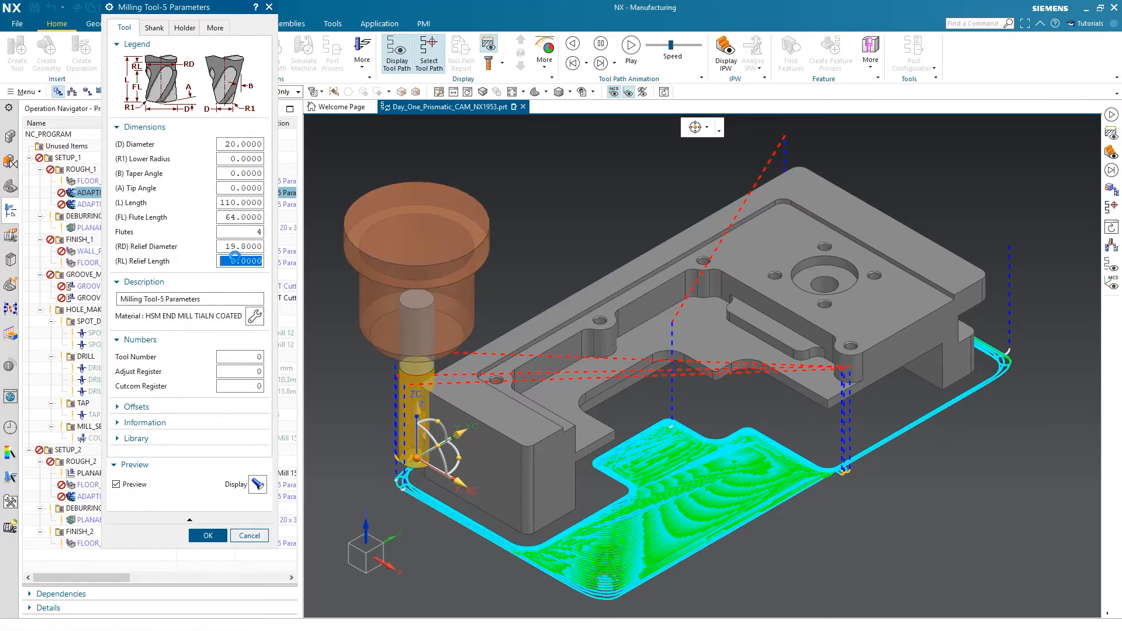
{"action": "type", "text": "10"}
Set the end mill's relief length to 15 and relief diameter to 19 with the tool's relief section in close view
{"action": "middle_click_drag", "start_coordinate": [422, 367], "coordinate": [421, 317]}
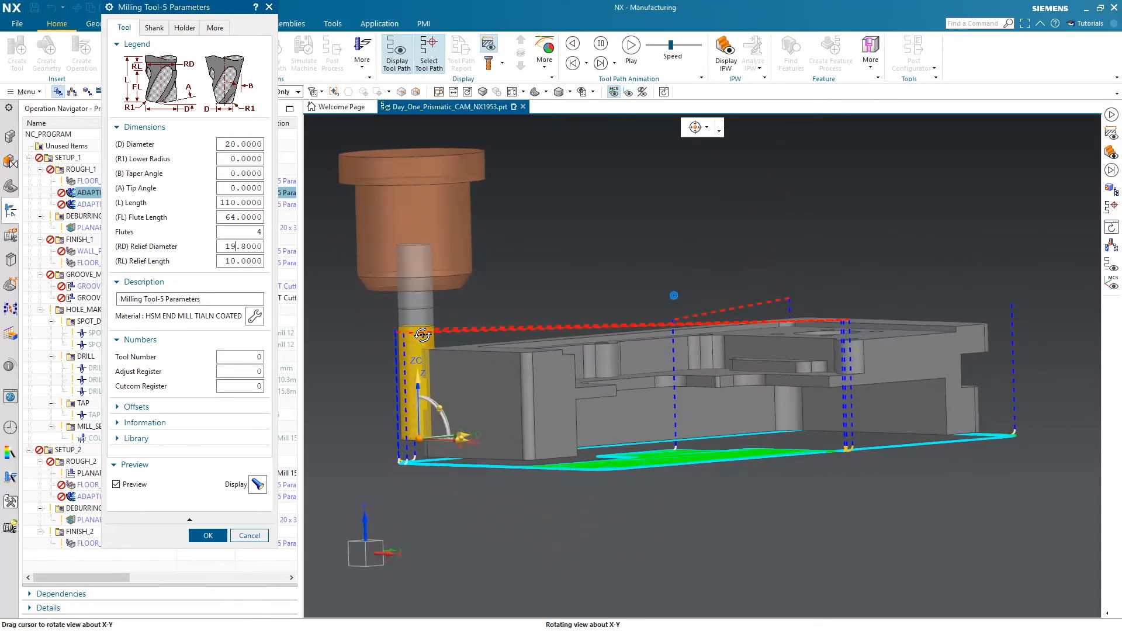
{"action": "scroll", "coordinate": [420, 294], "scroll_direction": "up", "scroll_amount": 9}
{"action": "scroll", "coordinate": [637, 324], "scroll_direction": "down", "scroll_amount": 4}
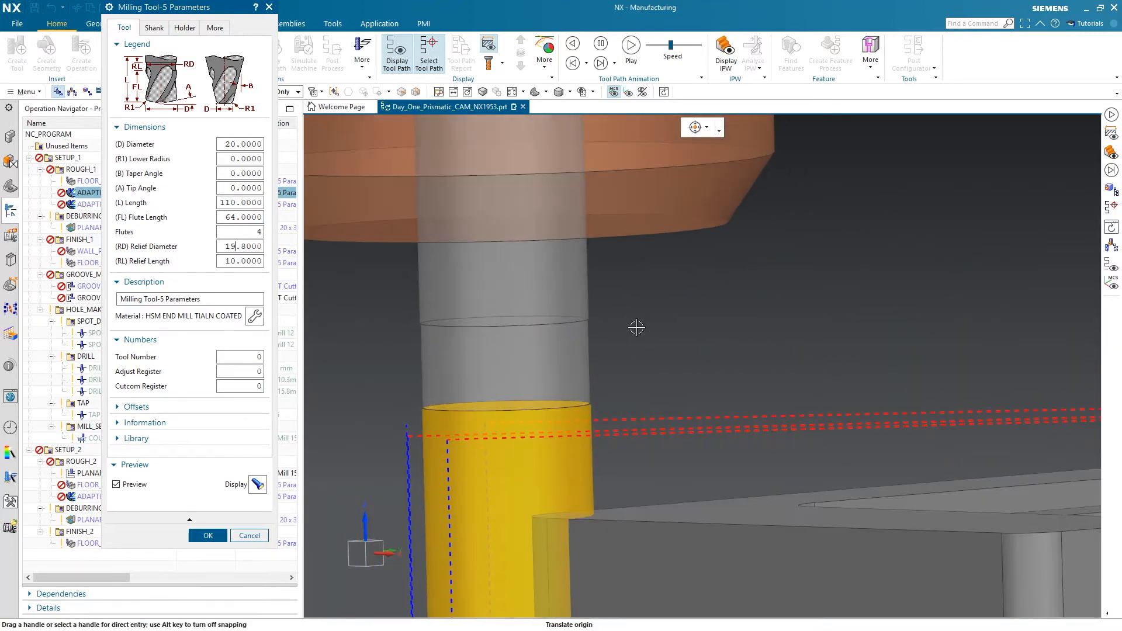
{"action": "double_click", "coordinate": [237, 258]}
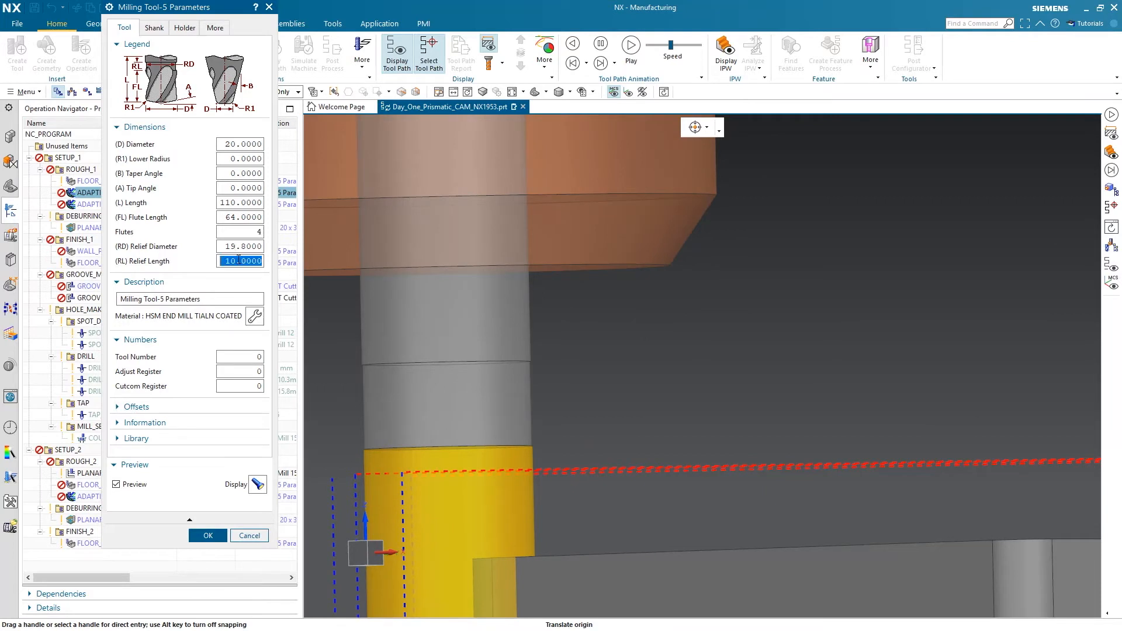
{"action": "type", "text": "15"}
{"action": "double_click", "coordinate": [245, 245]}
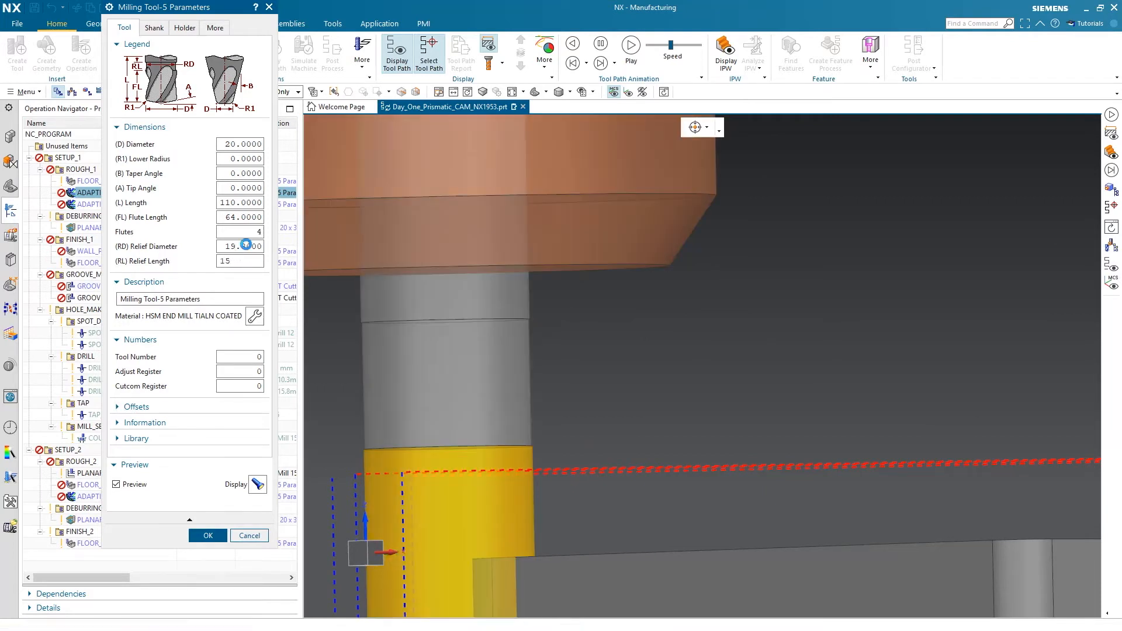
{"action": "type", "text": "19"}
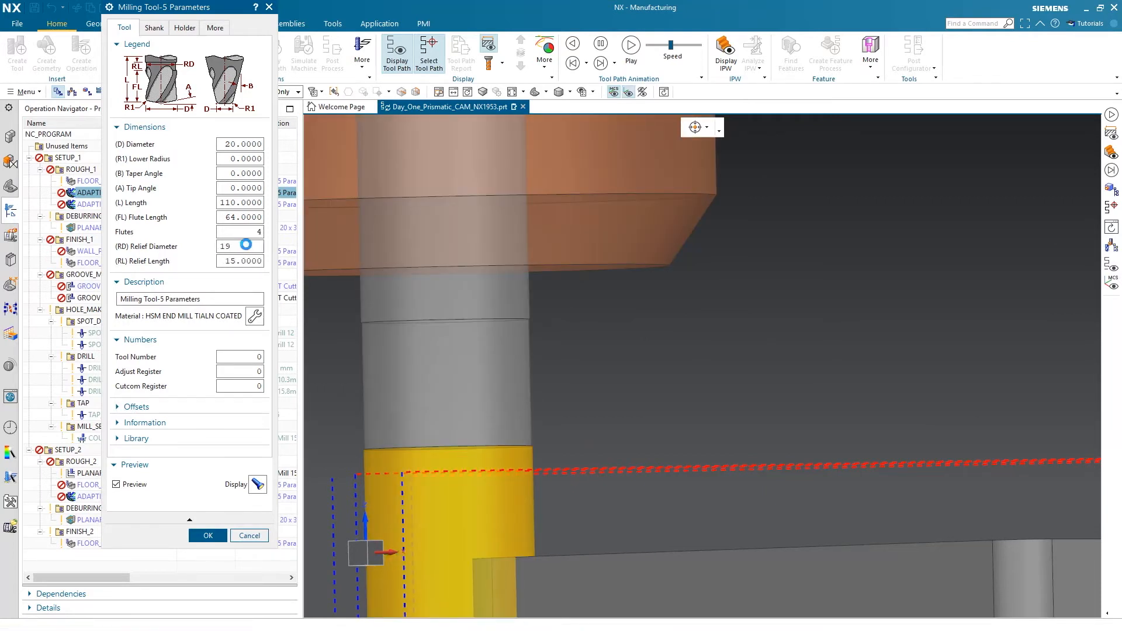
{"action": "key", "text": "Return"}
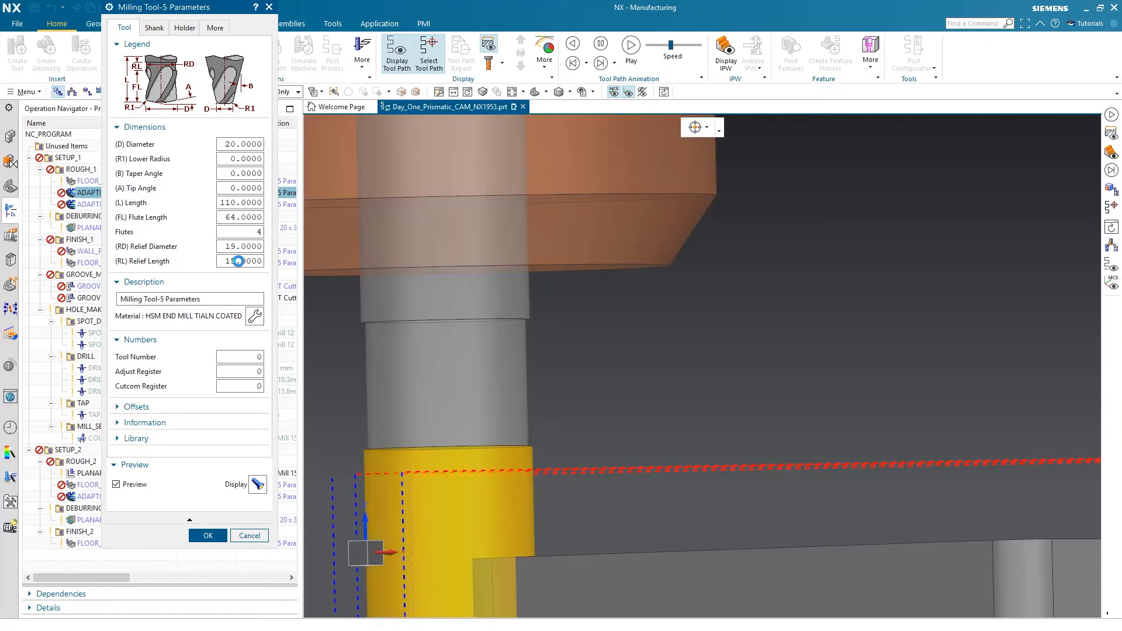
Set the end mill's relief diameter to 19.8 and accept the tool and ADAPTIVE_MILLING changes
{"action": "double_click", "coordinate": [237, 246]}
{"action": "type", "text": "19.8"}
{"action": "key", "text": "Return"}
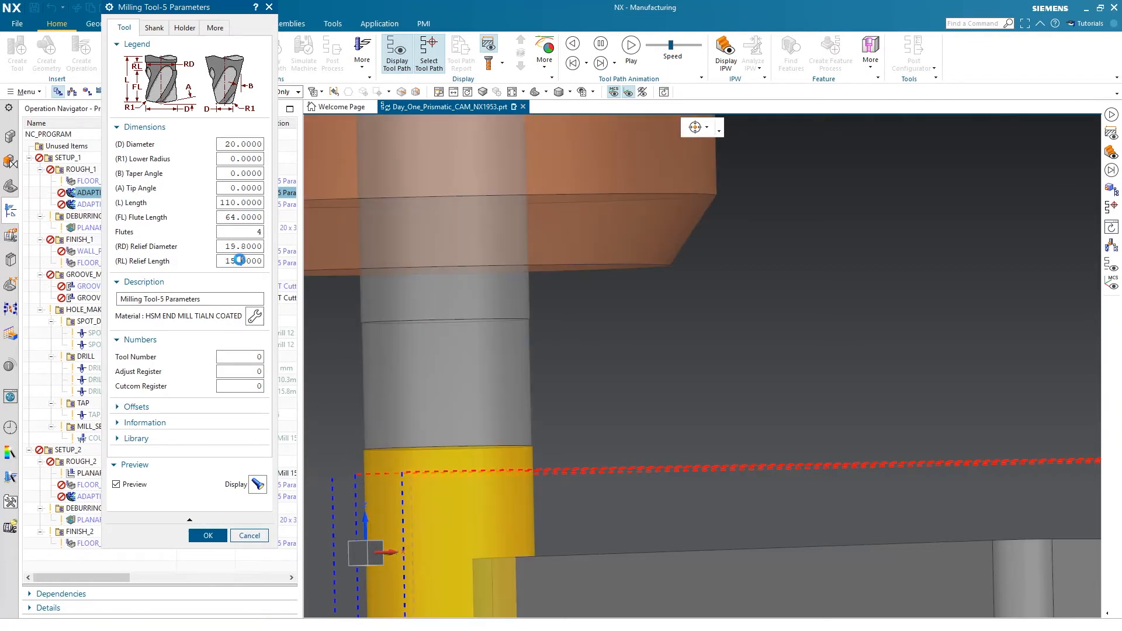
{"action": "left_click", "coordinate": [208, 535]}
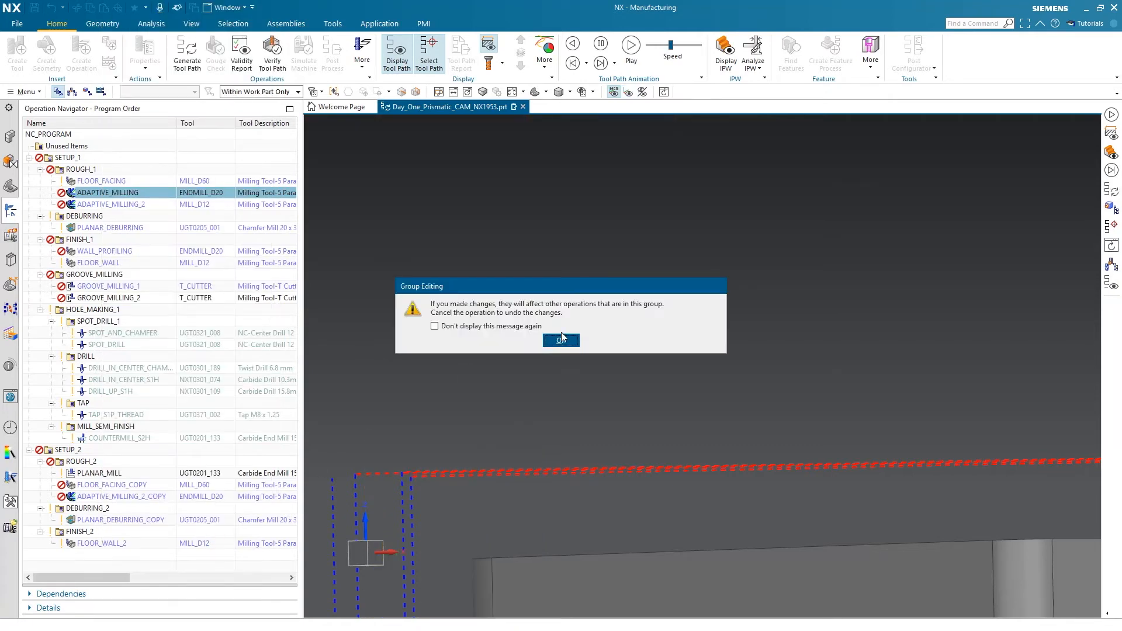
{"action": "left_click", "coordinate": [562, 339]}
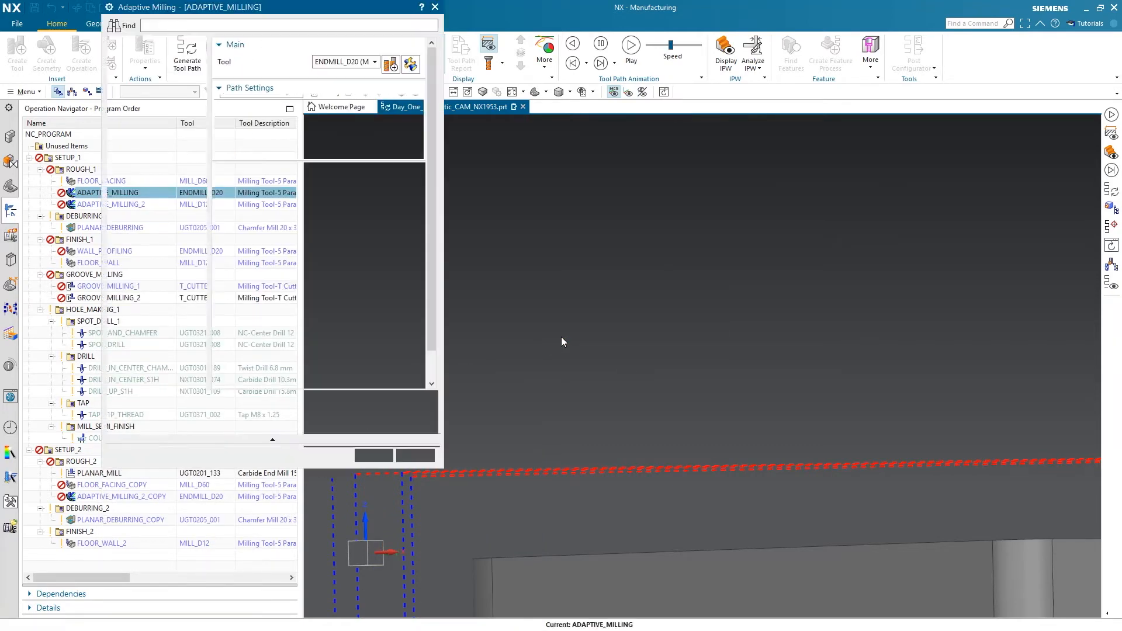
{"action": "left_click", "coordinate": [368, 454]}
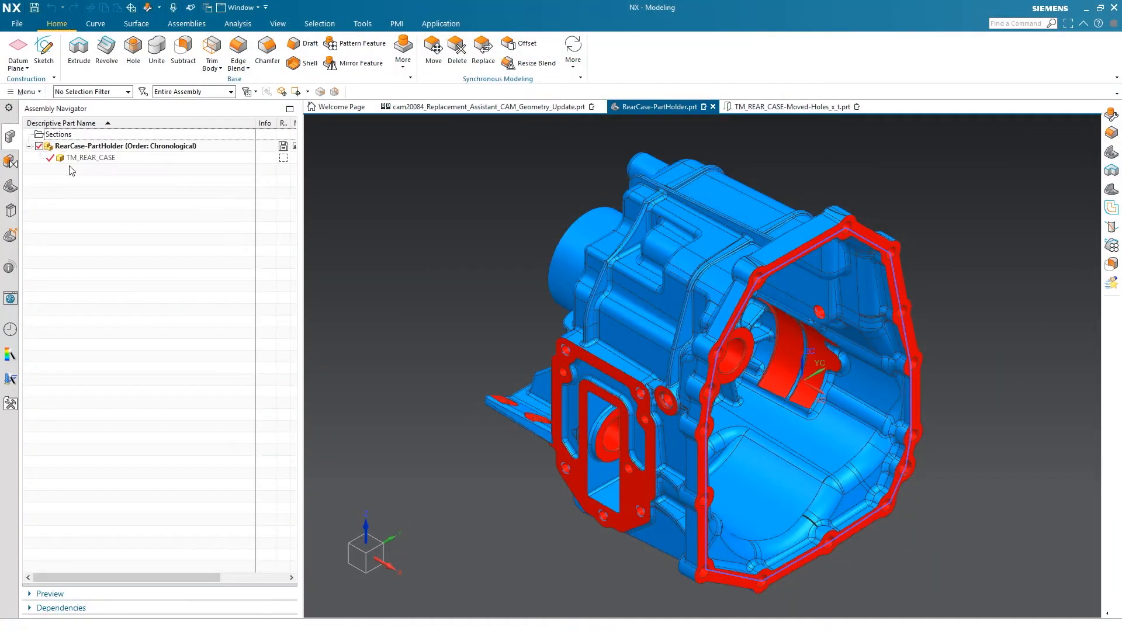
Replace the TM_REAR_CASE component in RearCase-PartHolder with TM_REAR_CASE-Moved-Holes_x_t.prt
{"action": "right_click", "coordinate": [92, 160]}
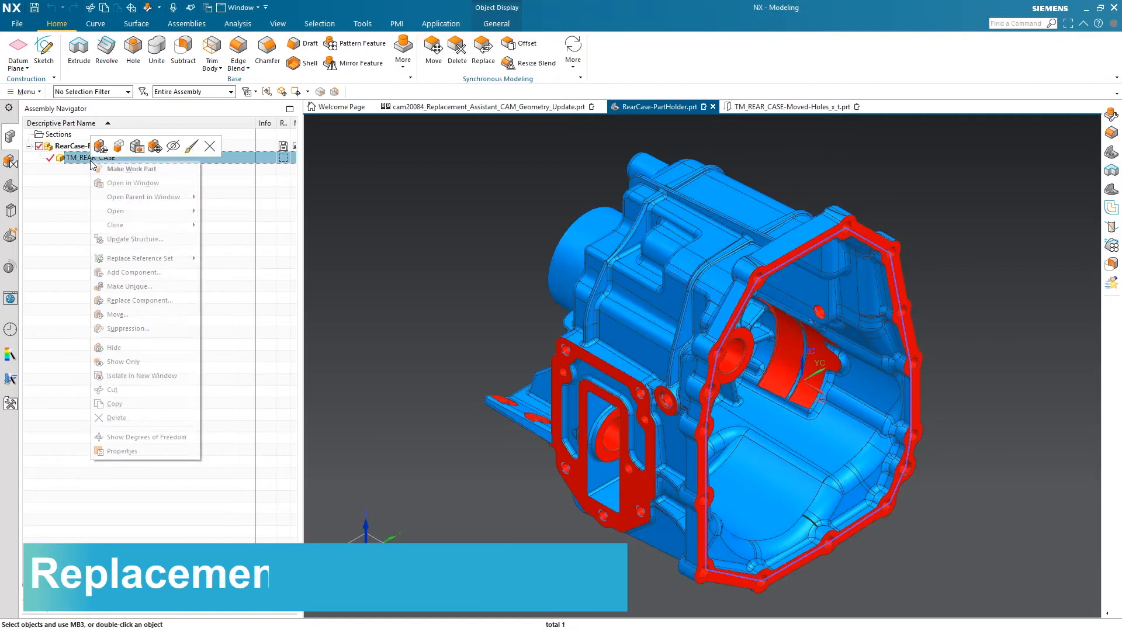
{"action": "left_click", "coordinate": [178, 301]}
{"action": "left_click", "coordinate": [211, 270]}
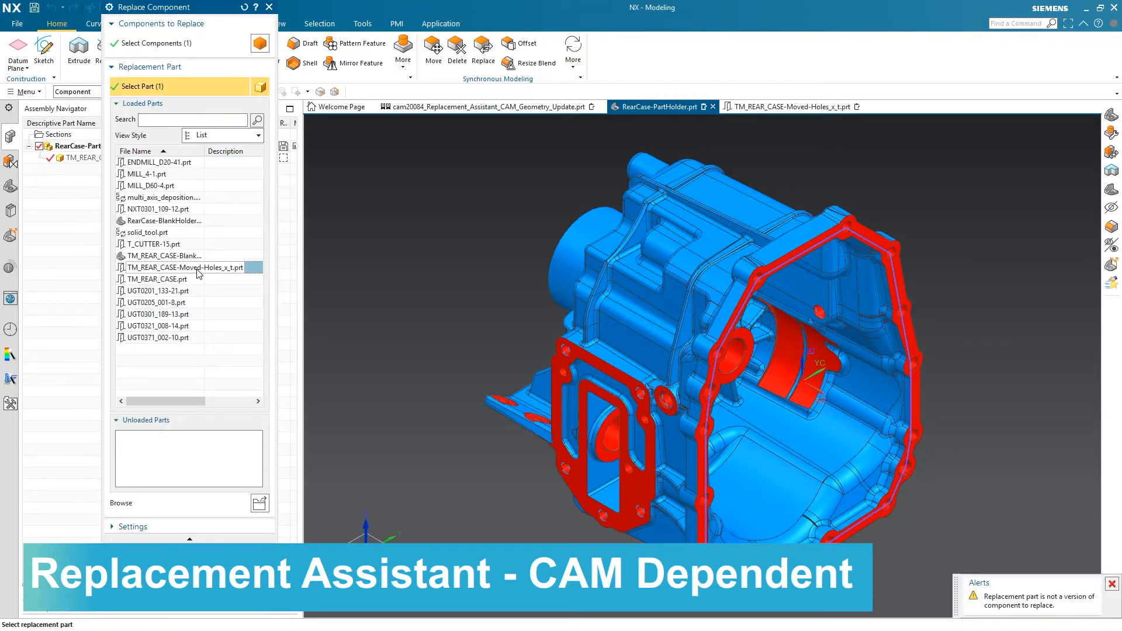
{"action": "left_click", "coordinate": [167, 555]}
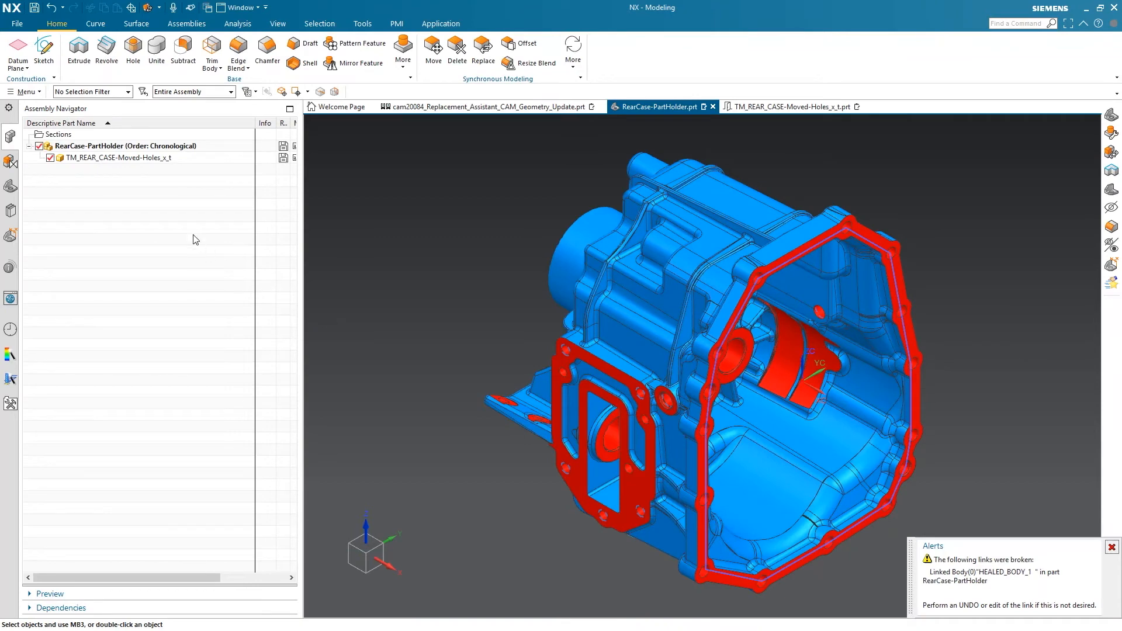
Edit the broken linked body HEALED_BODY_1 and select the rear case body of the replacement part as its new parent
{"action": "left_click", "coordinate": [10, 186]}
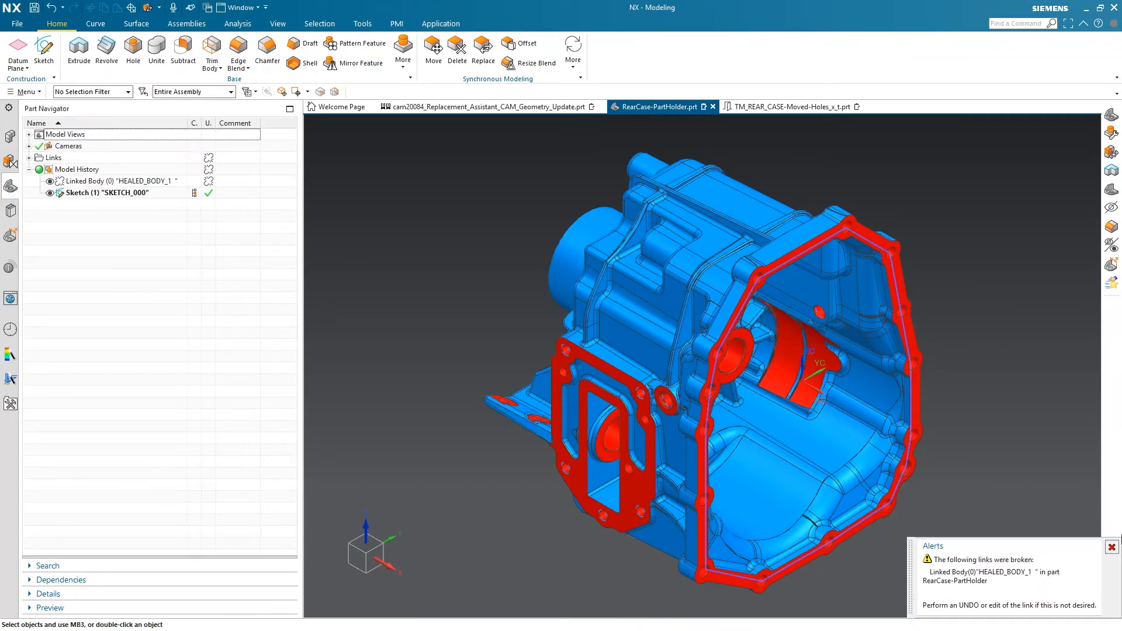
{"action": "left_click", "coordinate": [1112, 547]}
{"action": "double_click", "coordinate": [120, 181]}
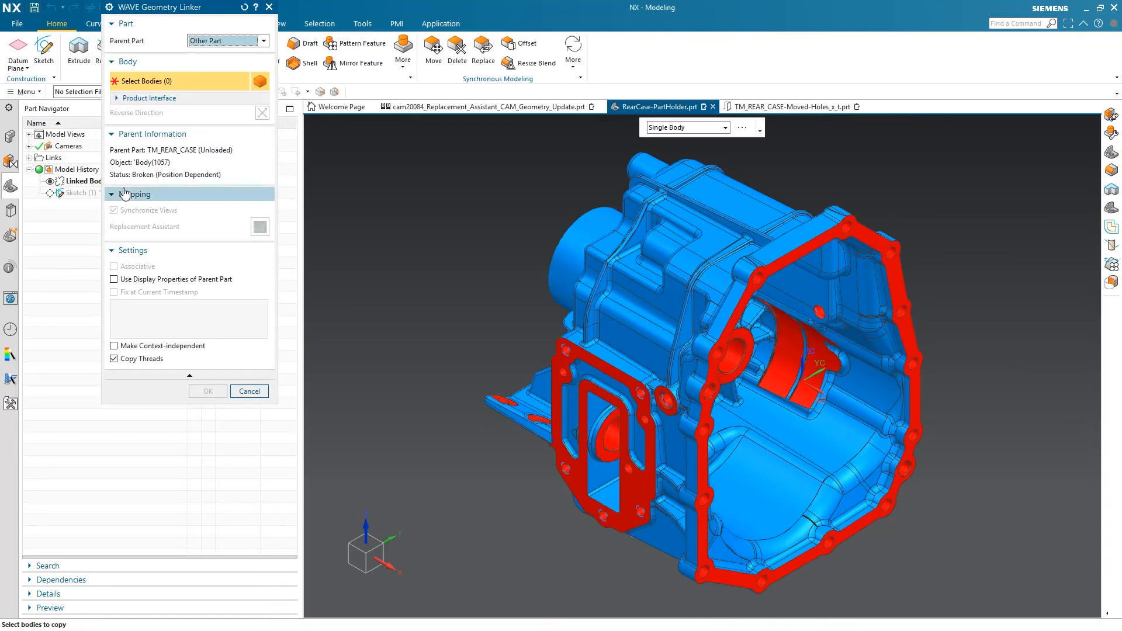
{"action": "scroll", "coordinate": [535, 412], "scroll_direction": "up", "scroll_amount": 5}
{"action": "scroll", "coordinate": [476, 413], "scroll_direction": "up", "scroll_amount": 3}
{"action": "left_click", "coordinate": [477, 415]}
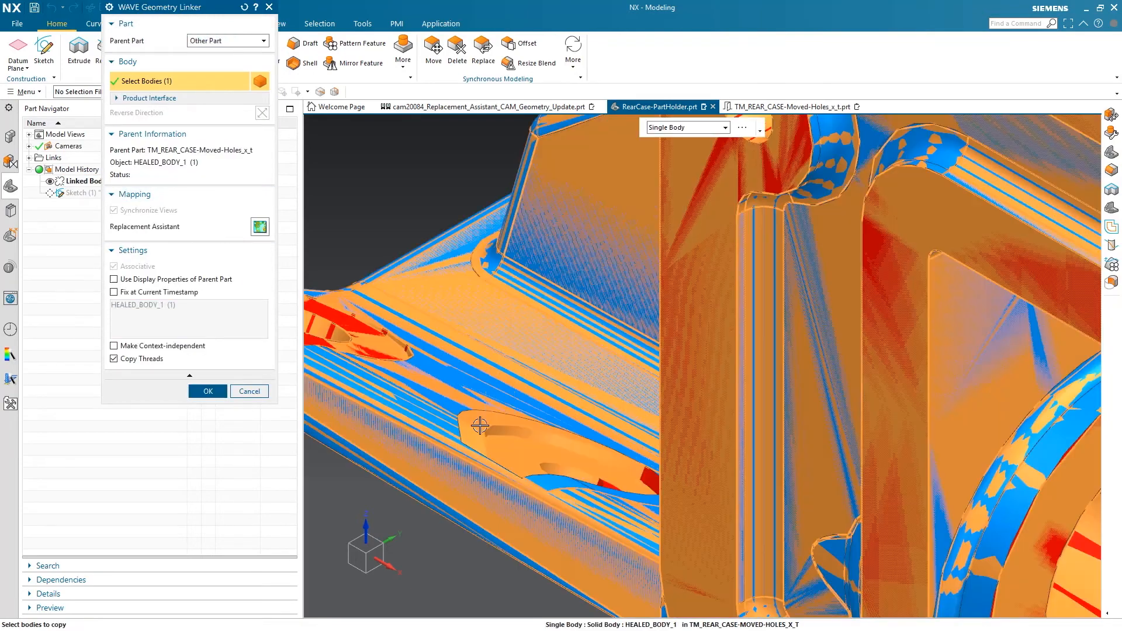
Start the Replacement Assistant for the linked body, set the object type to Objects With Dependents and find those objects
{"action": "left_click", "coordinate": [261, 231]}
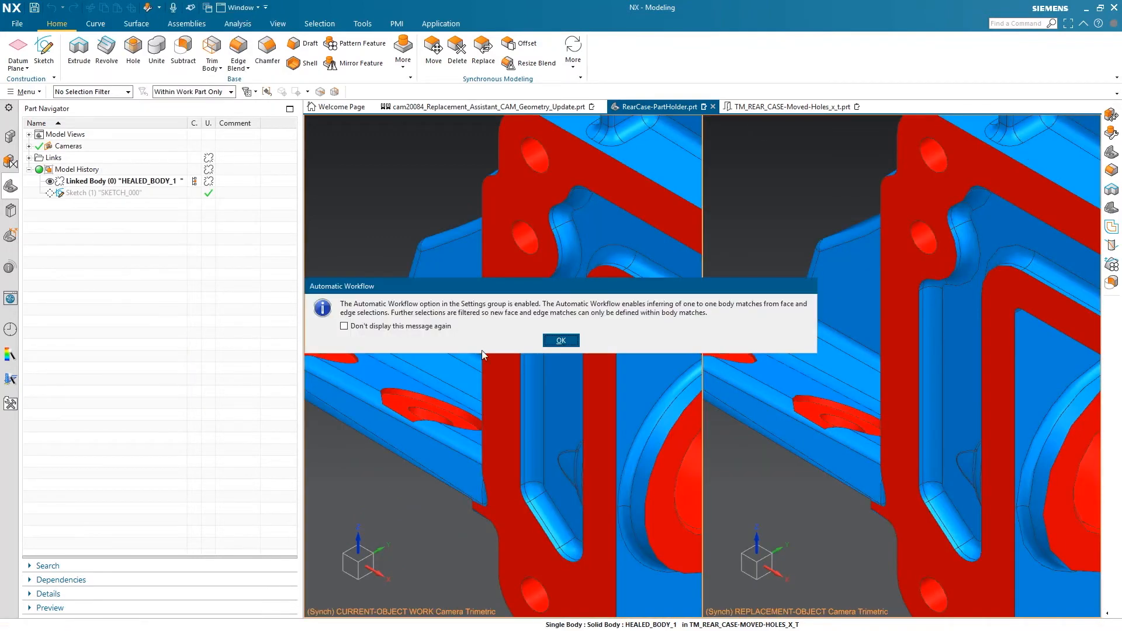
{"action": "left_click", "coordinate": [562, 341]}
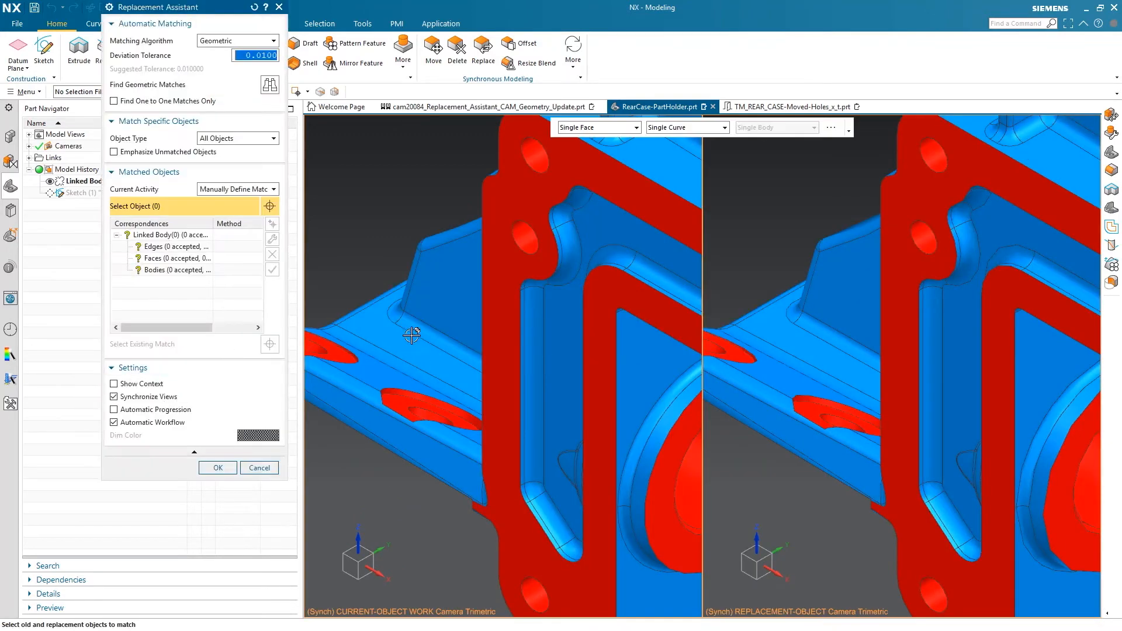
{"action": "scroll", "coordinate": [409, 327], "scroll_direction": "down", "scroll_amount": 3}
{"action": "scroll", "coordinate": [407, 322], "scroll_direction": "down", "scroll_amount": 2}
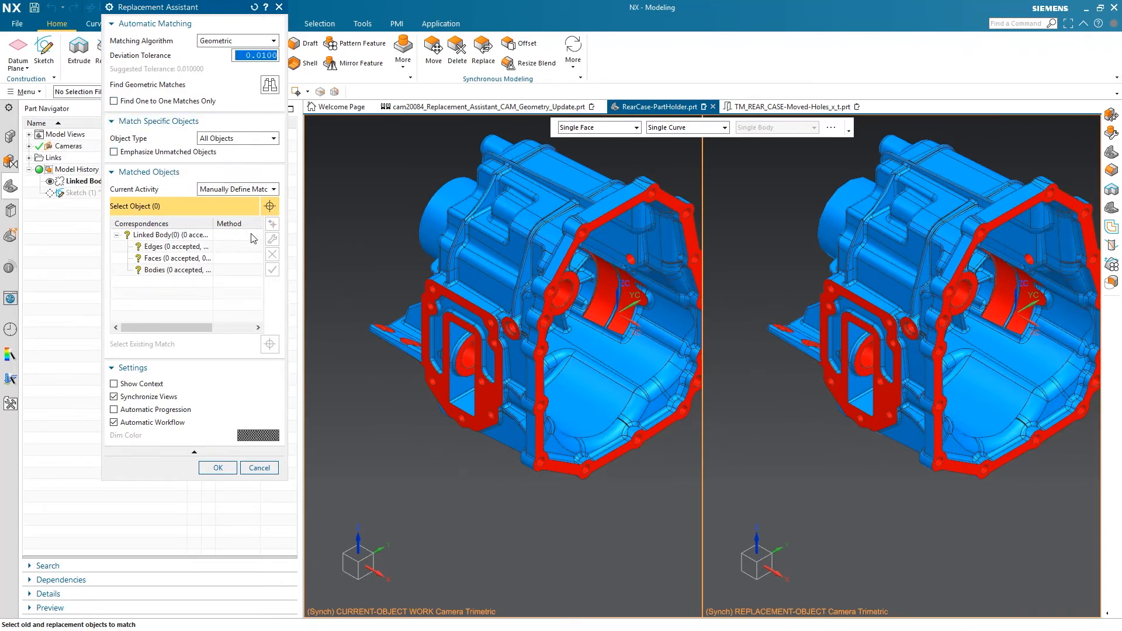
{"action": "left_click", "coordinate": [242, 189]}
{"action": "left_click", "coordinate": [243, 194]}
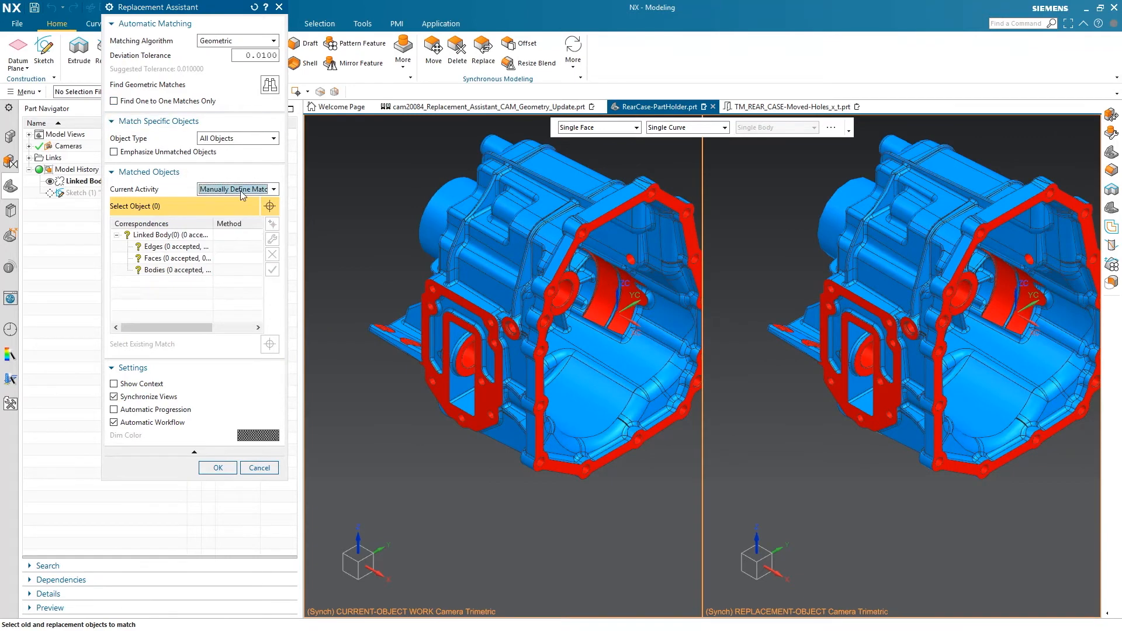
{"action": "left_click", "coordinate": [233, 138]}
{"action": "left_click", "coordinate": [236, 158]}
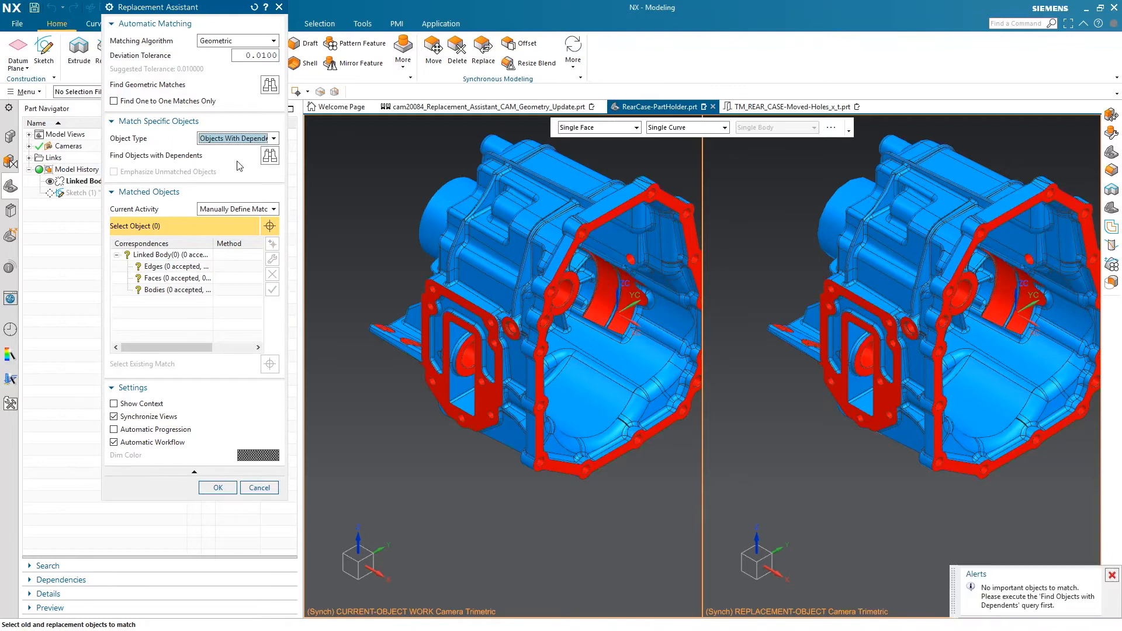
{"action": "left_click", "coordinate": [268, 157]}
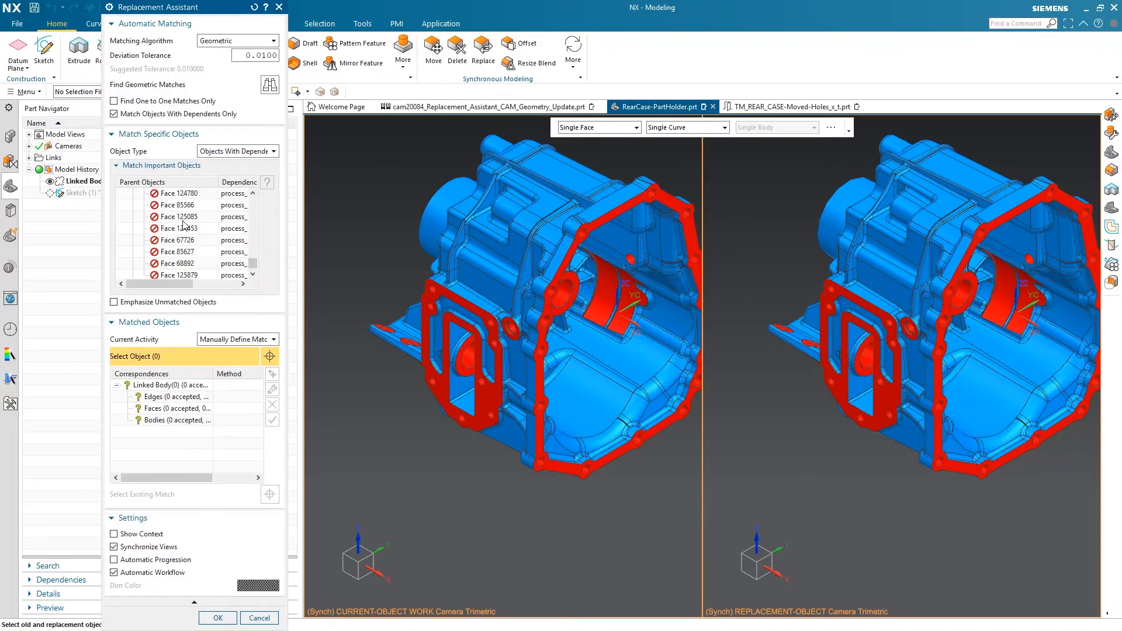
Select the listed parent faces down to Face 125879 and examine where they lie on the current rear case
{"action": "scroll", "coordinate": [185, 223], "scroll_direction": "up", "scroll_amount": 2}
{"action": "left_click", "coordinate": [183, 197]}
{"action": "scroll", "coordinate": [178, 254], "scroll_direction": "down", "scroll_amount": 4}
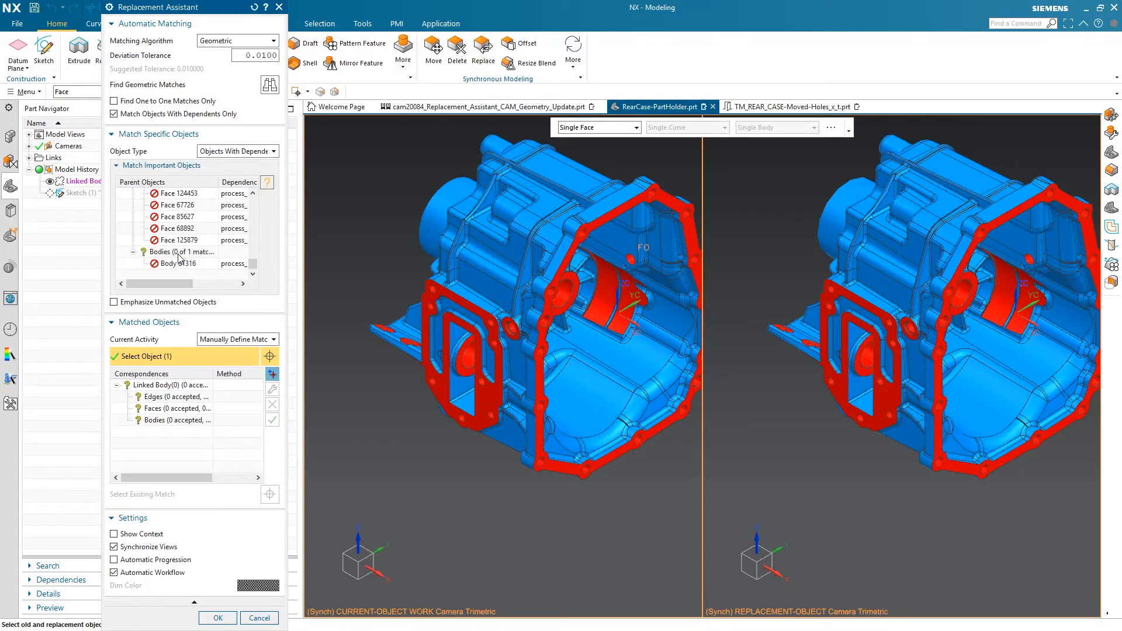
{"action": "left_click", "coordinate": [170, 242], "text": "shift"}
{"action": "scroll", "coordinate": [468, 340], "scroll_direction": "up", "scroll_amount": 4}
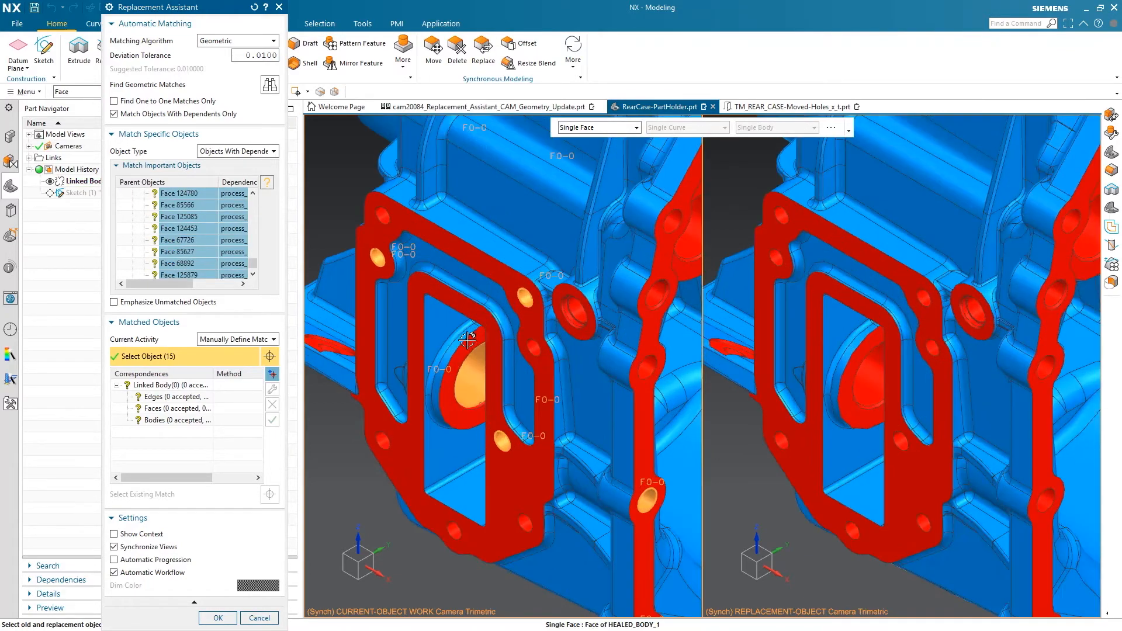
{"action": "scroll", "coordinate": [467, 340], "scroll_direction": "down", "scroll_amount": 5}
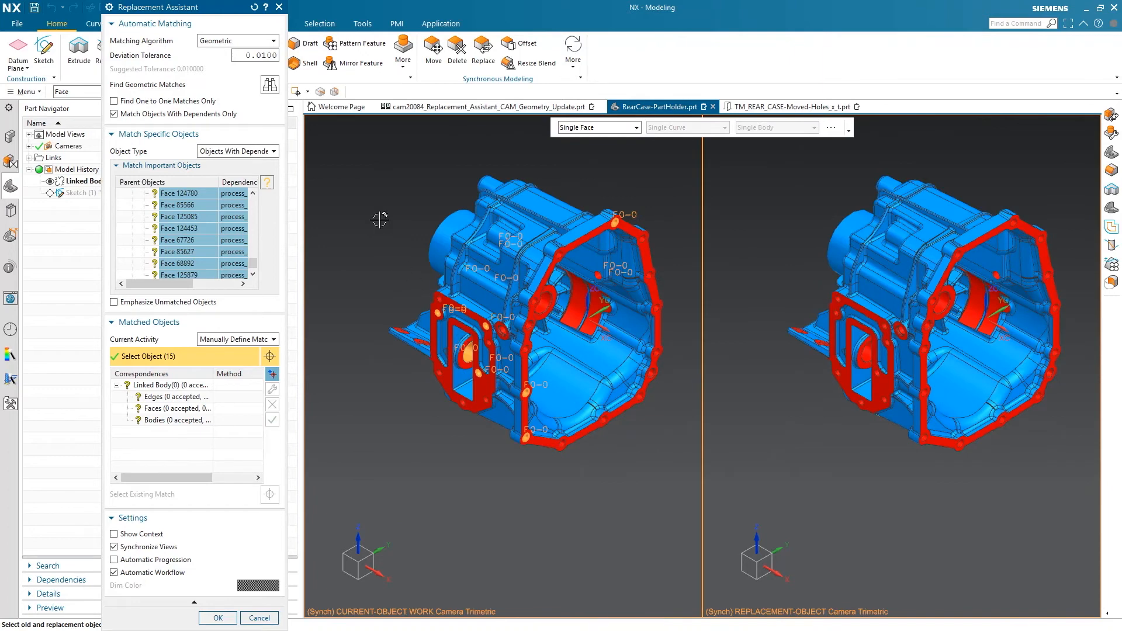
Find geometric matches at the 0.0100 deviation tolerance and accept all correspondences of Linked Body(0)
{"action": "left_click", "coordinate": [274, 82]}
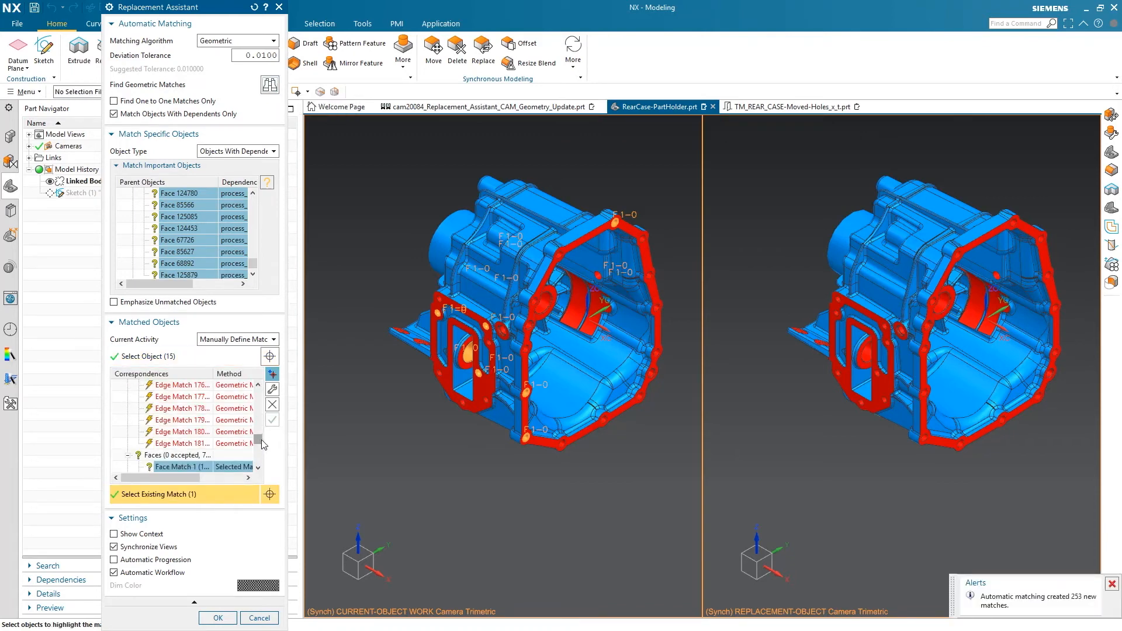
{"action": "scroll", "coordinate": [261, 440], "scroll_direction": "down", "scroll_amount": 3}
{"action": "left_click_drag", "start_coordinate": [263, 444], "coordinate": [260, 386]}
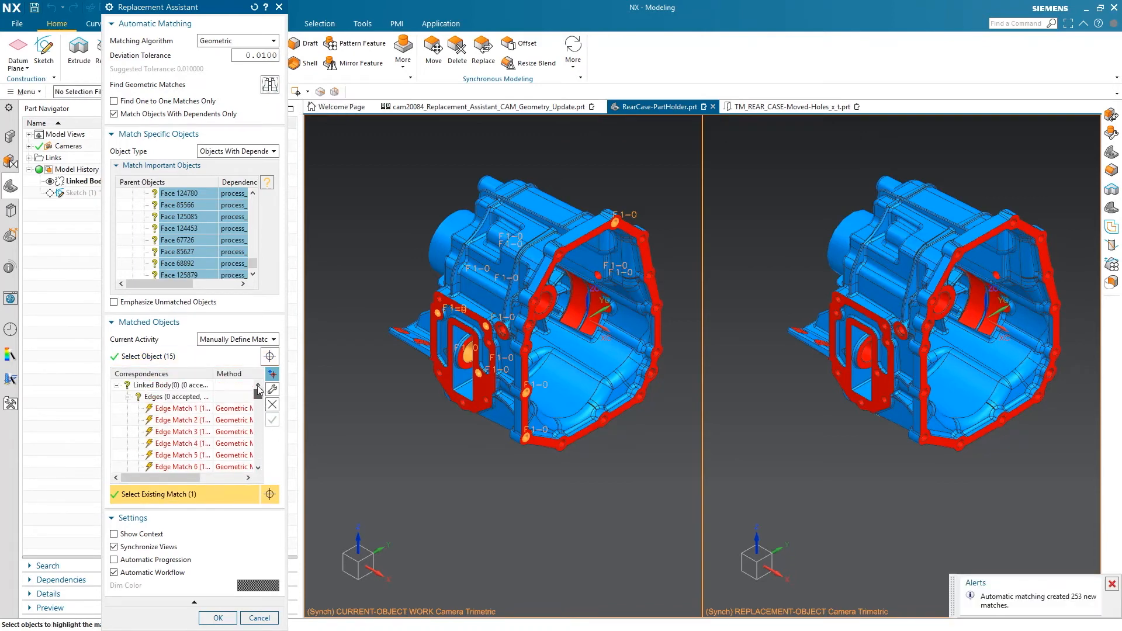
{"action": "left_click", "coordinate": [178, 386]}
{"action": "left_click", "coordinate": [272, 419]}
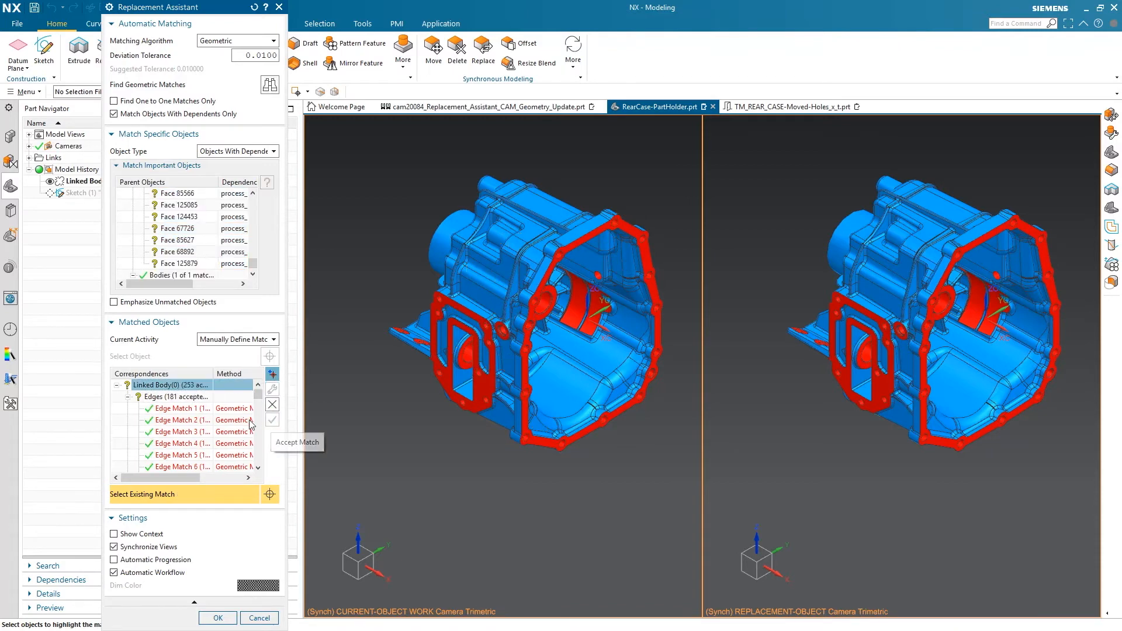
Select Face Match 69 through Face Match 72 in the correspondences list and examine where they lie on both rear cases
{"action": "left_click_drag", "start_coordinate": [257, 395], "coordinate": [253, 453]}
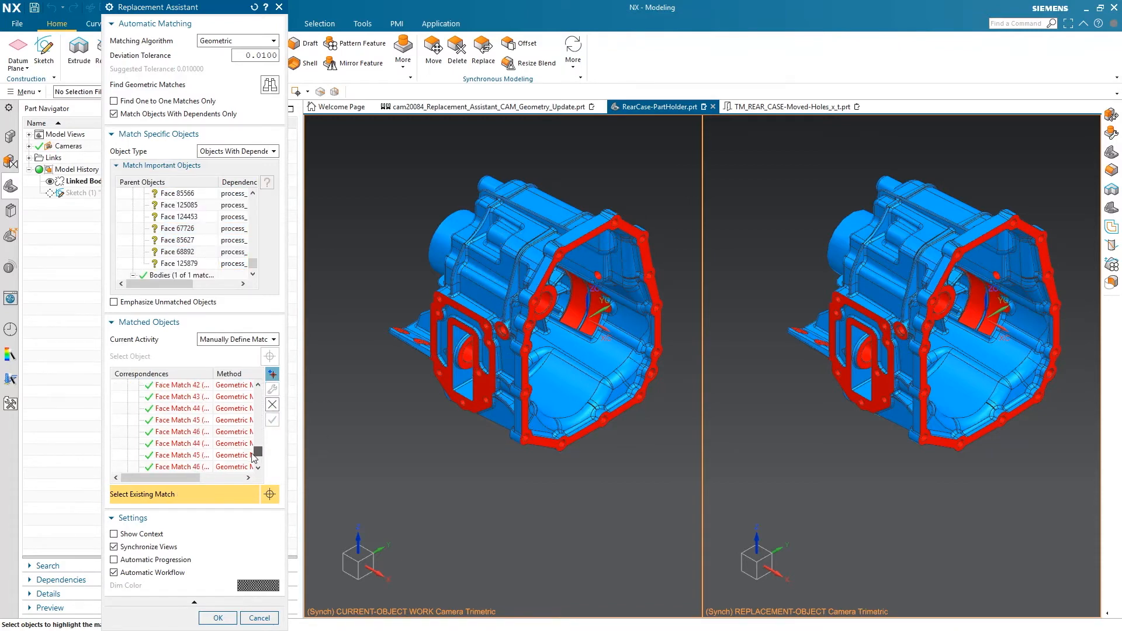
{"action": "left_click", "coordinate": [181, 432]}
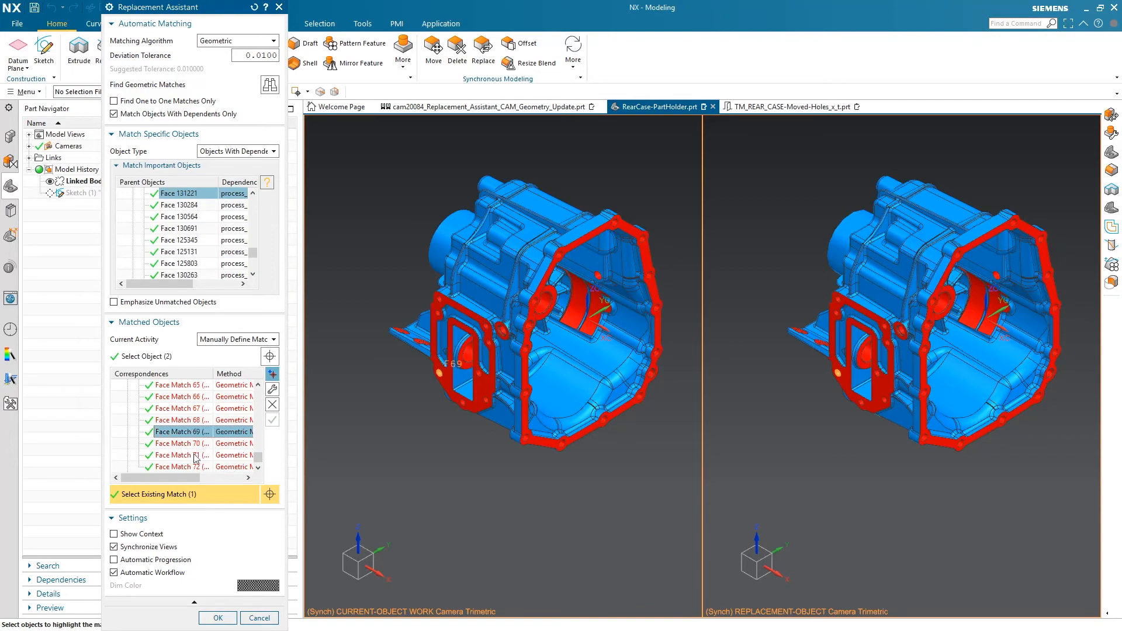
{"action": "scroll", "coordinate": [190, 447], "scroll_direction": "down", "scroll_amount": 1}
{"action": "left_click", "coordinate": [186, 443], "text": "shift"}
{"action": "scroll", "coordinate": [484, 303], "scroll_direction": "up", "scroll_amount": 3}
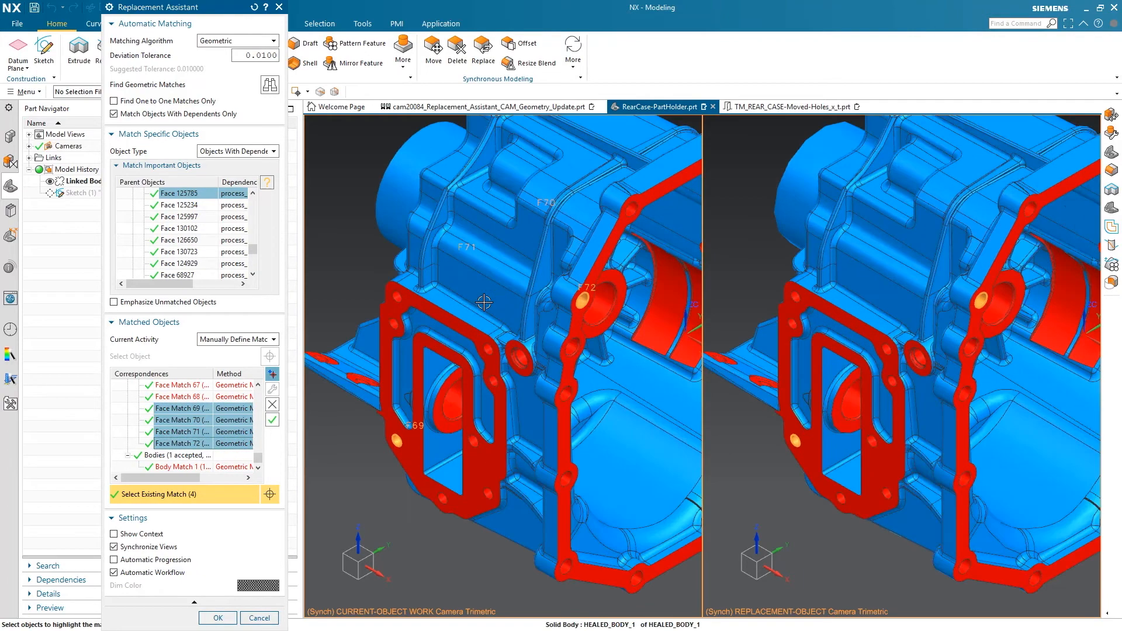
Apply the accepted matches to the linked body and inspect the updated HEALED_BODY_1 in the model history
{"action": "left_click", "coordinate": [218, 618]}
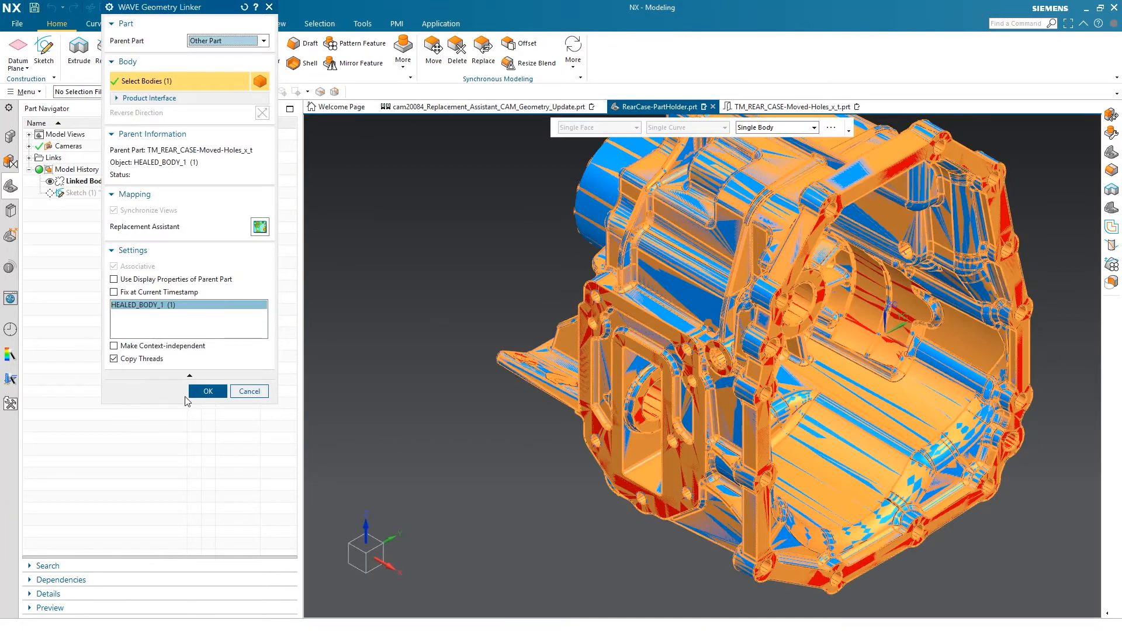
{"action": "left_click", "coordinate": [190, 393]}
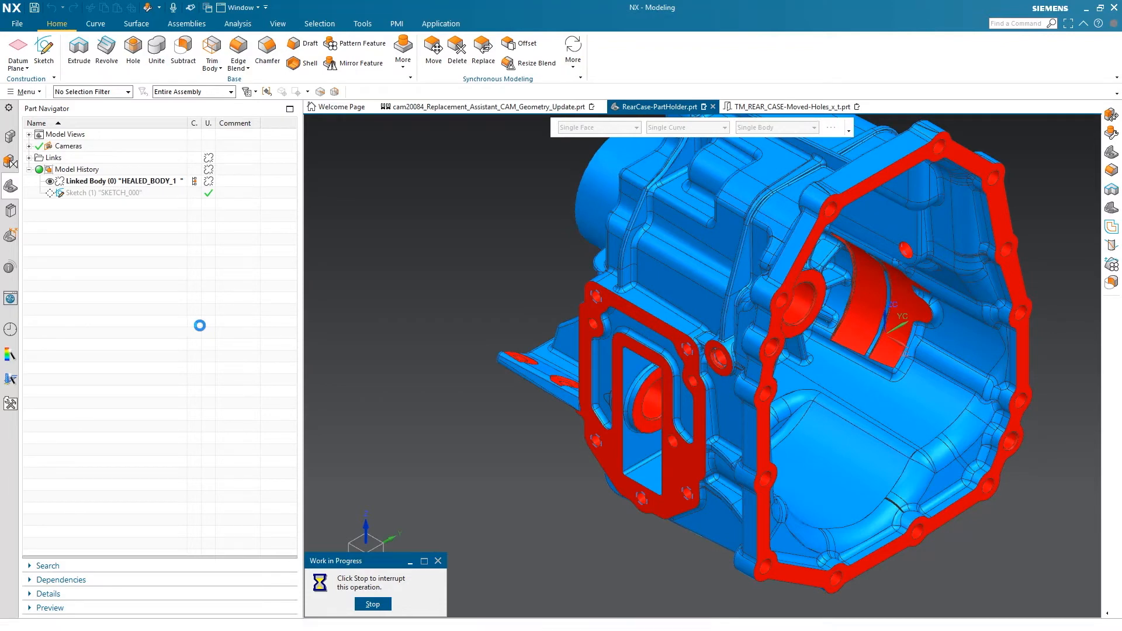
{"action": "left_click", "coordinate": [84, 182]}
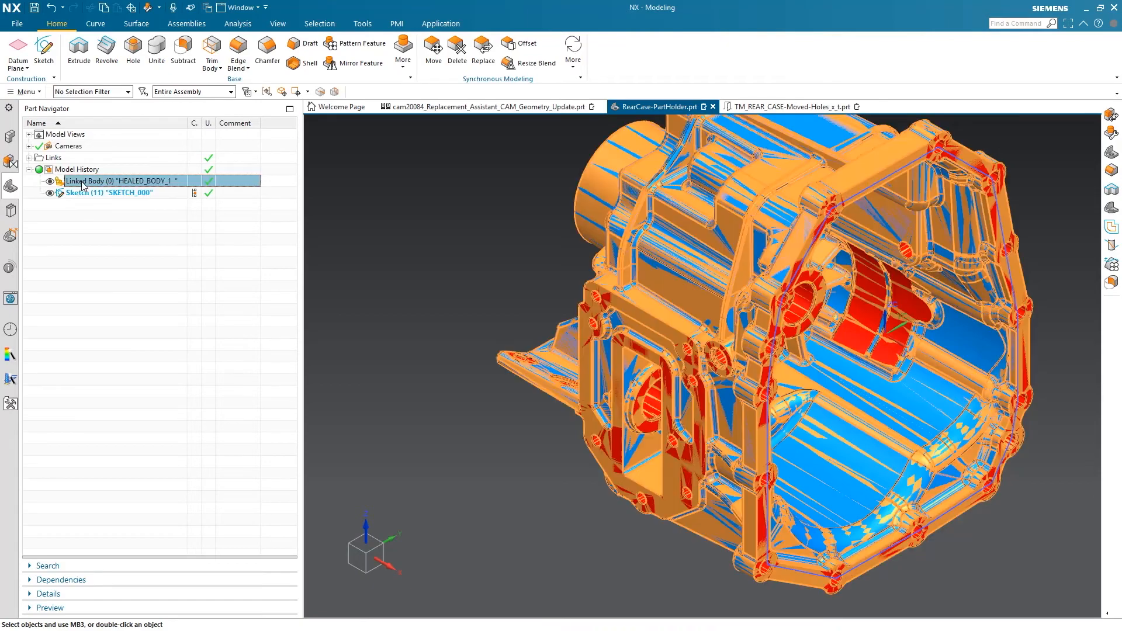
{"action": "scroll", "coordinate": [638, 366], "scroll_direction": "up", "scroll_amount": 5}
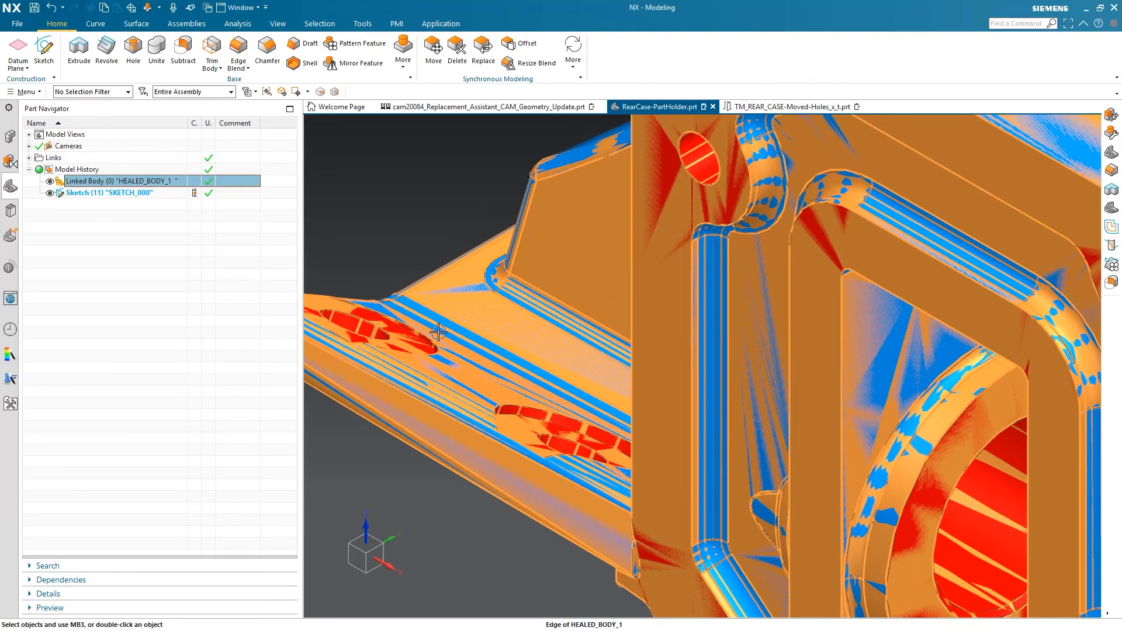
{"action": "scroll", "coordinate": [438, 332], "scroll_direction": "down", "scroll_amount": 5}
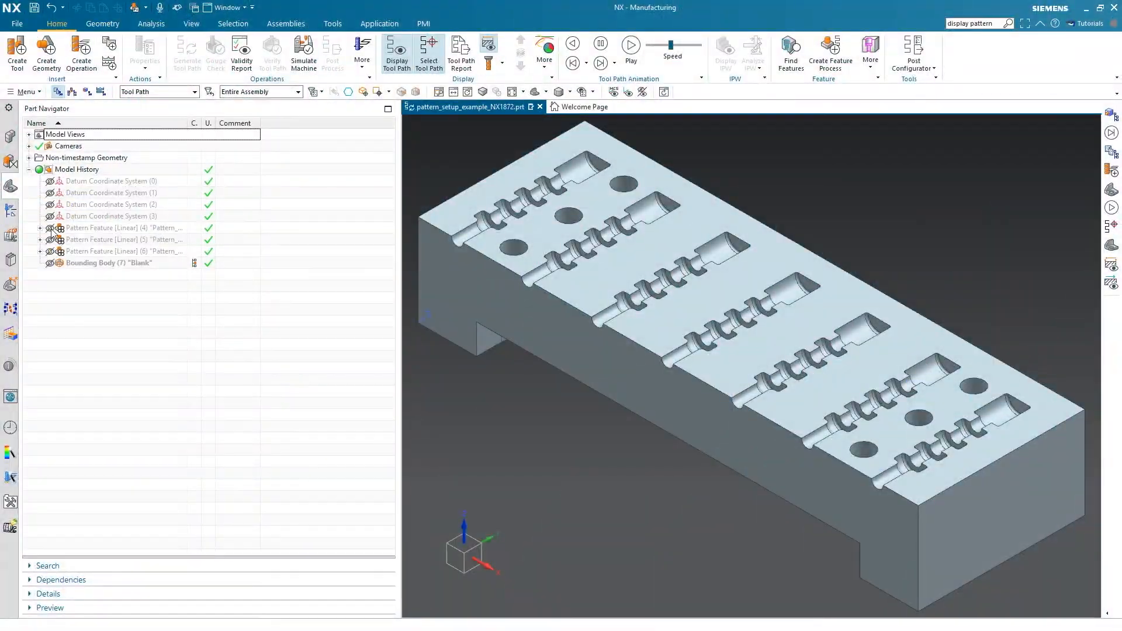
Show the three linear pattern features on the block to view their instance locations, and hide them again
{"action": "left_click", "coordinate": [51, 228]}
{"action": "left_click", "coordinate": [51, 240]}
{"action": "left_click", "coordinate": [51, 252]}
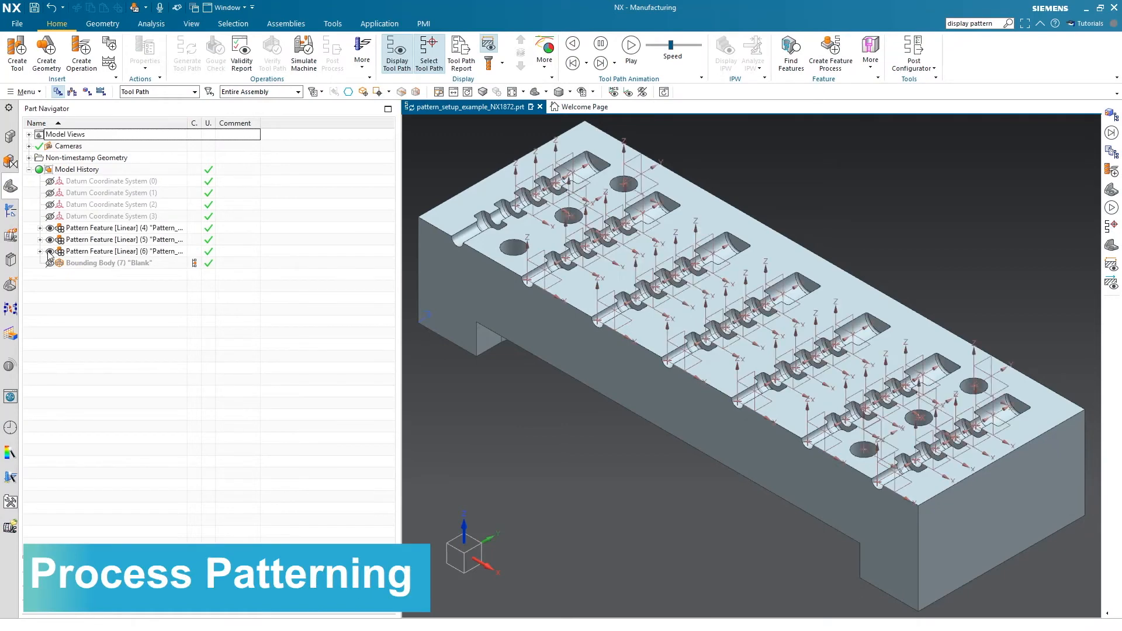
{"action": "left_click", "coordinate": [11, 210]}
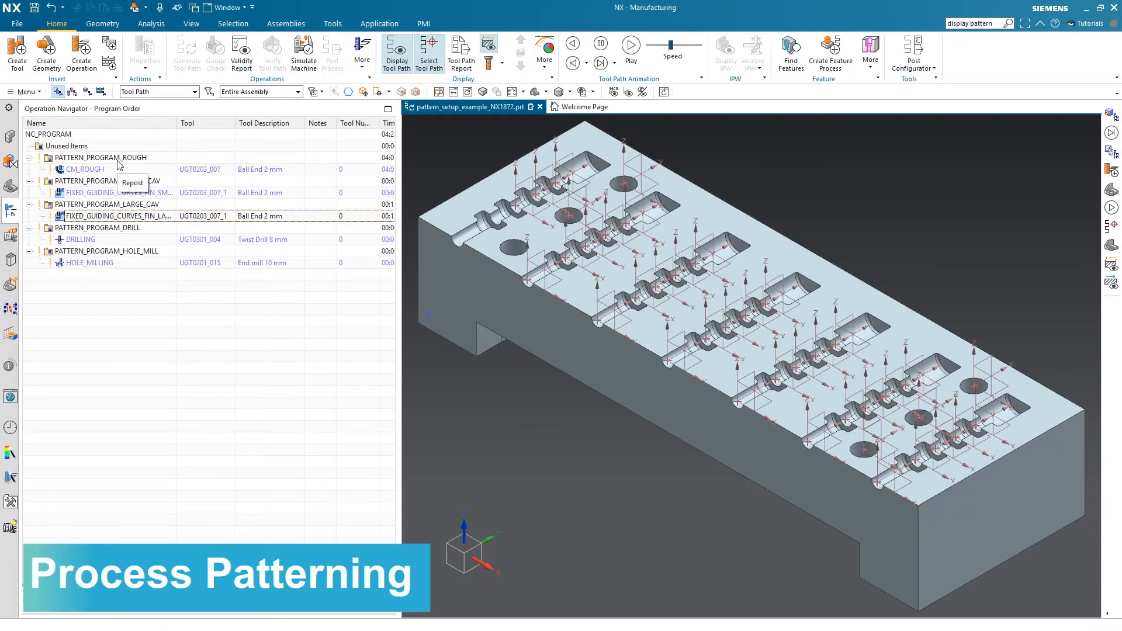
{"action": "left_click", "coordinate": [10, 186]}
{"action": "left_click", "coordinate": [51, 228]}
{"action": "left_click", "coordinate": [50, 239]}
{"action": "left_click", "coordinate": [50, 251]}
Assign the Pattern_Cavities feature to PATTERN_PROGRAM_ROUGH and display the patterned tool path of CM_ROUGH
{"action": "left_click", "coordinate": [10, 210]}
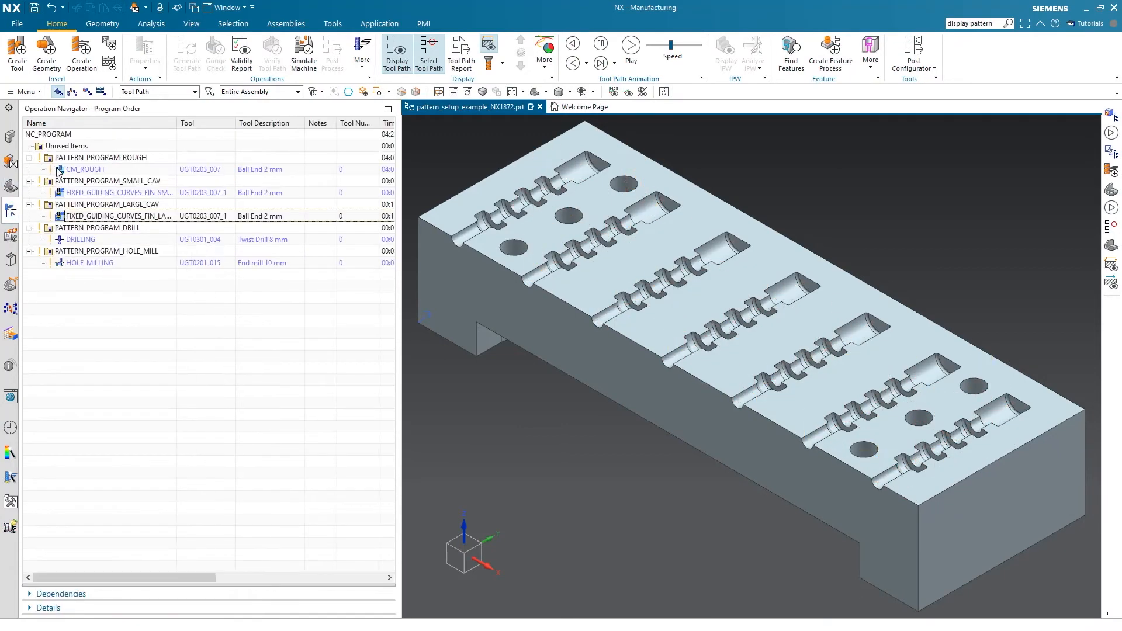
{"action": "double_click", "coordinate": [70, 158]}
{"action": "left_click", "coordinate": [146, 89]}
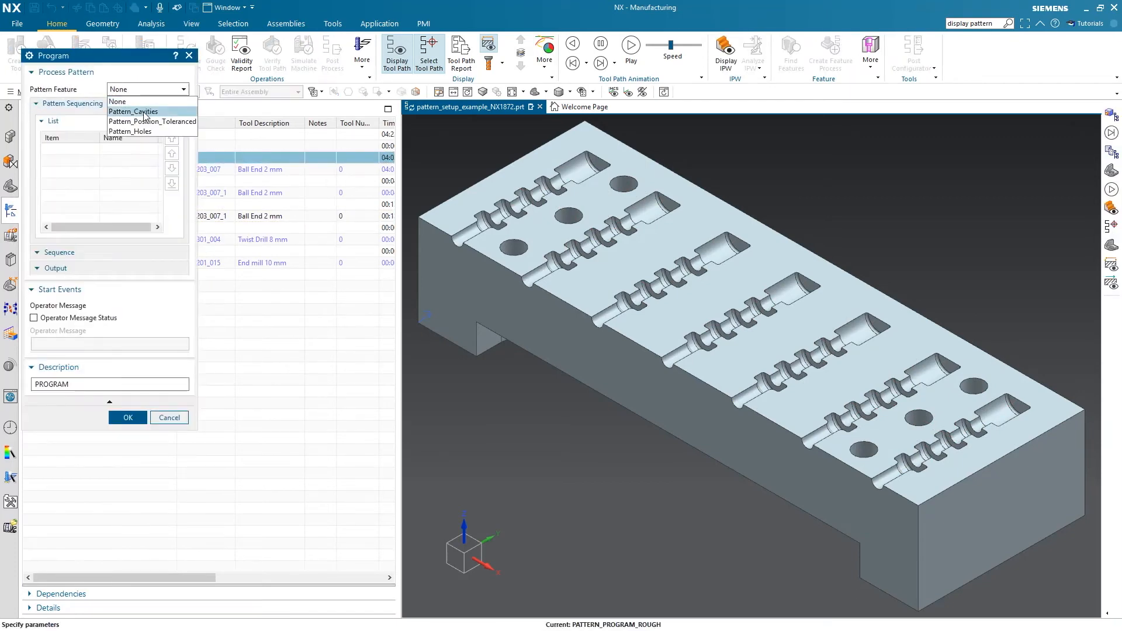
{"action": "left_click", "coordinate": [145, 111]}
{"action": "left_click", "coordinate": [128, 528]}
{"action": "right_click", "coordinate": [72, 169]}
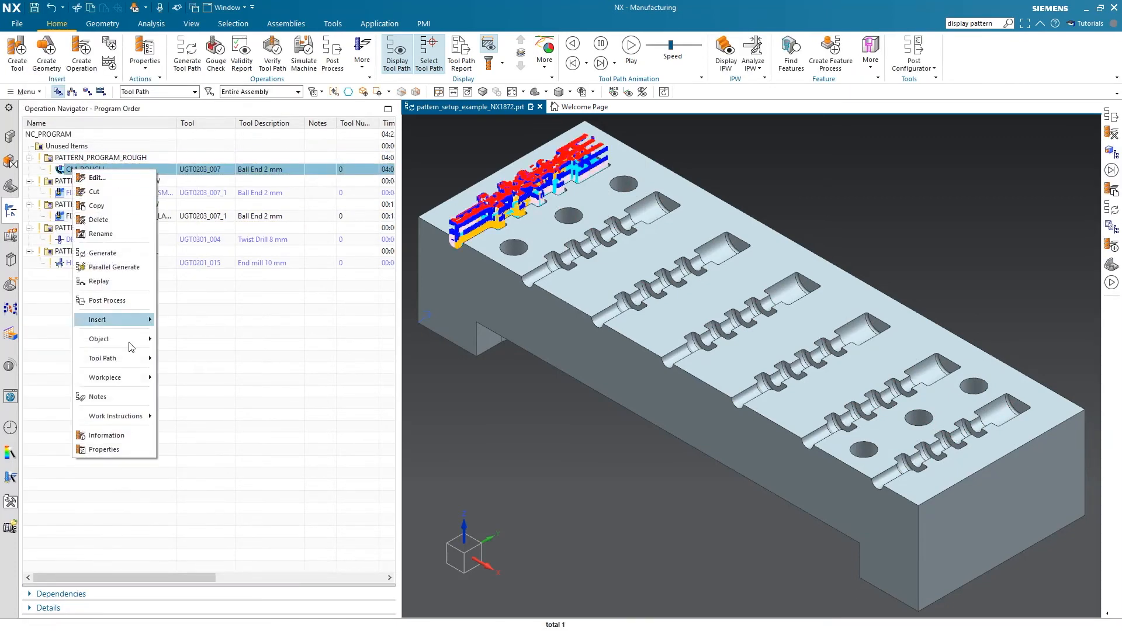
{"action": "mouse_move", "coordinate": [135, 359]}
{"action": "left_click", "coordinate": [224, 471]}
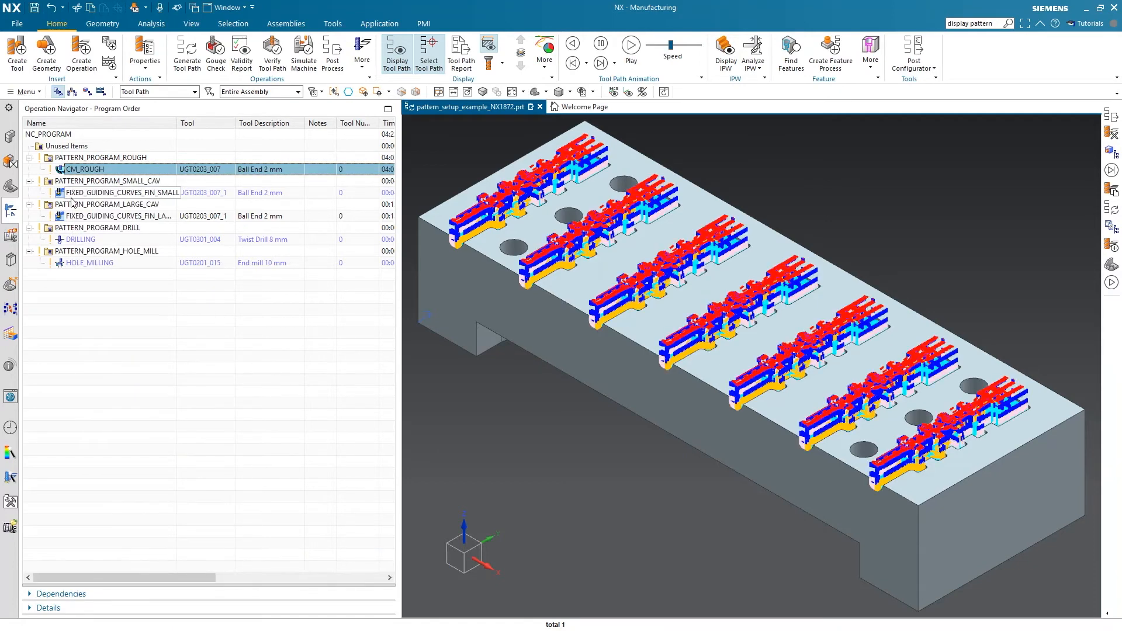
Assign Pattern_Position_Toleranced to PATTERN_PROGRAM_SMALL_CAV and display the patterned tool path of its finishing operation
{"action": "double_click", "coordinate": [79, 182]}
{"action": "left_click", "coordinate": [148, 88]}
{"action": "left_click", "coordinate": [141, 123]}
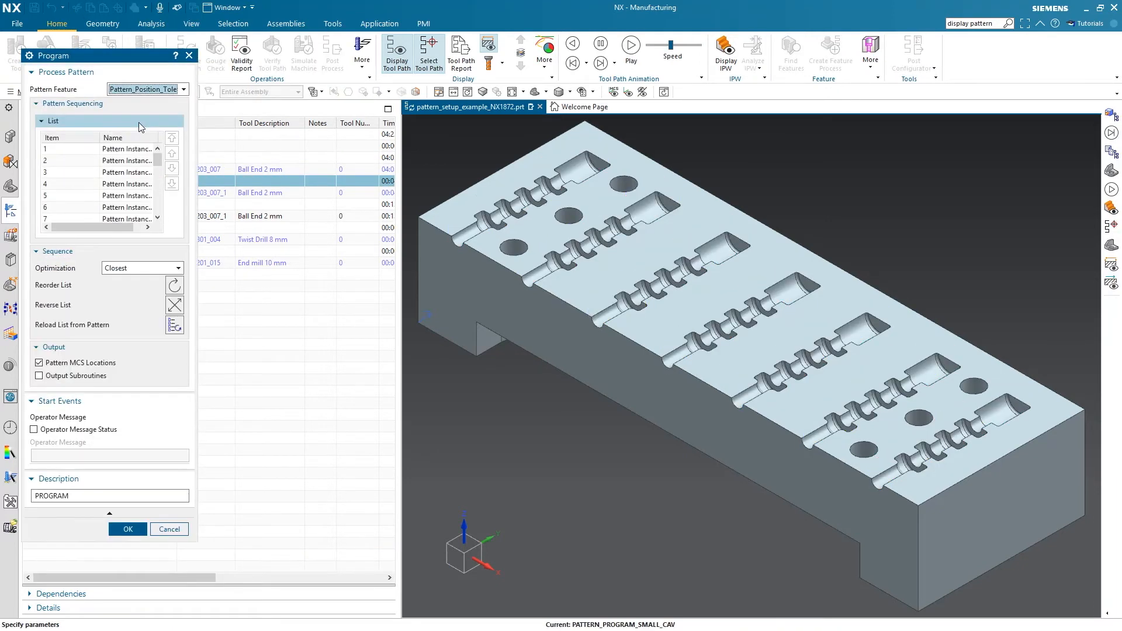
{"action": "left_click", "coordinate": [113, 532]}
{"action": "right_click", "coordinate": [105, 193]}
{"action": "mouse_move", "coordinate": [144, 450]}
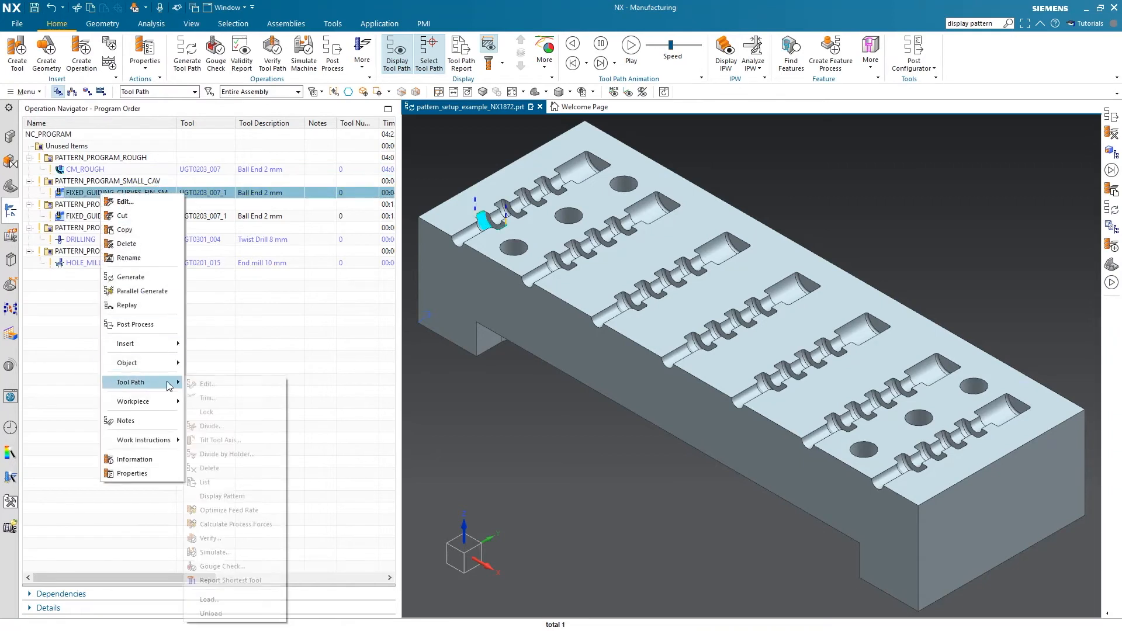
{"action": "left_click", "coordinate": [257, 496]}
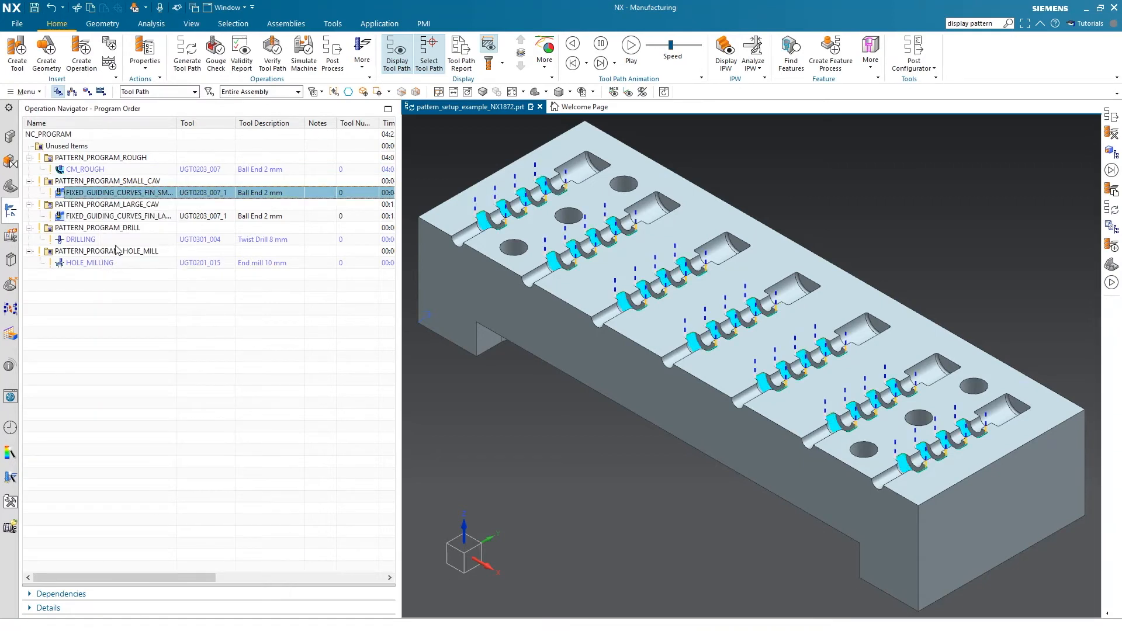
Assign Pattern_Position_Toleranced to PATTERN_PROGRAM_LARGE_CAV and display the patterned tool path of its finishing operation
{"action": "double_click", "coordinate": [102, 205]}
{"action": "left_click", "coordinate": [148, 89]}
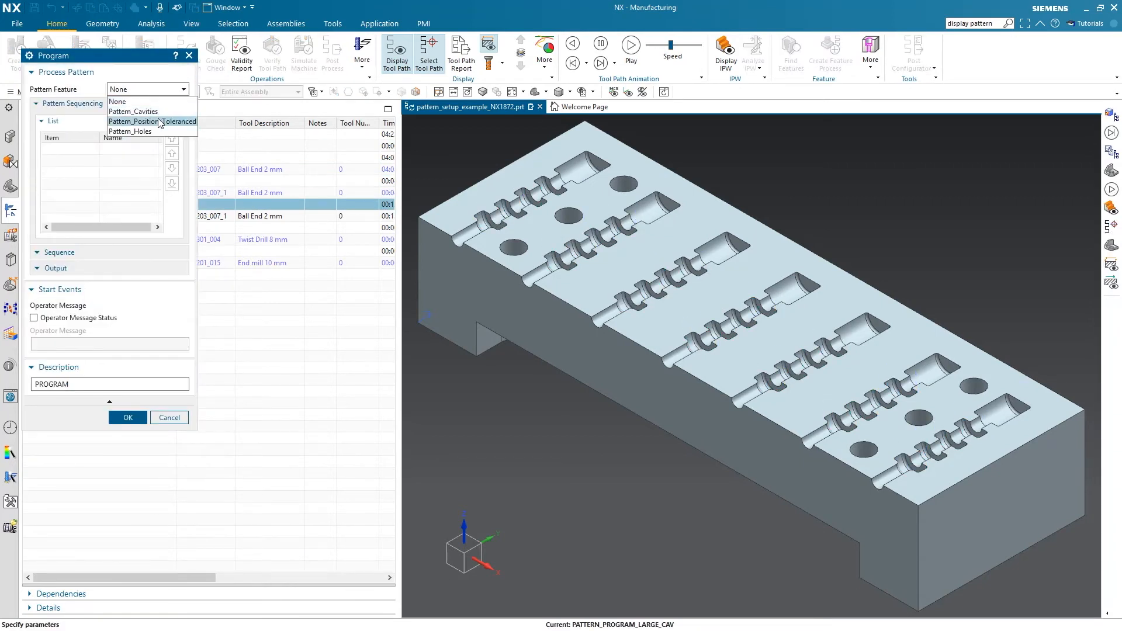
{"action": "left_click", "coordinate": [159, 121]}
{"action": "left_click", "coordinate": [125, 514]}
{"action": "right_click", "coordinate": [110, 218]}
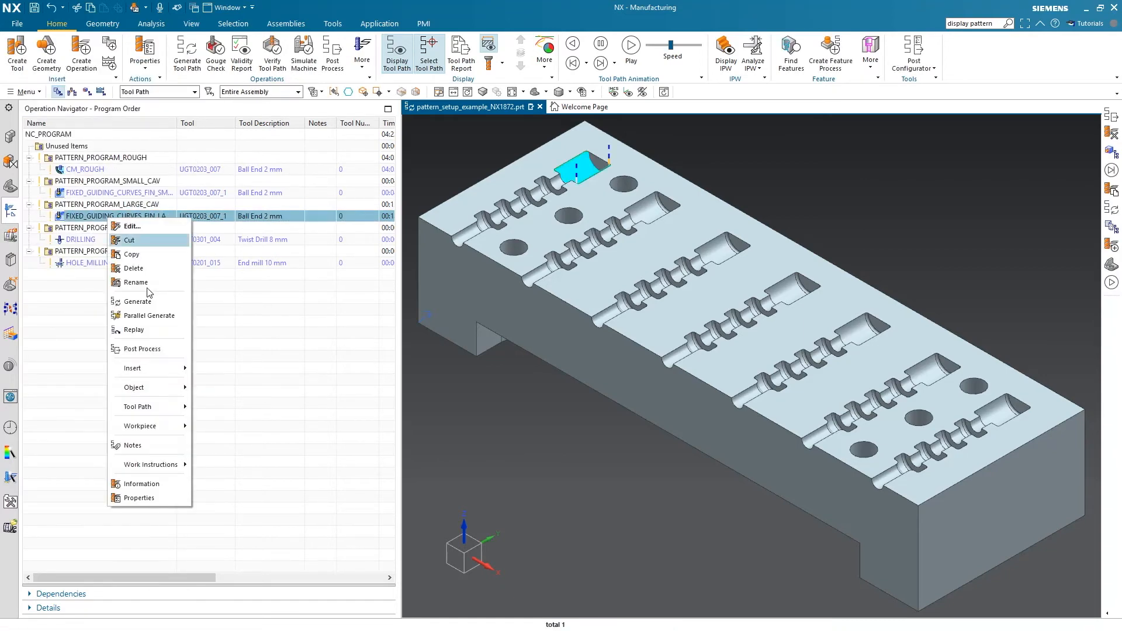
{"action": "mouse_move", "coordinate": [140, 407]}
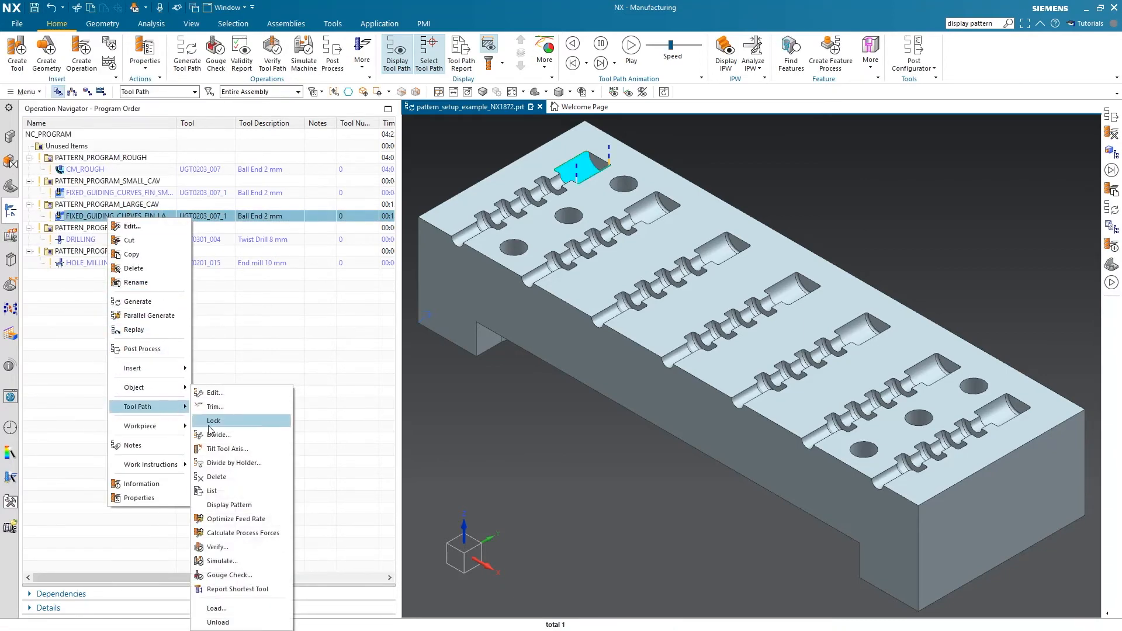
{"action": "left_click", "coordinate": [230, 506]}
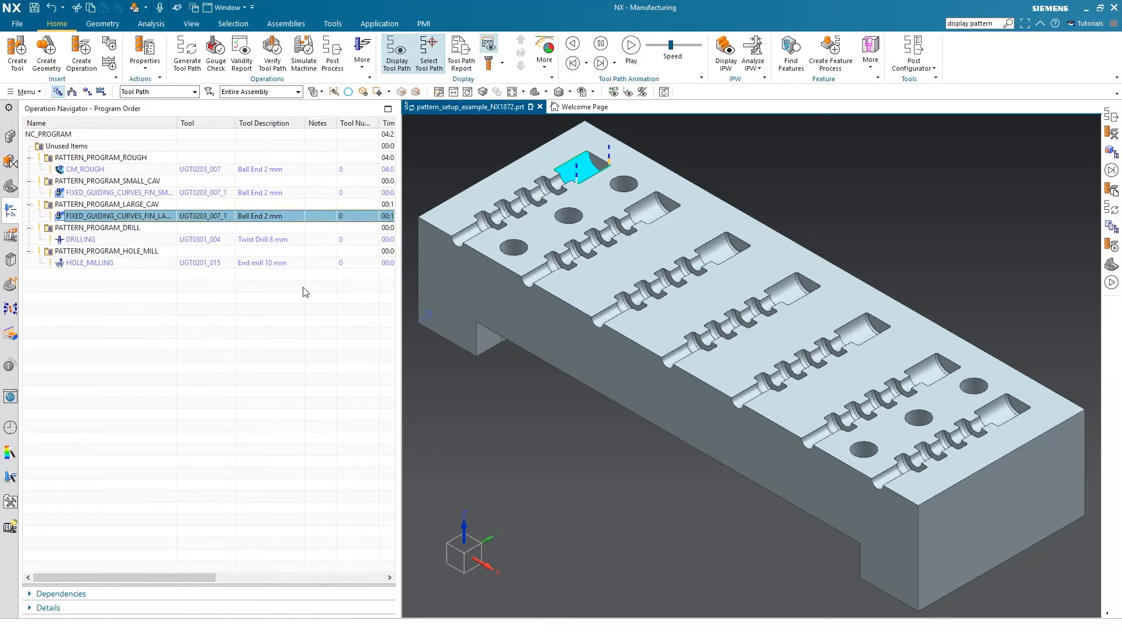
Assign the Pattern_Holes feature to both PATTERN_PROGRAM_DRILL and PATTERN_PROGRAM_HOLE_MILL
{"action": "double_click", "coordinate": [93, 228]}
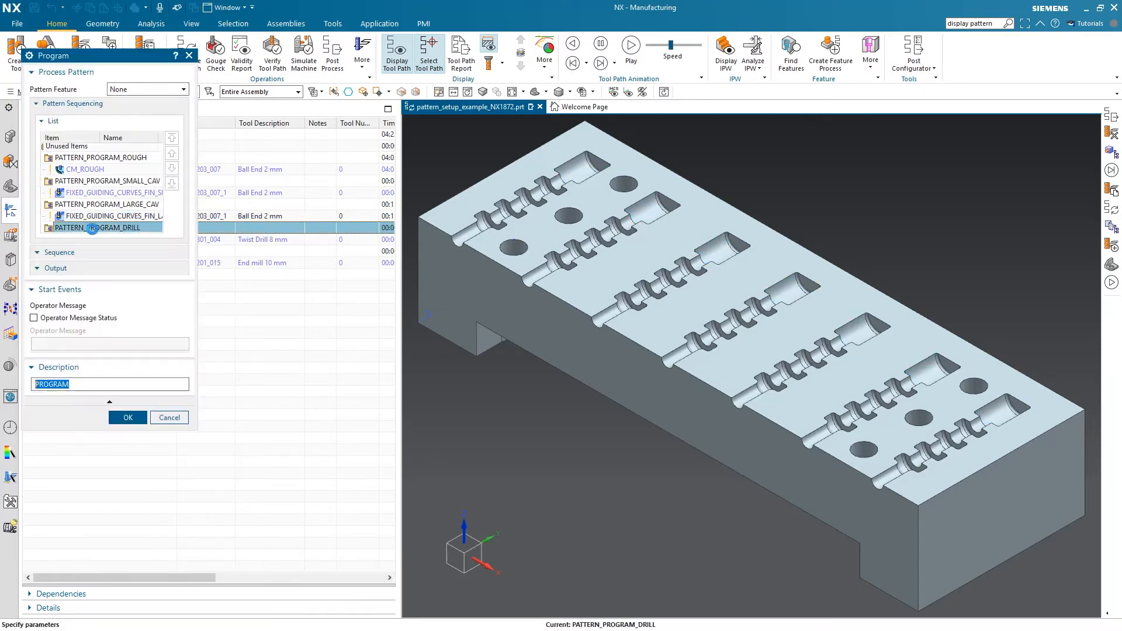
{"action": "left_click", "coordinate": [148, 89]}
{"action": "left_click", "coordinate": [147, 131]}
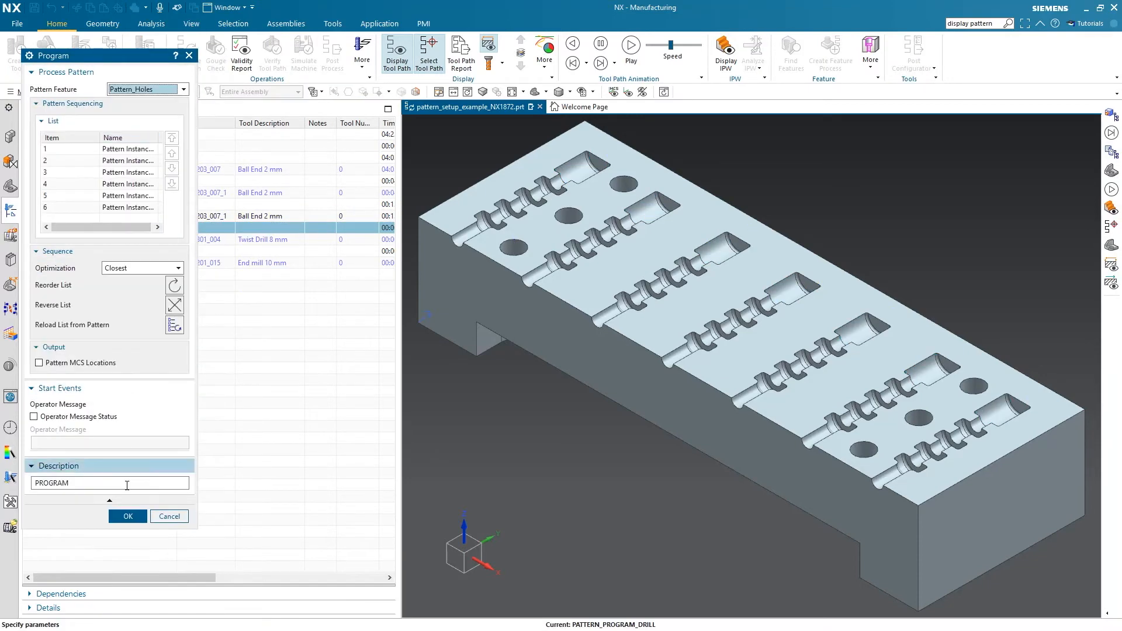
{"action": "left_click", "coordinate": [128, 518]}
{"action": "double_click", "coordinate": [94, 251]}
{"action": "left_click", "coordinate": [148, 89]}
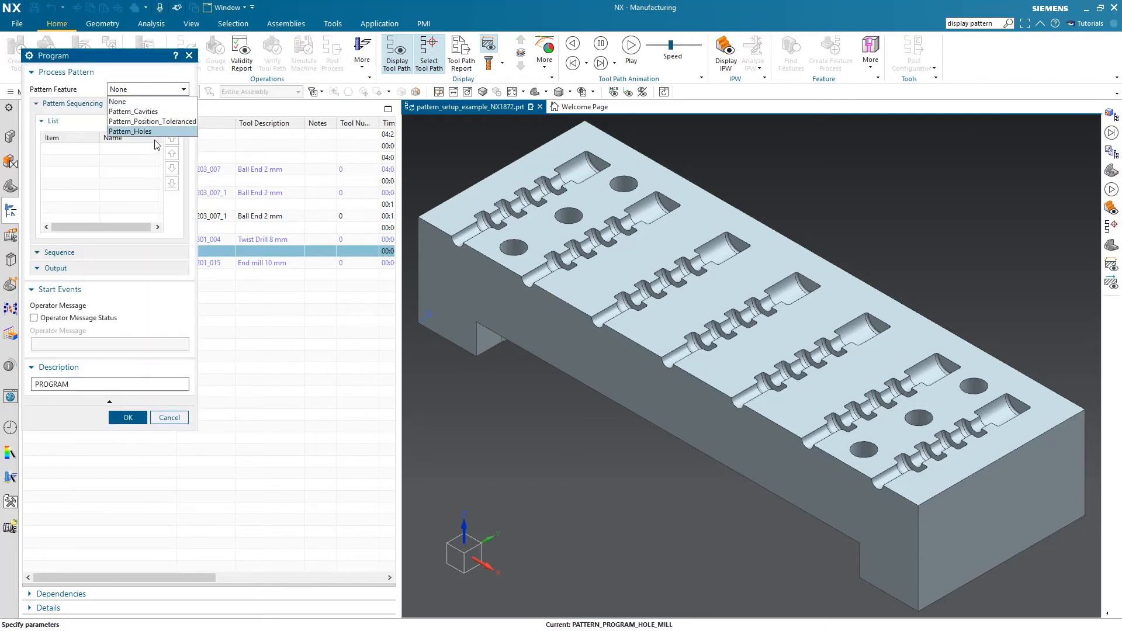
{"action": "left_click", "coordinate": [149, 140]}
{"action": "left_click", "coordinate": [128, 517]}
Display the patterned tool path of the DRILLING operation across the holes of the block
{"action": "right_click", "coordinate": [94, 239]}
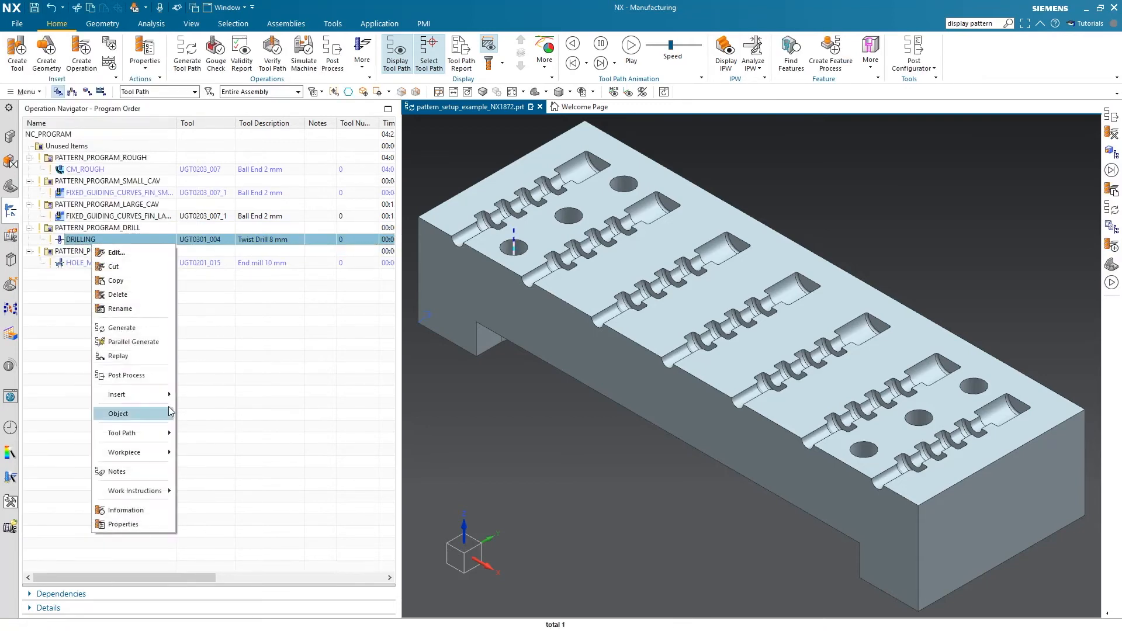
{"action": "mouse_move", "coordinate": [146, 431]}
{"action": "left_click", "coordinate": [213, 496]}
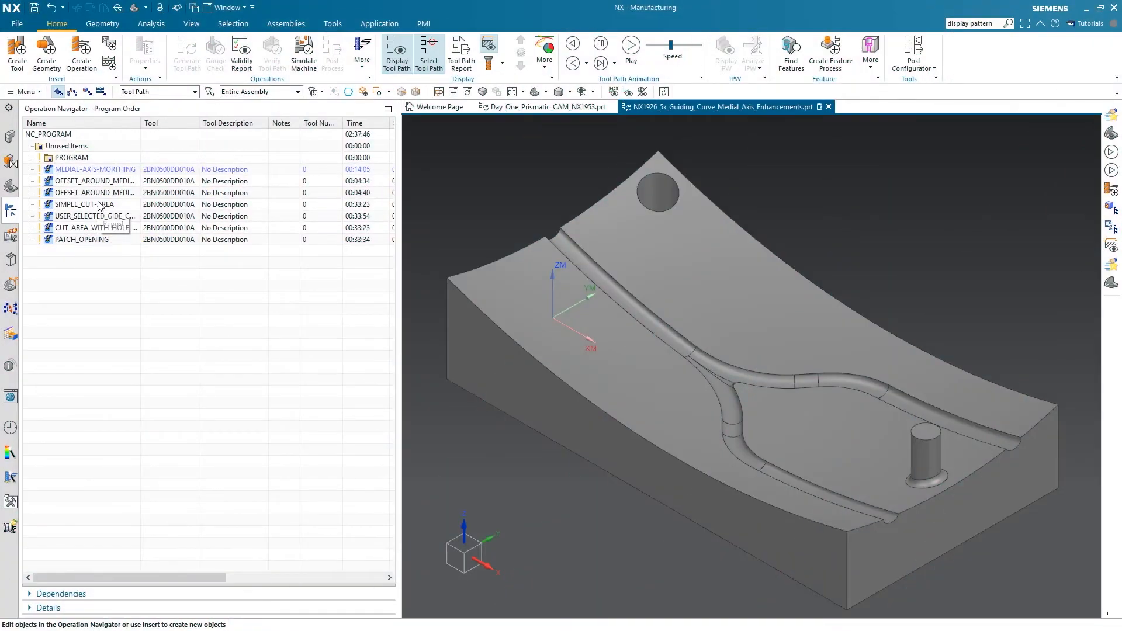
Examine the tool path of the SIMPLE_CUT-AREA operation up close, and clear the selection
{"action": "left_click", "coordinate": [106, 204]}
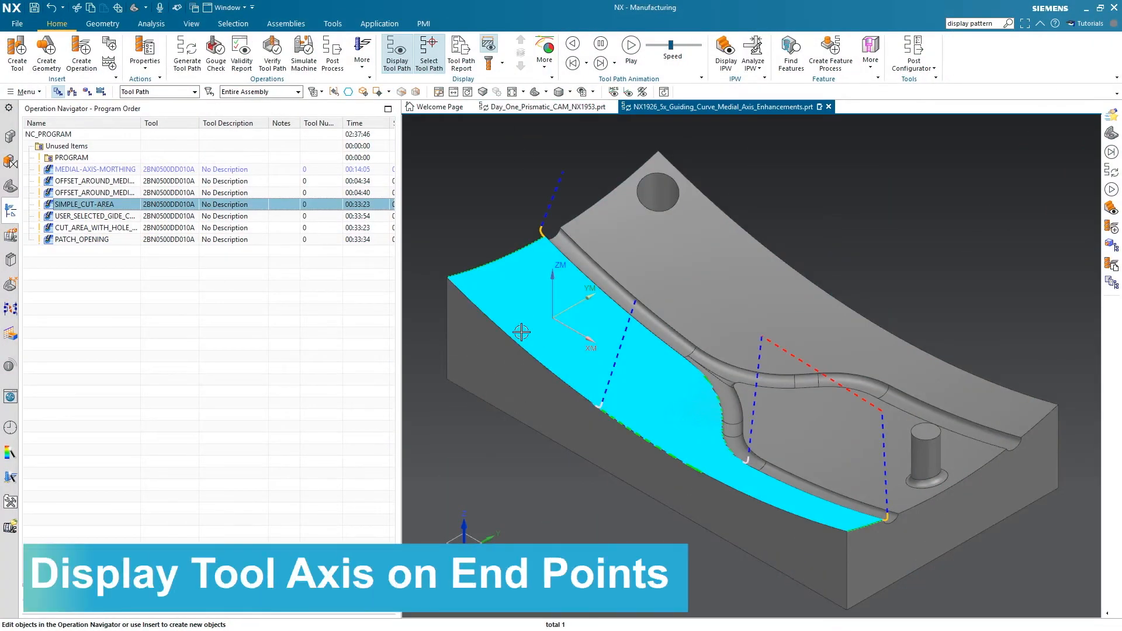
{"action": "scroll", "coordinate": [518, 310], "scroll_direction": "up", "scroll_amount": 5}
{"action": "left_click", "coordinate": [449, 185]}
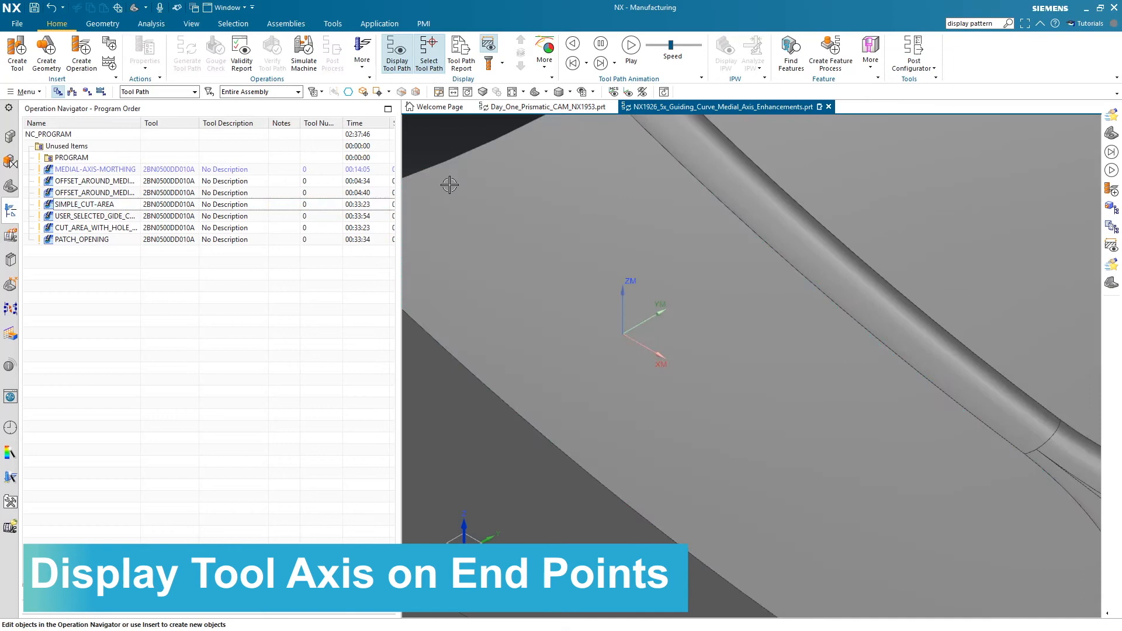
Turn on the Tool Axis at End Point display and view it on the SIMPLE_CUT-AREA tool path
{"action": "left_click", "coordinate": [548, 65]}
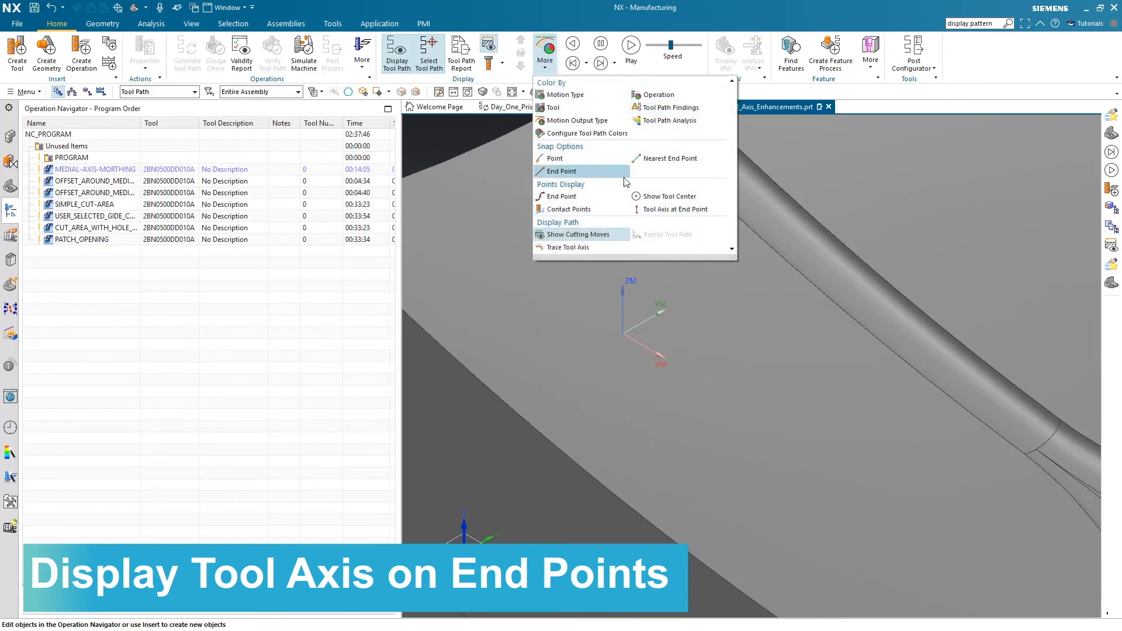
{"action": "left_click", "coordinate": [662, 212]}
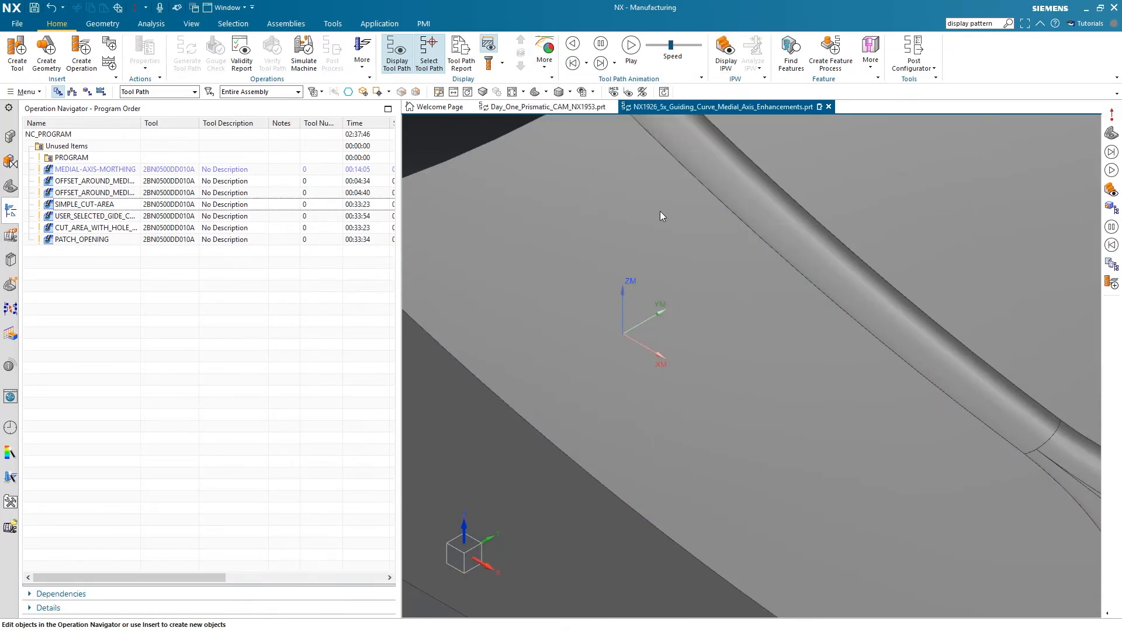
{"action": "left_click", "coordinate": [107, 204]}
{"action": "mouse_move", "coordinate": [623, 313]}
{"action": "middle_mouse_down"}
{"action": "mouse_move", "coordinate": [594, 271]}
{"action": "mouse_move", "coordinate": [613, 306]}
{"action": "middle_mouse_up"}
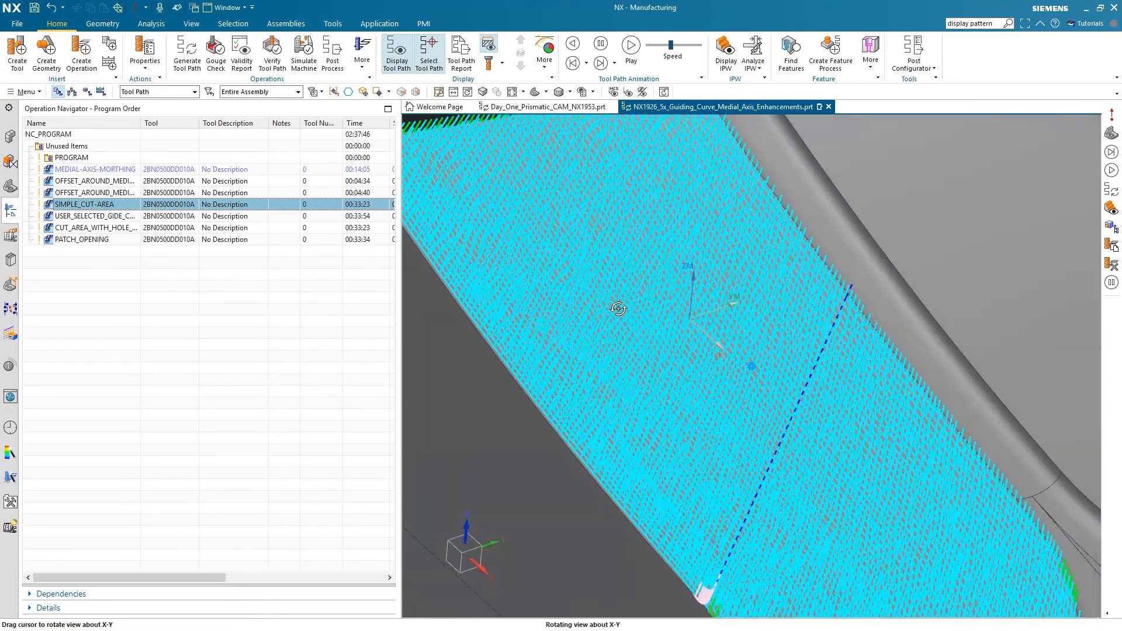
Set the Tool Axis Trace Length to 20 mm in the Manufacturing Preferences and view it on the SIMPLE_CUT-AREA tool path
{"action": "left_click", "coordinate": [25, 92]}
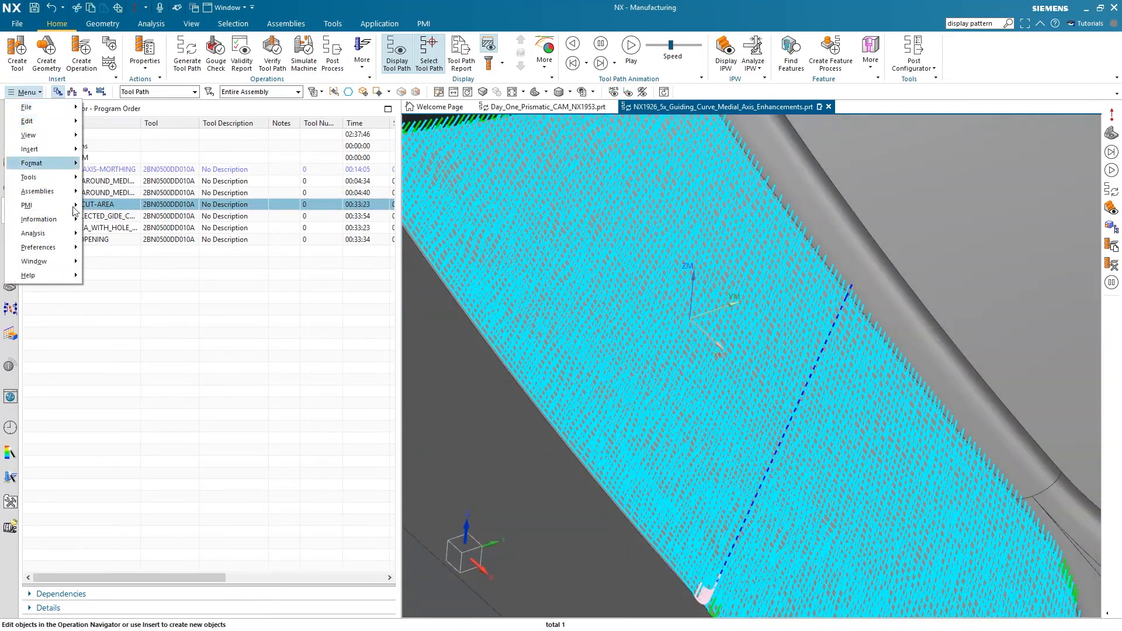
{"action": "mouse_move", "coordinate": [75, 252]}
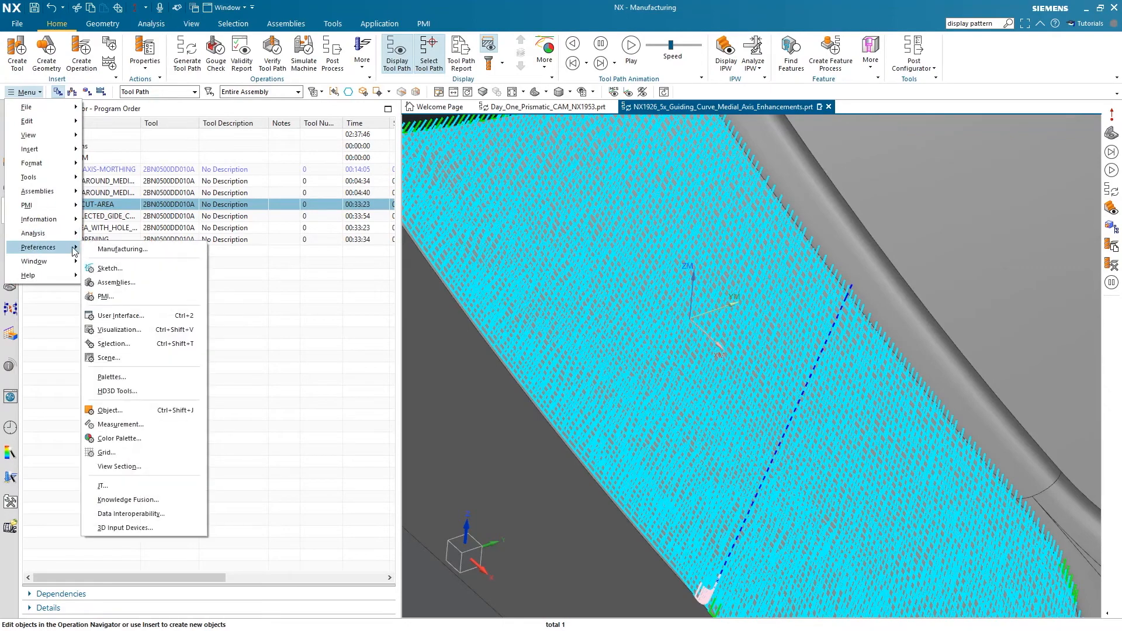
{"action": "left_click", "coordinate": [124, 250]}
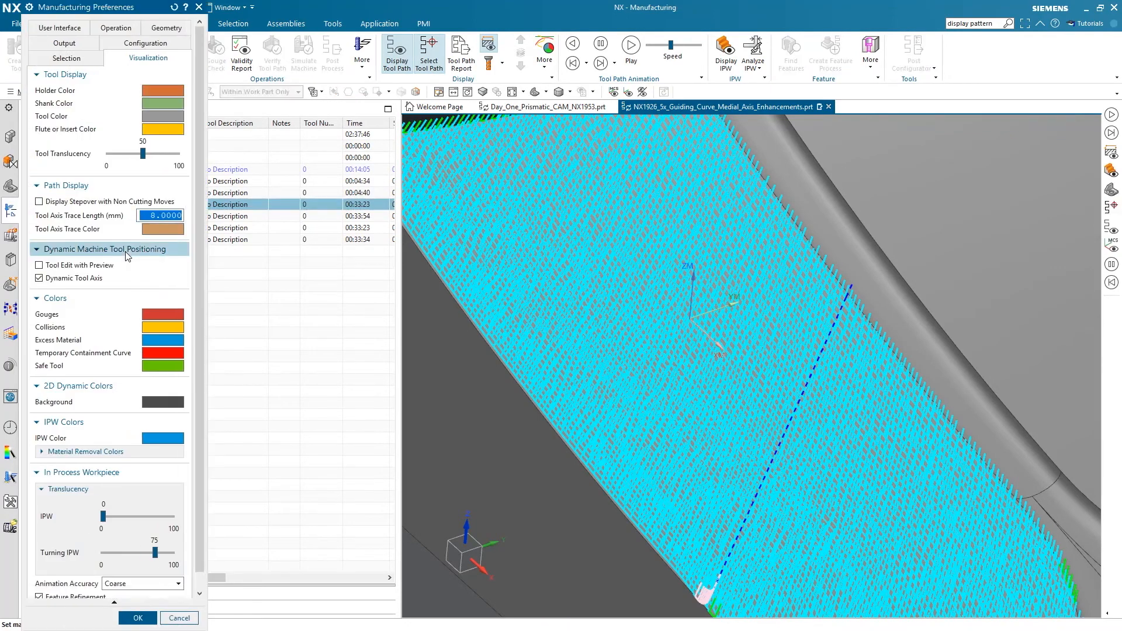
{"action": "left_click", "coordinate": [160, 215]}
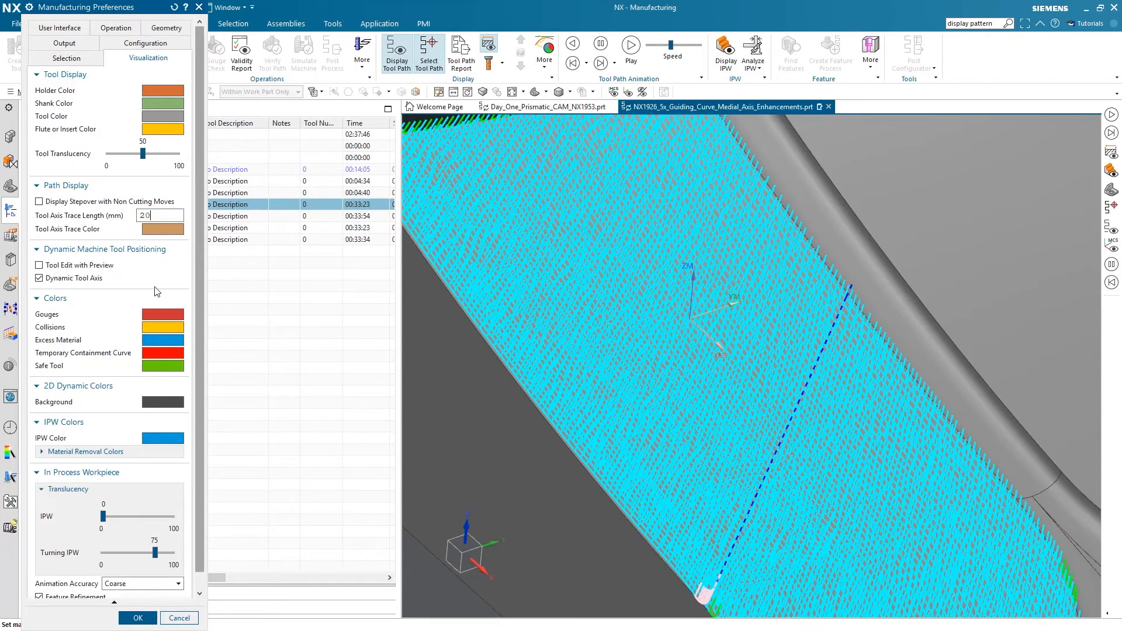
{"action": "left_click", "coordinate": [138, 618]}
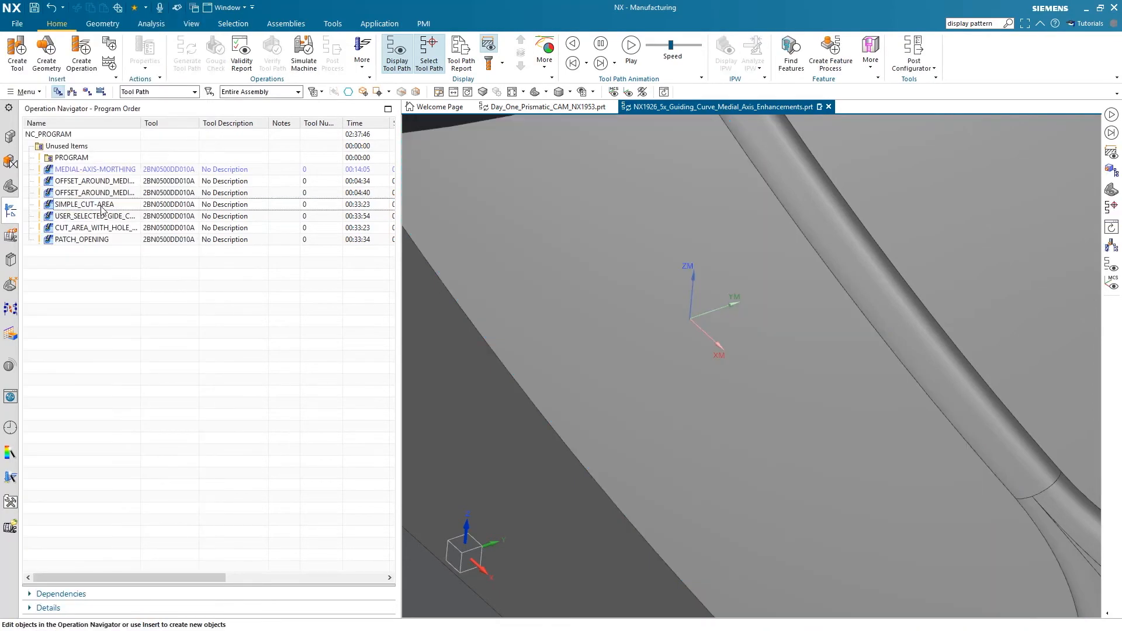
{"action": "left_click", "coordinate": [102, 206]}
{"action": "middle_click_drag", "start_coordinate": [725, 380], "coordinate": [746, 336]}
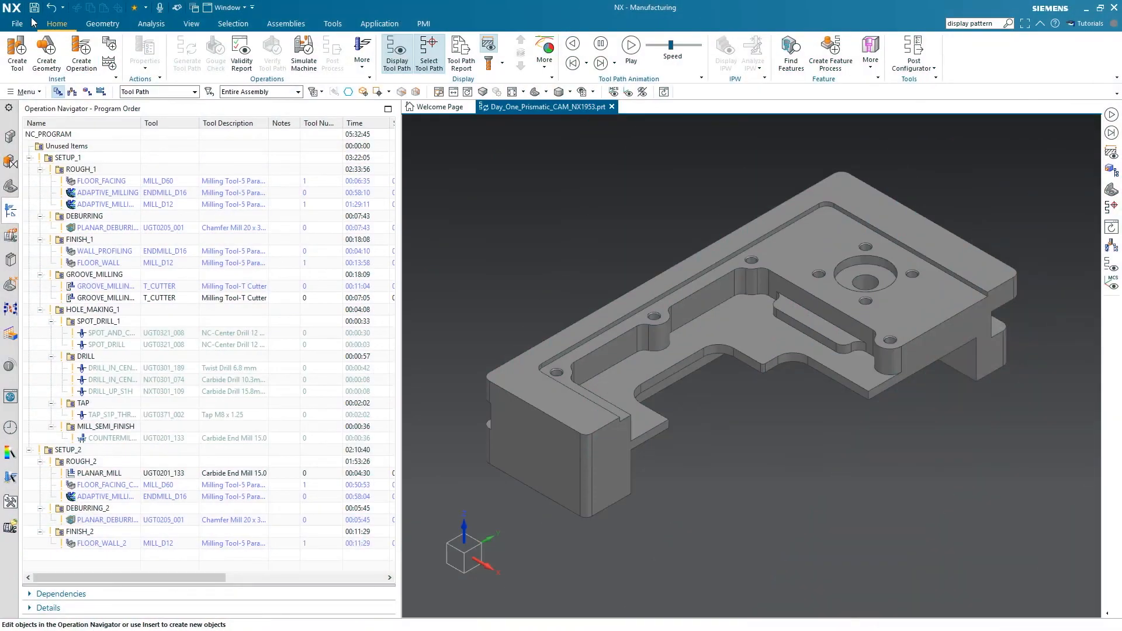
Review the Assembly Load Options and the Always Fully Load Assembly setting in the Manufacturing customer defaults
{"action": "left_click", "coordinate": [18, 26]}
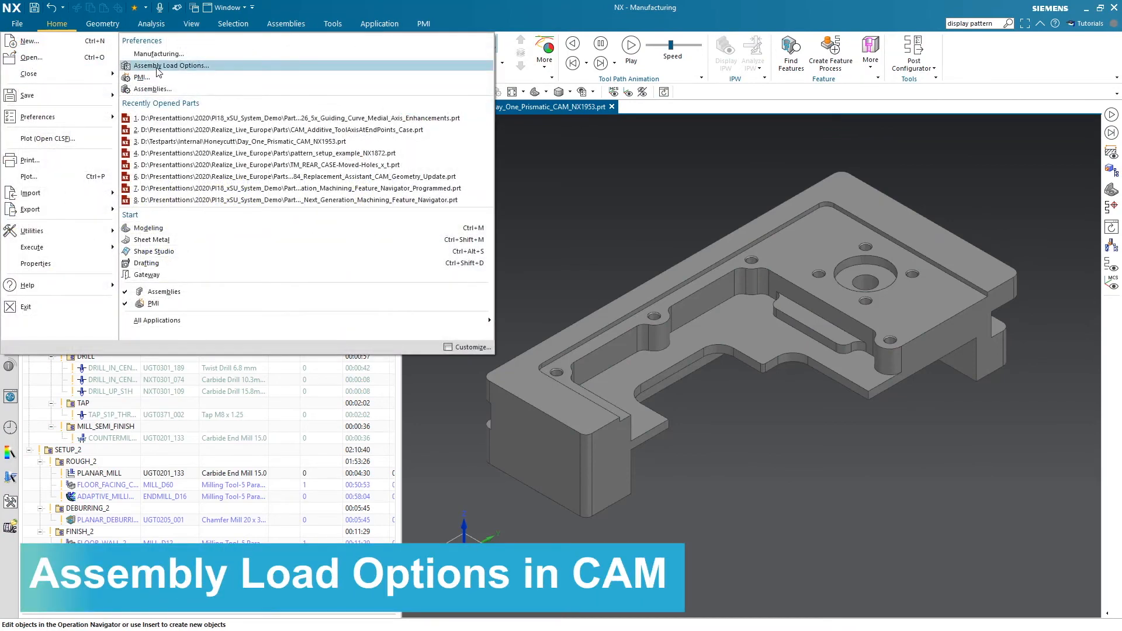
{"action": "left_click", "coordinate": [158, 66]}
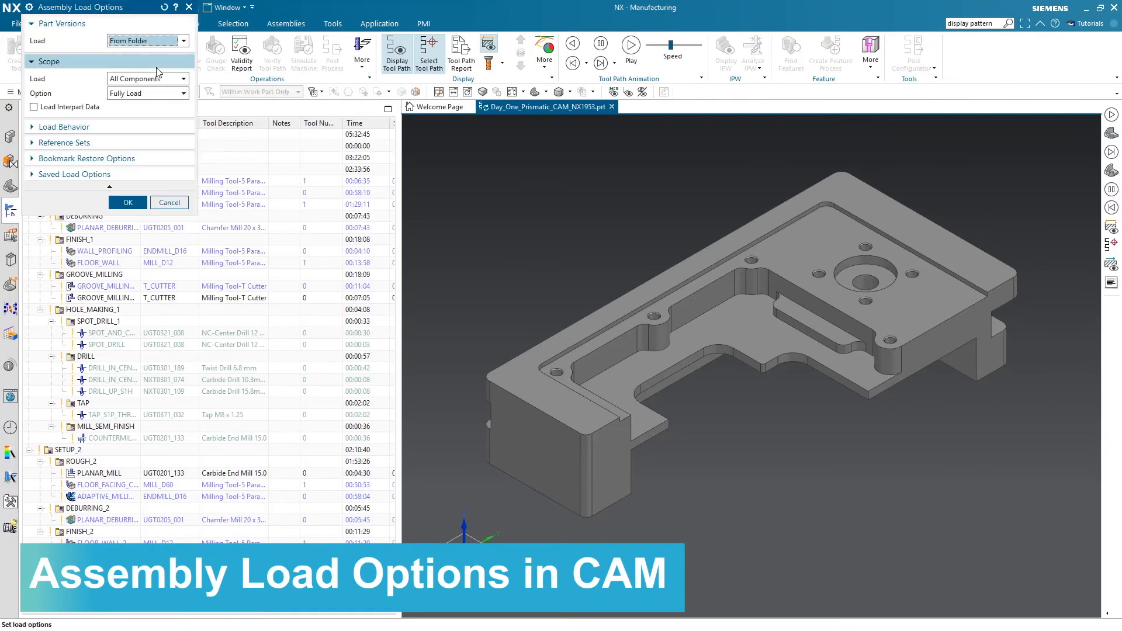
{"action": "left_click", "coordinate": [128, 202]}
{"action": "left_click", "coordinate": [17, 24]}
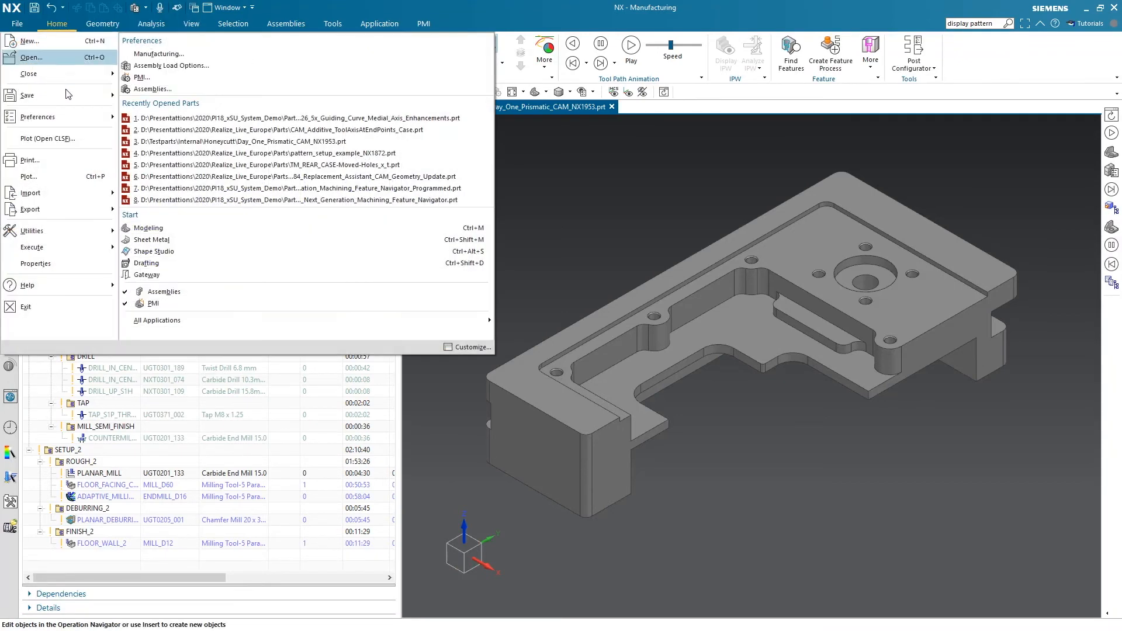
{"action": "mouse_move", "coordinate": [58, 231]}
{"action": "left_click", "coordinate": [212, 54]}
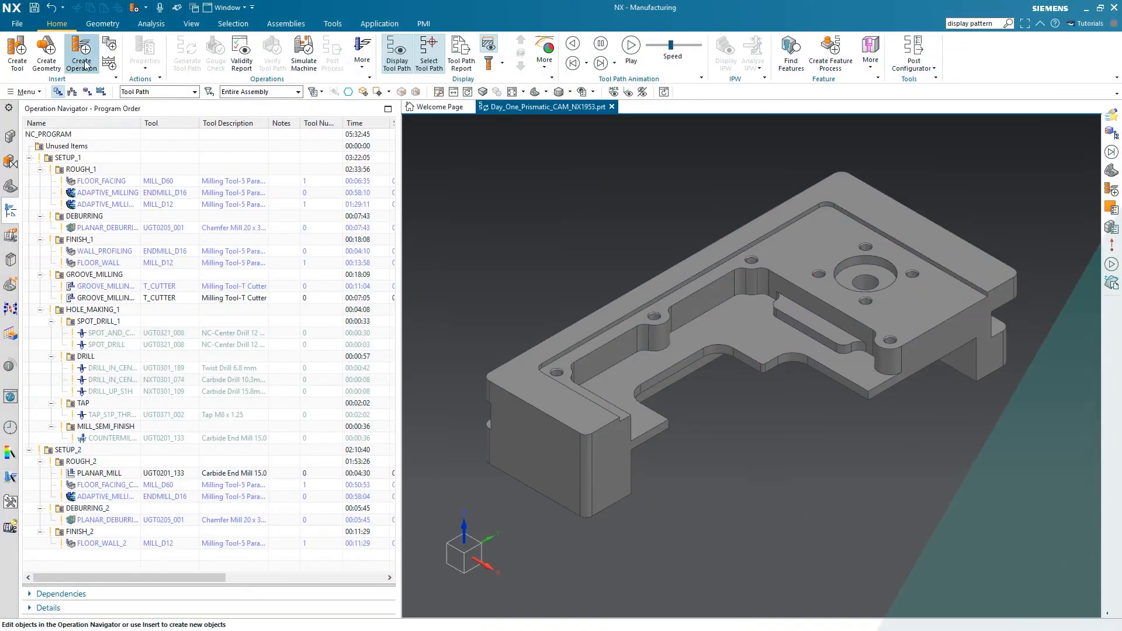
Create the probing operations MILL_PART_PROBING and TURN_PART_PROBING in the DEBURRING program, keeping their default settings
{"action": "left_click", "coordinate": [82, 52]}
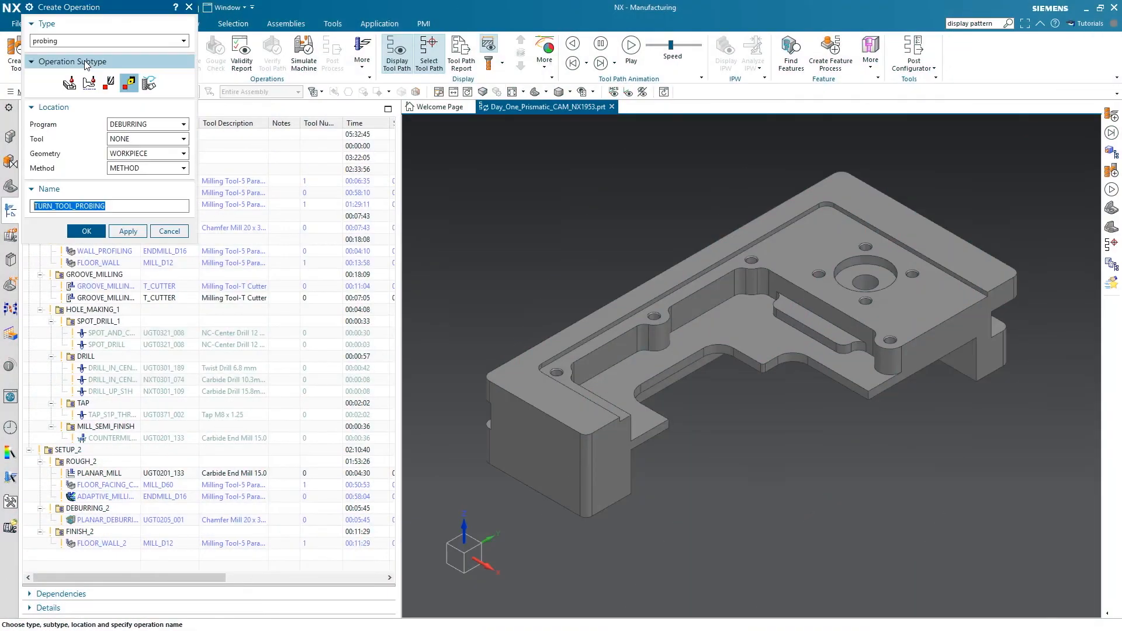
{"action": "left_click", "coordinate": [69, 83]}
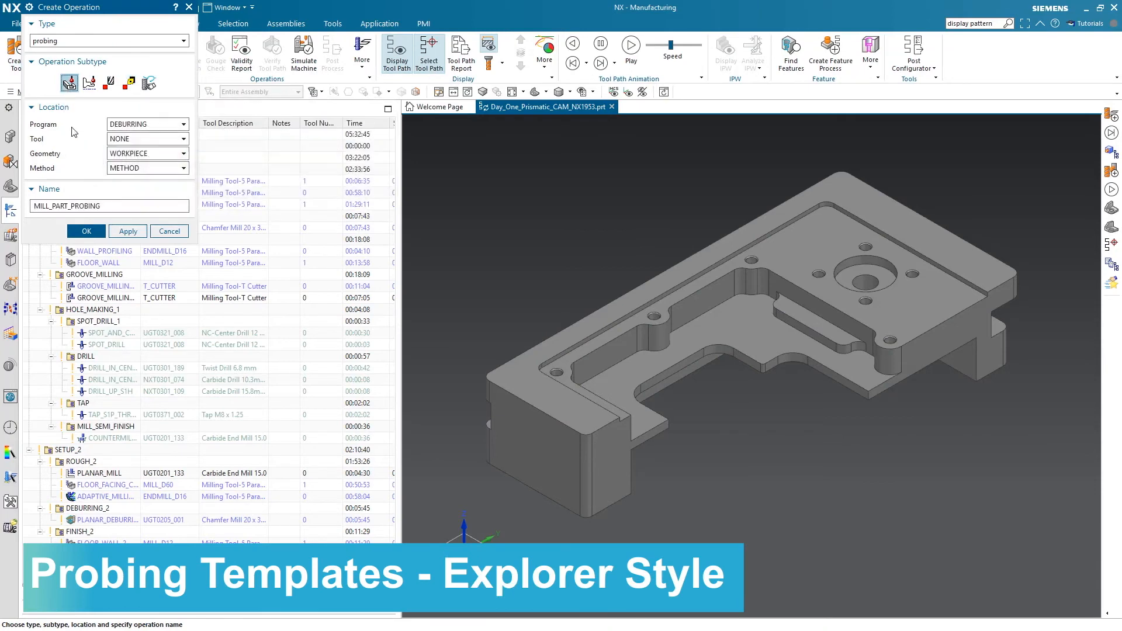
{"action": "left_click", "coordinate": [85, 232]}
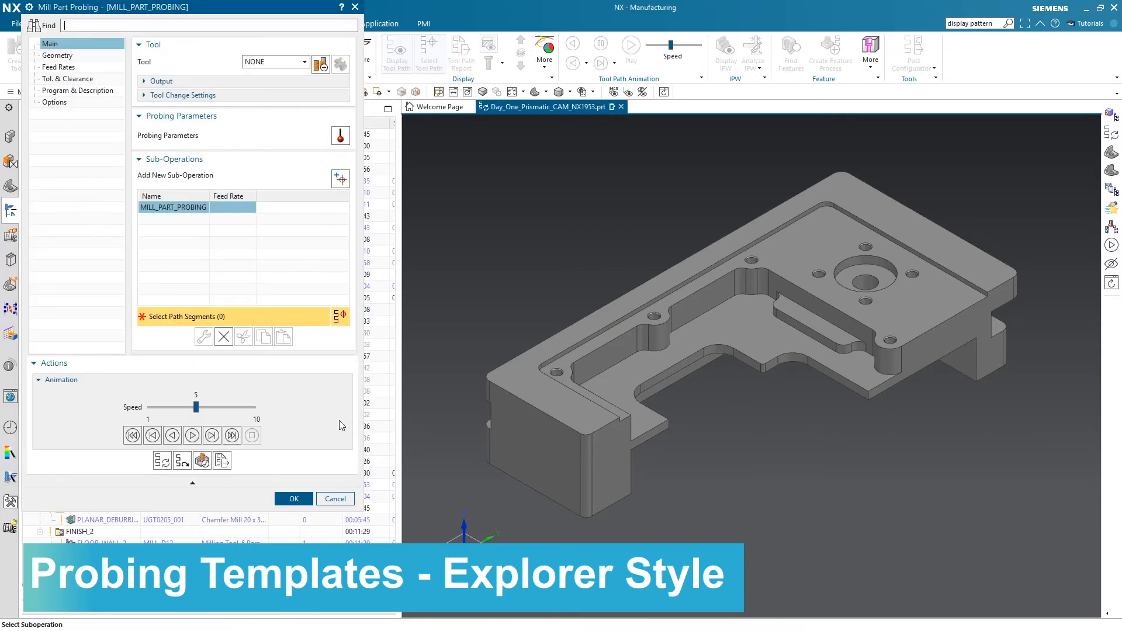
{"action": "left_click", "coordinate": [290, 499]}
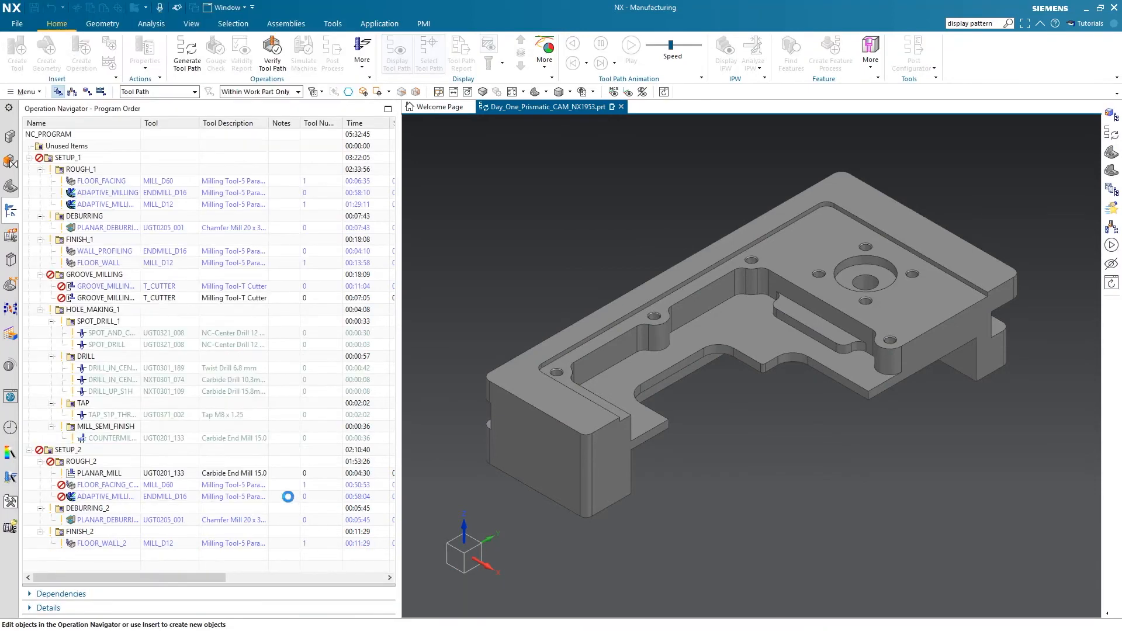
{"action": "left_click", "coordinate": [81, 50]}
{"action": "left_click", "coordinate": [89, 83]}
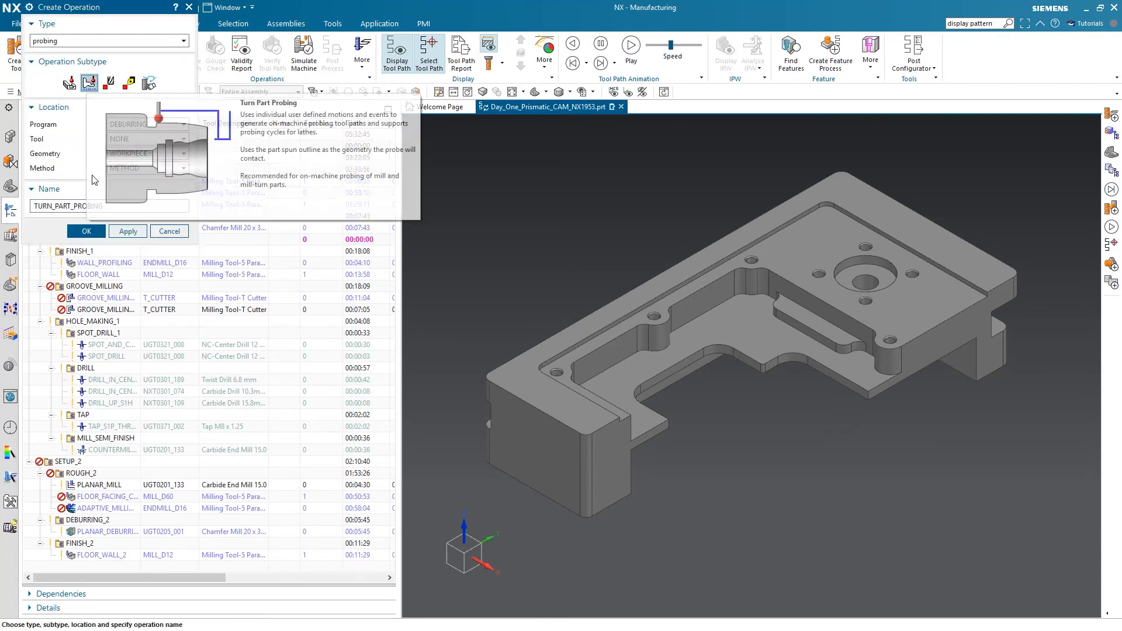
{"action": "left_click", "coordinate": [93, 231]}
{"action": "left_click", "coordinate": [290, 499]}
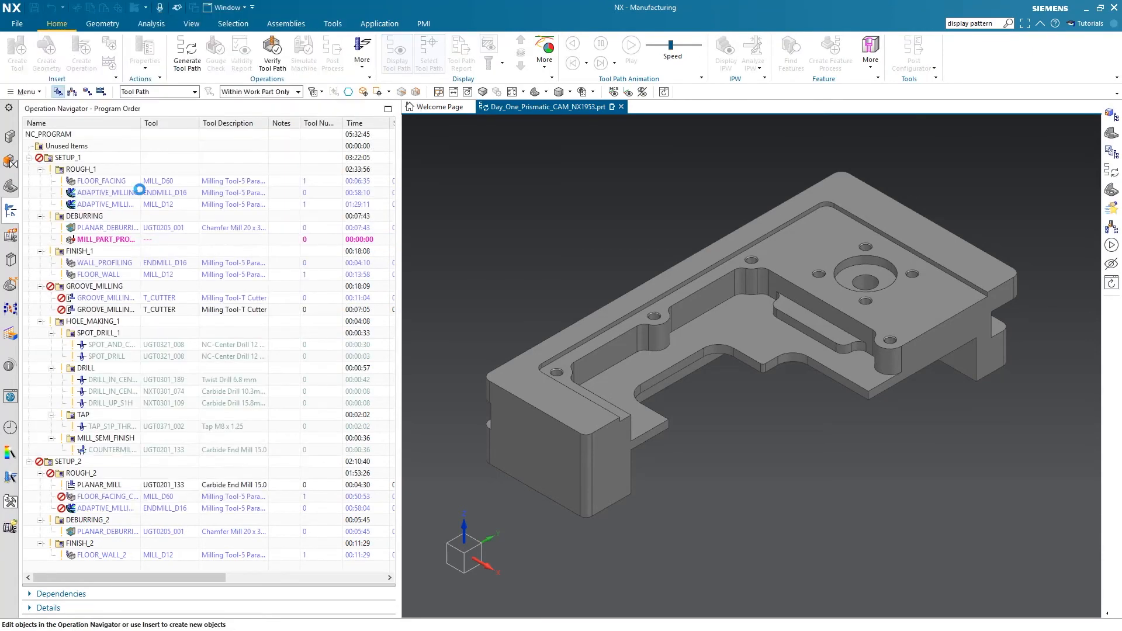
Create the probing operations MILL_TOOL_PROBING and TURN_TOOL_PROBING in the DEBURRING program with WORKPIECE geometry
{"action": "left_click", "coordinate": [81, 50]}
{"action": "left_click", "coordinate": [109, 83]}
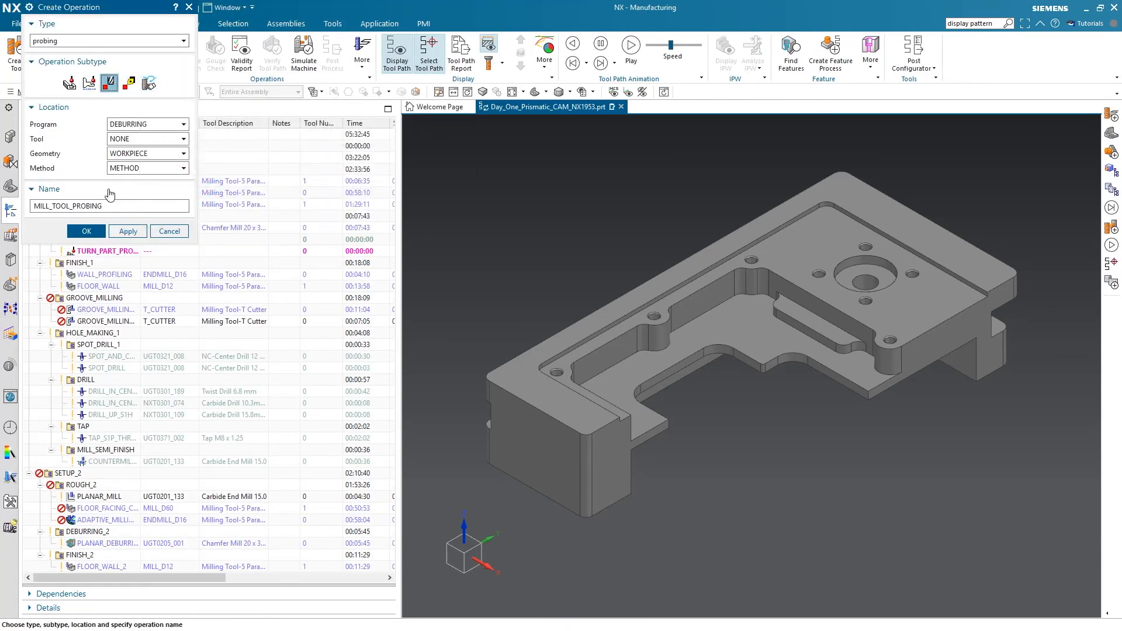
{"action": "left_click", "coordinate": [91, 231]}
{"action": "left_click", "coordinate": [289, 497]}
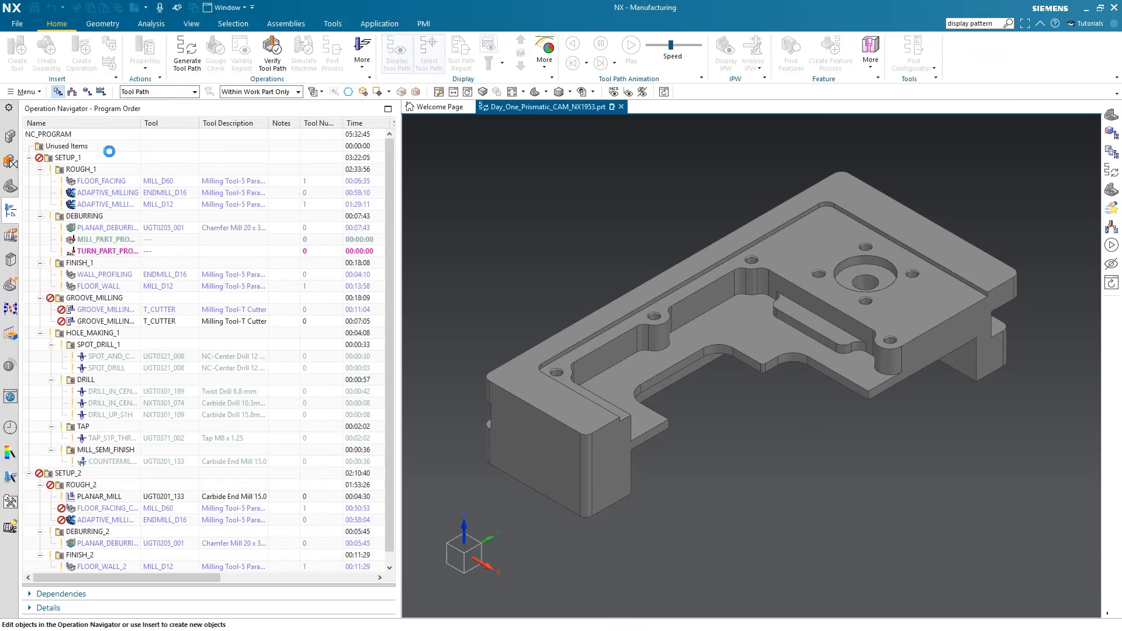
{"action": "left_click", "coordinate": [82, 50]}
{"action": "left_click", "coordinate": [129, 83]}
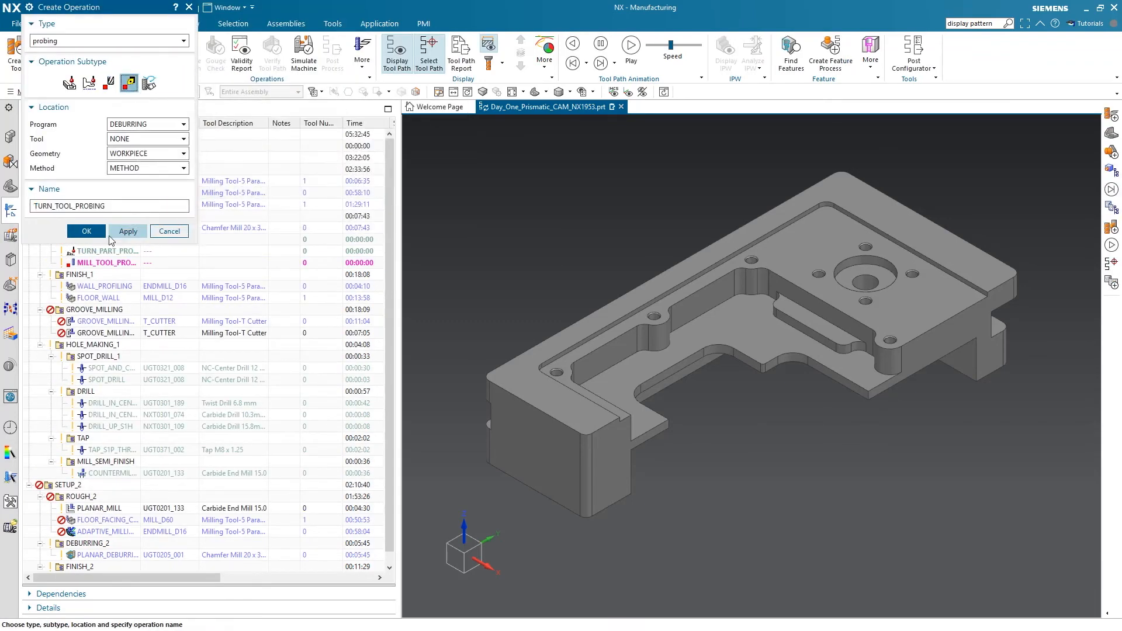
{"action": "left_click", "coordinate": [86, 231]}
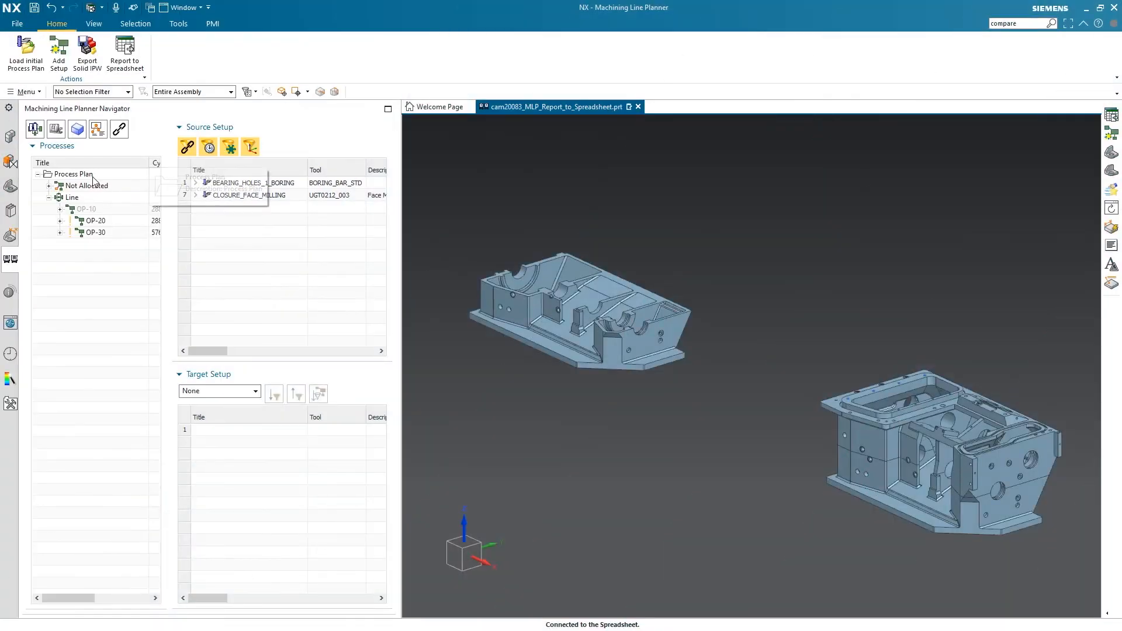
Report the Process Plan of cam20083_MLP_Report_to_Spreadsheet.prt to a spreadsheet from the Machining Line Planner
{"action": "left_click", "coordinate": [93, 175]}
{"action": "left_click", "coordinate": [127, 68]}
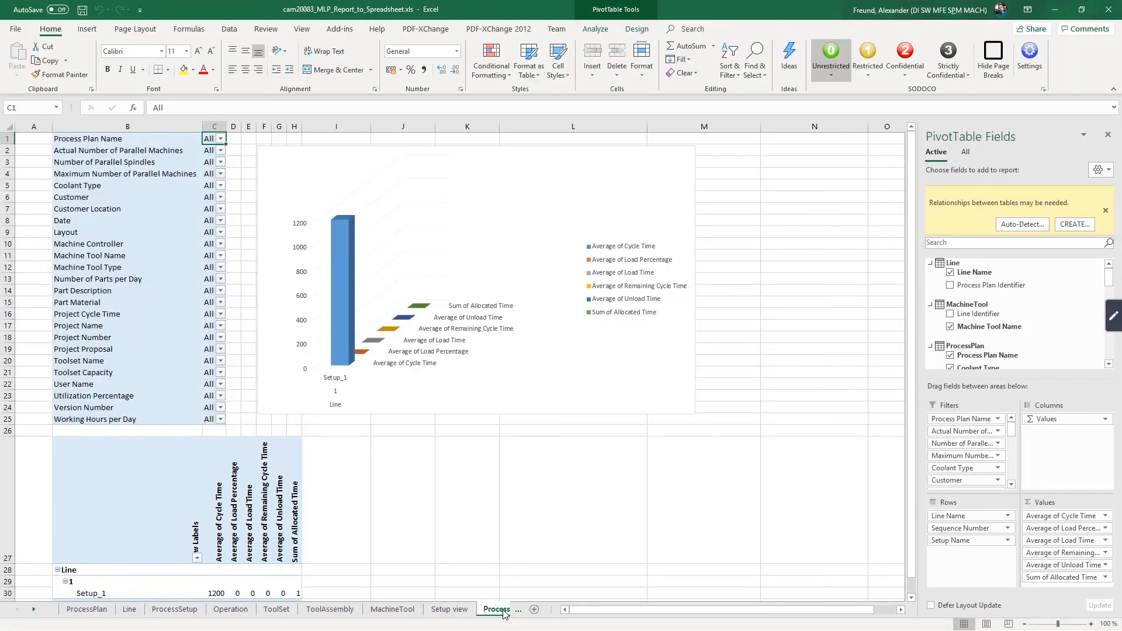
Examine the Setup view, MachineTool, ToolAssembly, ToolSet and Operation worksheets of the exported report in Excel
{"action": "left_click", "coordinate": [450, 609]}
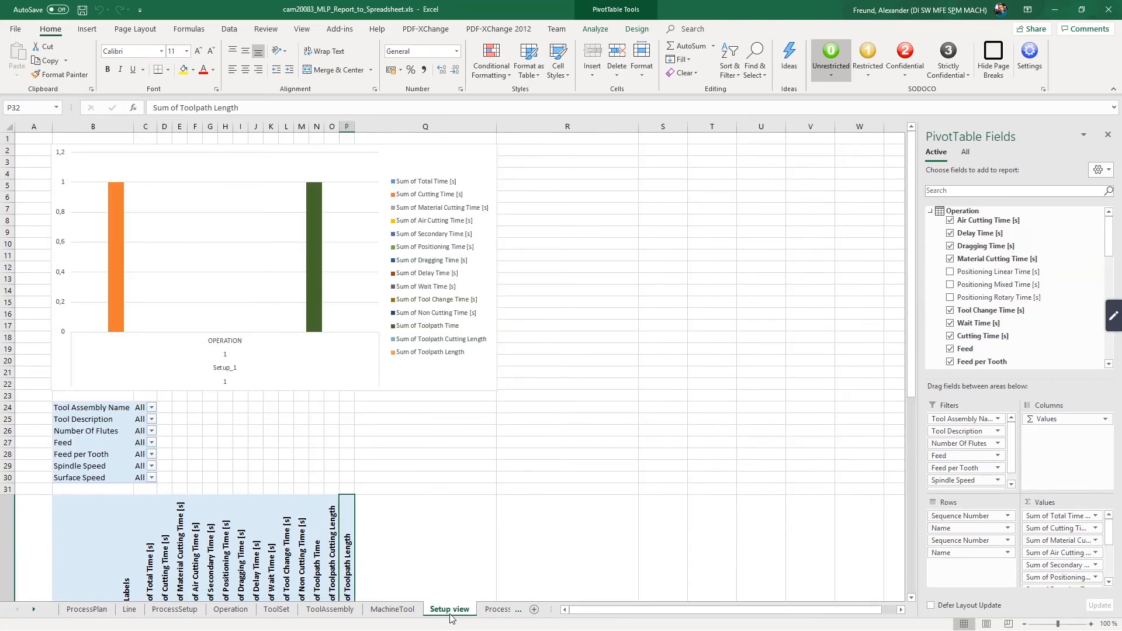
{"action": "scroll", "coordinate": [435, 538], "scroll_direction": "down", "scroll_amount": 6}
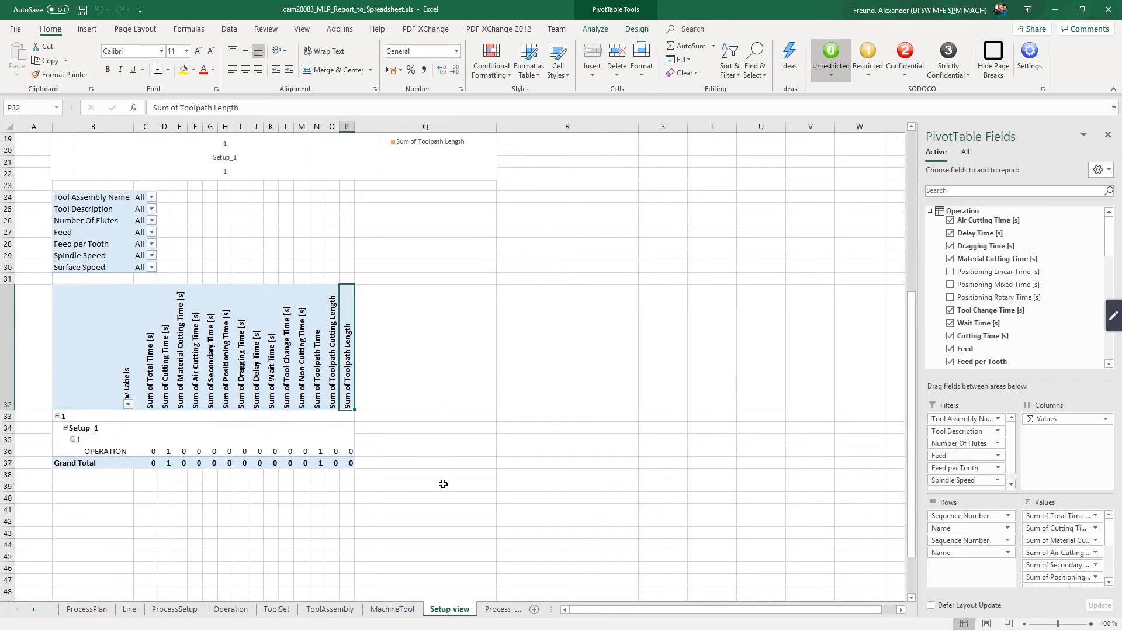
{"action": "scroll", "coordinate": [443, 484], "scroll_direction": "up", "scroll_amount": 6}
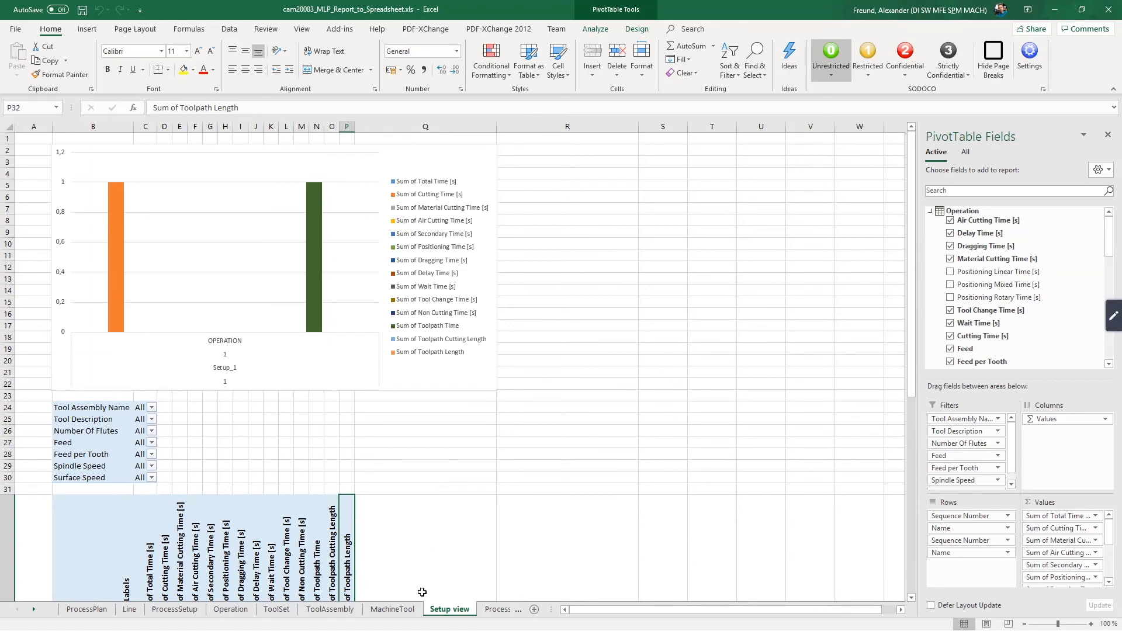
{"action": "left_click", "coordinate": [392, 609]}
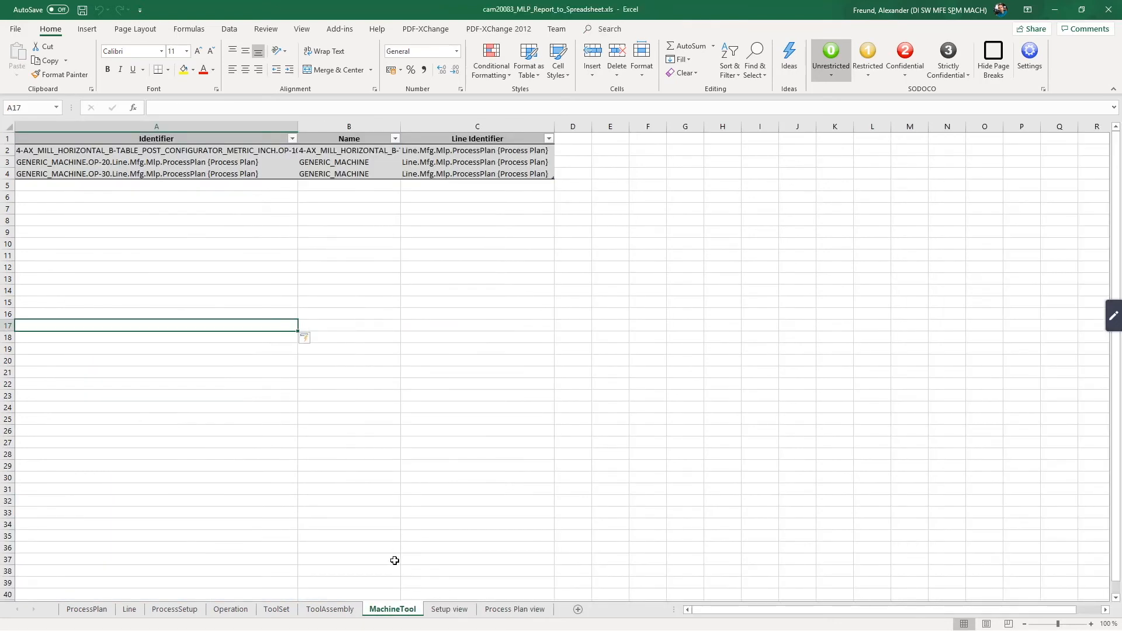
{"action": "left_click", "coordinate": [355, 610]}
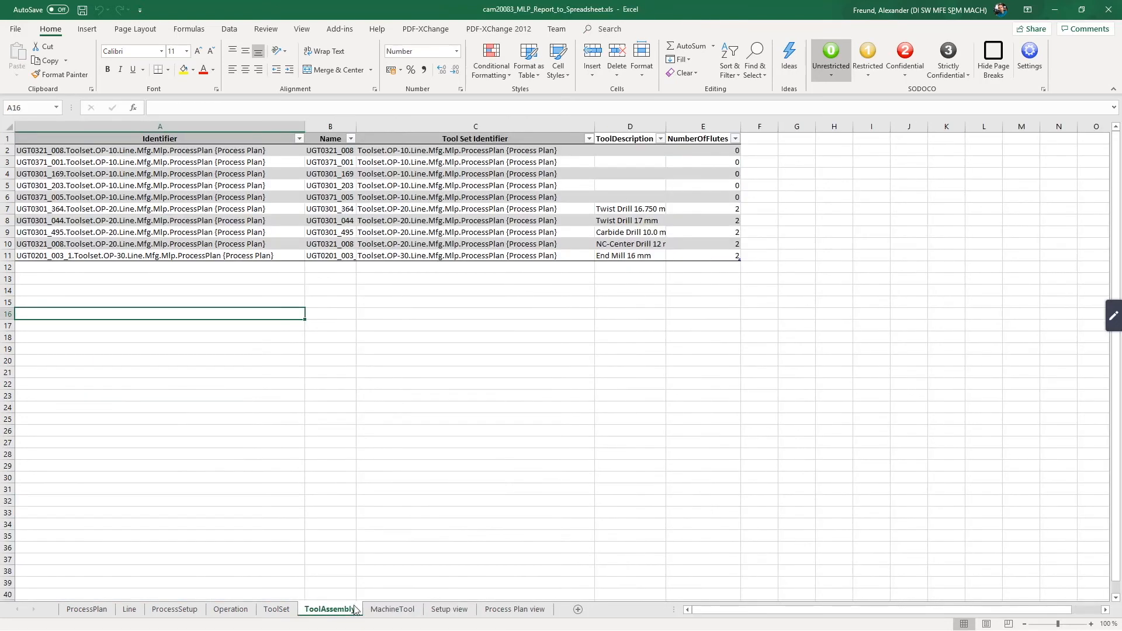
{"action": "left_click", "coordinate": [277, 609]}
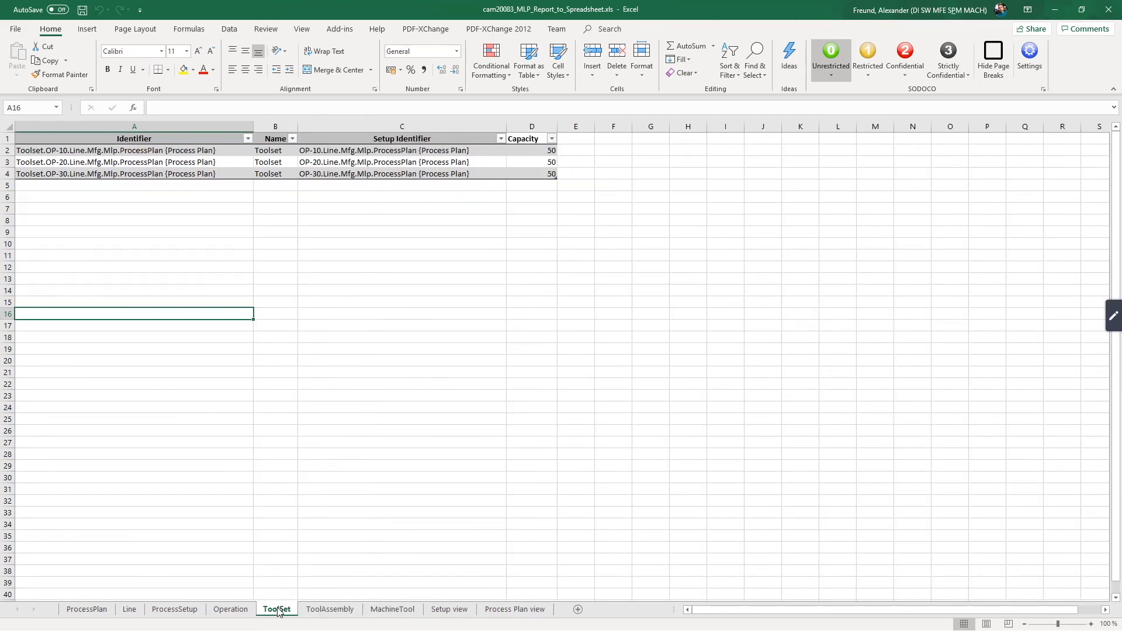
{"action": "left_click", "coordinate": [229, 609]}
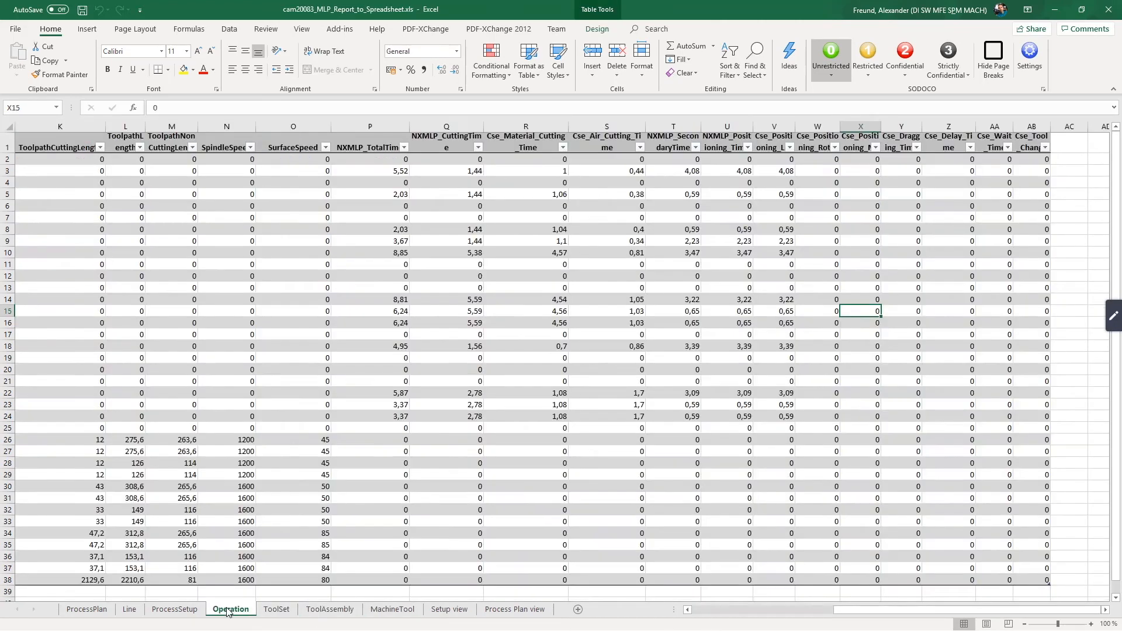
{"action": "left_click_drag", "start_coordinate": [890, 610], "coordinate": [699, 609]}
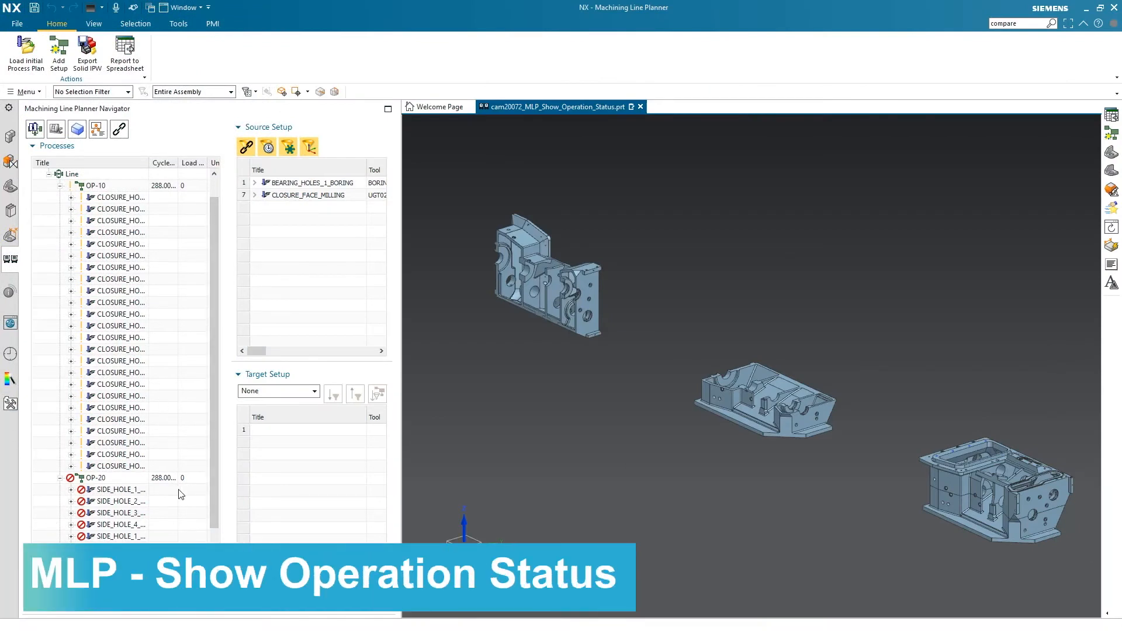
Open the OP-20 setup with Manufacturing, generate and accept the SPOT_DRILL_46 tool paths, returning to the line planner part
{"action": "right_click", "coordinate": [104, 479]}
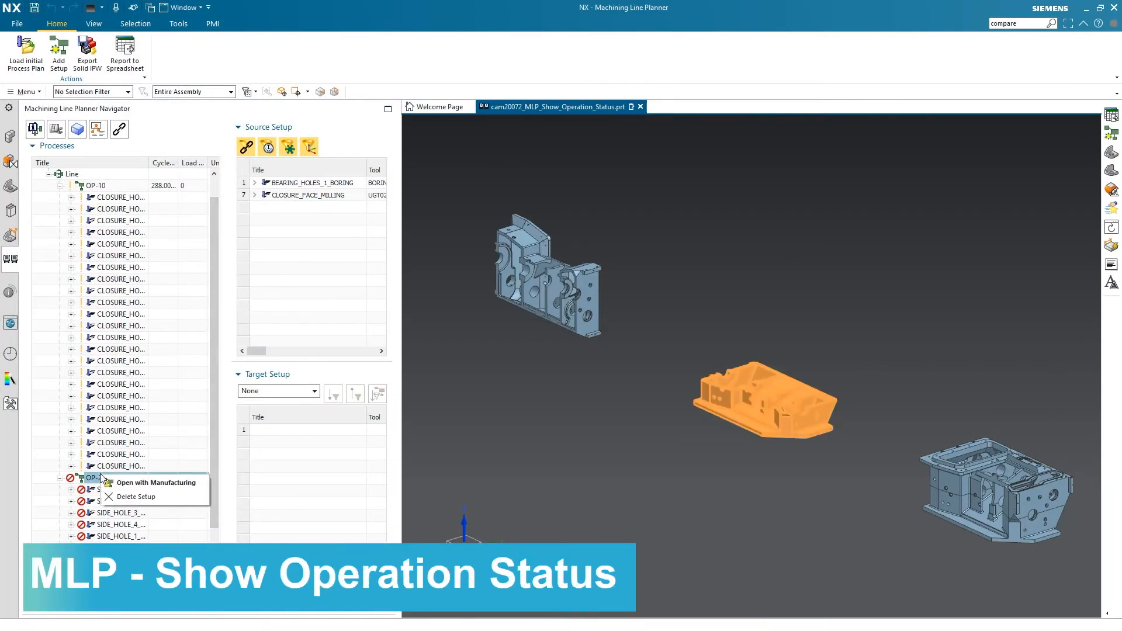
{"action": "left_click", "coordinate": [148, 483]}
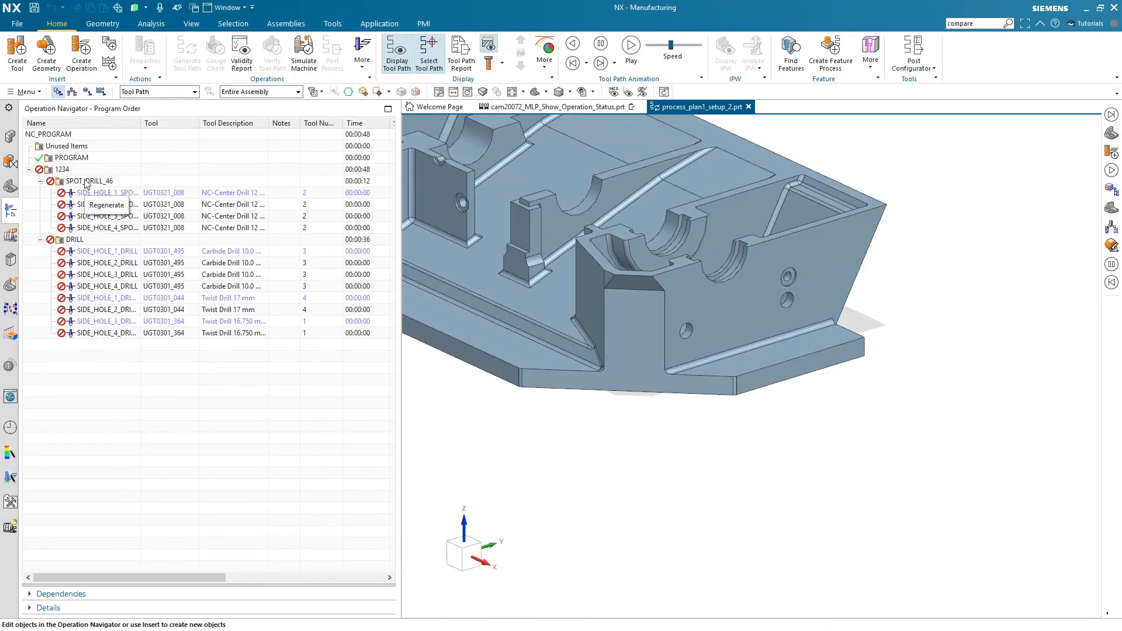
{"action": "right_click", "coordinate": [86, 182]}
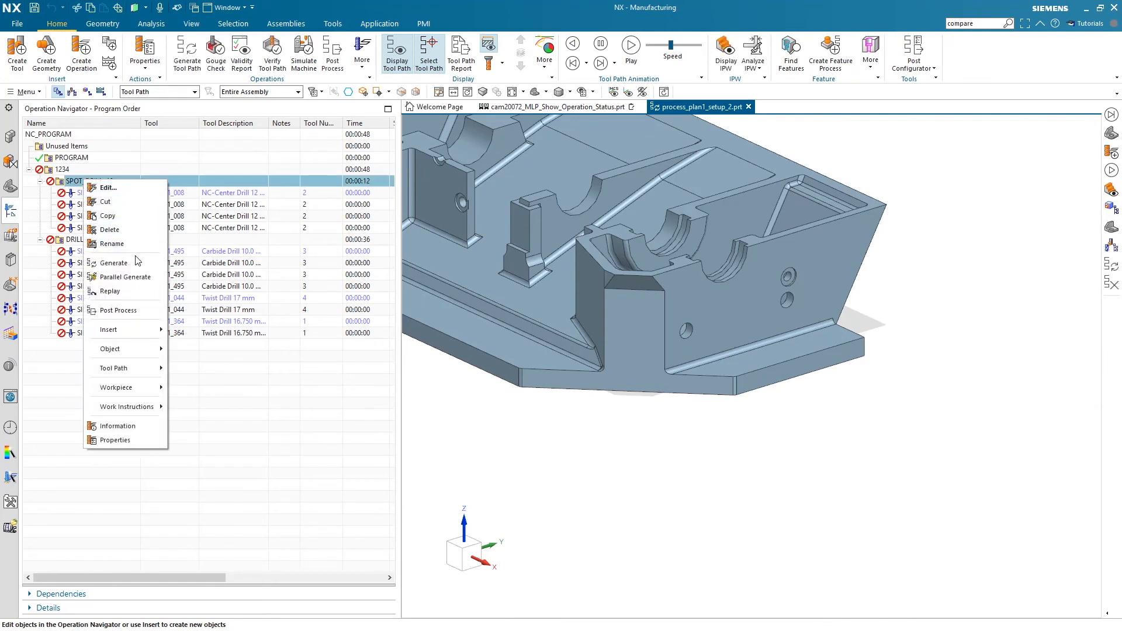
{"action": "left_click", "coordinate": [135, 263]}
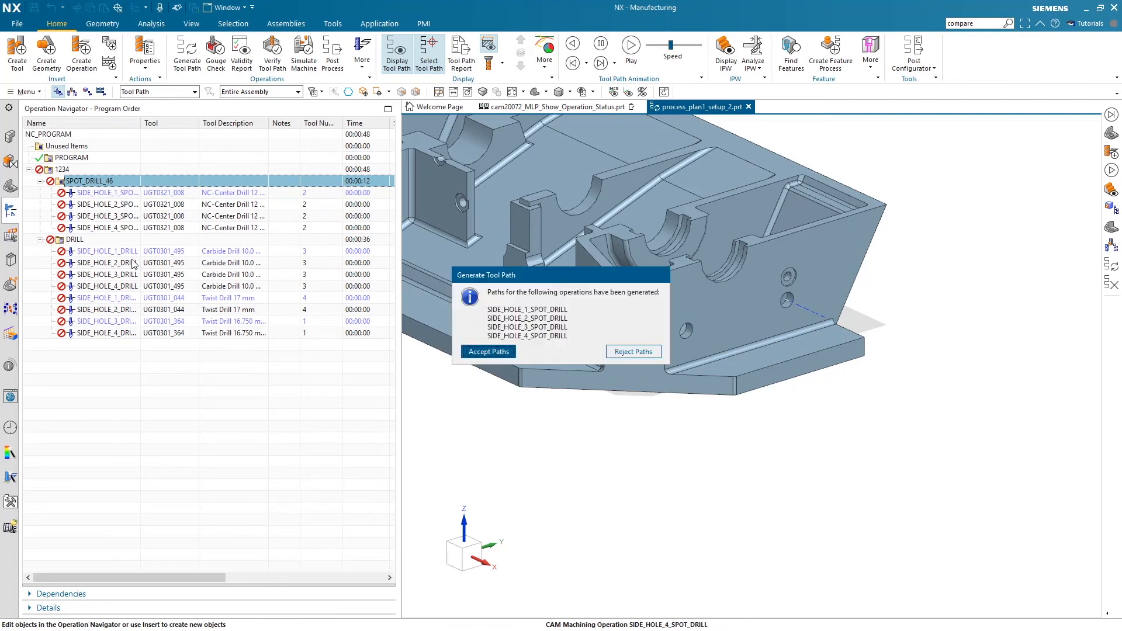
{"action": "left_click", "coordinate": [488, 354]}
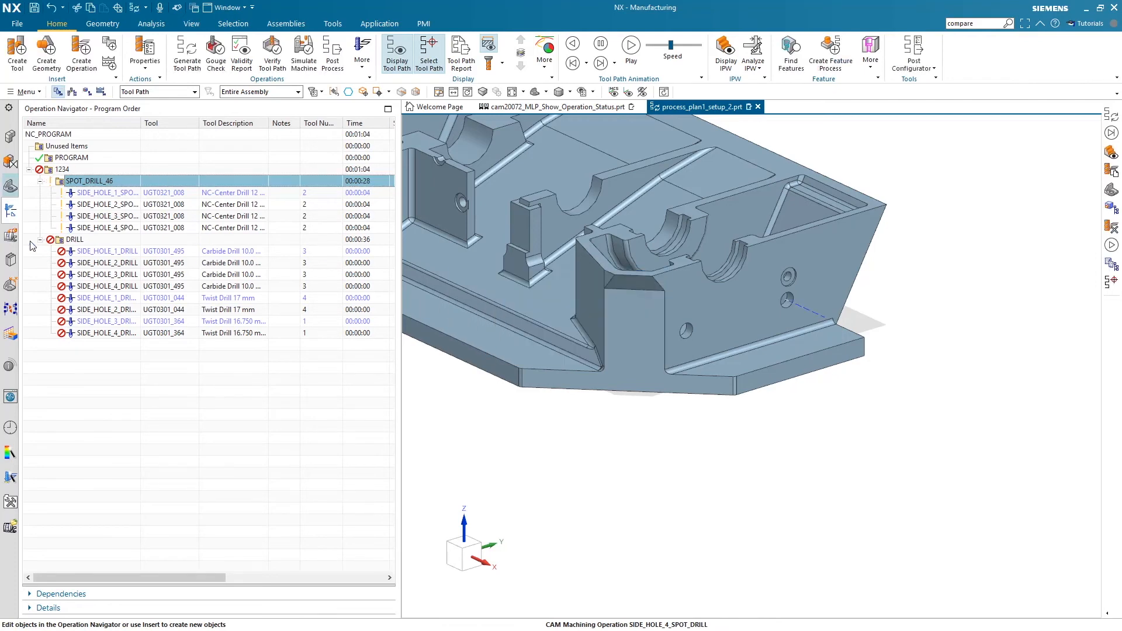
{"action": "left_click", "coordinate": [556, 108]}
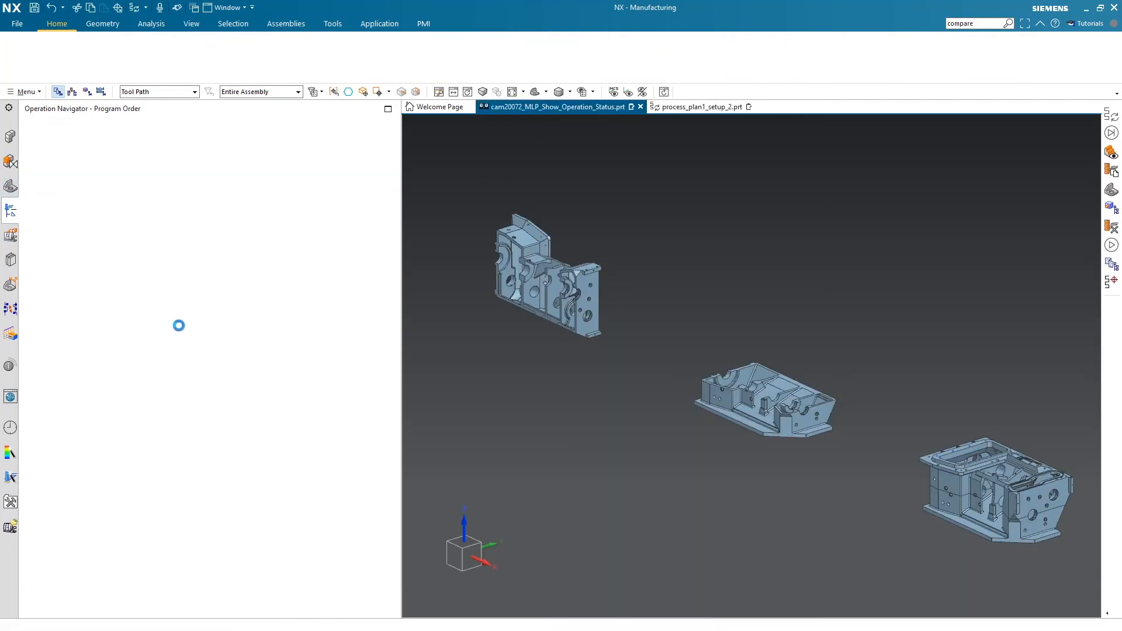
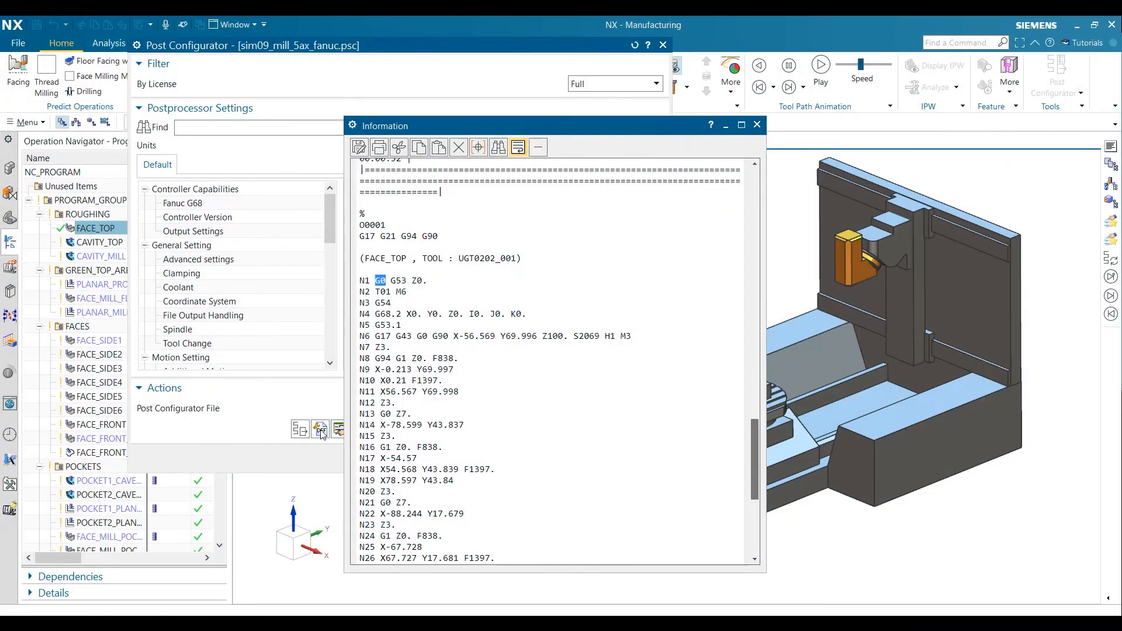
Set the zero format of the linear_move G_motion word to 2.0 decimal places and postprocess FACE_TOP again
{"action": "left_click", "coordinate": [321, 433]}
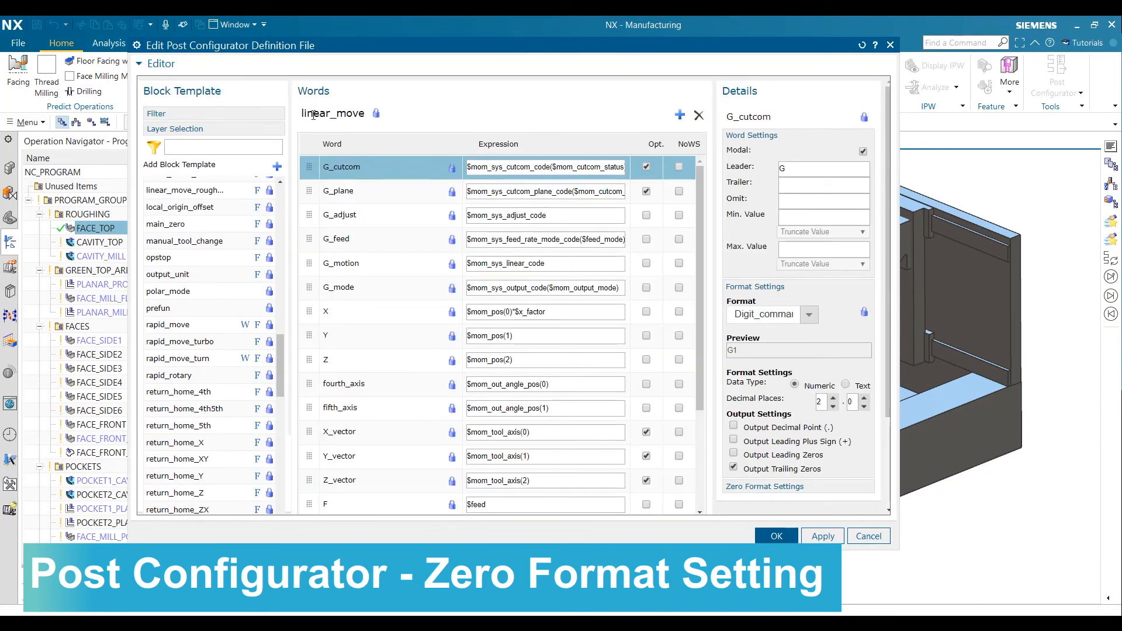
{"action": "left_click", "coordinate": [345, 263]}
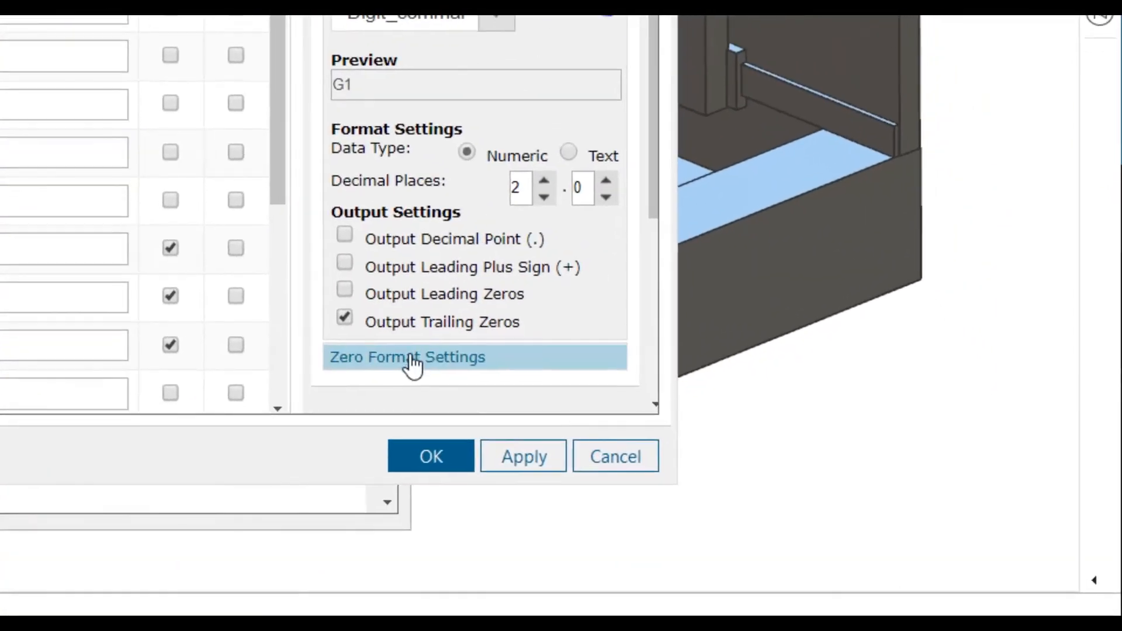
{"action": "left_click", "coordinate": [412, 359]}
{"action": "scroll", "coordinate": [413, 363], "scroll_direction": "down", "scroll_amount": 5}
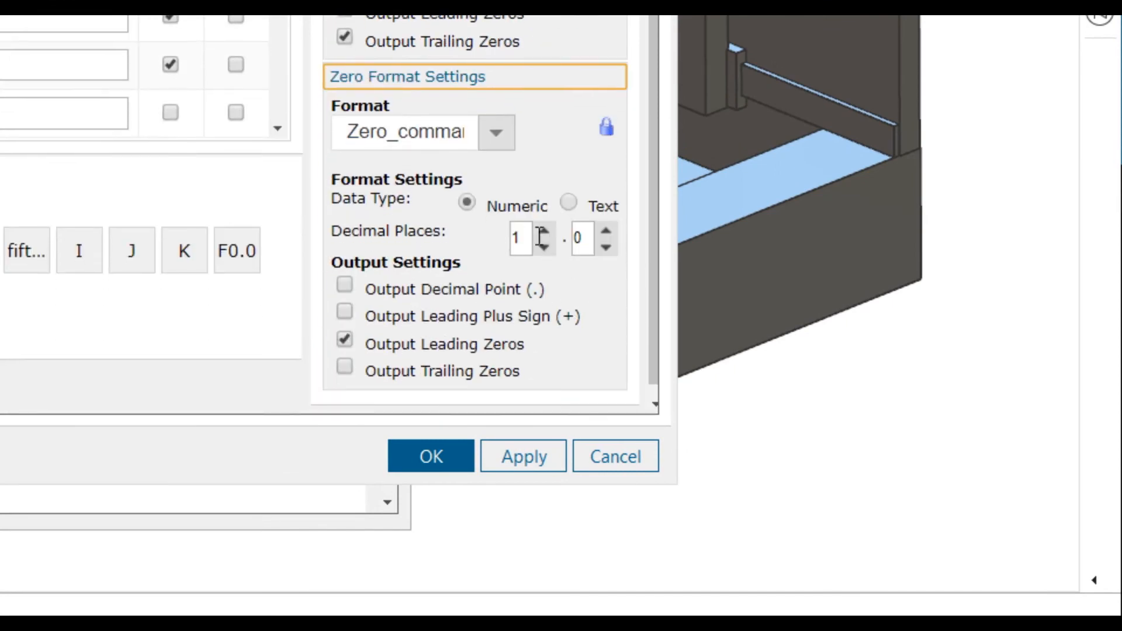
{"action": "left_click", "coordinate": [543, 235]}
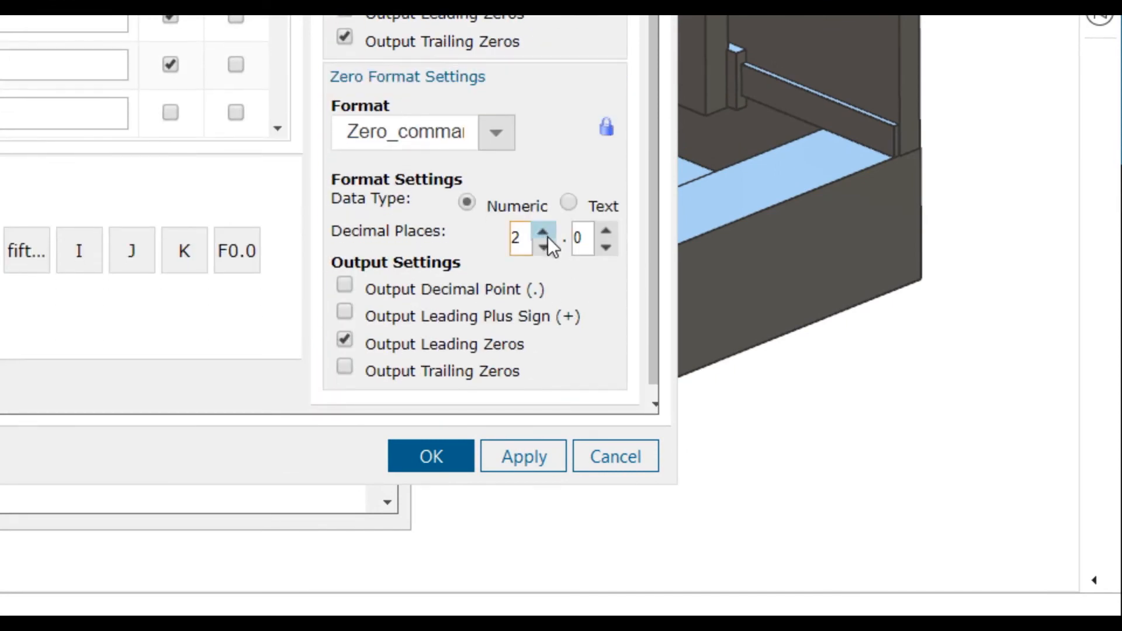
{"action": "left_click", "coordinate": [592, 241]}
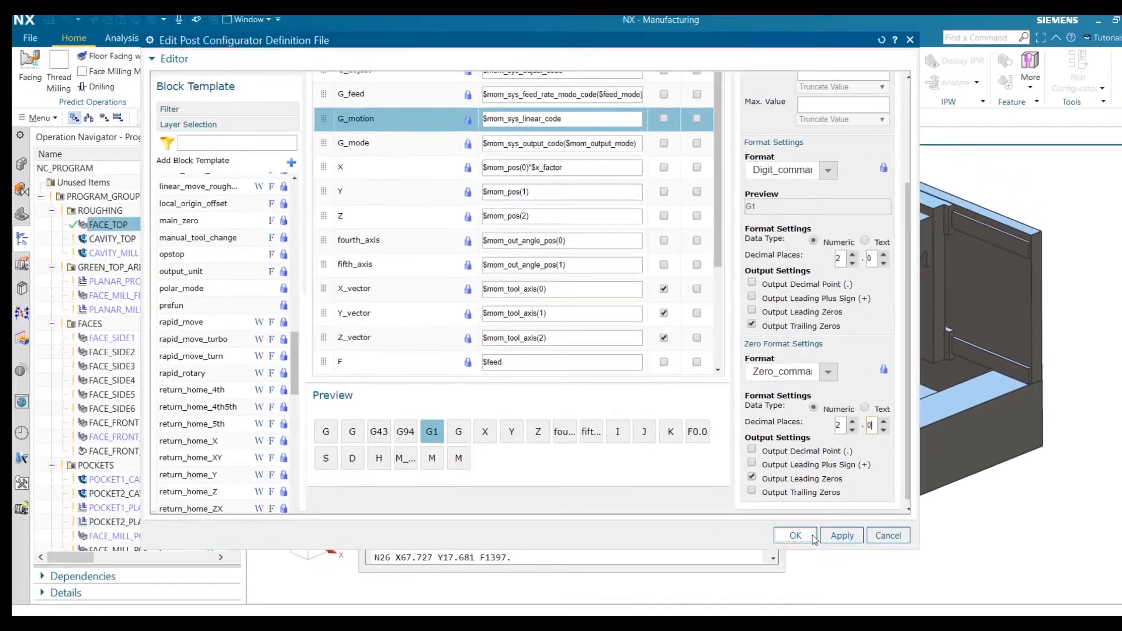
{"action": "left_click", "coordinate": [461, 456]}
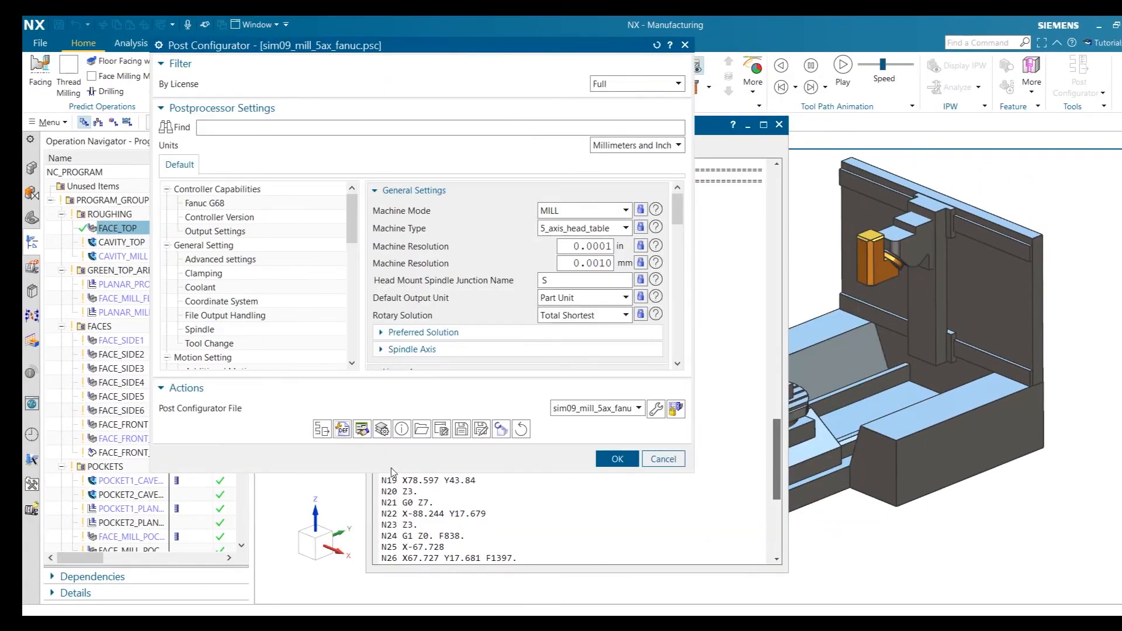
{"action": "left_click", "coordinate": [322, 429]}
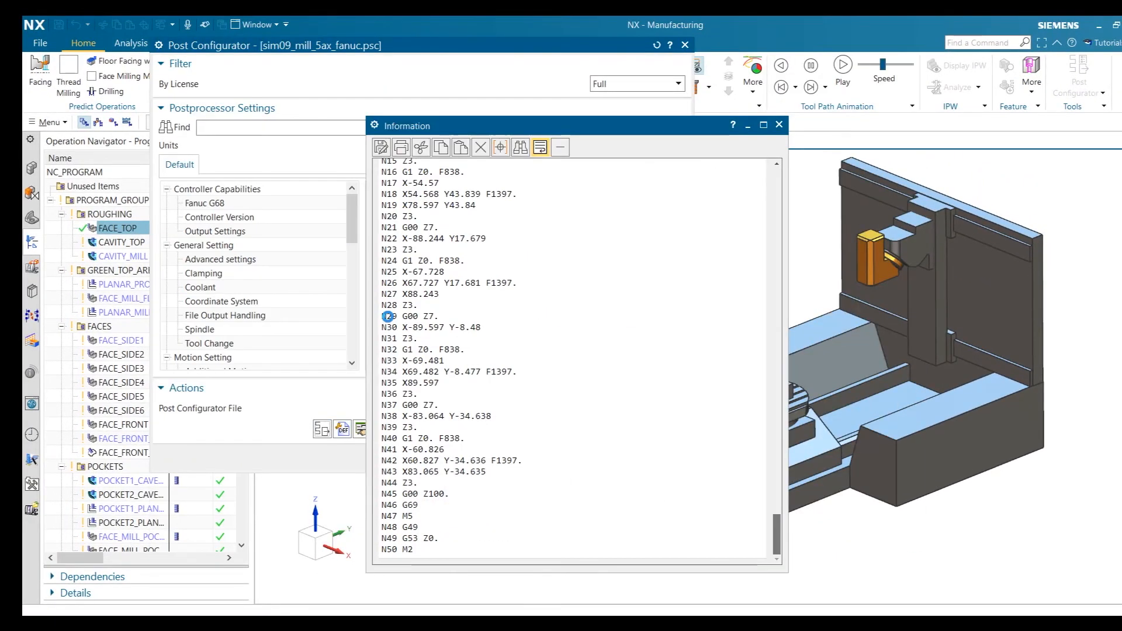
{"action": "double_click", "coordinate": [410, 494]}
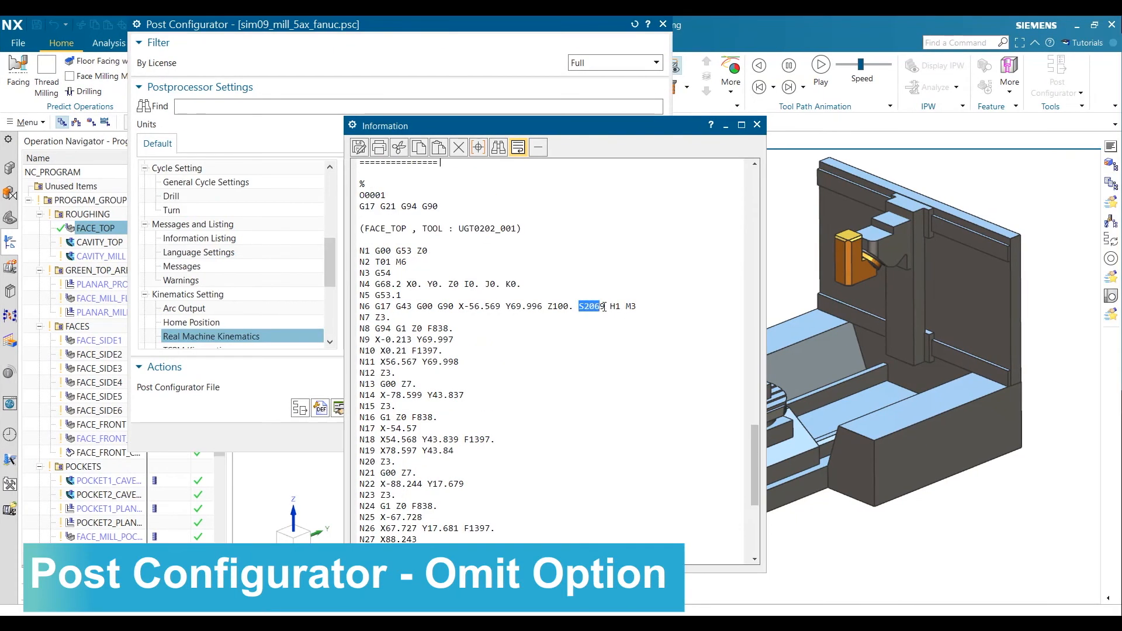
Set the Omit value of the S word in linear_move to 2069 and postprocess FACE_TOP again
{"action": "left_click", "coordinate": [321, 409]}
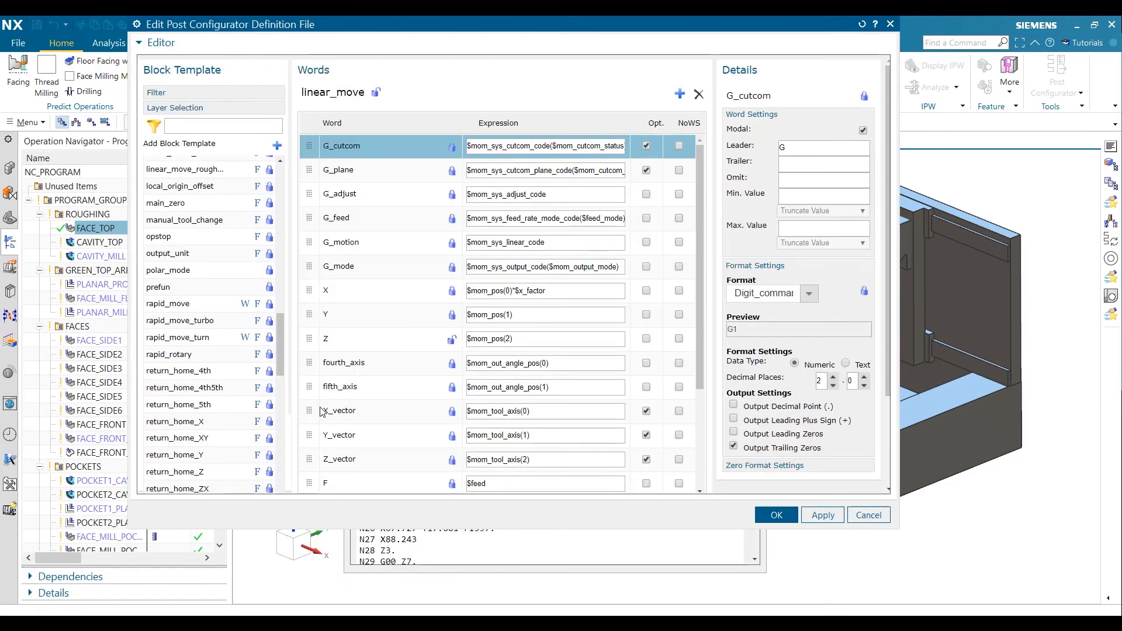
{"action": "scroll", "coordinate": [400, 307], "scroll_direction": "down", "scroll_amount": 2}
{"action": "scroll", "coordinate": [400, 307], "scroll_direction": "down", "scroll_amount": 1}
{"action": "left_click", "coordinate": [340, 370]}
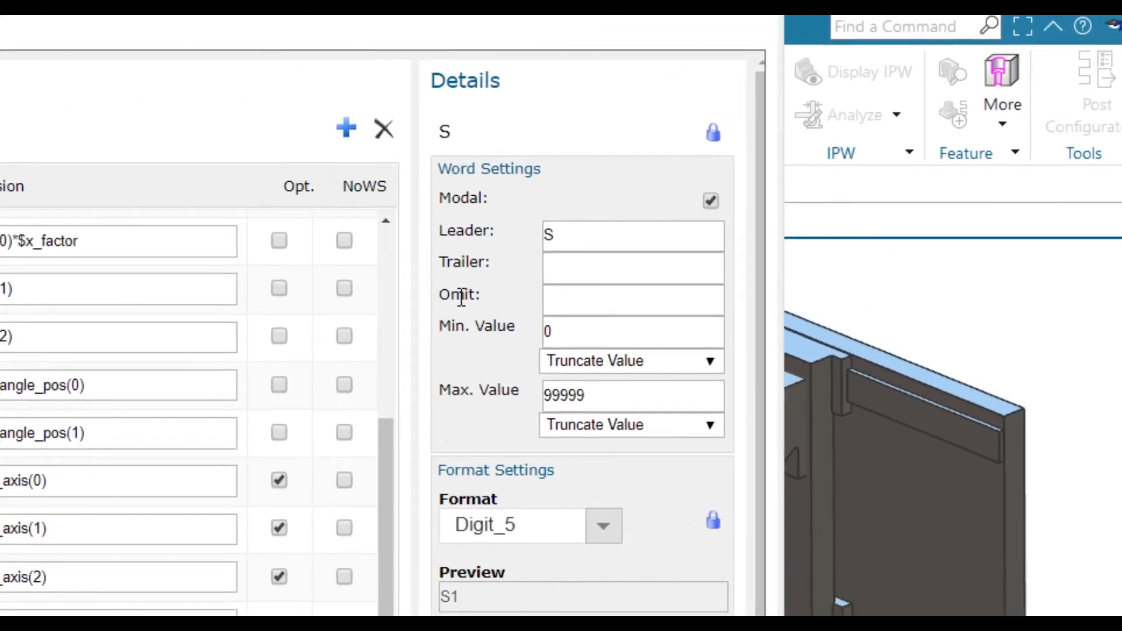
{"action": "left_click", "coordinate": [563, 298]}
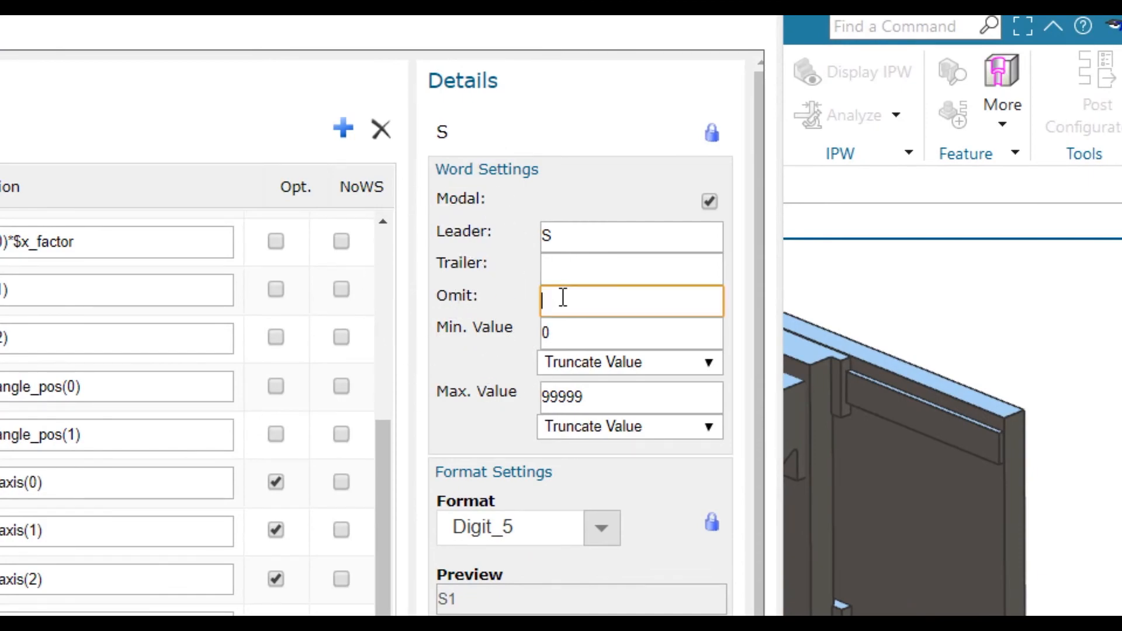
{"action": "type", "text": "2069"}
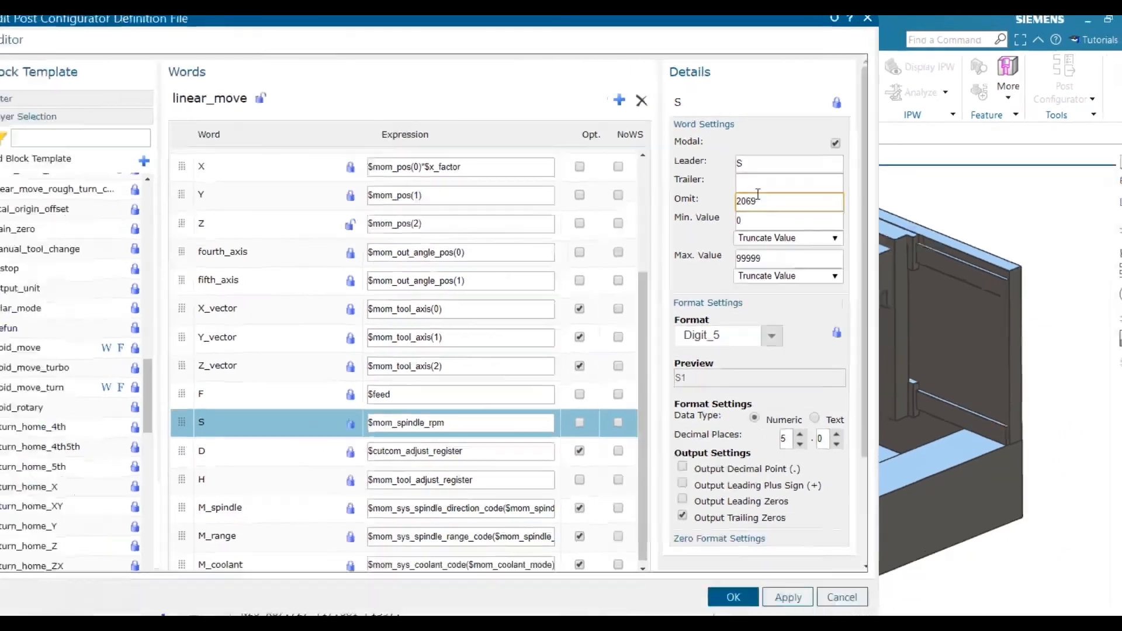
{"action": "left_click", "coordinate": [601, 273]}
{"action": "left_click", "coordinate": [777, 515]}
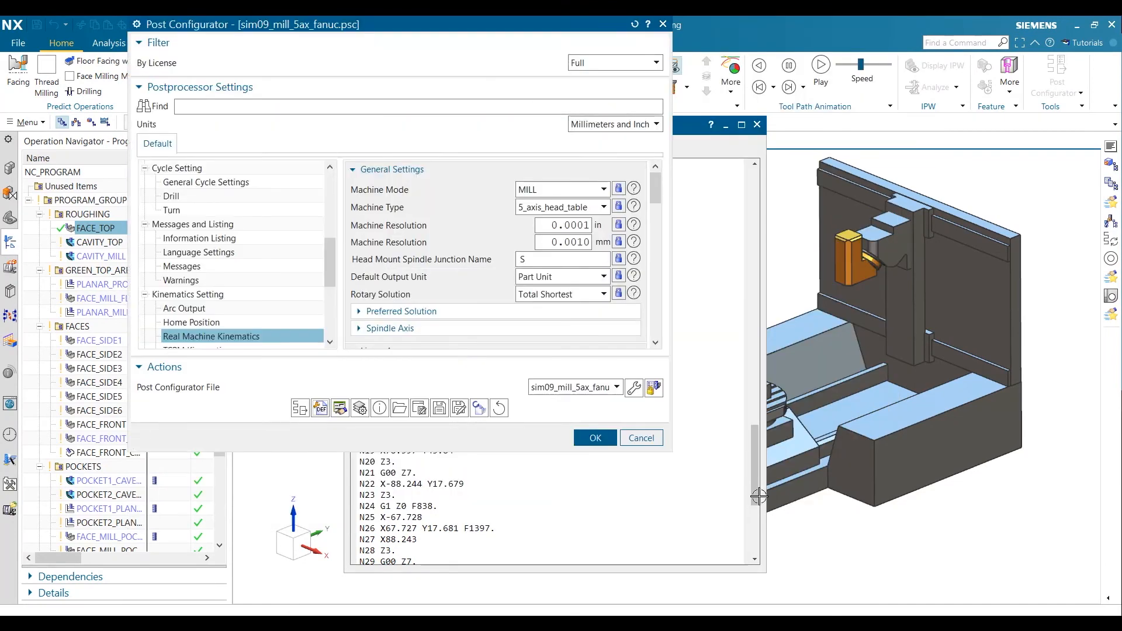
{"action": "left_click", "coordinate": [299, 407]}
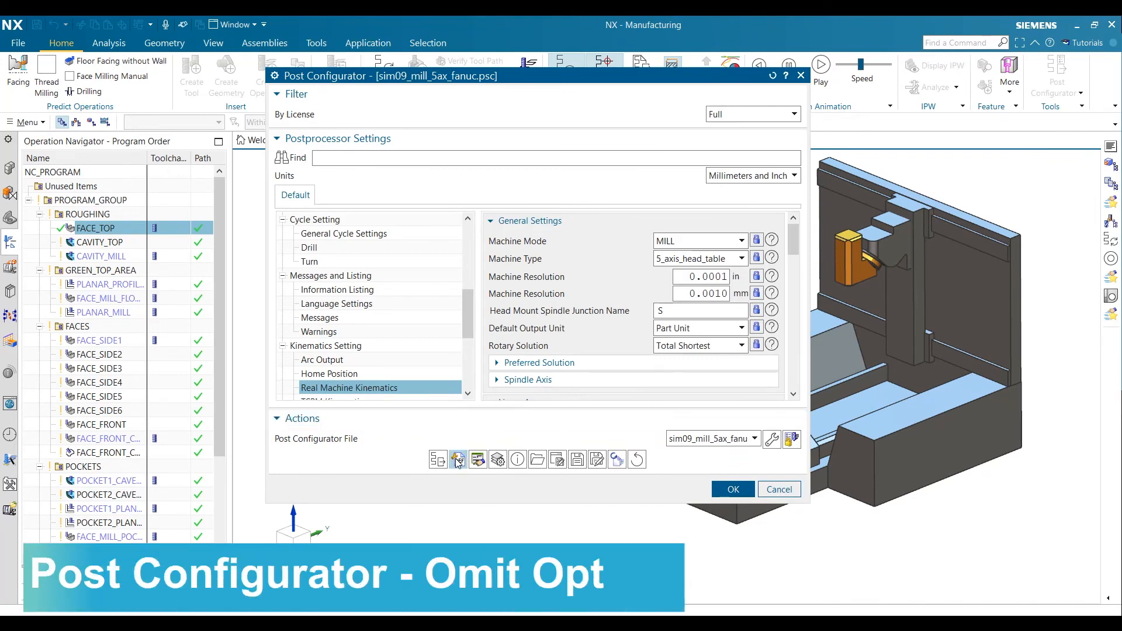
Copy the cutcom_off block template to the Service layer in the definition file and filter the templates by that layer
{"action": "left_click", "coordinate": [458, 462]}
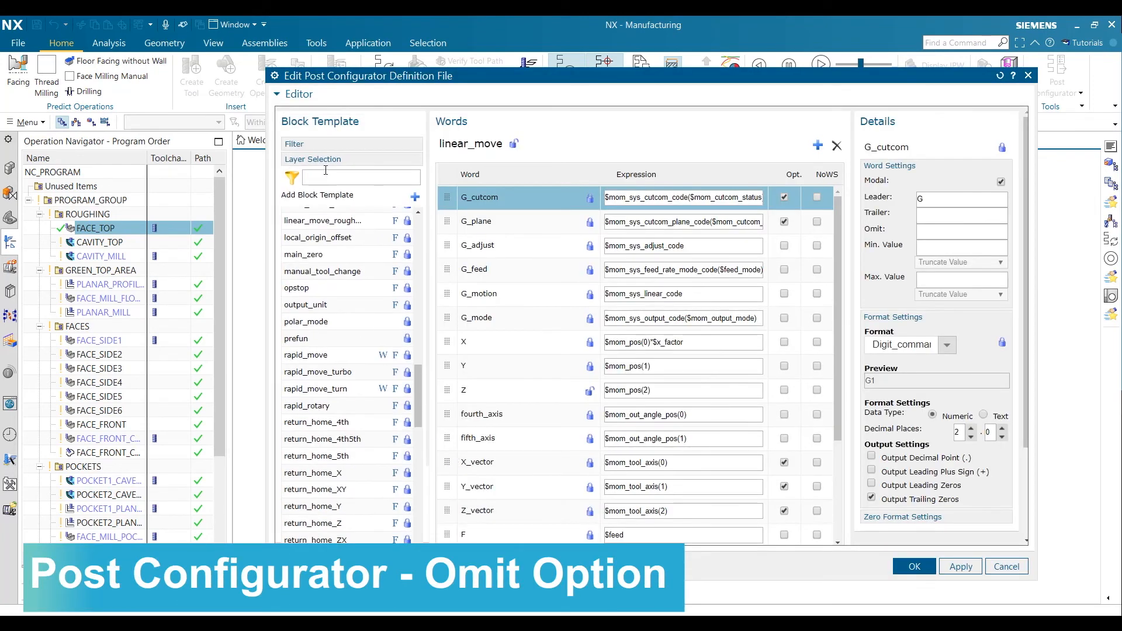
{"action": "left_click", "coordinate": [325, 160]}
{"action": "left_click", "coordinate": [294, 190]}
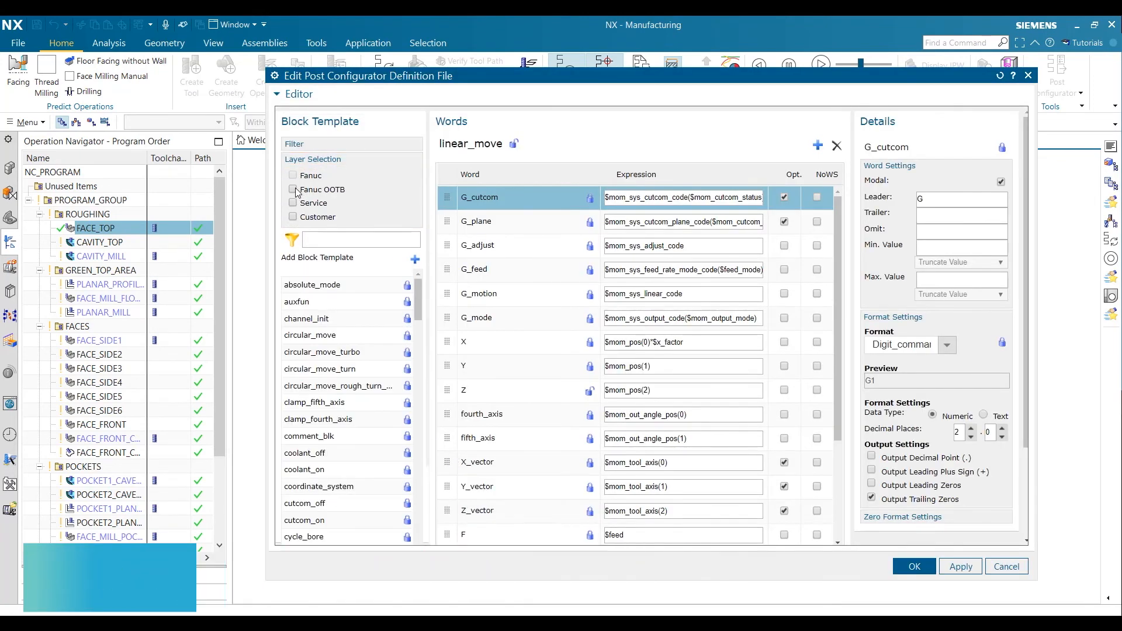
{"action": "left_click", "coordinate": [294, 190]}
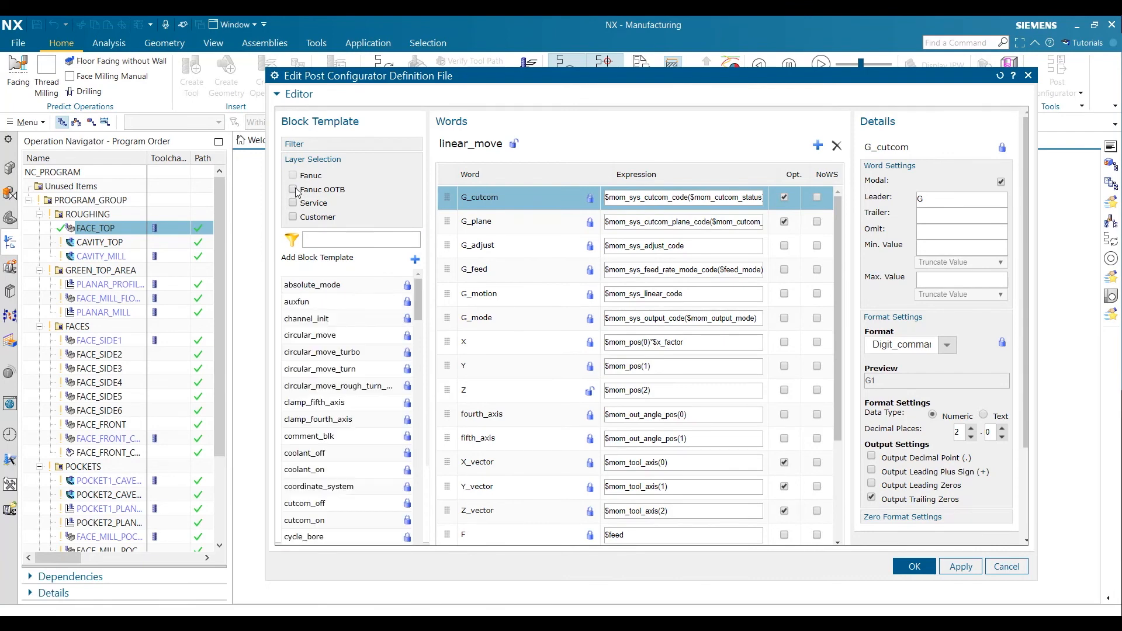
{"action": "scroll", "coordinate": [358, 300], "scroll_direction": "down", "scroll_amount": 2}
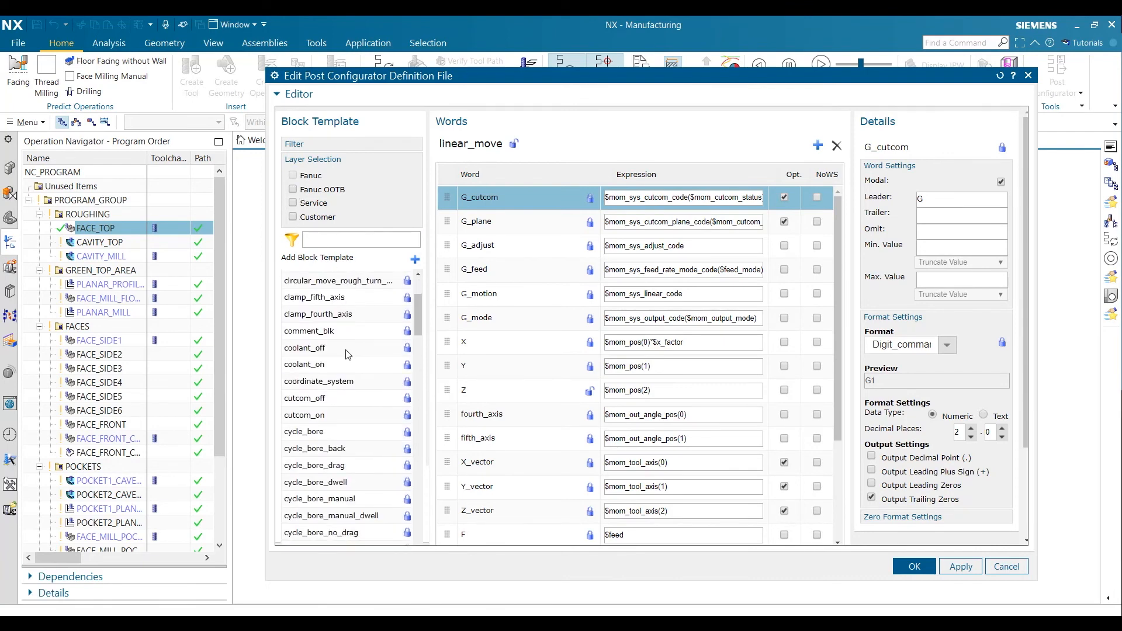
{"action": "left_click", "coordinate": [307, 398]}
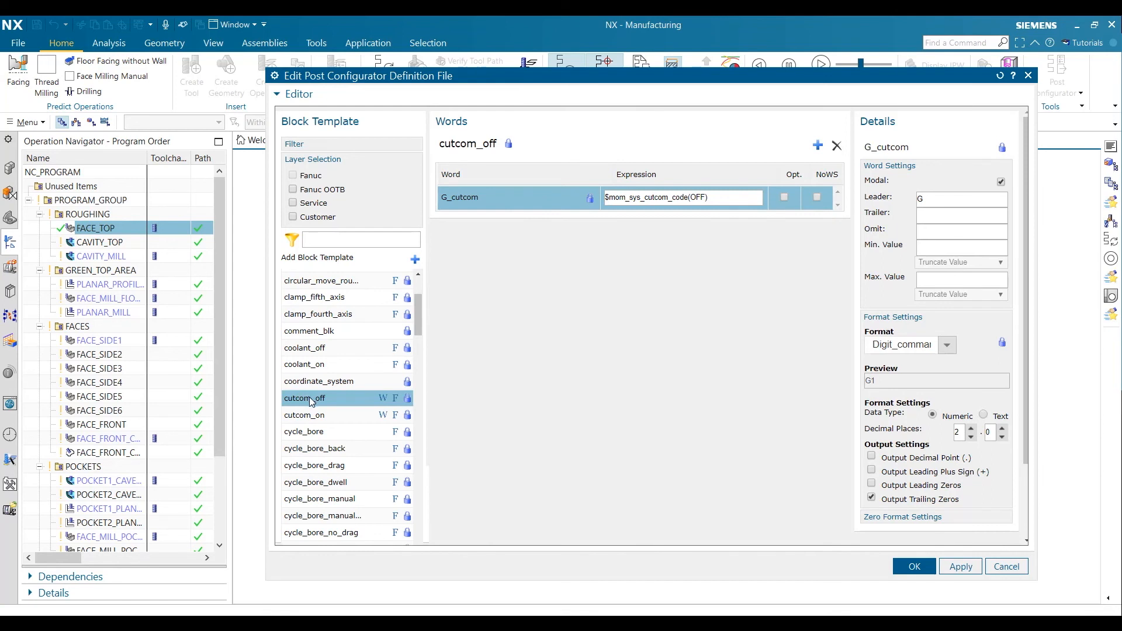
{"action": "right_click", "coordinate": [320, 403]}
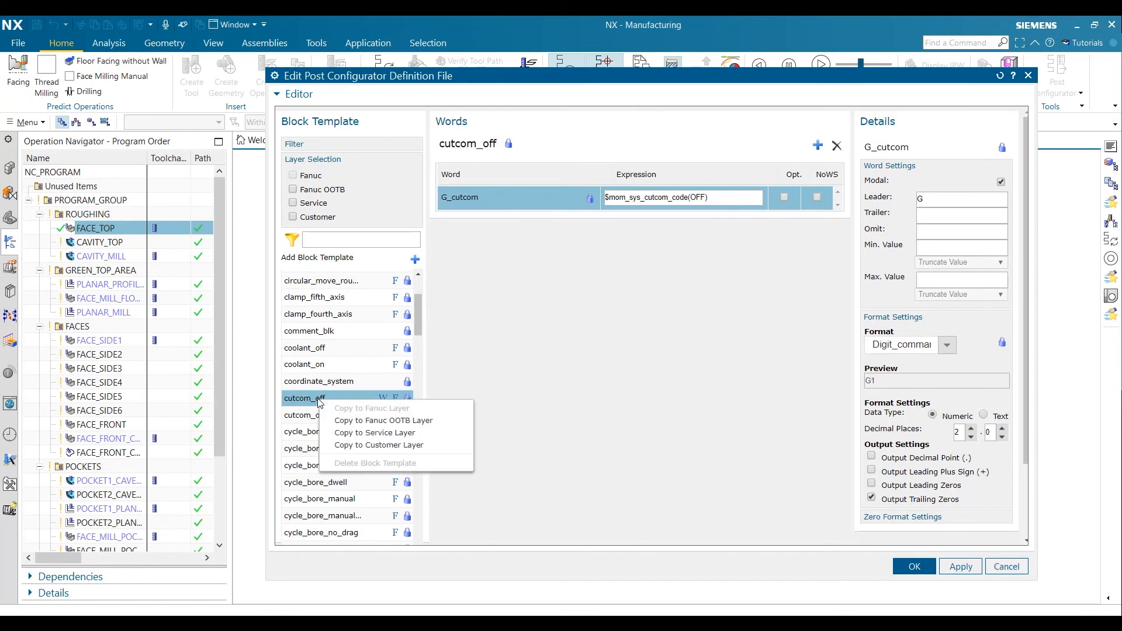
{"action": "left_click", "coordinate": [376, 434]}
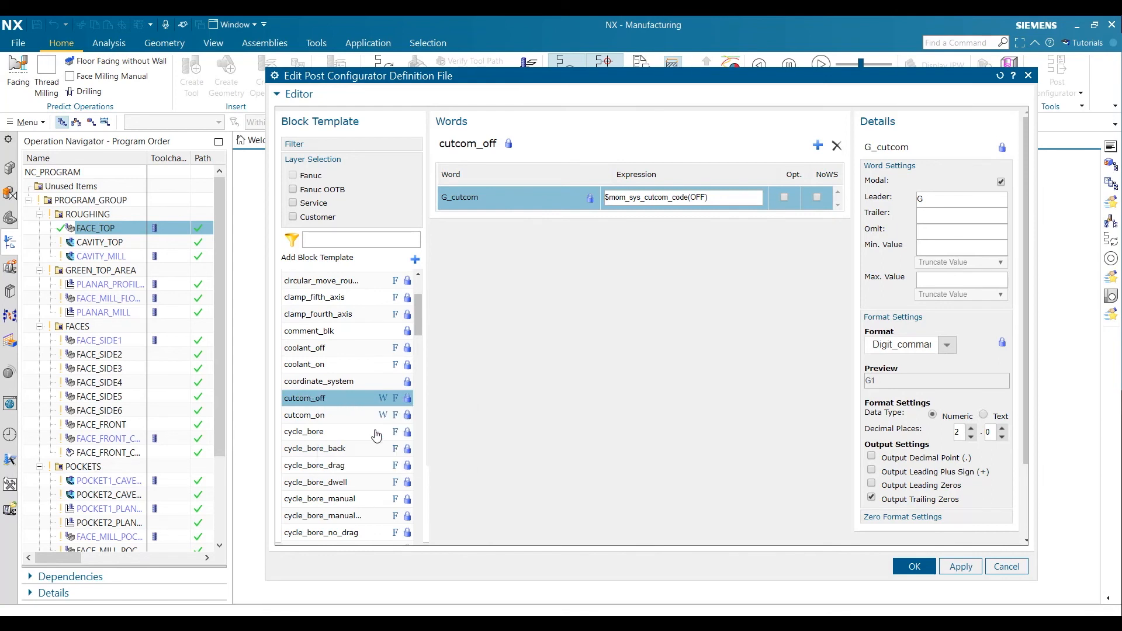
{"action": "left_click", "coordinate": [292, 203]}
{"action": "left_click", "coordinate": [318, 288]}
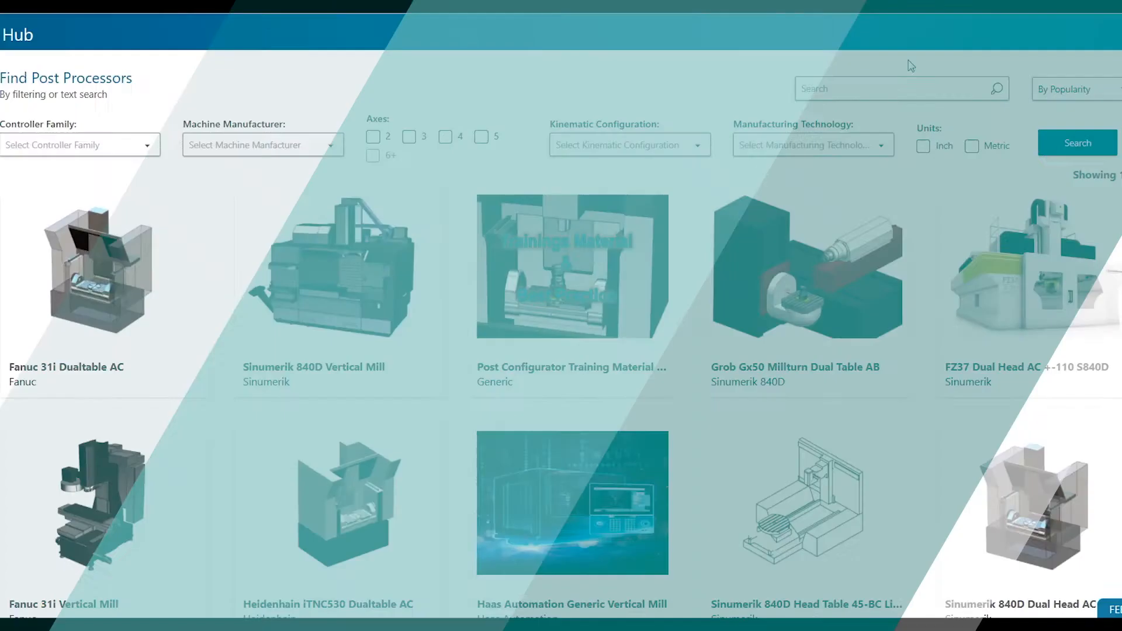
Search Post Hub for "source" and download the Post Configurator Library Source Tool
{"action": "type", "text": "source"}
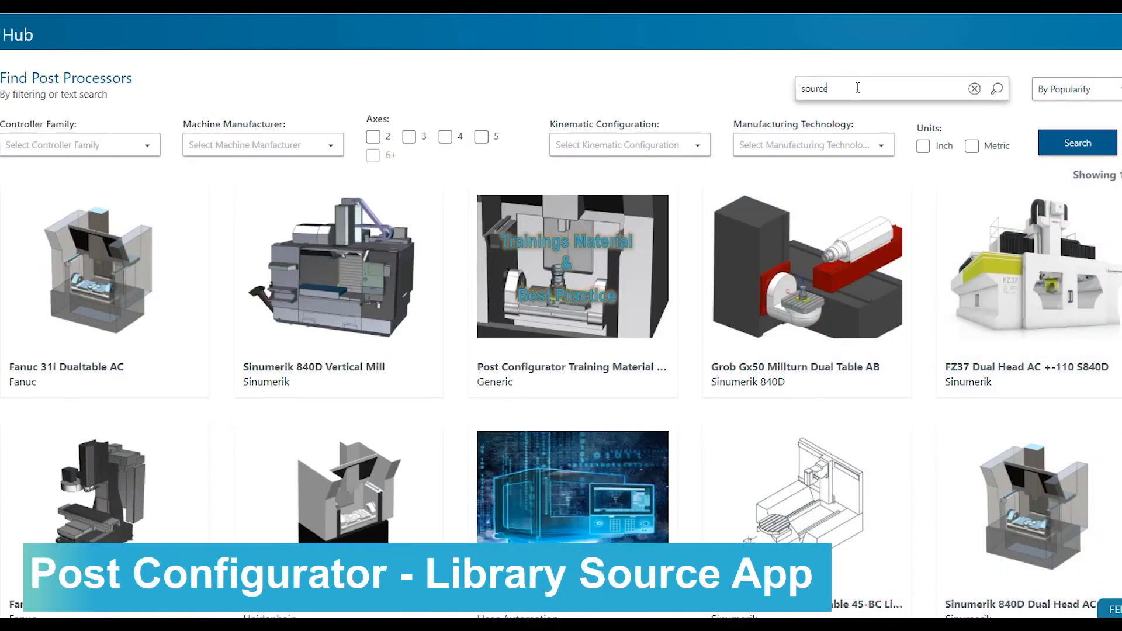
{"action": "key", "text": "Return"}
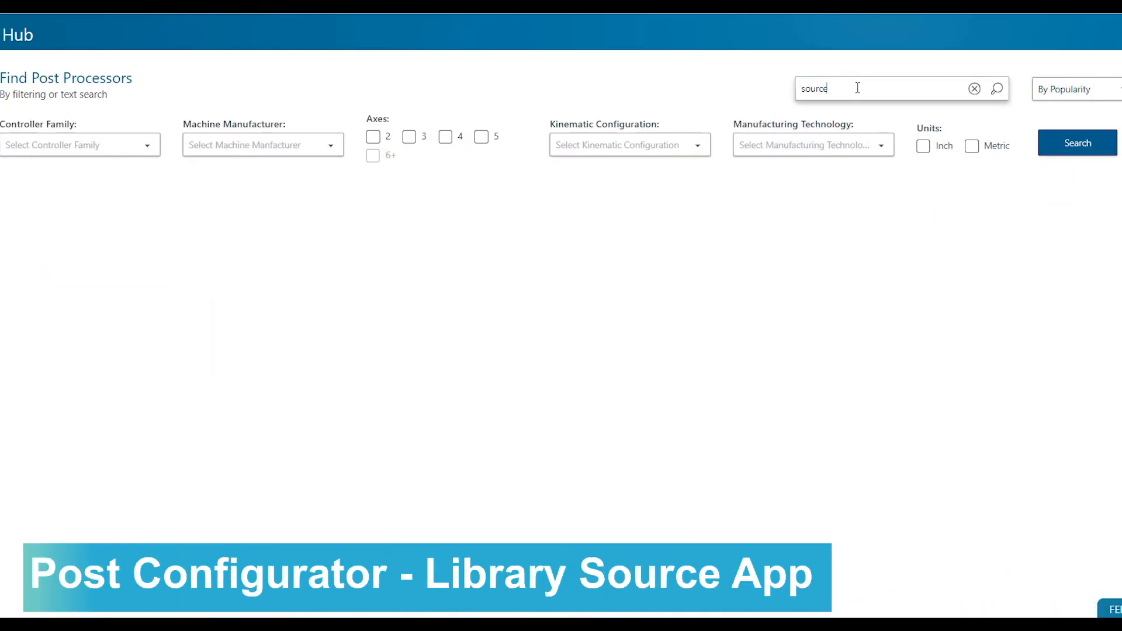
{"action": "mouse_move", "coordinate": [141, 277]}
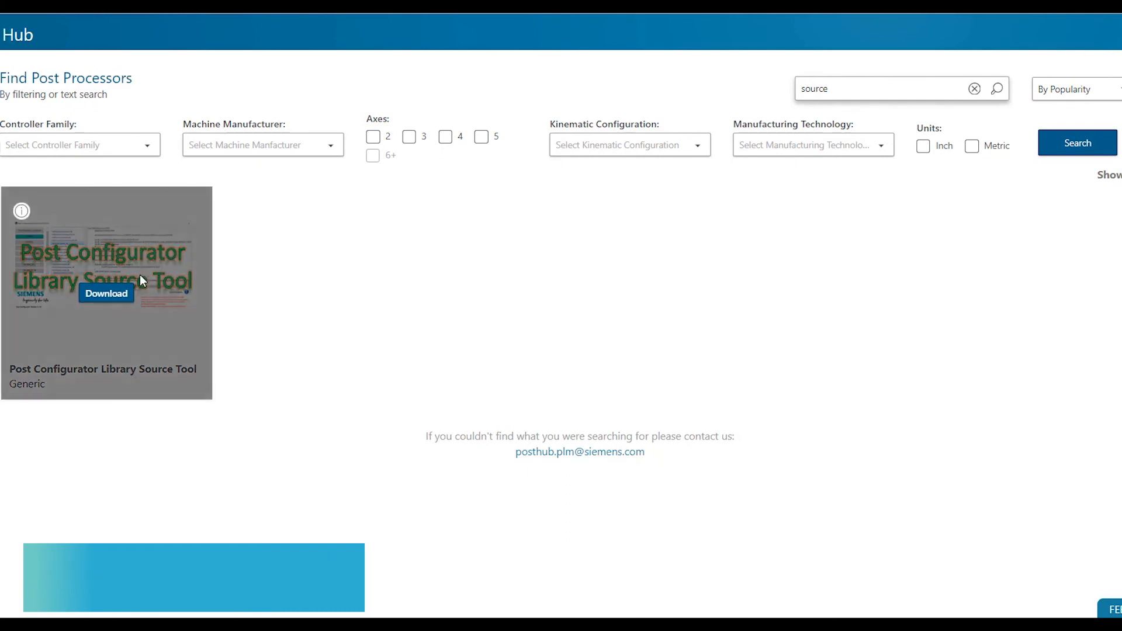
{"action": "left_click", "coordinate": [99, 295]}
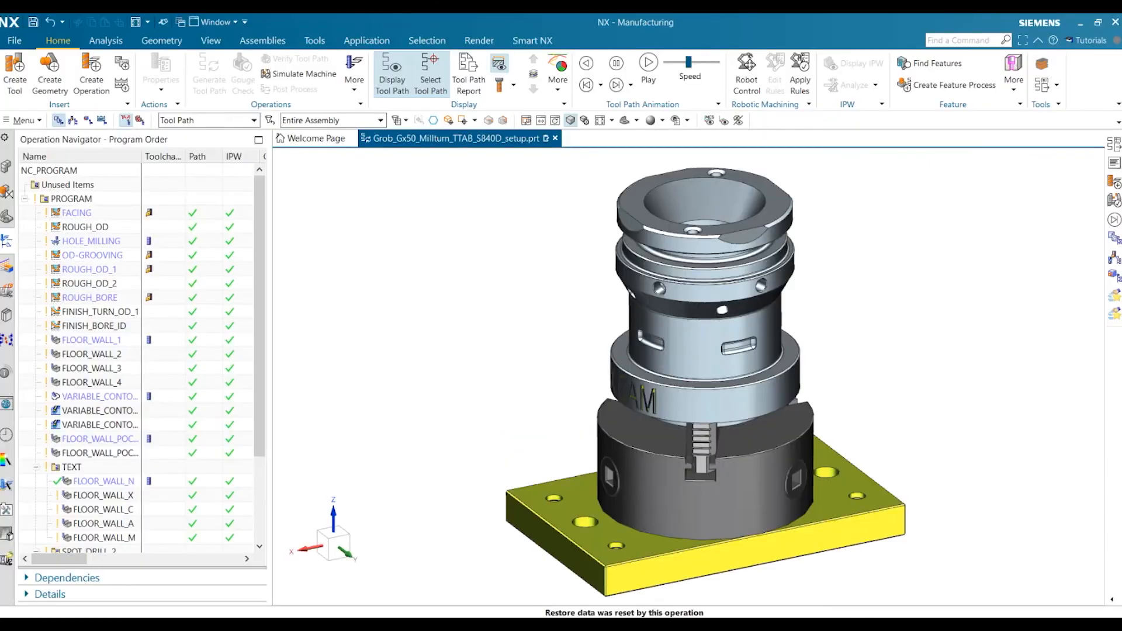
Open the Post Configurator Library Source Tool in NX and list only the standard commands
{"action": "left_click", "coordinate": [1041, 69]}
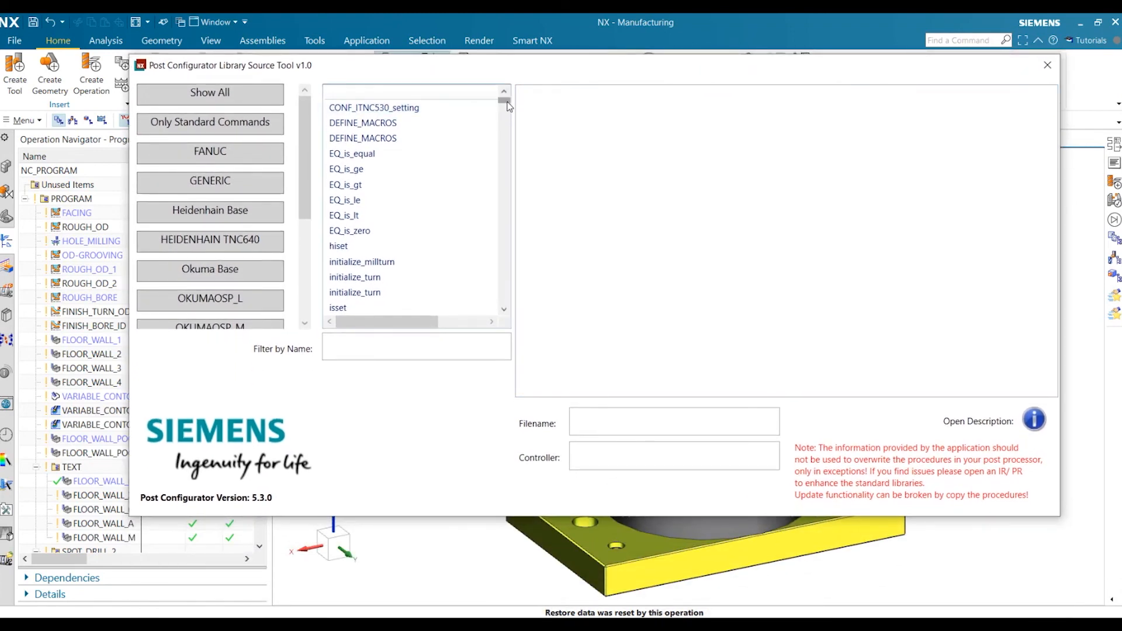
{"action": "left_click_drag", "start_coordinate": [505, 100], "coordinate": [516, 251]}
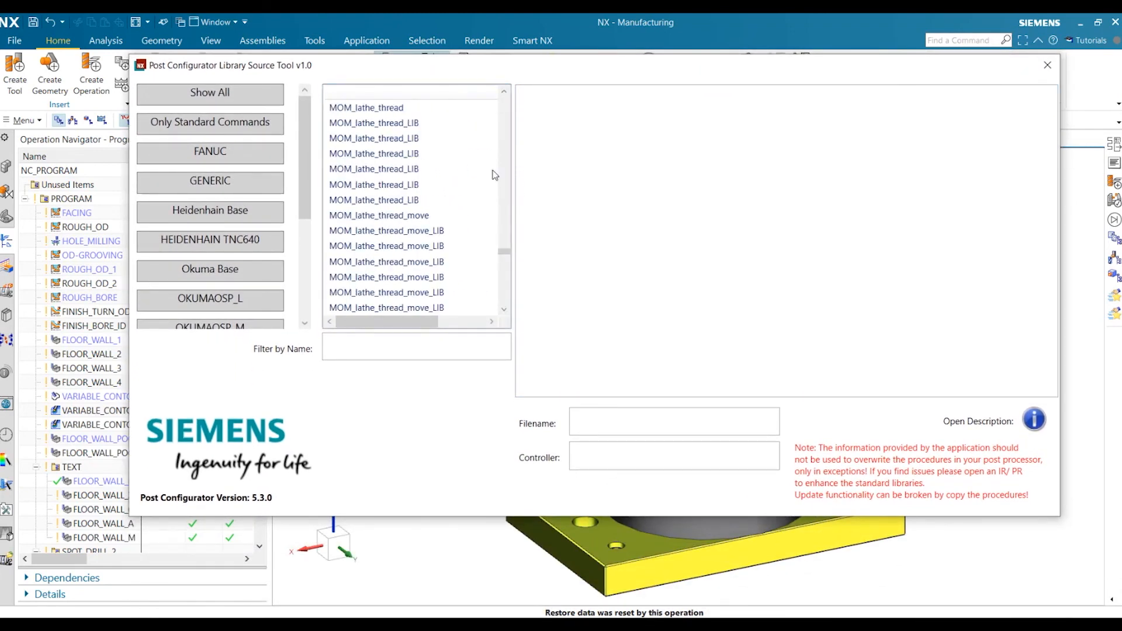
{"action": "left_click", "coordinate": [224, 134]}
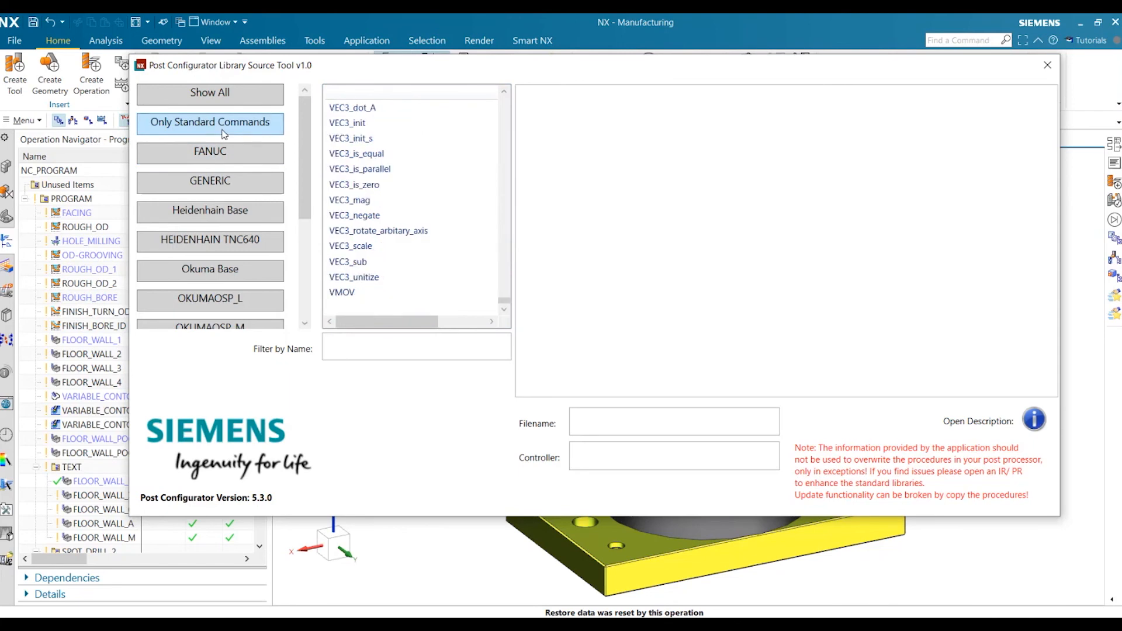
{"action": "left_click", "coordinate": [226, 134]}
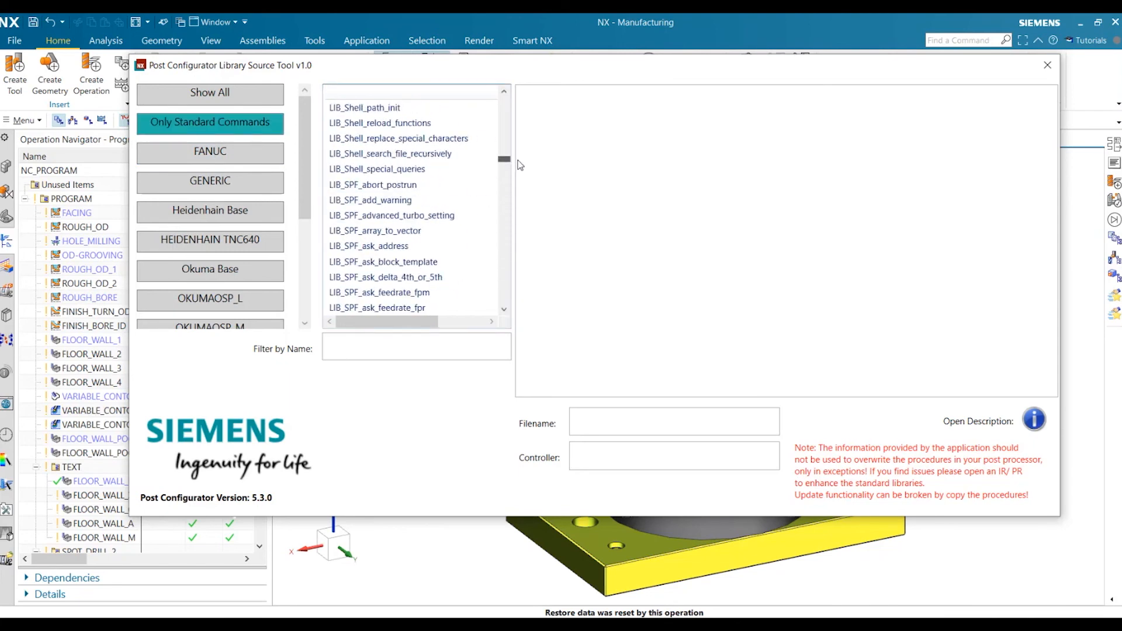
Examine the source code and the description of the LIB_SPF_abort_postrun procedure
{"action": "left_click", "coordinate": [391, 186]}
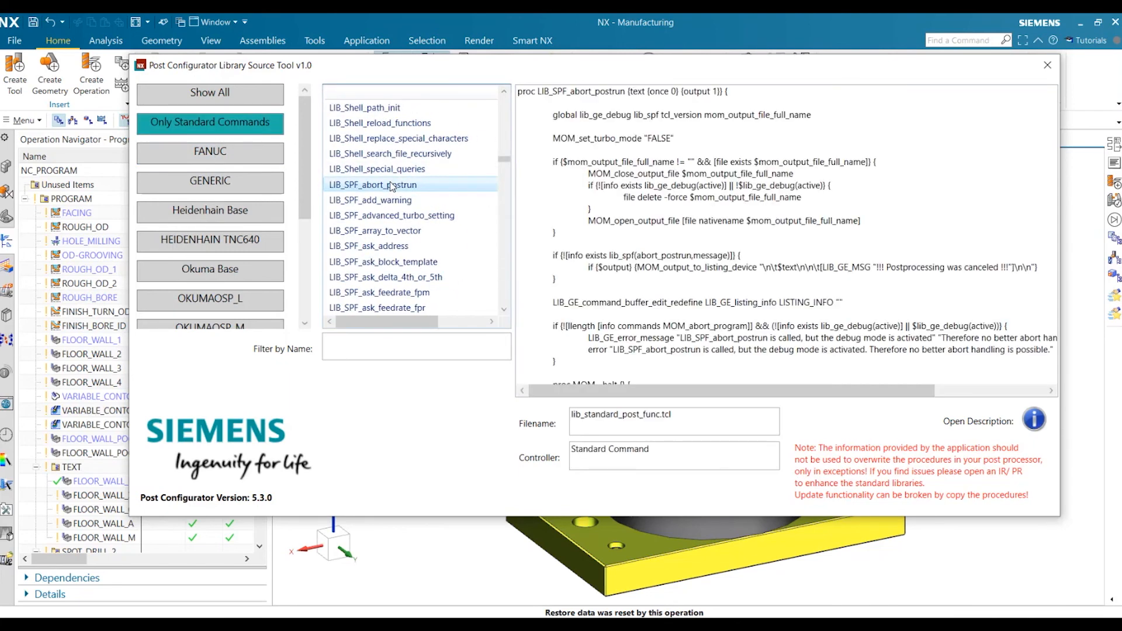
{"action": "left_click_drag", "start_coordinate": [520, 95], "coordinate": [606, 407]}
{"action": "left_click", "coordinate": [590, 382]}
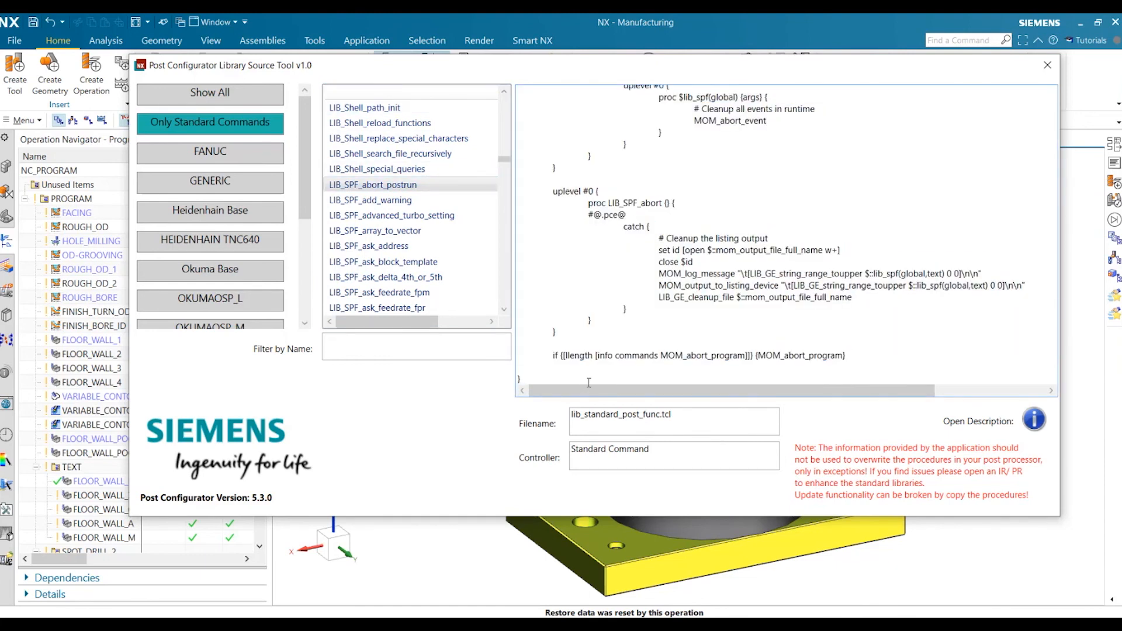
{"action": "left_click", "coordinate": [1034, 420]}
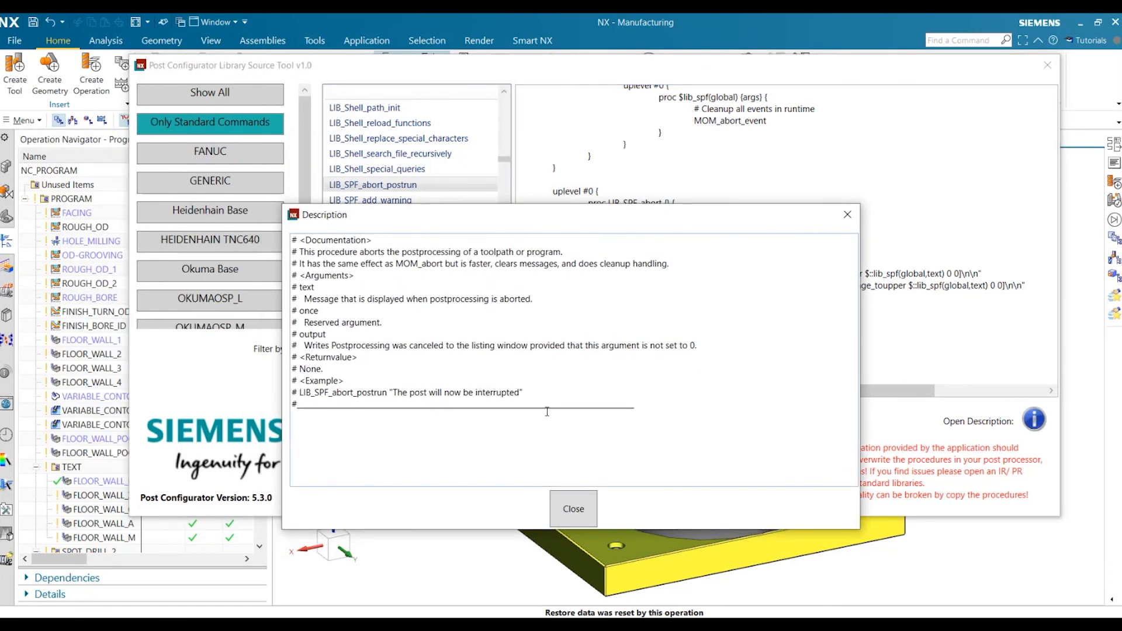
{"action": "left_click", "coordinate": [580, 520]}
{"action": "left_click", "coordinate": [578, 517]}
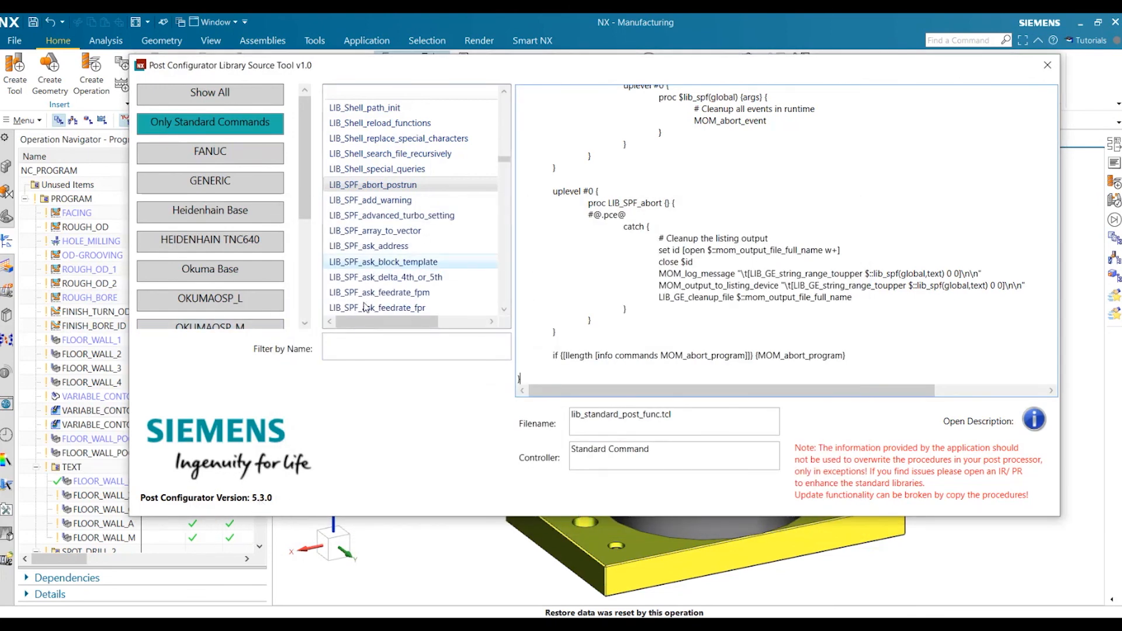
Filter all procedures by "MOM_start_of" and compare the MOM_start_of_path_LIB code for the Okuma Base and Sinumerik Base controllers
{"action": "left_click", "coordinate": [210, 93]}
{"action": "left_click", "coordinate": [369, 347]}
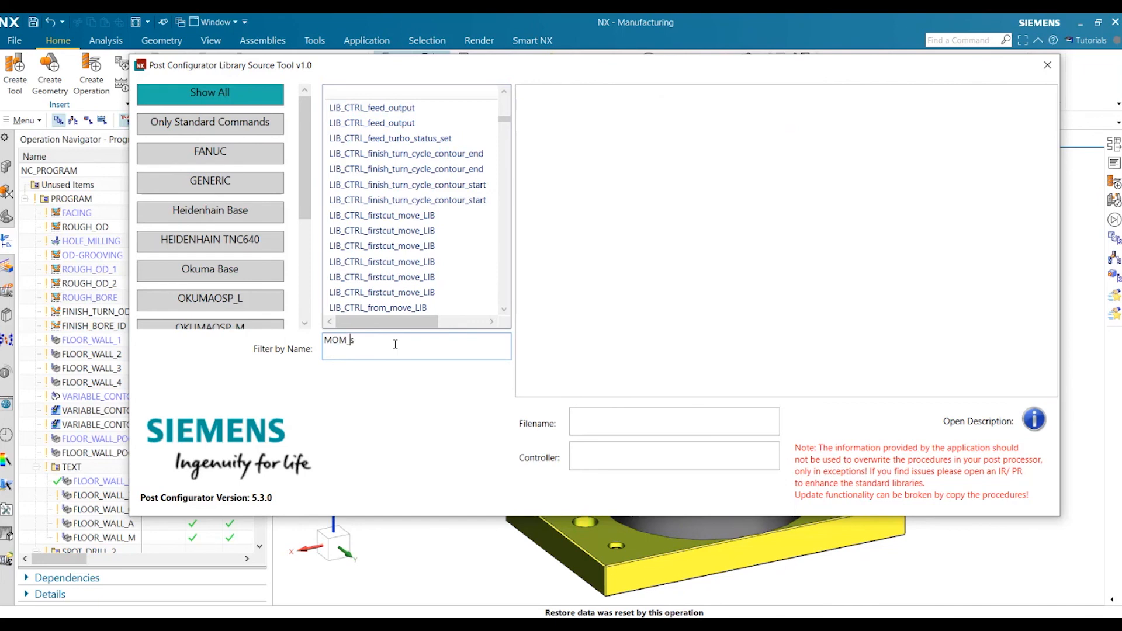
{"action": "type", "text": "MOM_start_of"}
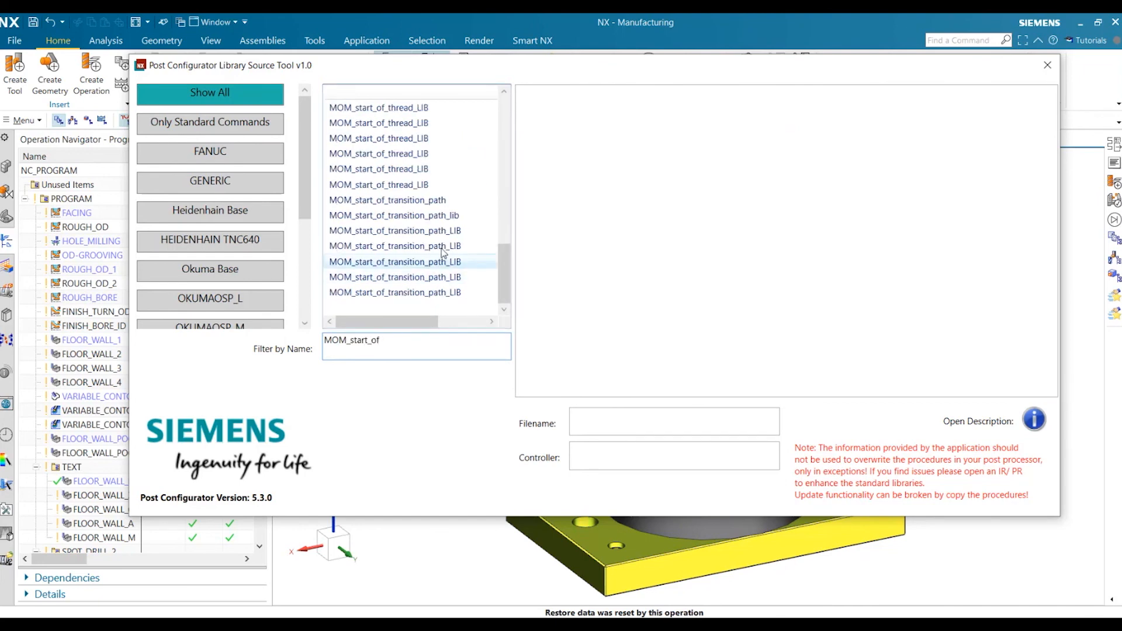
{"action": "scroll", "coordinate": [404, 242], "scroll_direction": "up", "scroll_amount": 9}
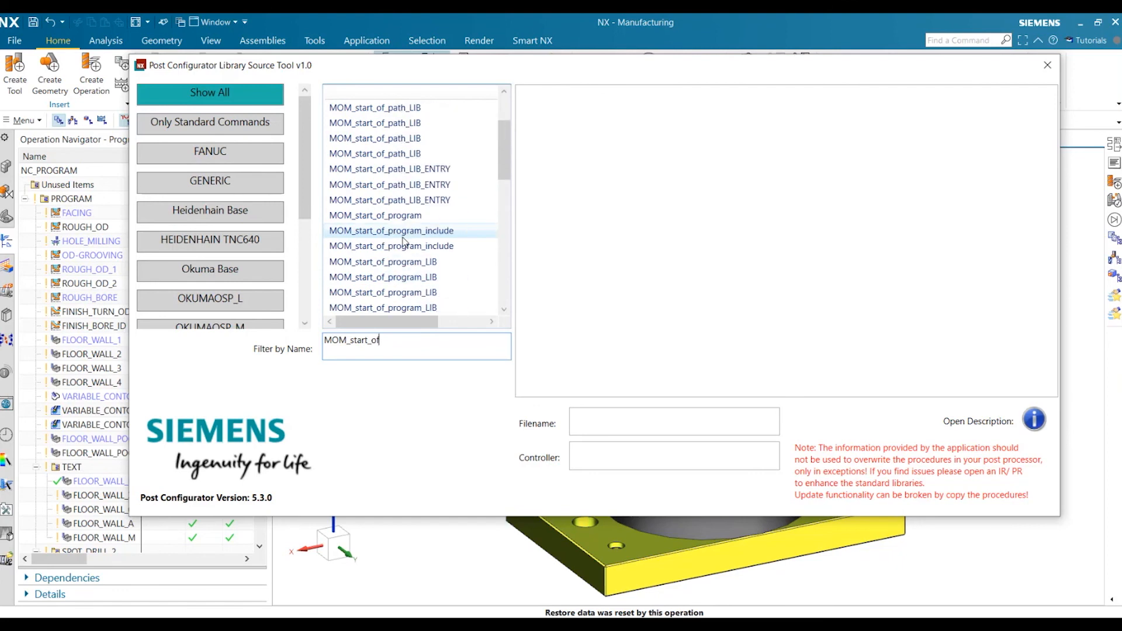
{"action": "left_click", "coordinate": [380, 153]}
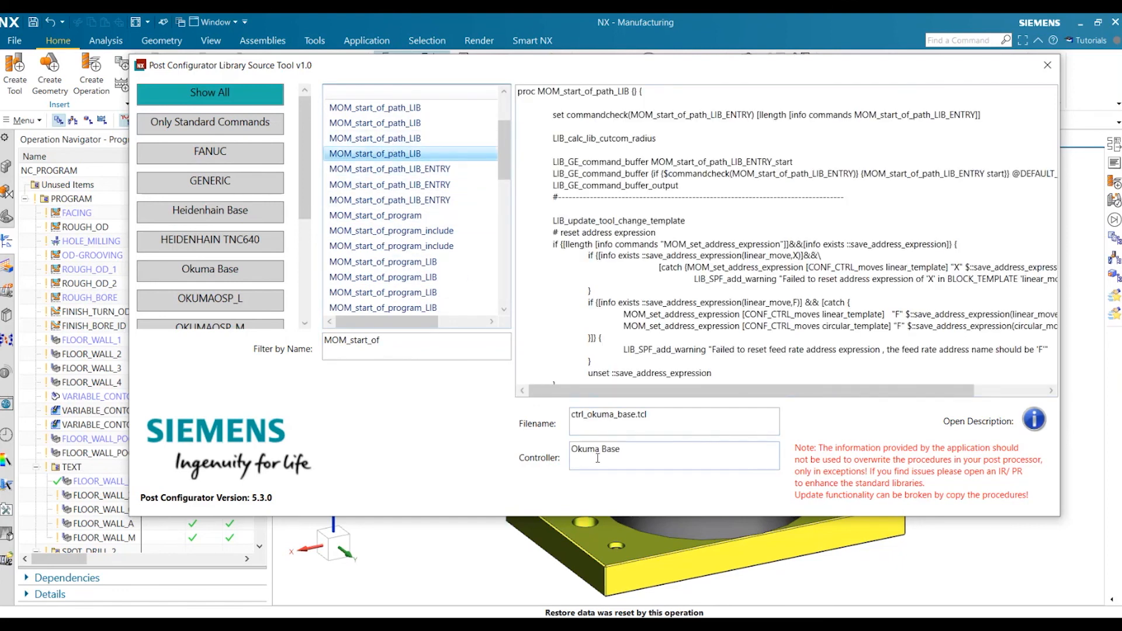
{"action": "left_click", "coordinate": [395, 139]}
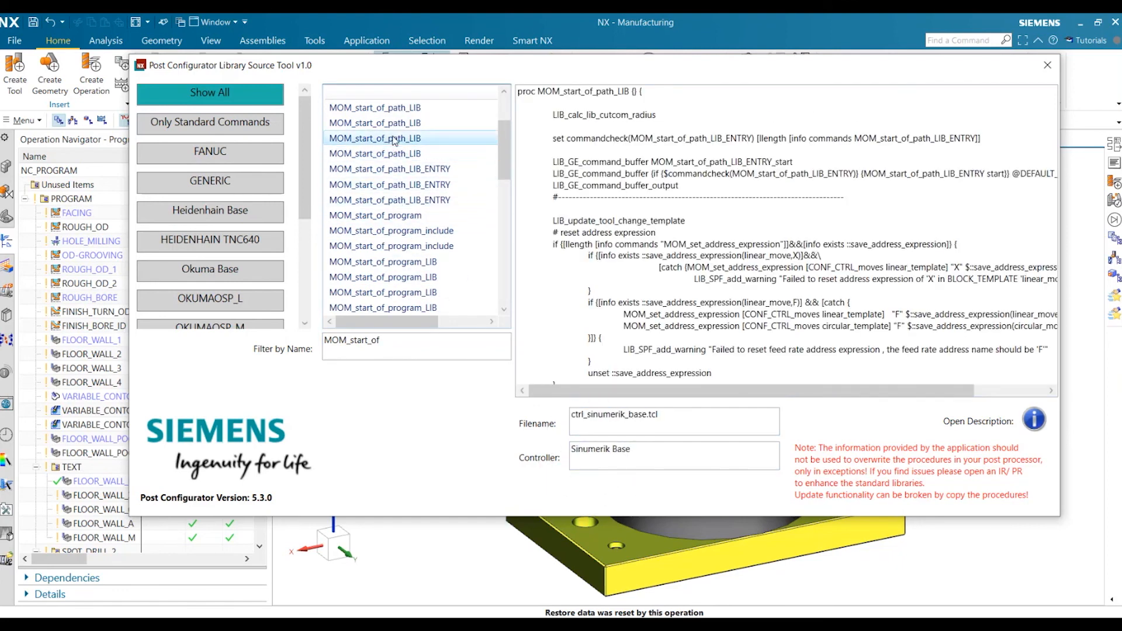